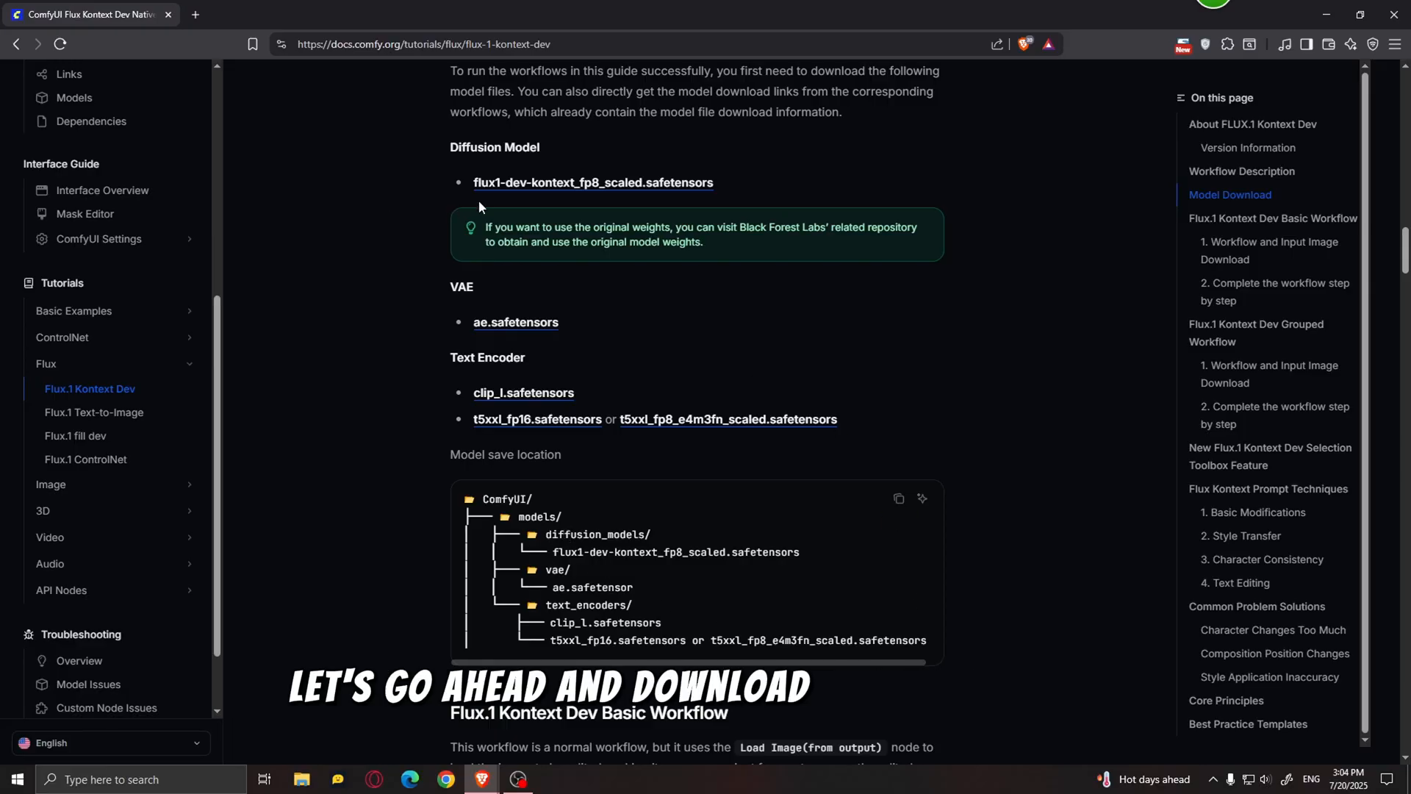
Start downloading flux1-dev-kontext_fp8_scaled.safetensors and browse the save location to Stable Diff/ComfyUI/ComfyUI_windows_portable/ComfyUI on the E: drive.
{"action": "left_click", "coordinate": [592, 184]}
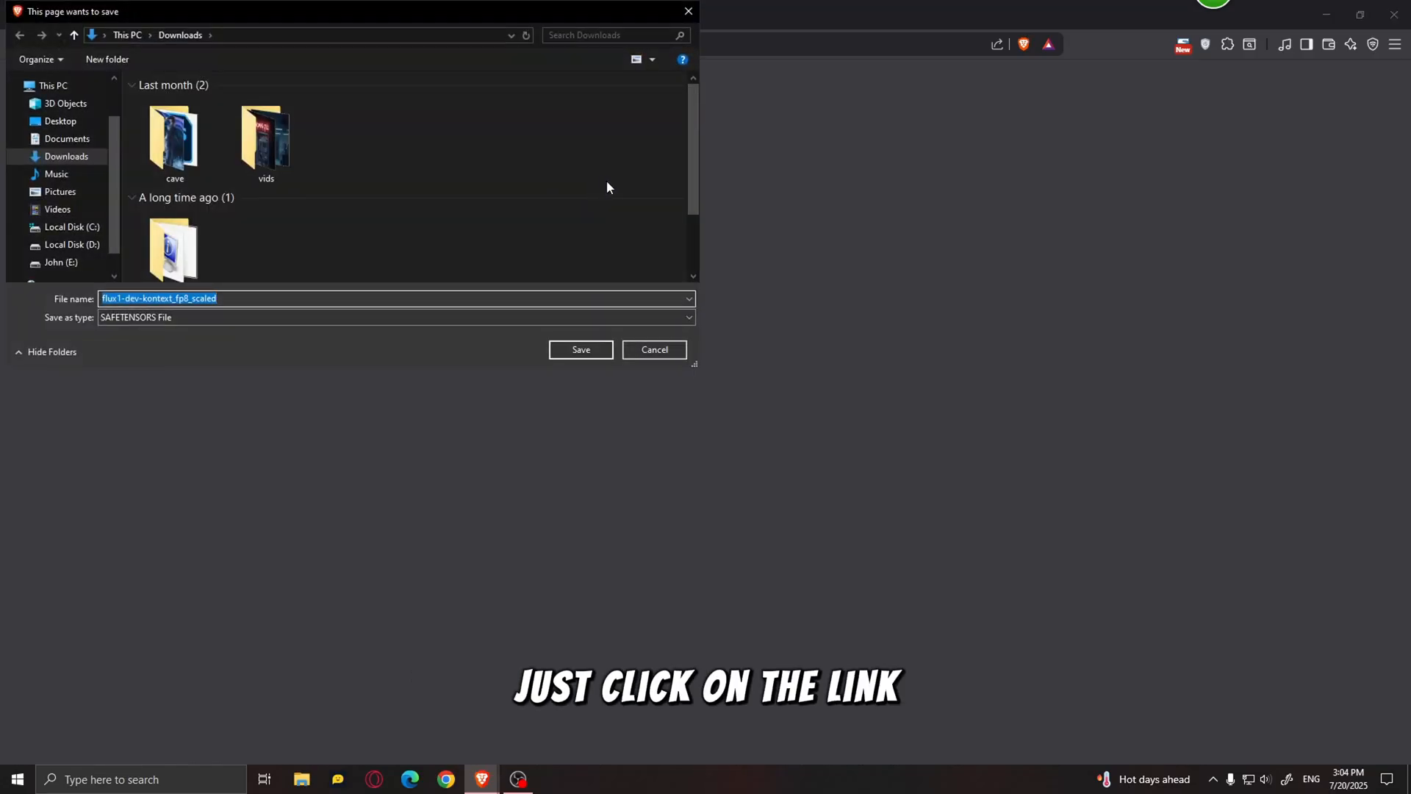
{"action": "left_click", "coordinate": [61, 262]}
{"action": "scroll", "coordinate": [323, 198], "scroll_direction": "down", "scroll_amount": 5}
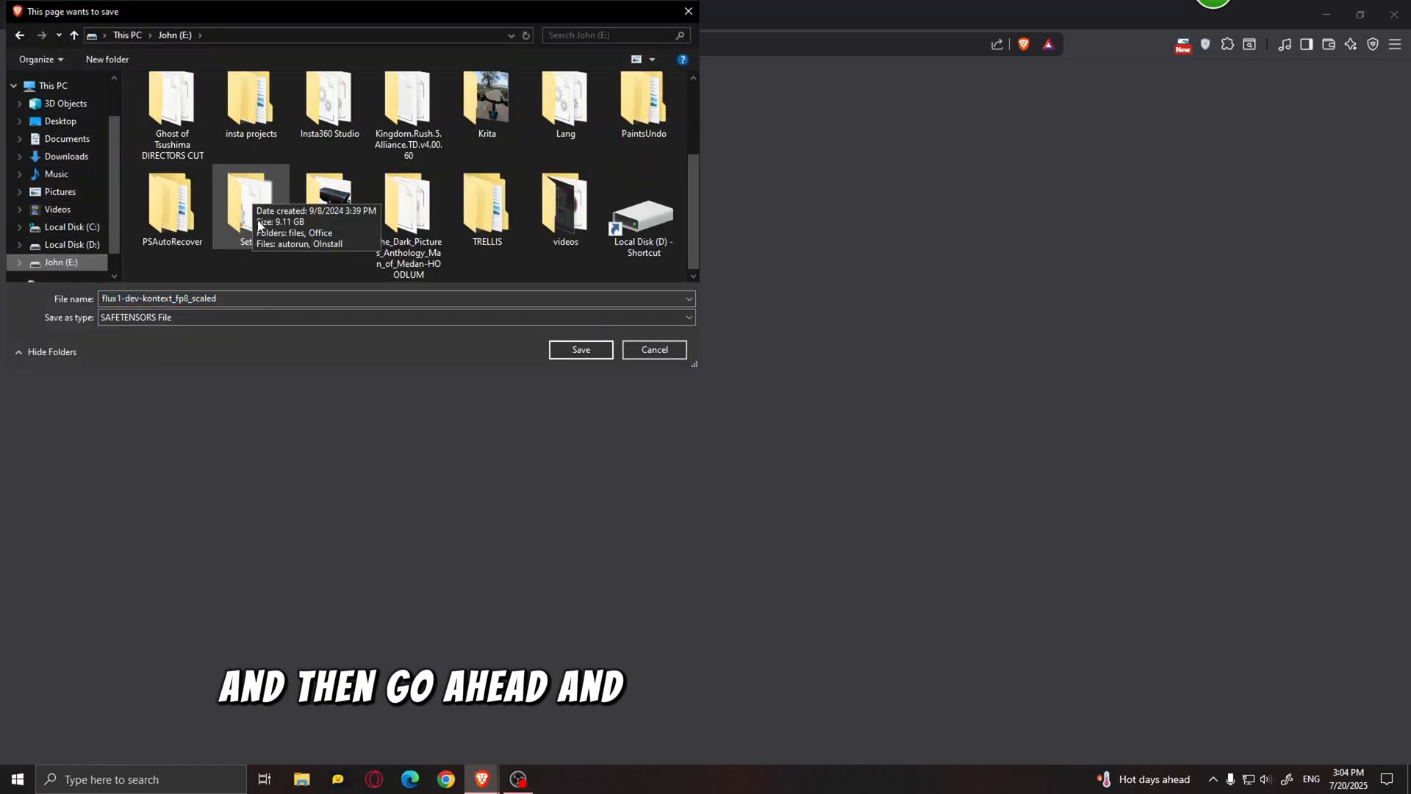
{"action": "left_click", "coordinate": [328, 195]}
{"action": "double_click", "coordinate": [328, 194]}
{"action": "double_click", "coordinate": [193, 102]}
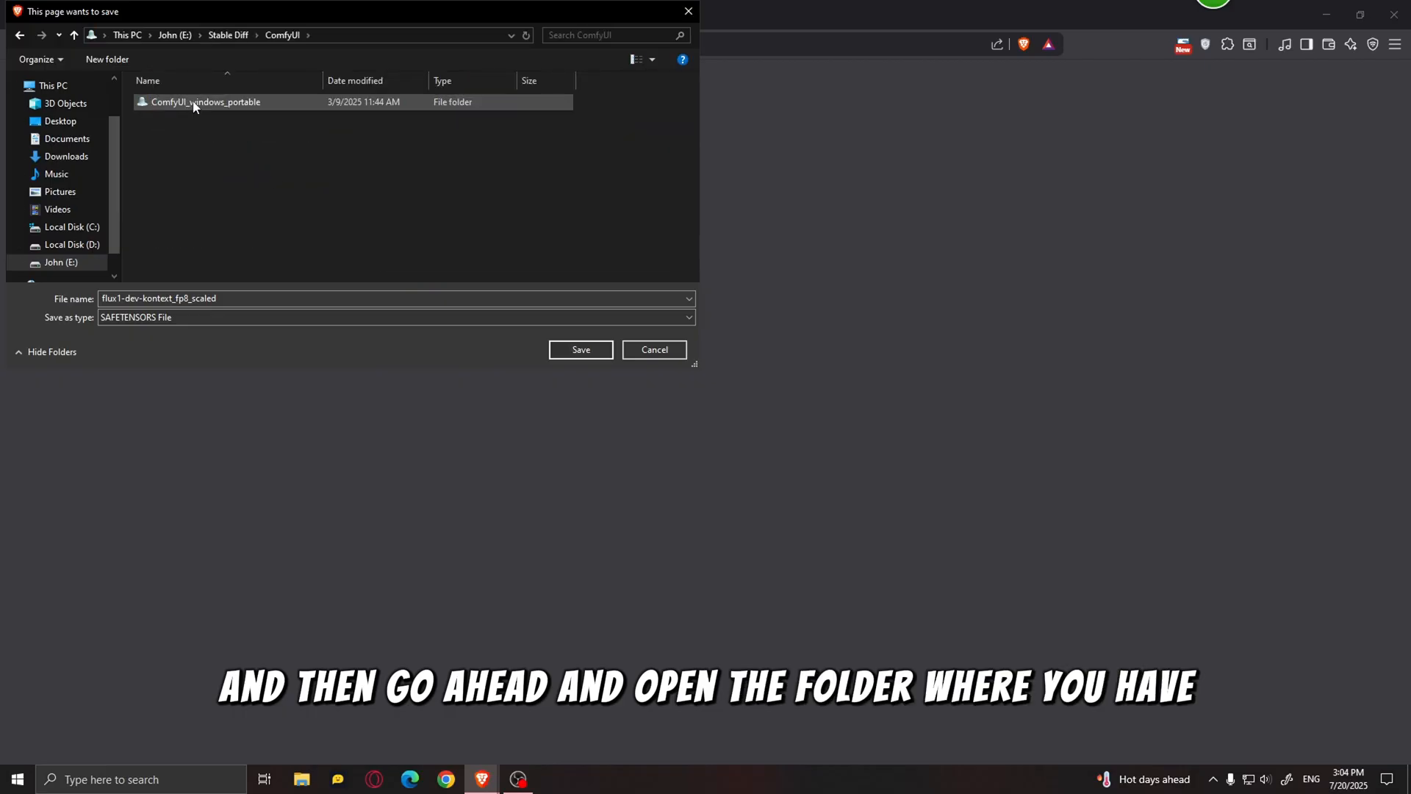
{"action": "double_click", "coordinate": [192, 101]}
{"action": "double_click", "coordinate": [192, 102]}
Open models/diffusion_models as the save folder for the diffusion model, and cancel the save.
{"action": "scroll", "coordinate": [205, 139], "scroll_direction": "down", "scroll_amount": 4}
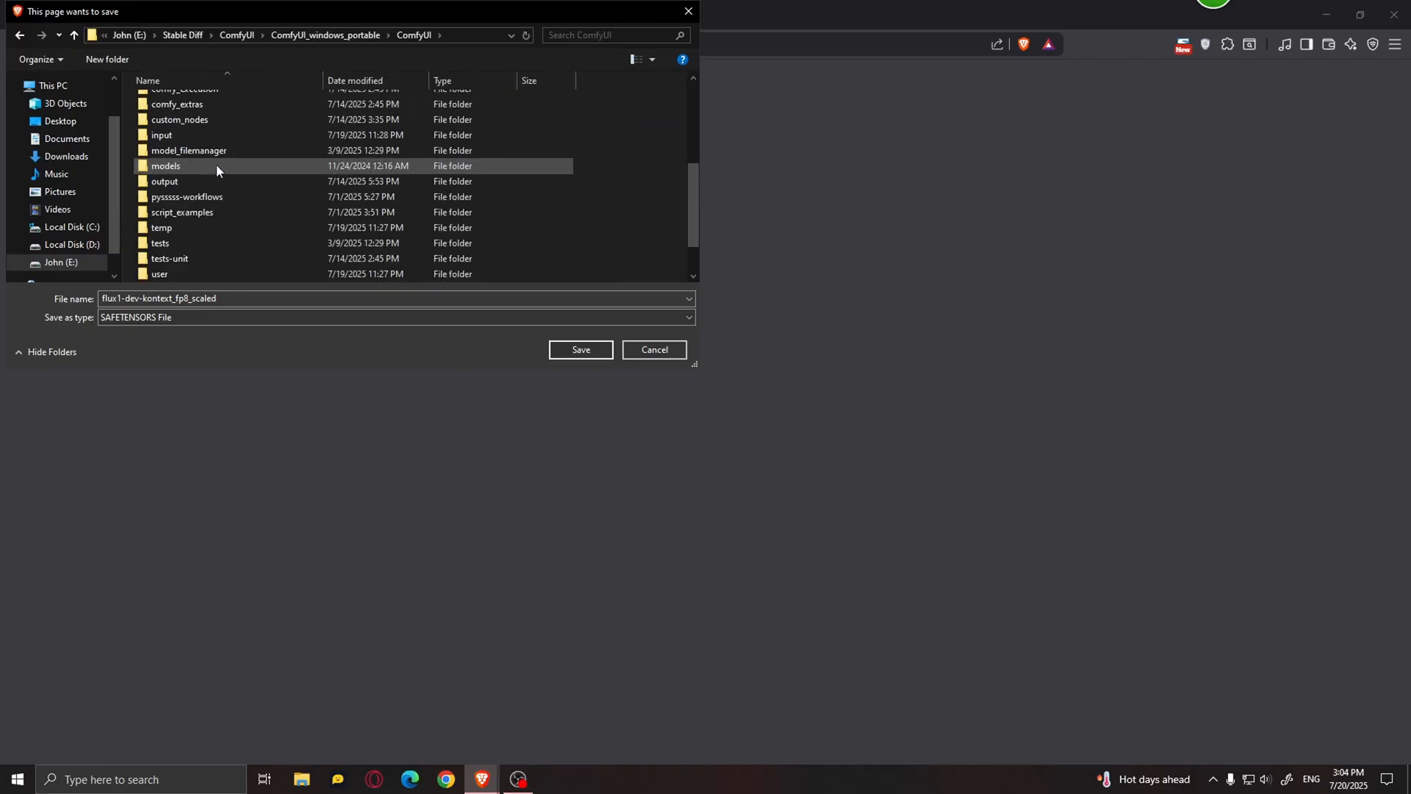
{"action": "double_click", "coordinate": [198, 165]}
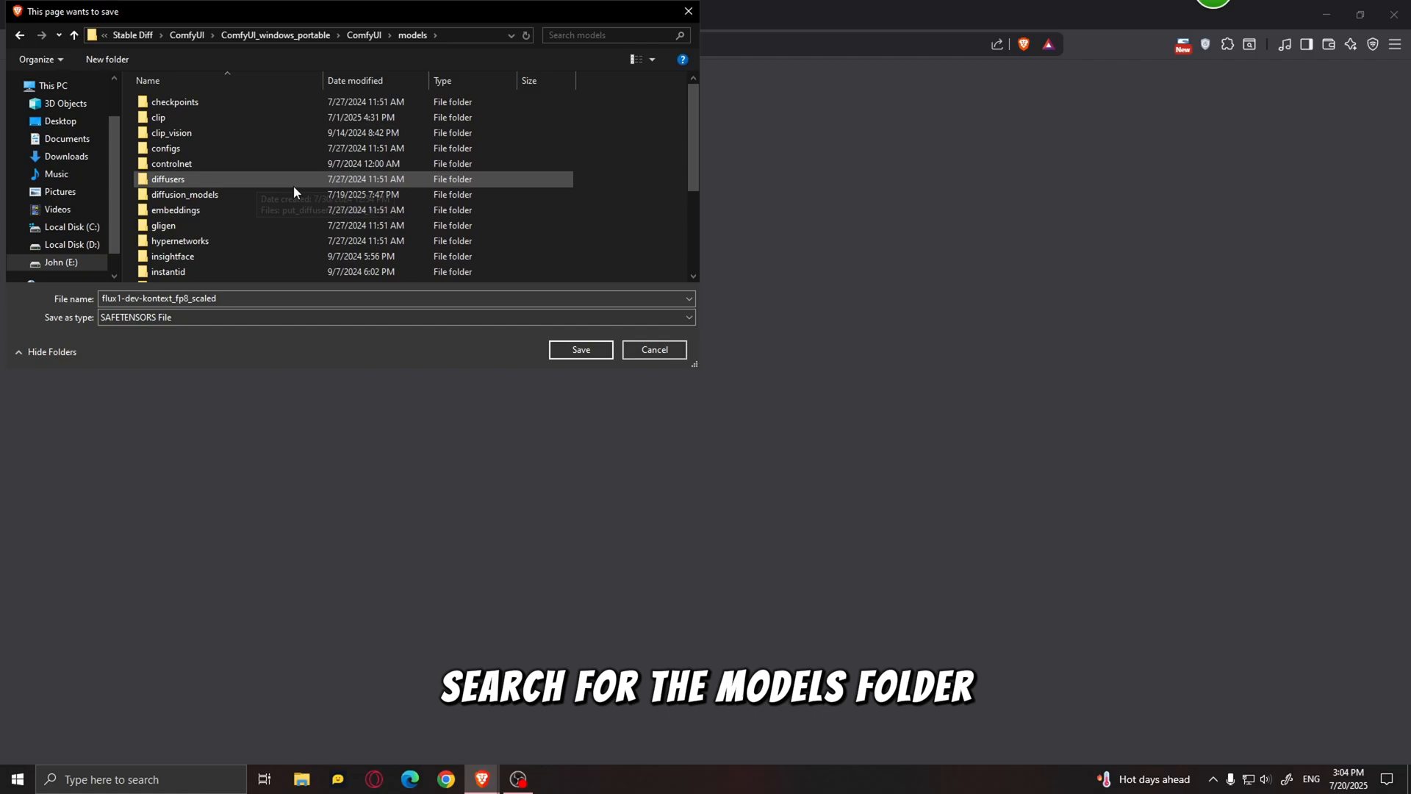
{"action": "left_click", "coordinate": [220, 196]}
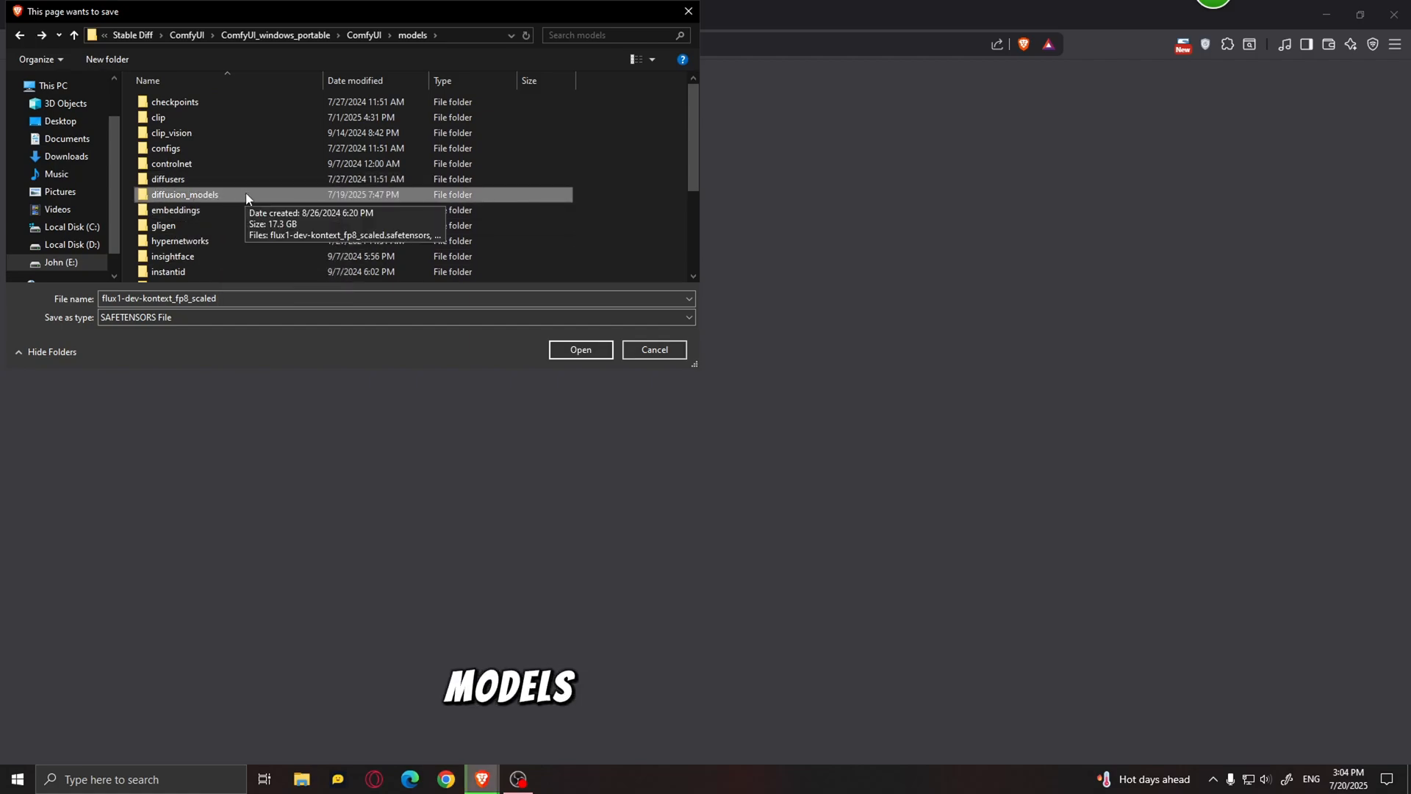
{"action": "double_click", "coordinate": [246, 192]}
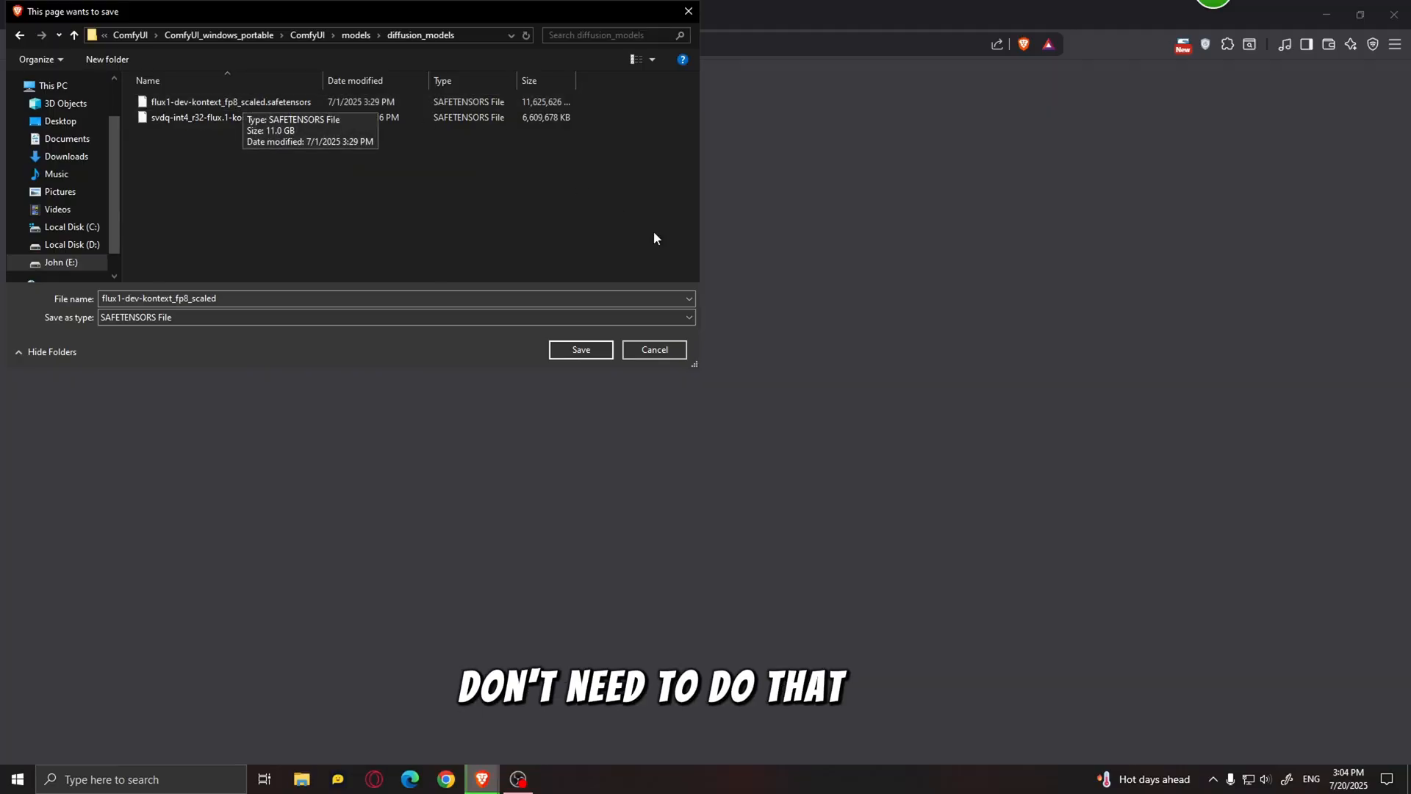
{"action": "key", "text": "Escape"}
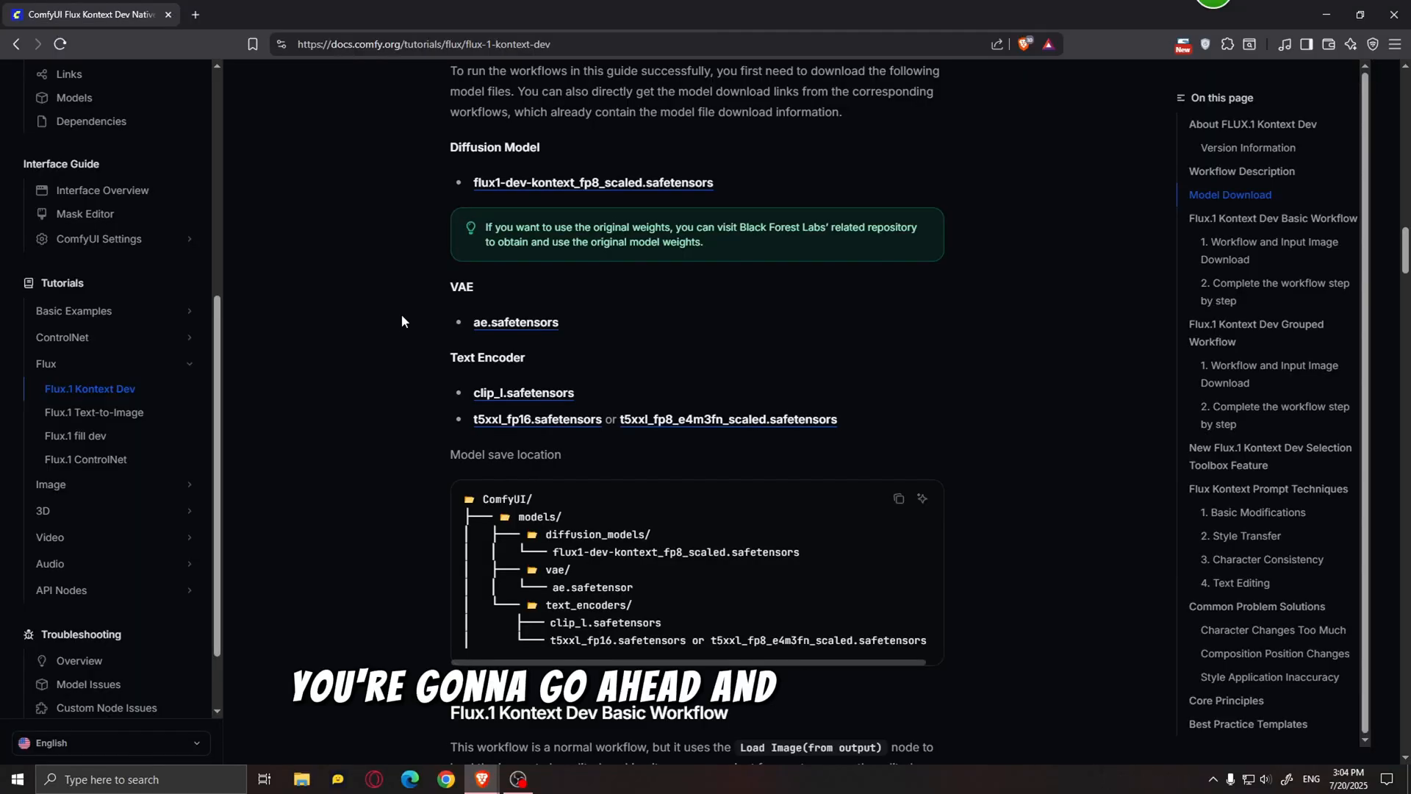
Start downloading the VAE file ae.safetensors from Hugging Face and open ComfyUI's models/vae folder as the save location.
{"action": "left_click", "coordinate": [500, 325]}
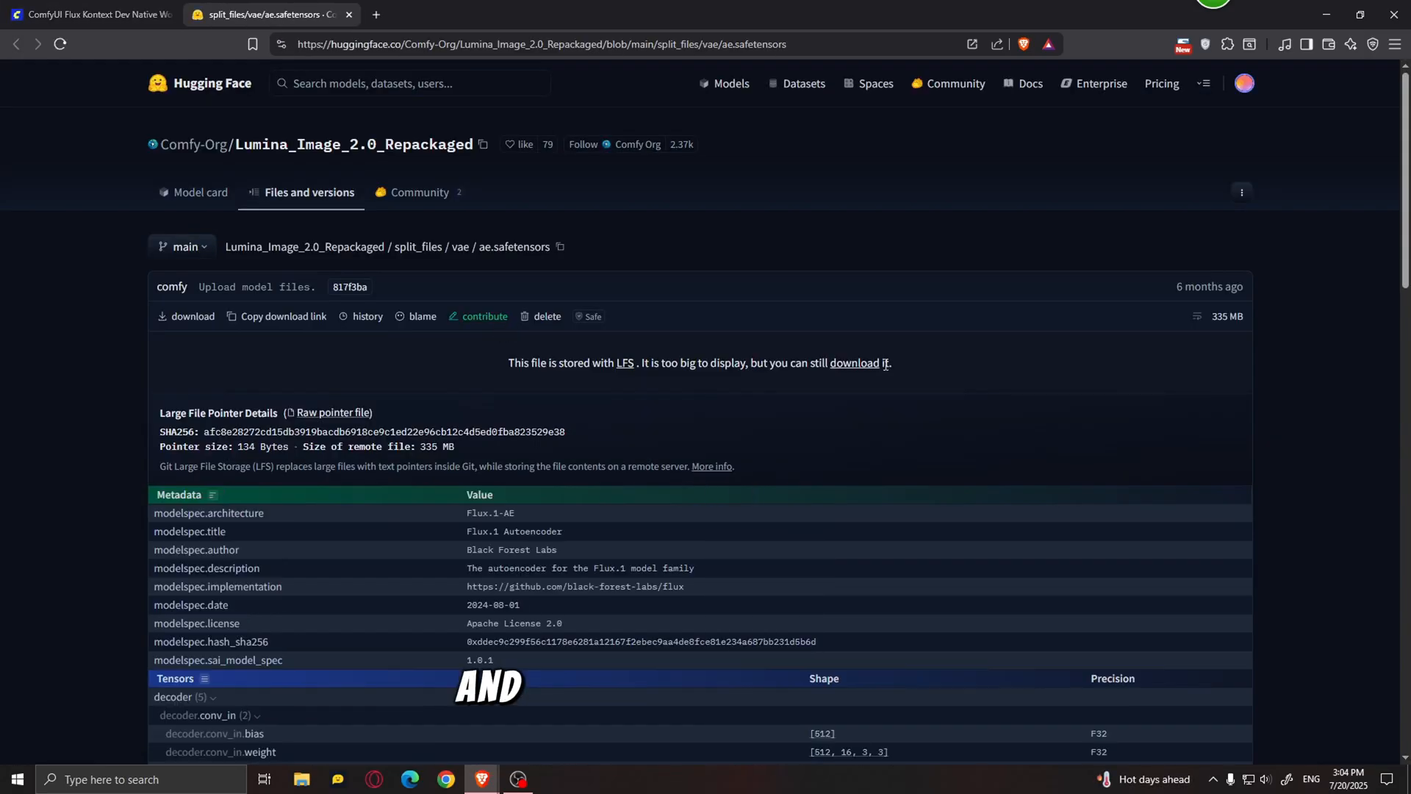
{"action": "left_click", "coordinate": [856, 364]}
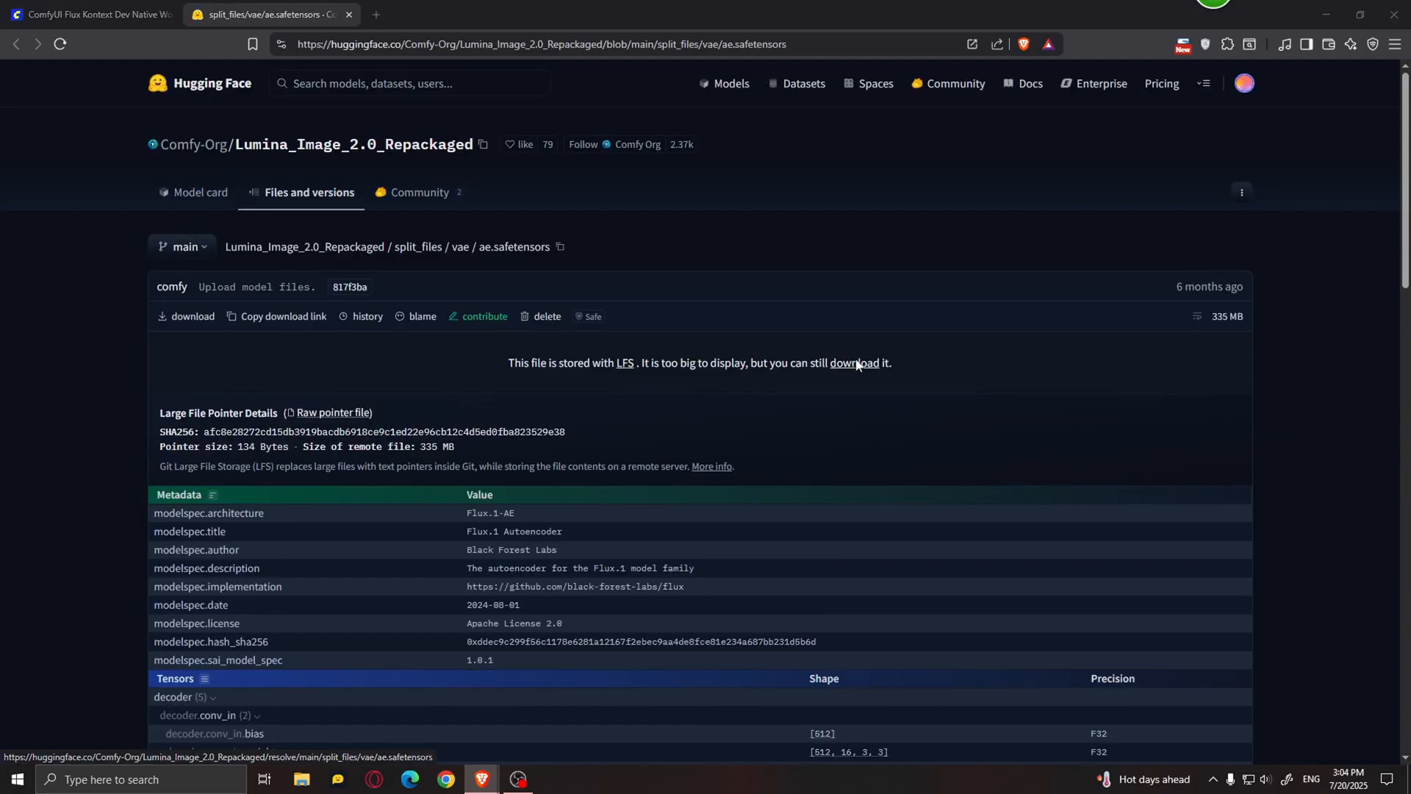
{"action": "double_click", "coordinate": [214, 104]}
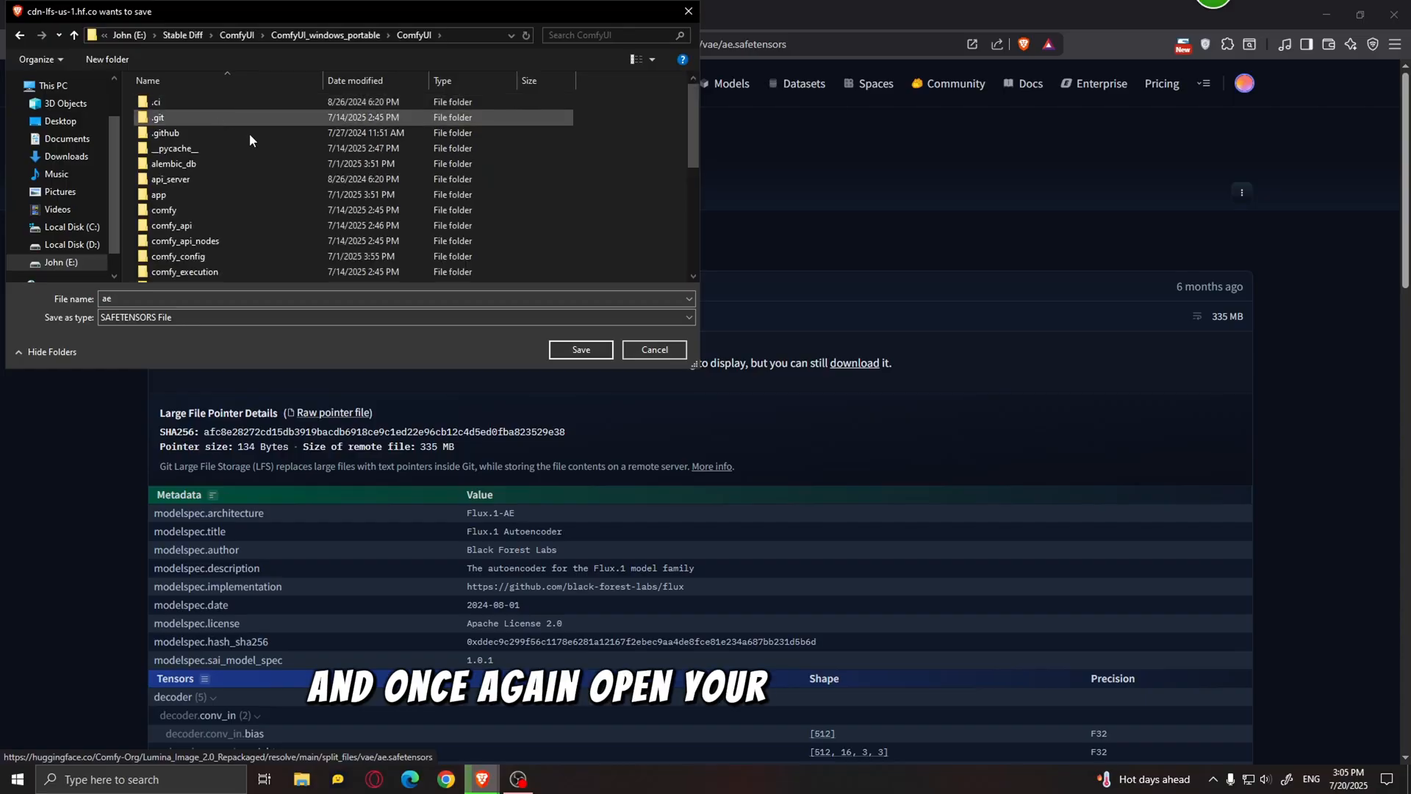
{"action": "double_click", "coordinate": [248, 184]}
{"action": "scroll", "coordinate": [182, 241], "scroll_direction": "down", "scroll_amount": 5}
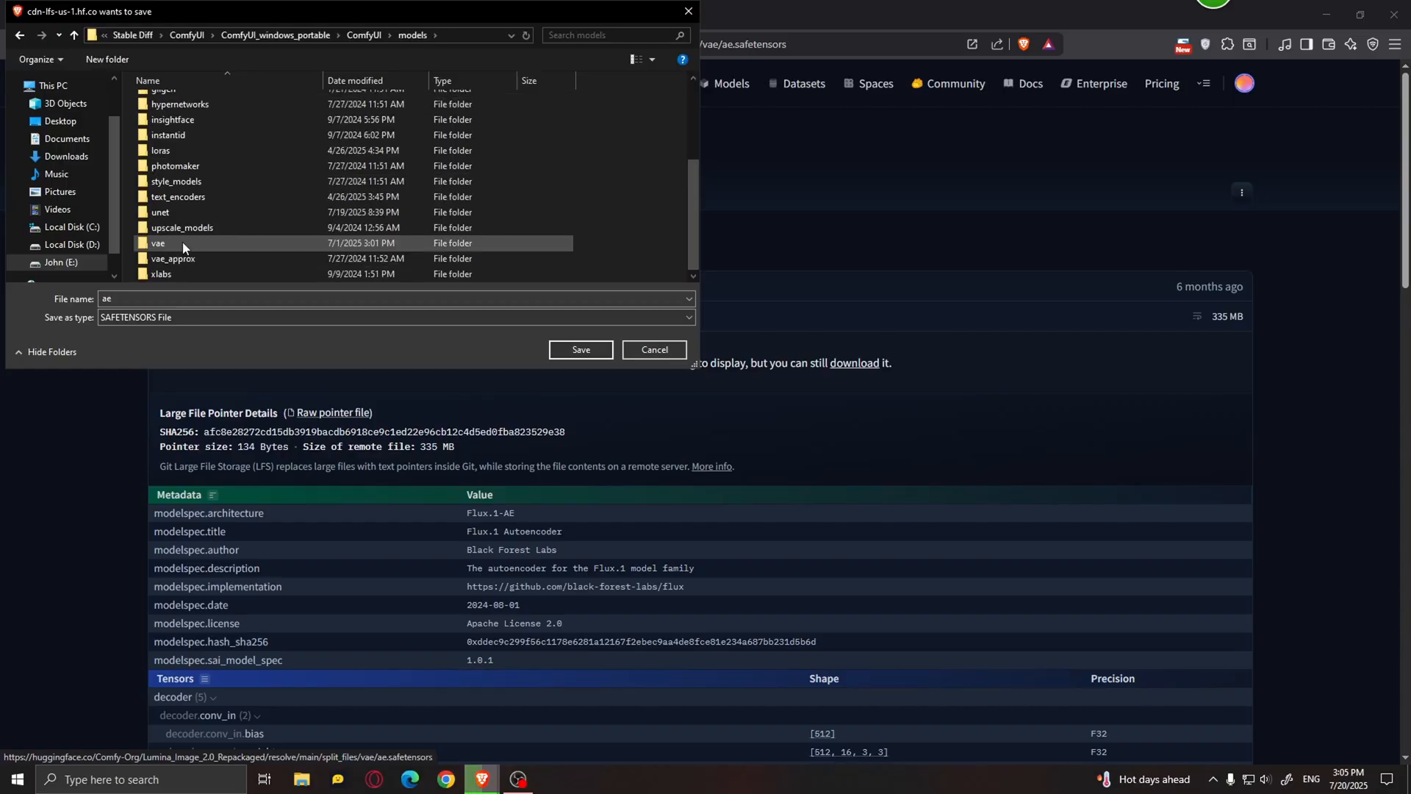
{"action": "double_click", "coordinate": [182, 242]}
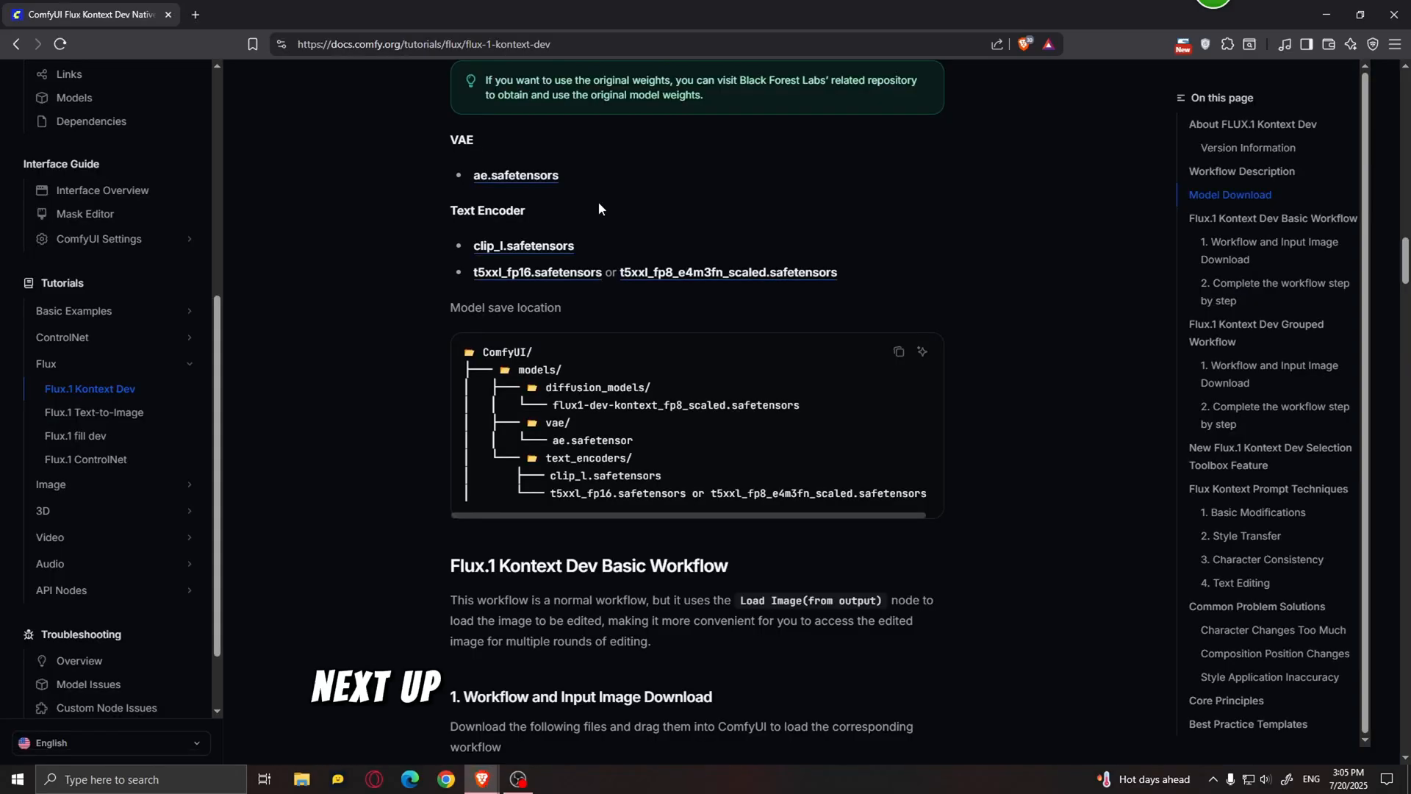
Start downloading the text encoder clip_l.safetensors from Hugging Face and open ComfyUI's models/clip folder as the save location.
{"action": "left_click", "coordinate": [516, 247]}
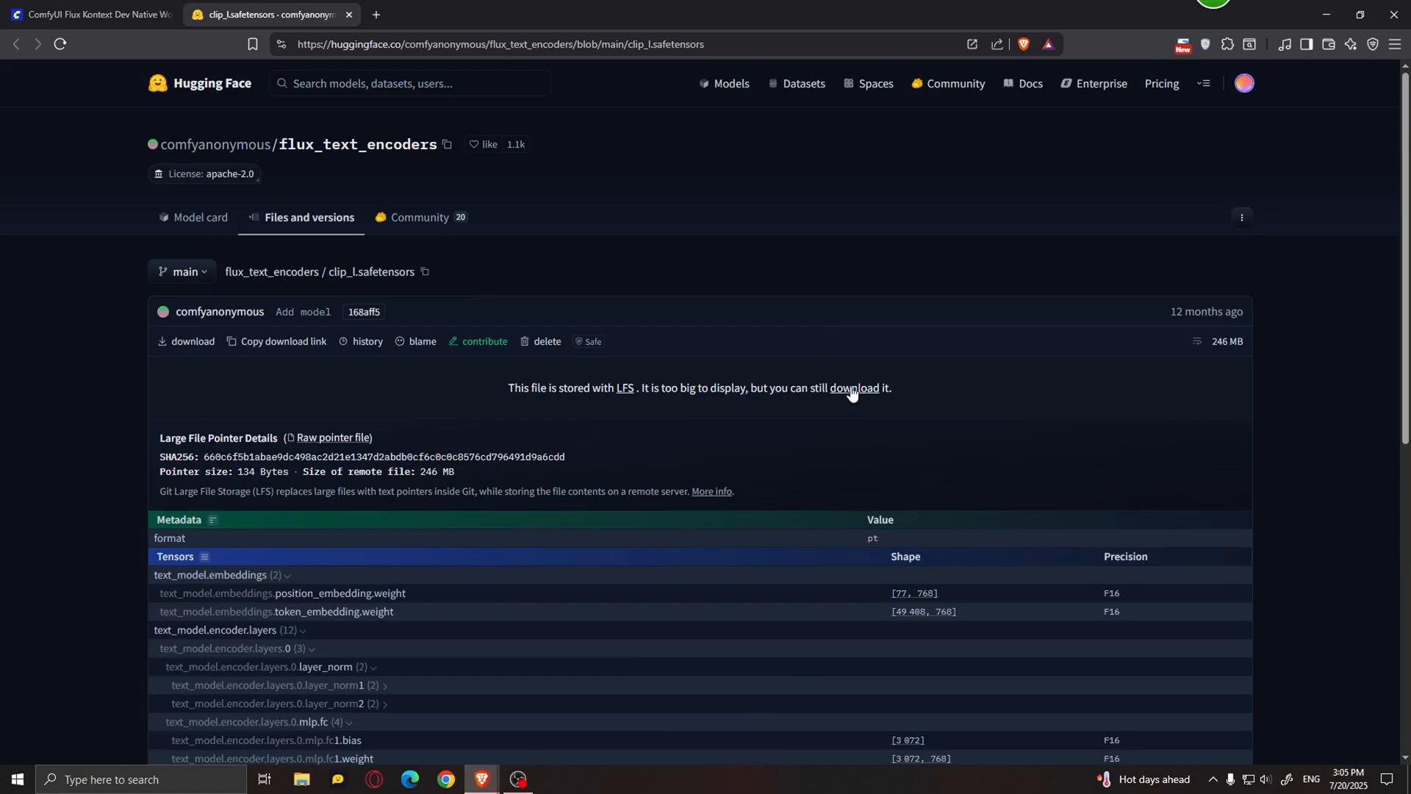
{"action": "left_click", "coordinate": [853, 389]}
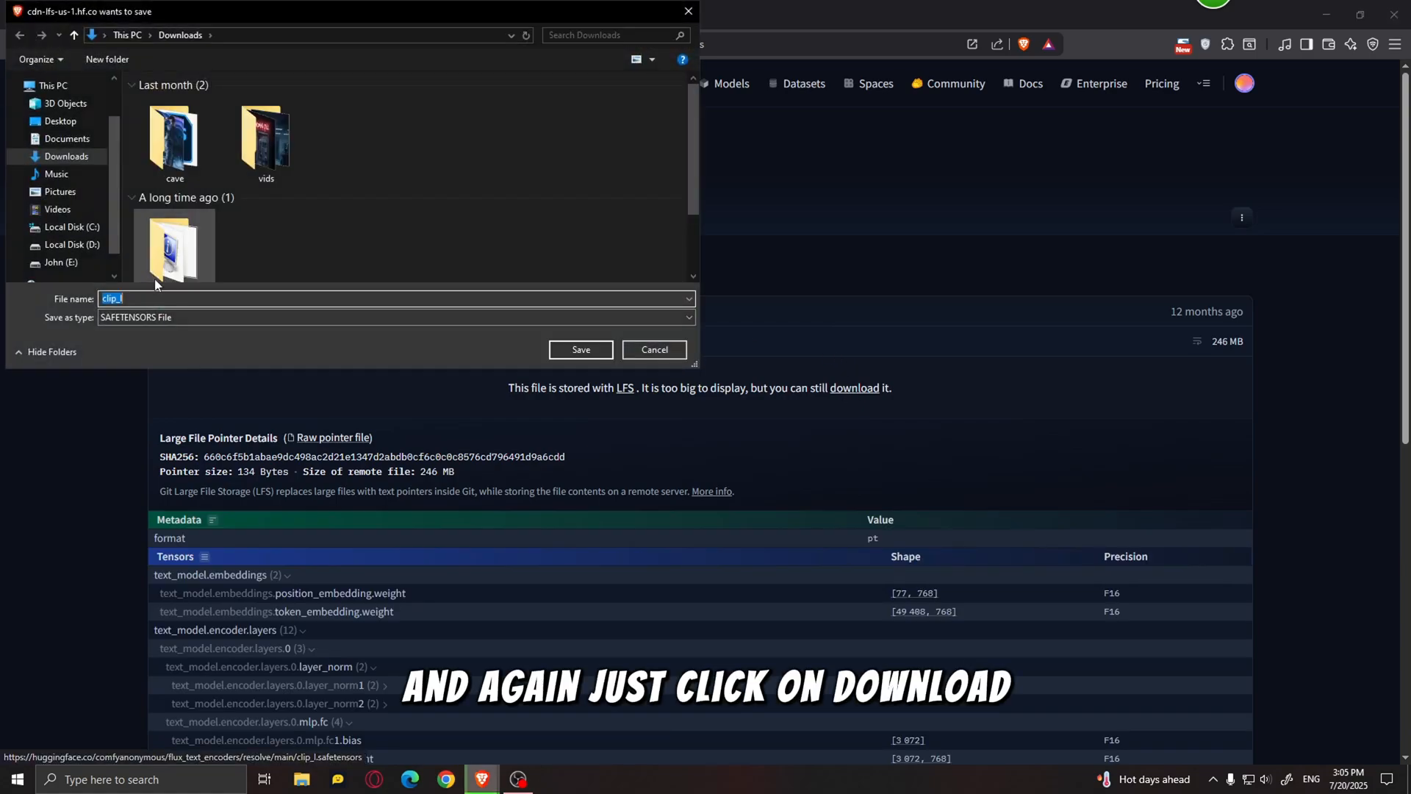
{"action": "double_click", "coordinate": [160, 266]}
{"action": "double_click", "coordinate": [168, 103]}
{"action": "double_click", "coordinate": [178, 103]}
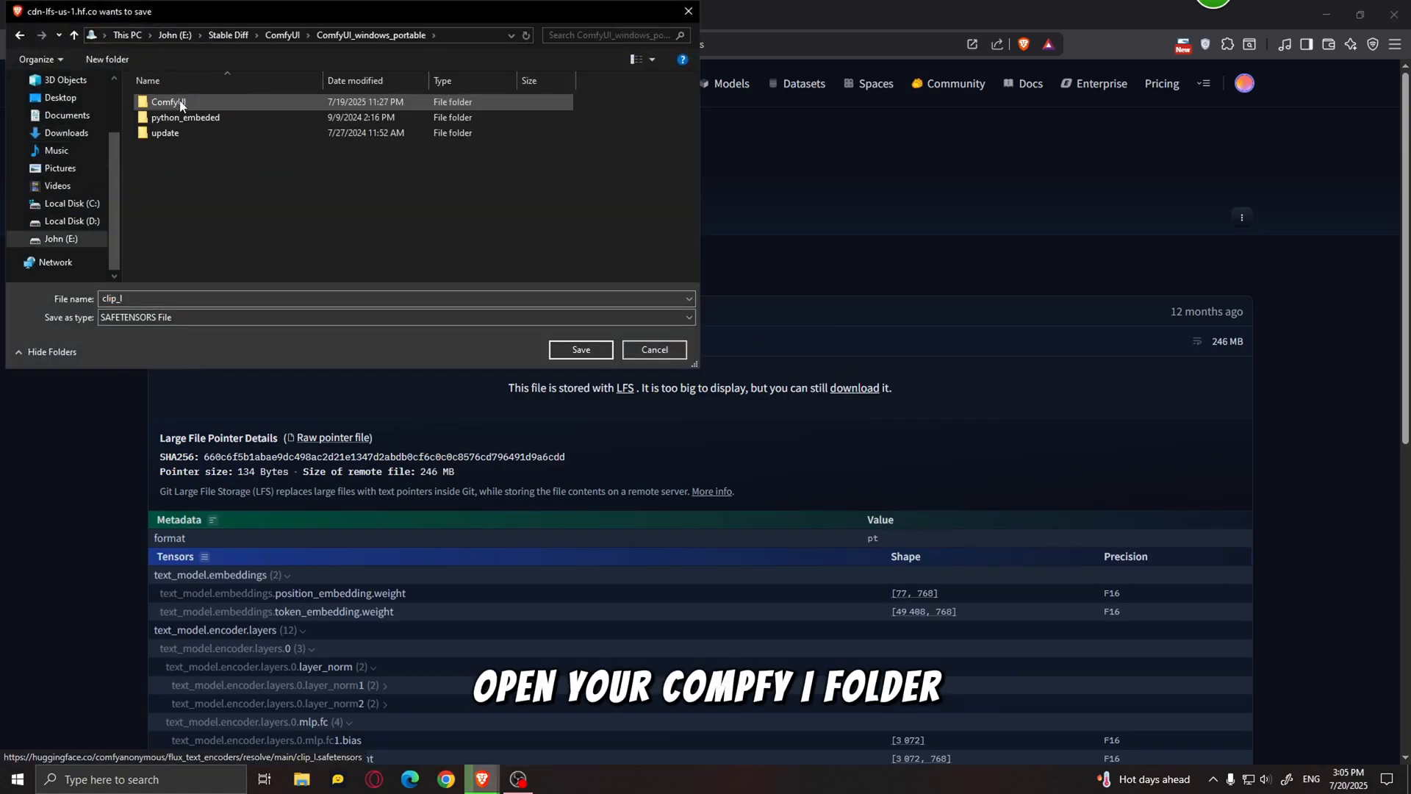
{"action": "double_click", "coordinate": [192, 101]}
{"action": "double_click", "coordinate": [200, 254]}
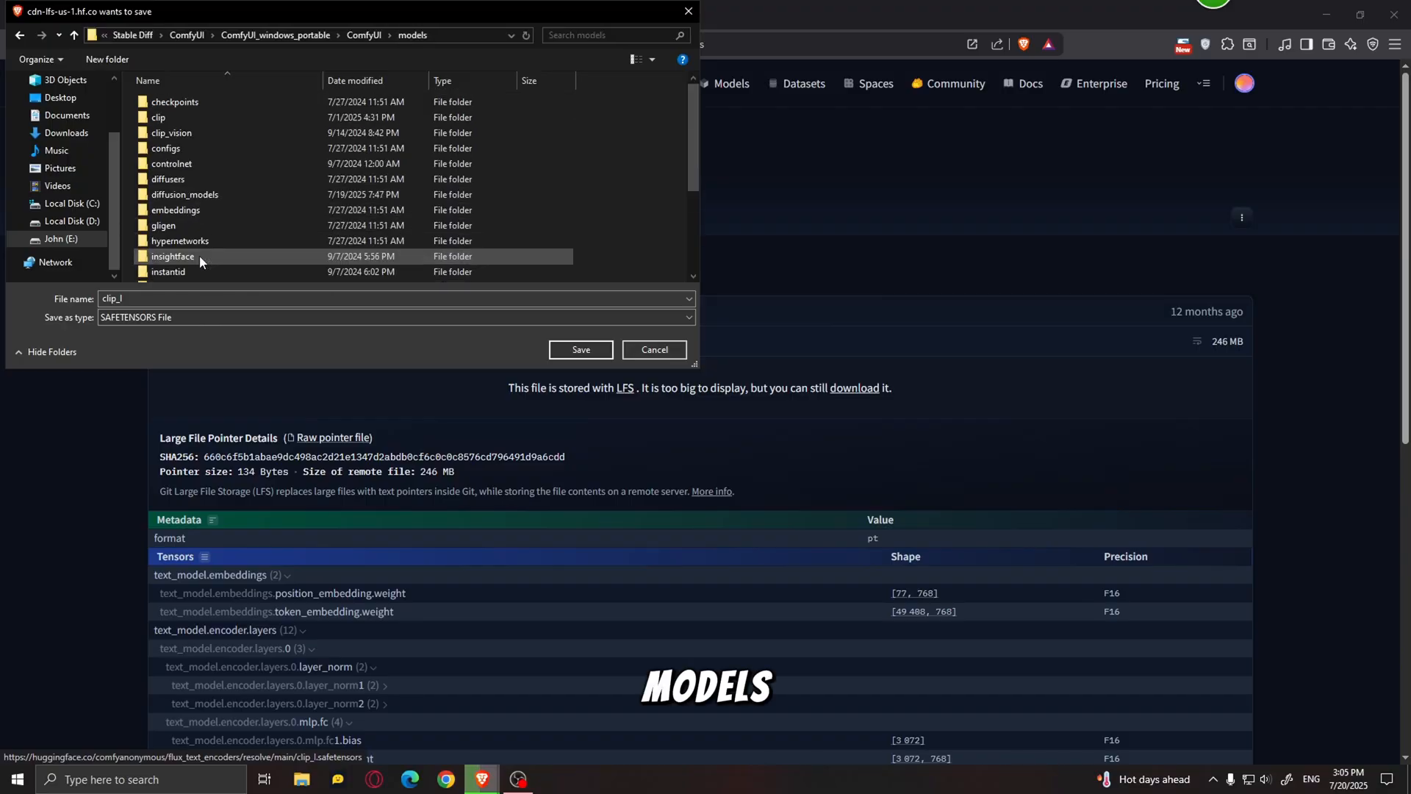
{"action": "double_click", "coordinate": [191, 115]}
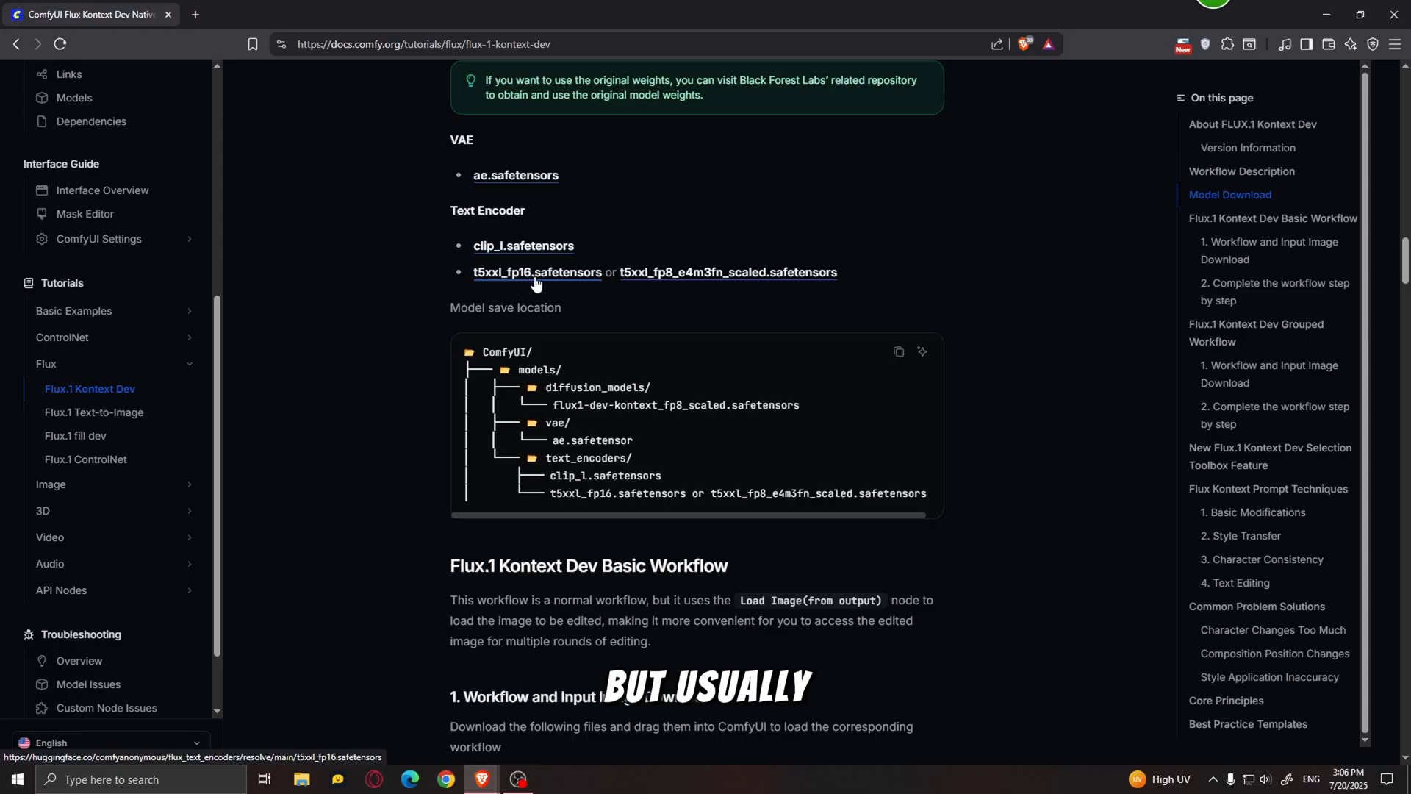
Start downloading t5xxl_fp8_e4m3fn_scaled.safetensors with models/clip as the save folder, and cancel the save.
{"action": "left_click", "coordinate": [673, 273]}
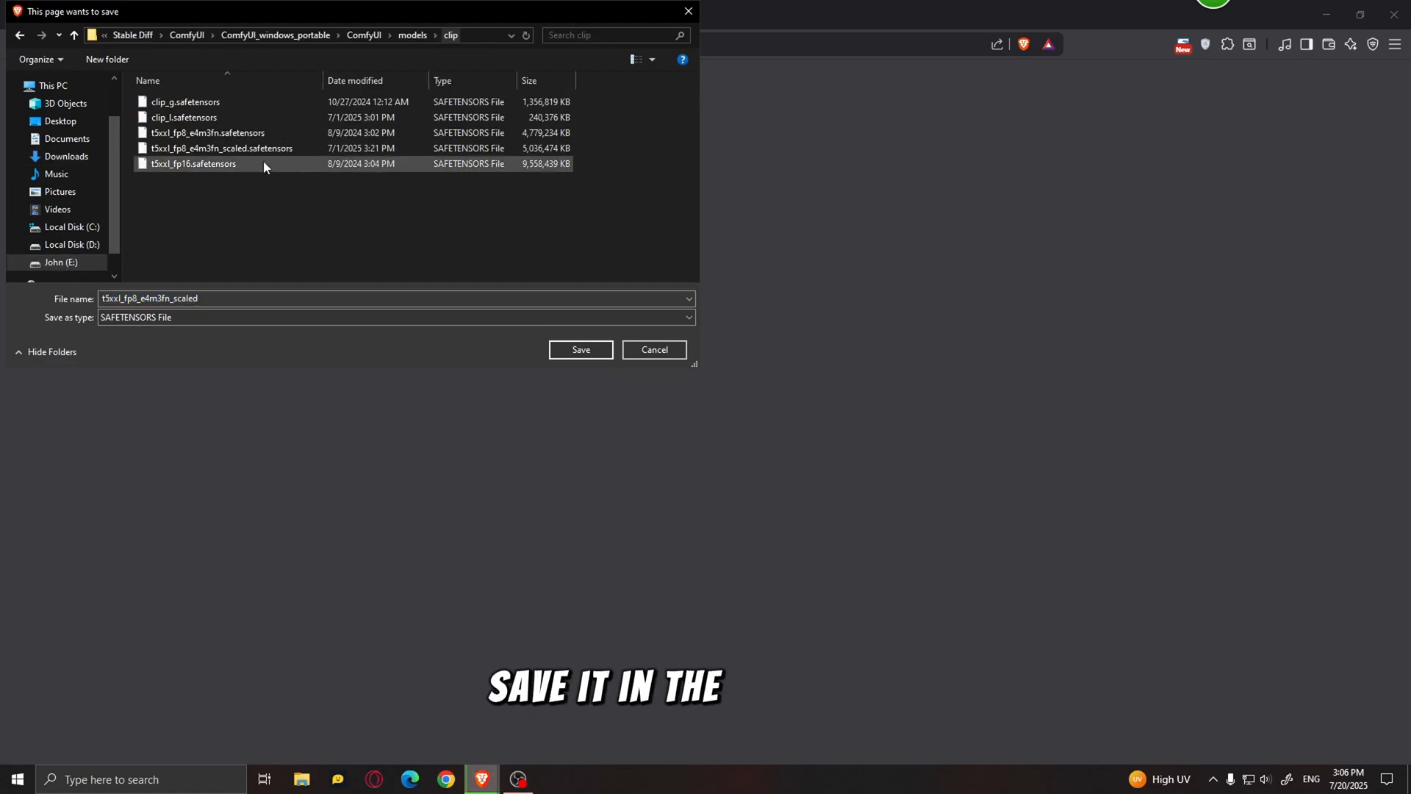
{"action": "left_click", "coordinate": [657, 345]}
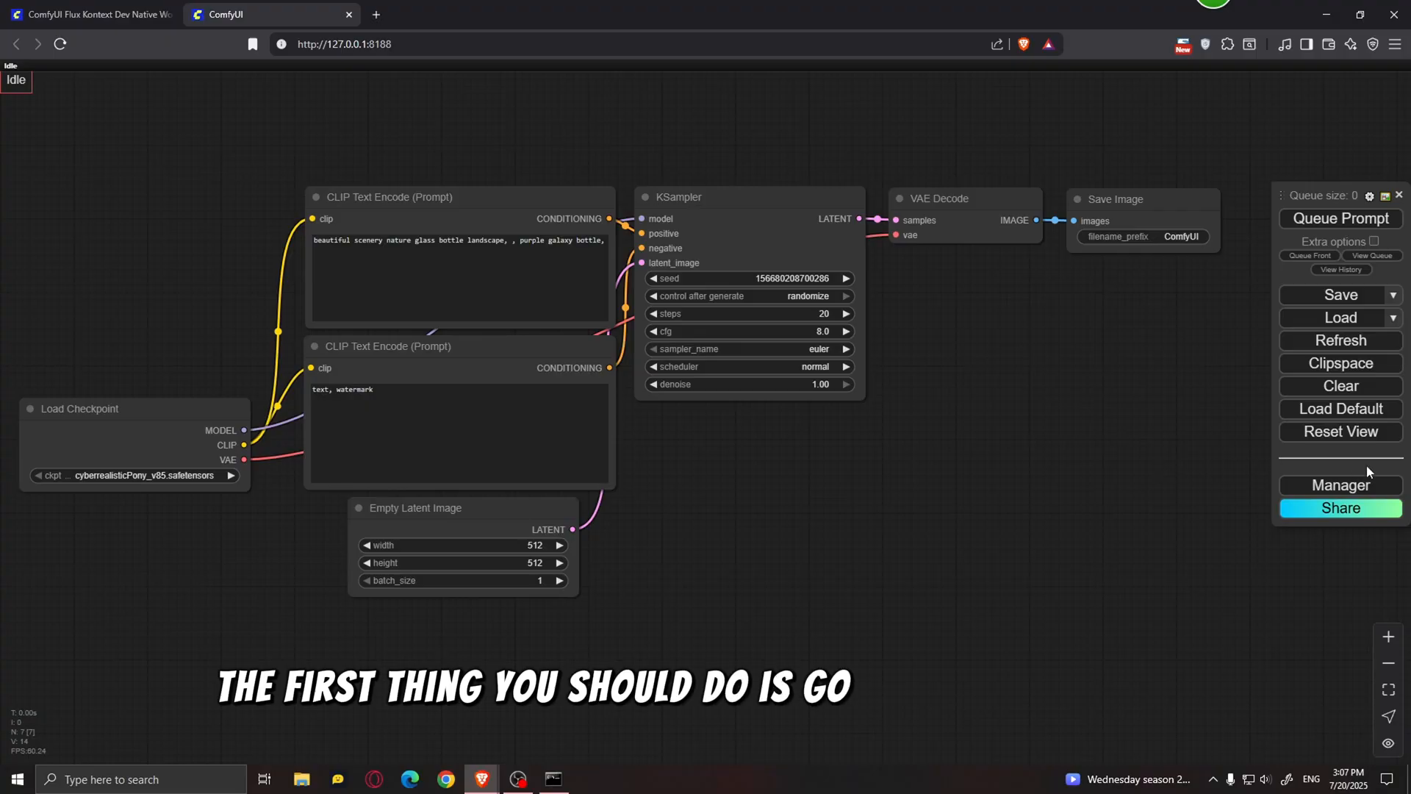
View the update options in the ComfyUI Manager and close it.
{"action": "left_click", "coordinate": [1370, 487]}
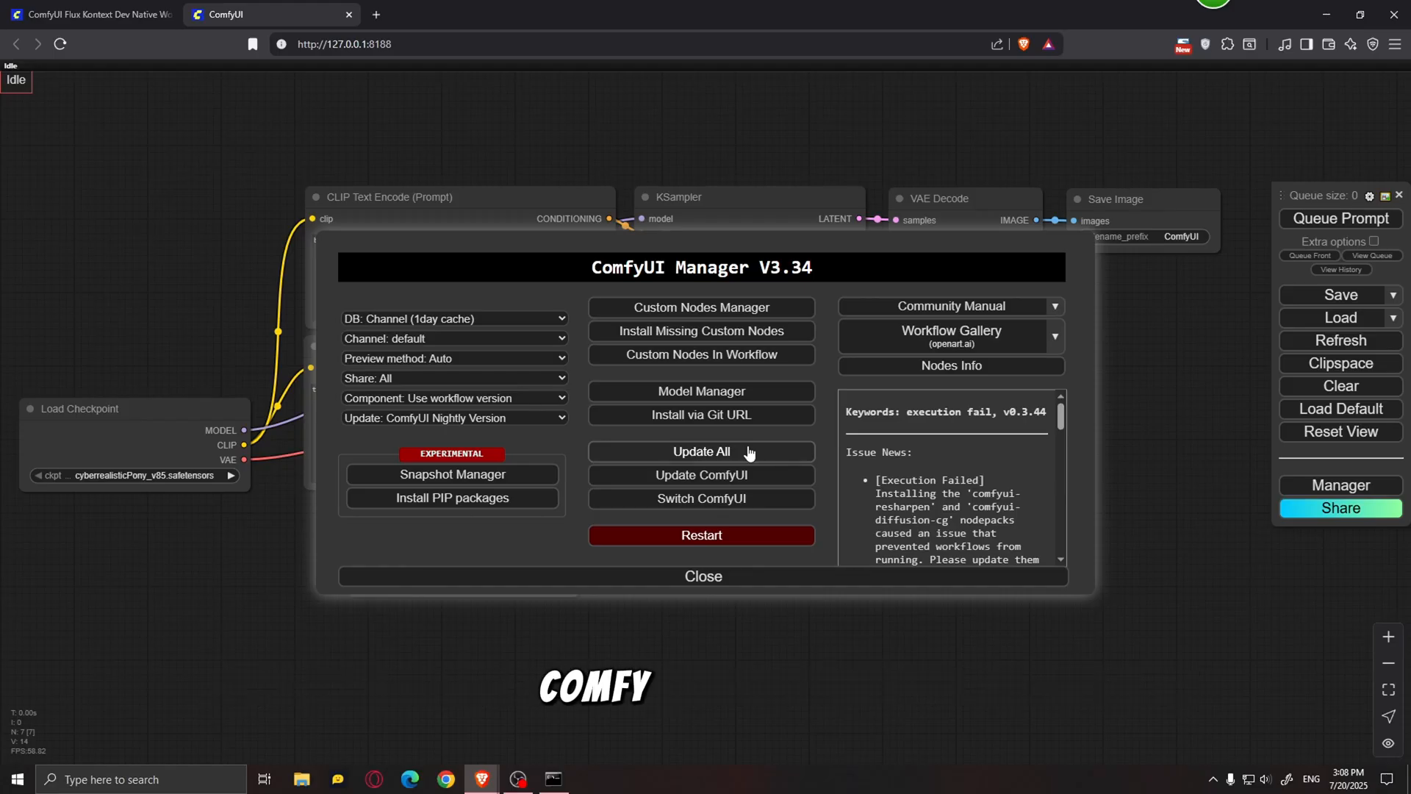
{"action": "left_click", "coordinate": [845, 577]}
Import the Flux.1 Kontext Dev basic workflow into ComfyUI using the crowned bird image from the documentation page's workflow download section.
{"action": "left_click", "coordinate": [104, 9]}
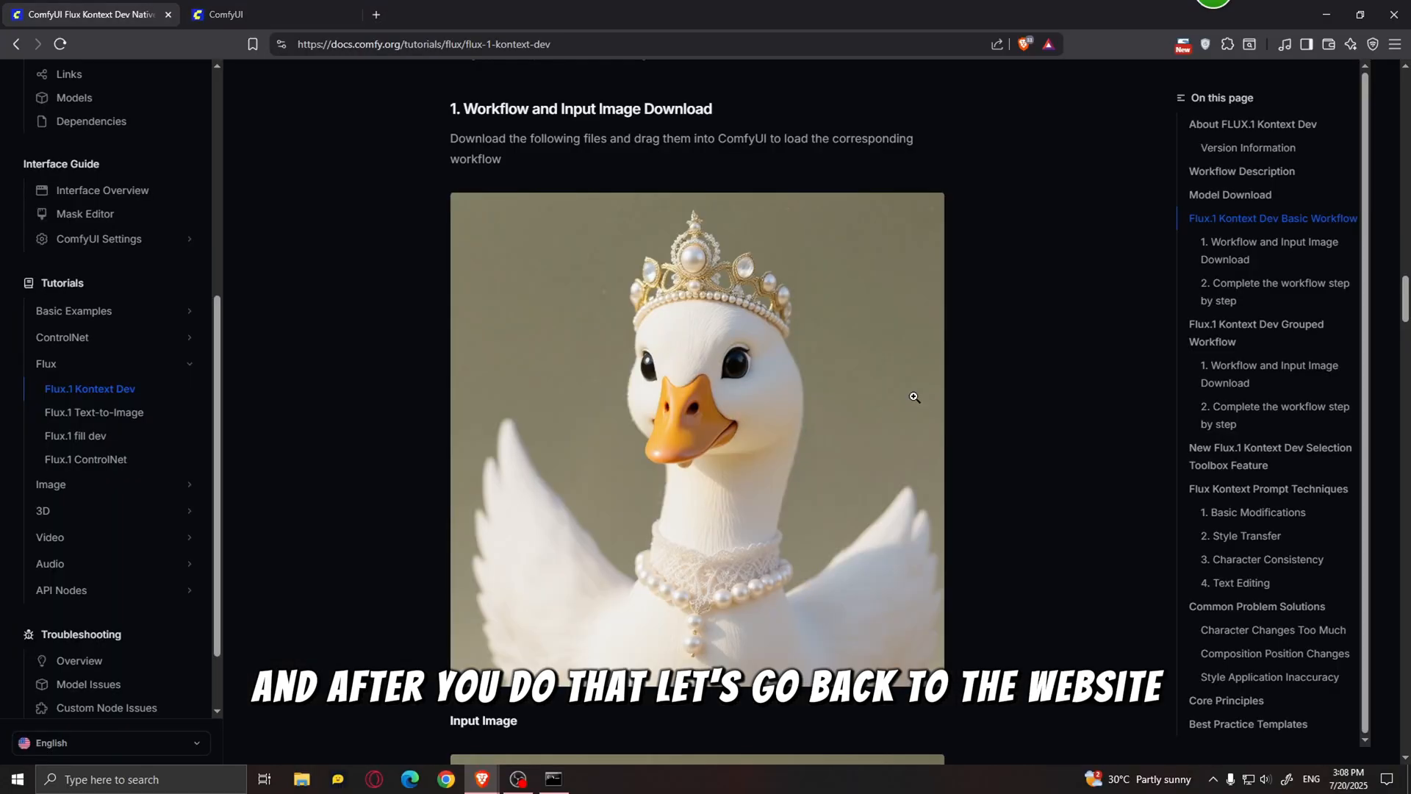
{"action": "scroll", "coordinate": [867, 266], "scroll_direction": "up", "scroll_amount": 5}
{"action": "scroll", "coordinate": [937, 387], "scroll_direction": "up", "scroll_amount": 5}
{"action": "scroll", "coordinate": [946, 382], "scroll_direction": "down", "scroll_amount": 9}
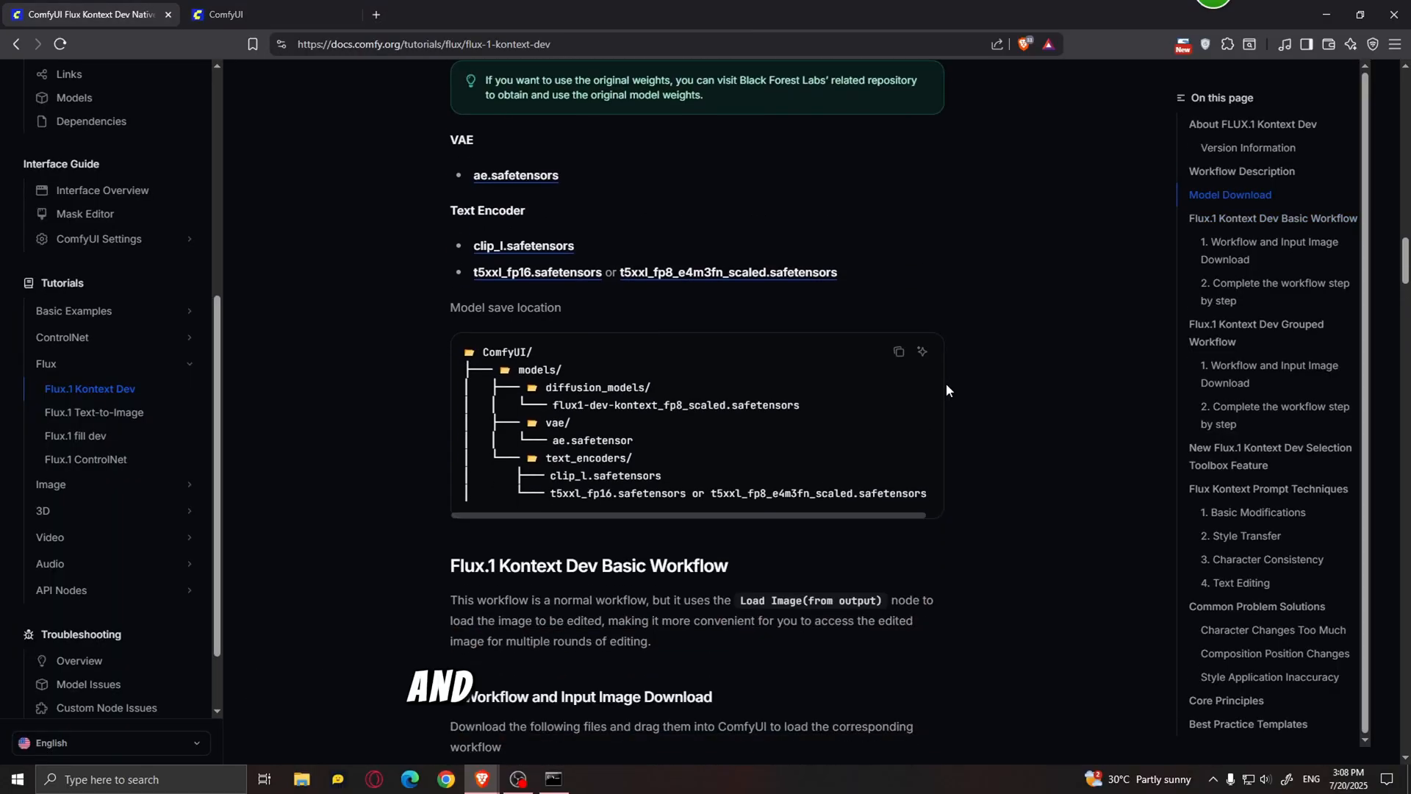
{"action": "scroll", "coordinate": [958, 391], "scroll_direction": "down", "scroll_amount": 2}
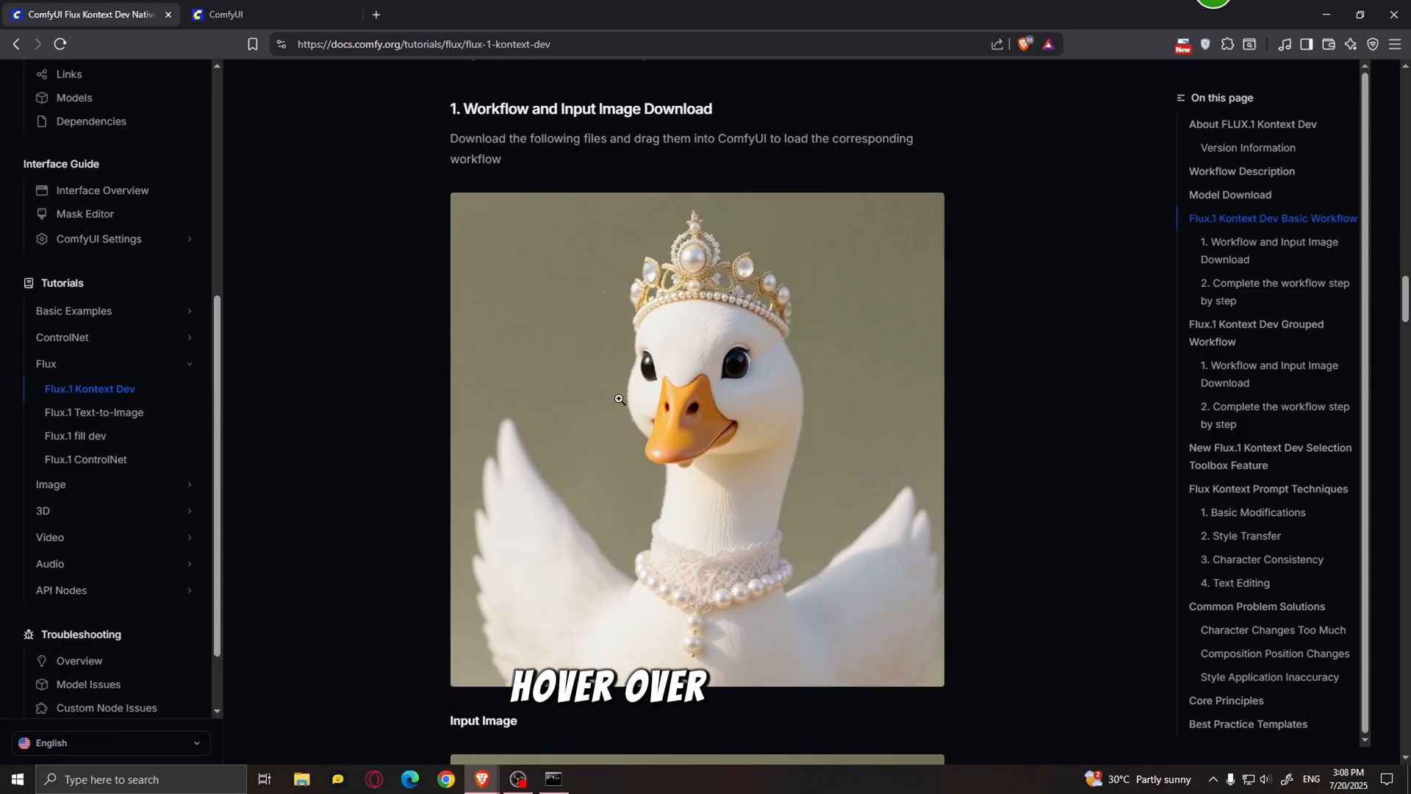
{"action": "left_click_drag", "start_coordinate": [614, 419], "coordinate": [711, 497]}
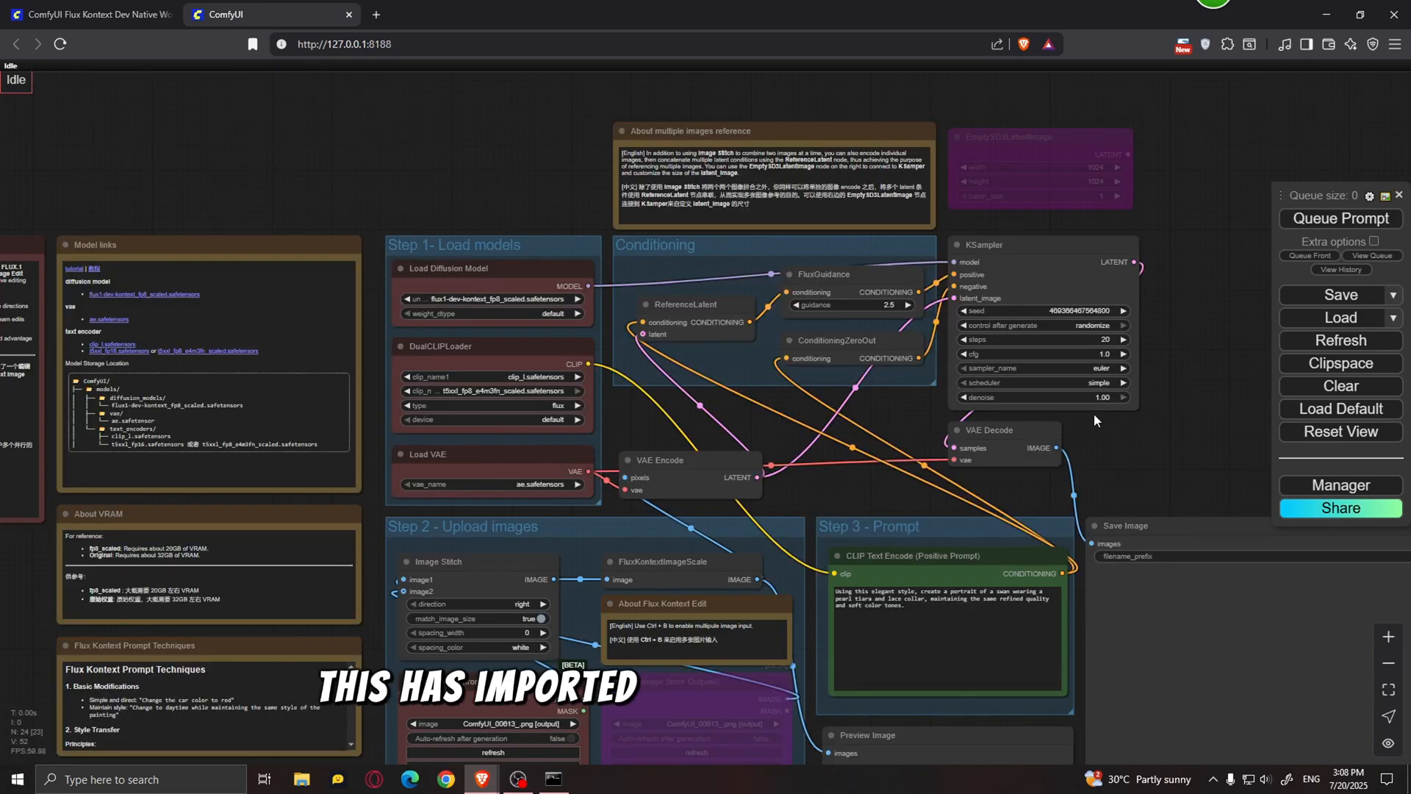
Select flux1-dev-kontext_fp8_scaled.safetensors as the model in the Load Diffusion Model node.
{"action": "scroll", "coordinate": [724, 435], "scroll_direction": "up", "scroll_amount": 5}
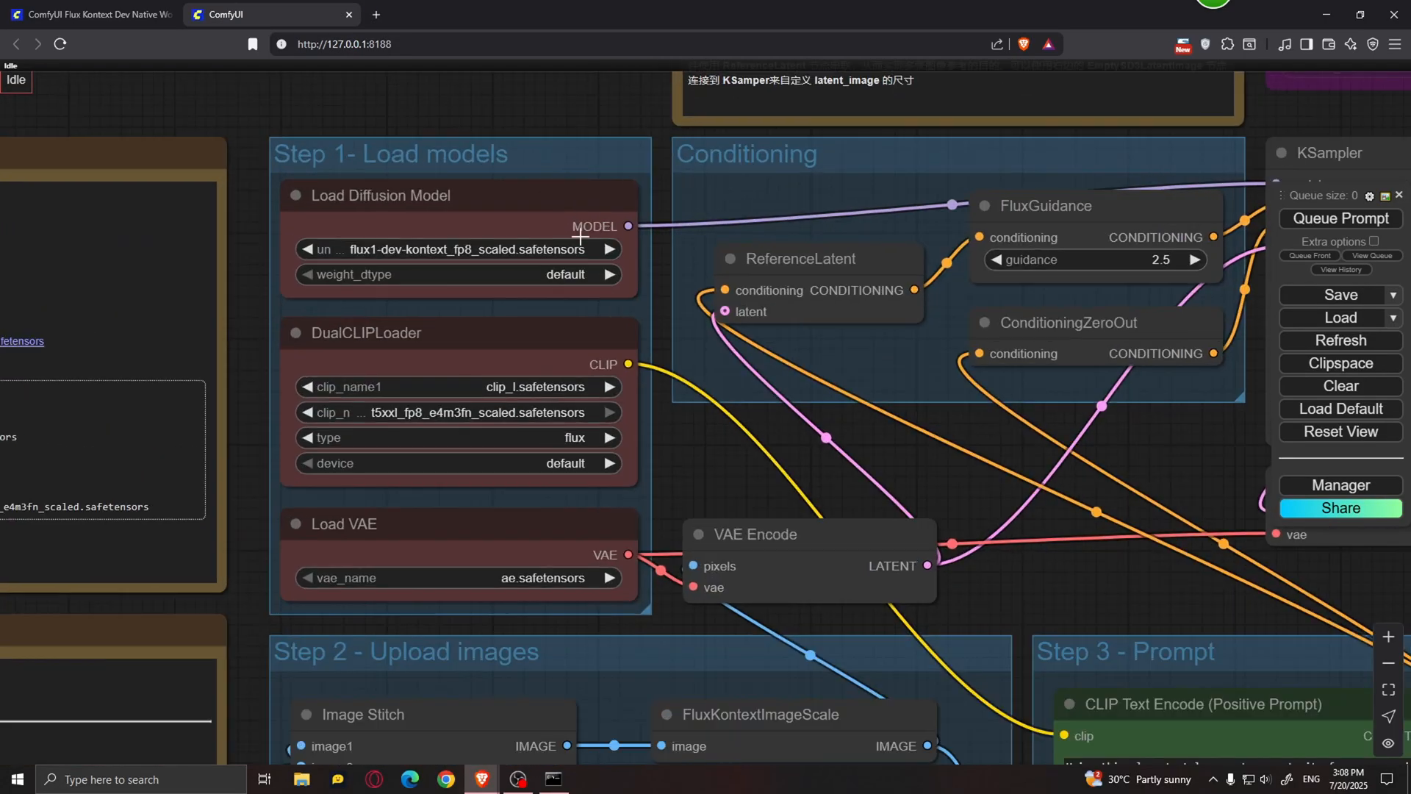
{"action": "left_click_drag", "start_coordinate": [724, 435], "coordinate": [749, 438]}
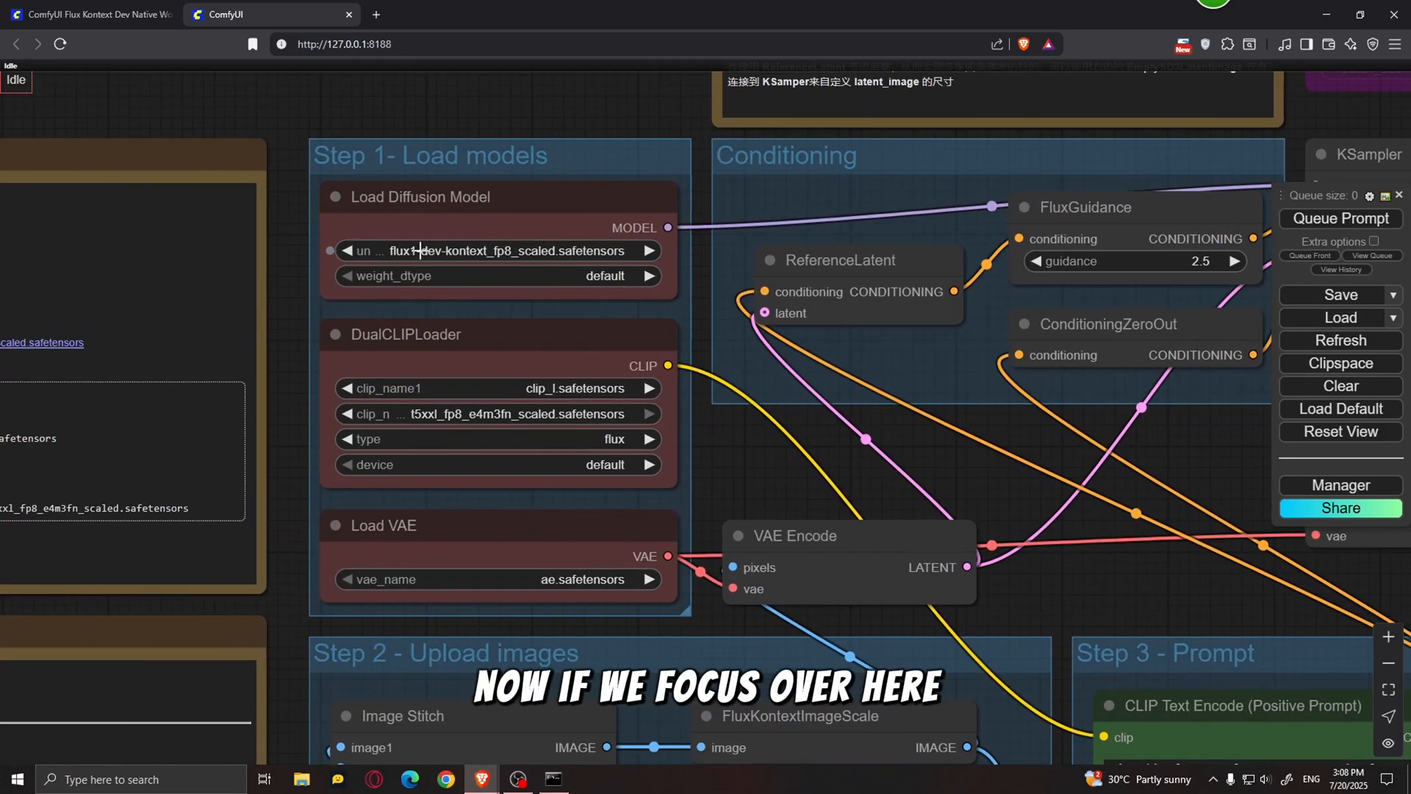
{"action": "left_click", "coordinate": [517, 251]}
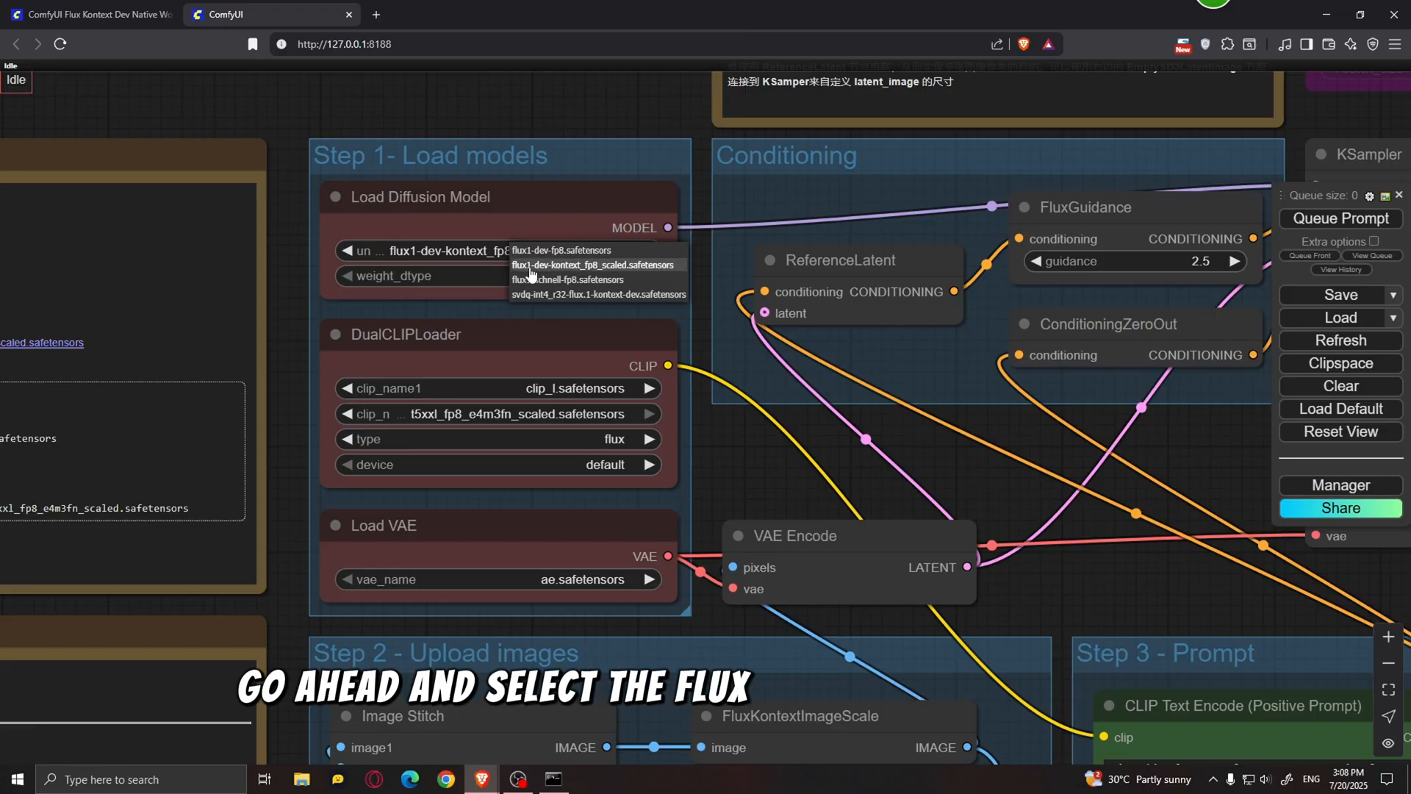
{"action": "left_click", "coordinate": [626, 266]}
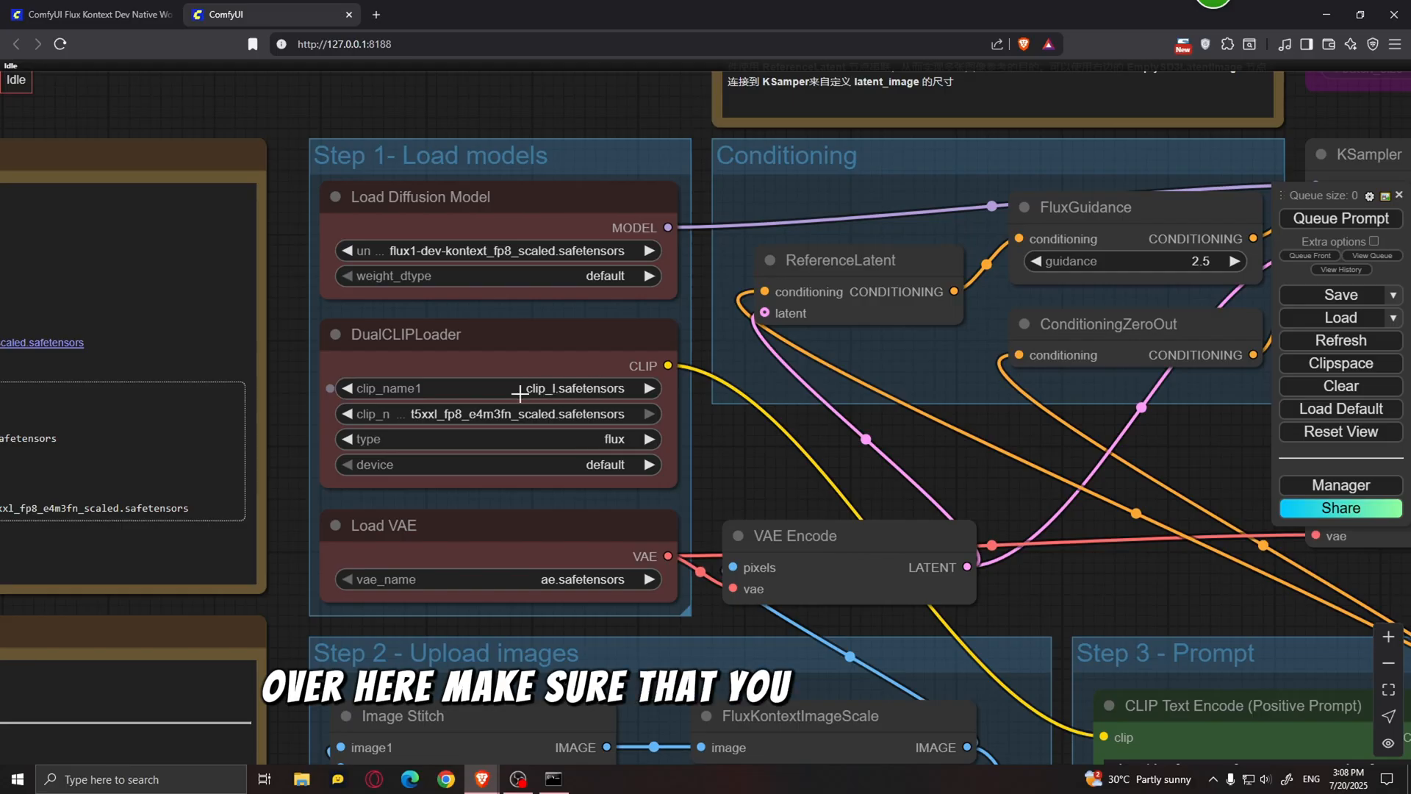
Select clip_l.safetensors and t5xxl_fp8_e4m3fn_scaled.safetensors as the two text encoders in the DualCLIPLoader node.
{"action": "left_click", "coordinate": [552, 390]}
{"action": "left_click", "coordinate": [581, 441]}
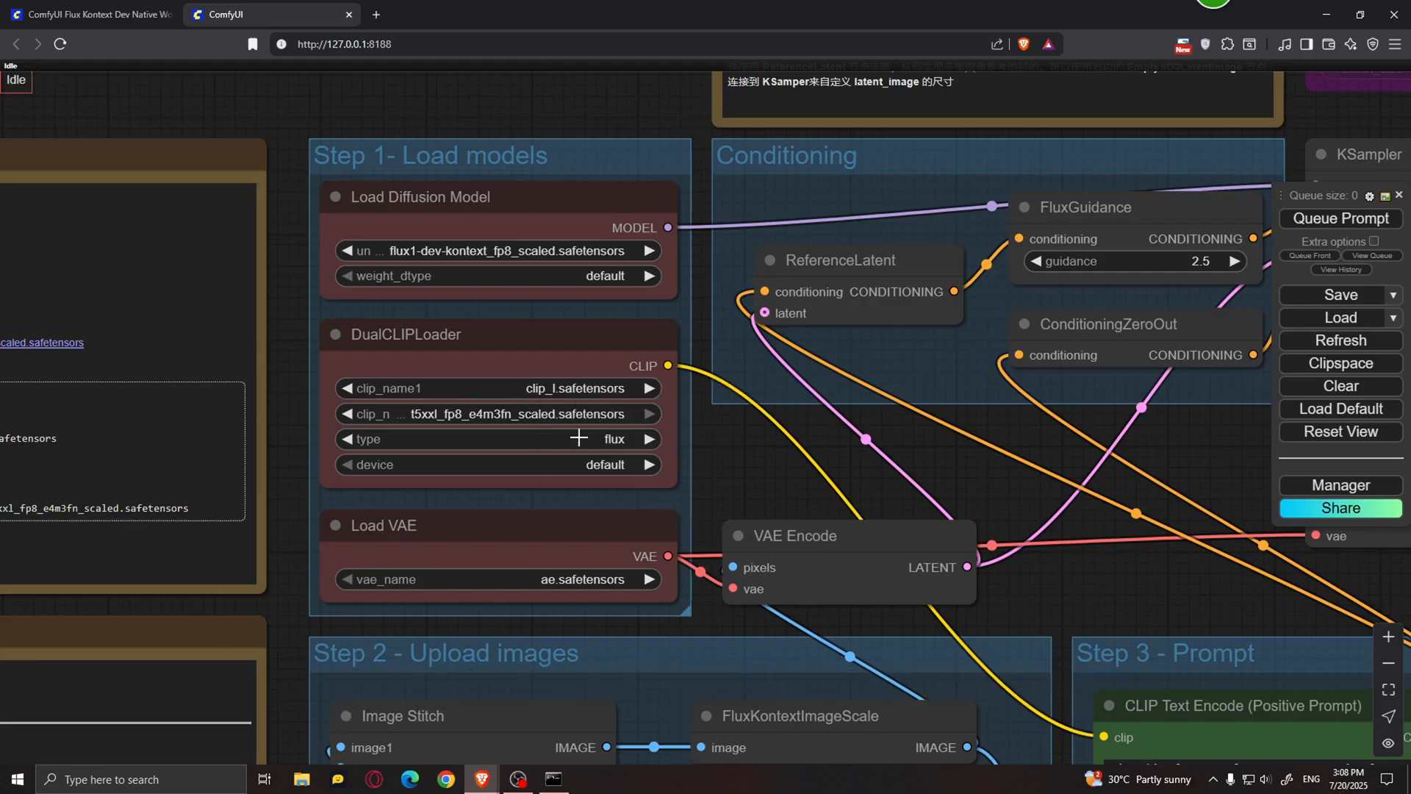
{"action": "left_click", "coordinate": [484, 415]}
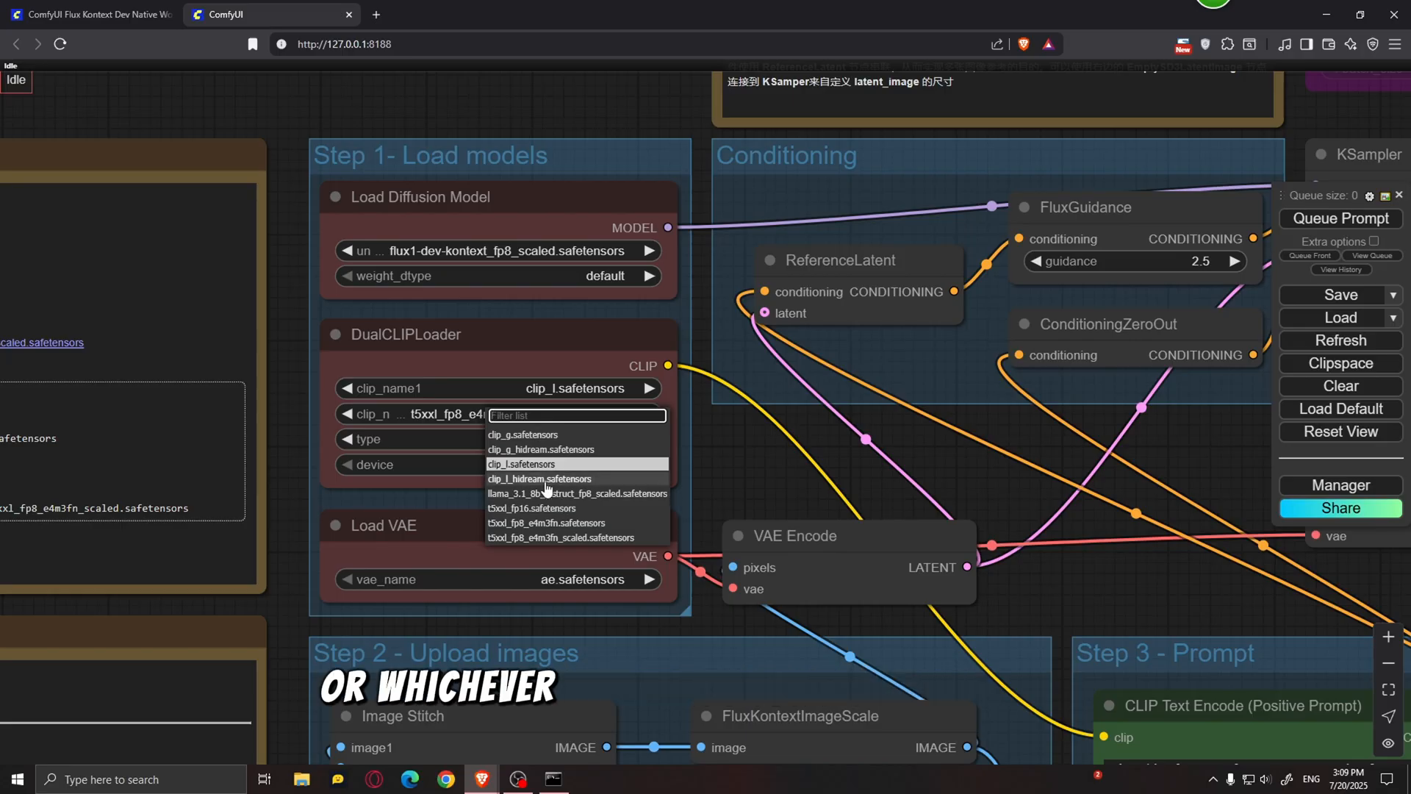
{"action": "left_click", "coordinate": [559, 537]}
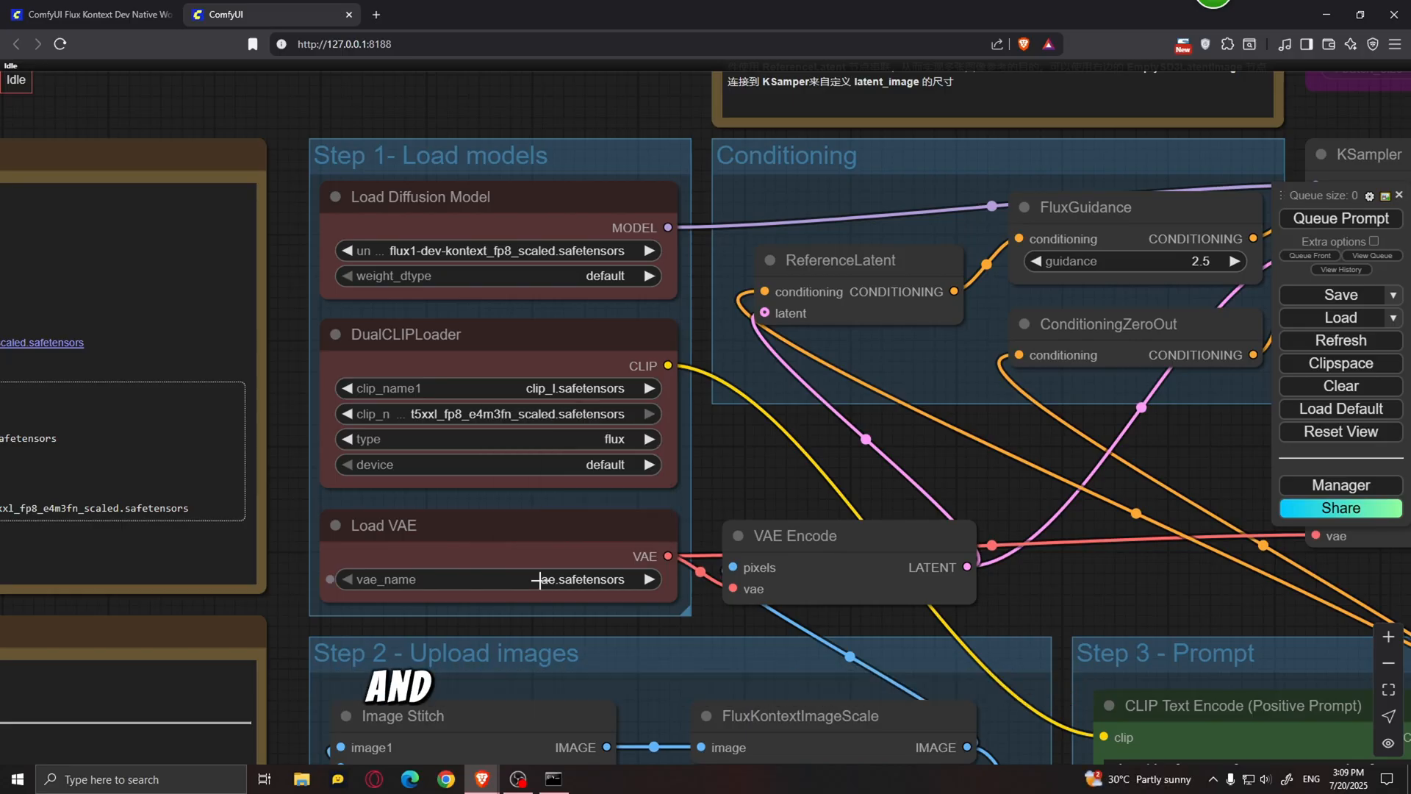
Select ae.safetensors as the VAE in the Load VAE node.
{"action": "left_click", "coordinate": [535, 580]}
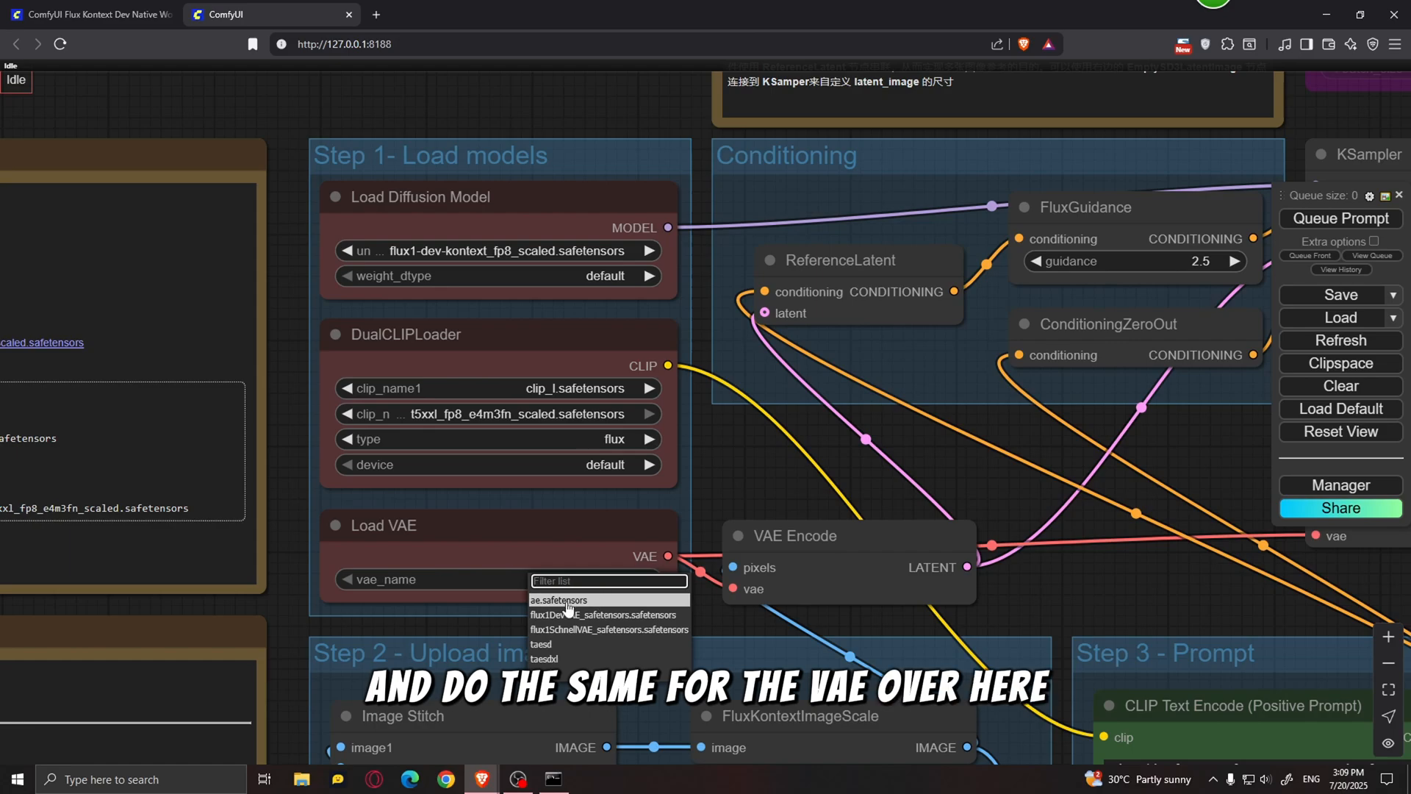
{"action": "left_click", "coordinate": [568, 605]}
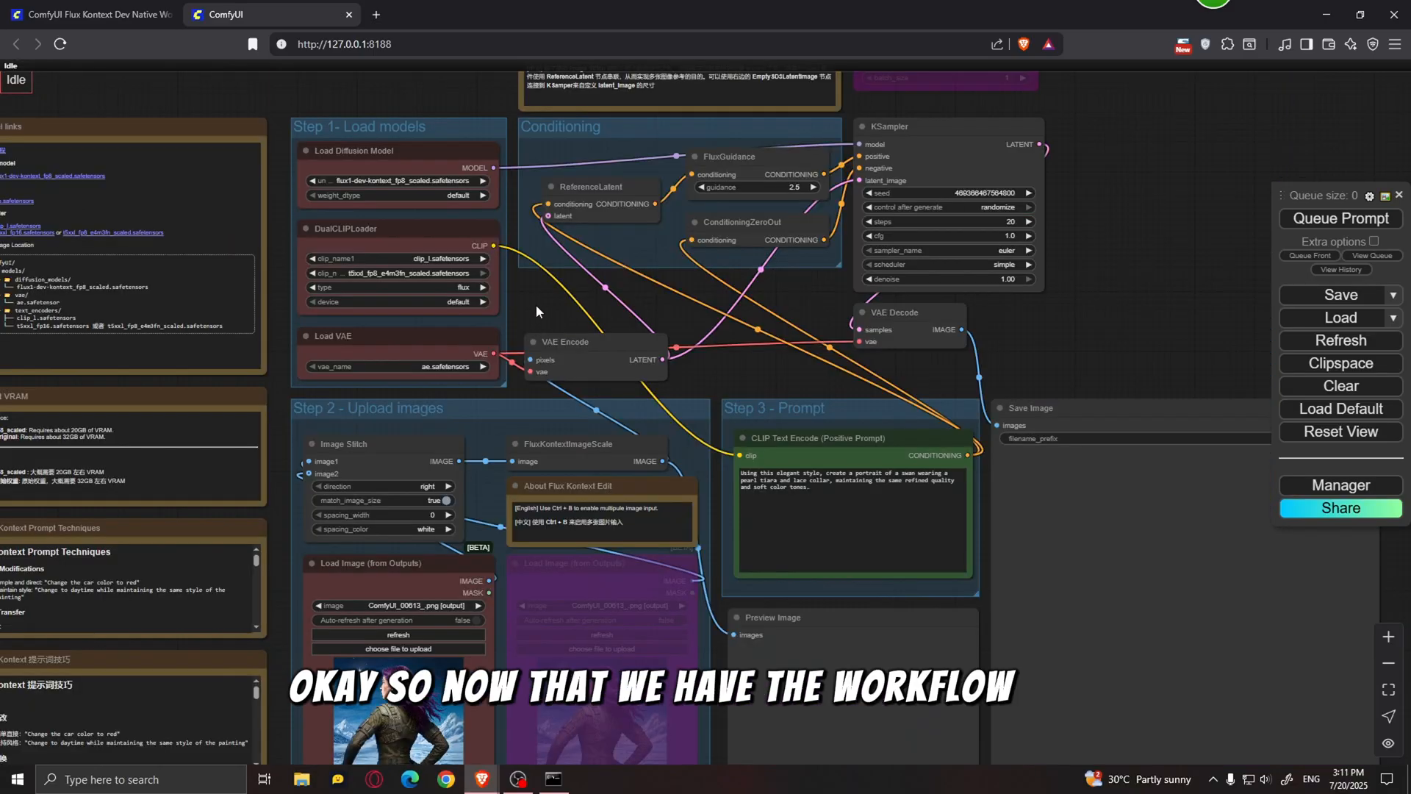
{"action": "scroll", "coordinate": [536, 304], "scroll_direction": "down", "scroll_amount": 2}
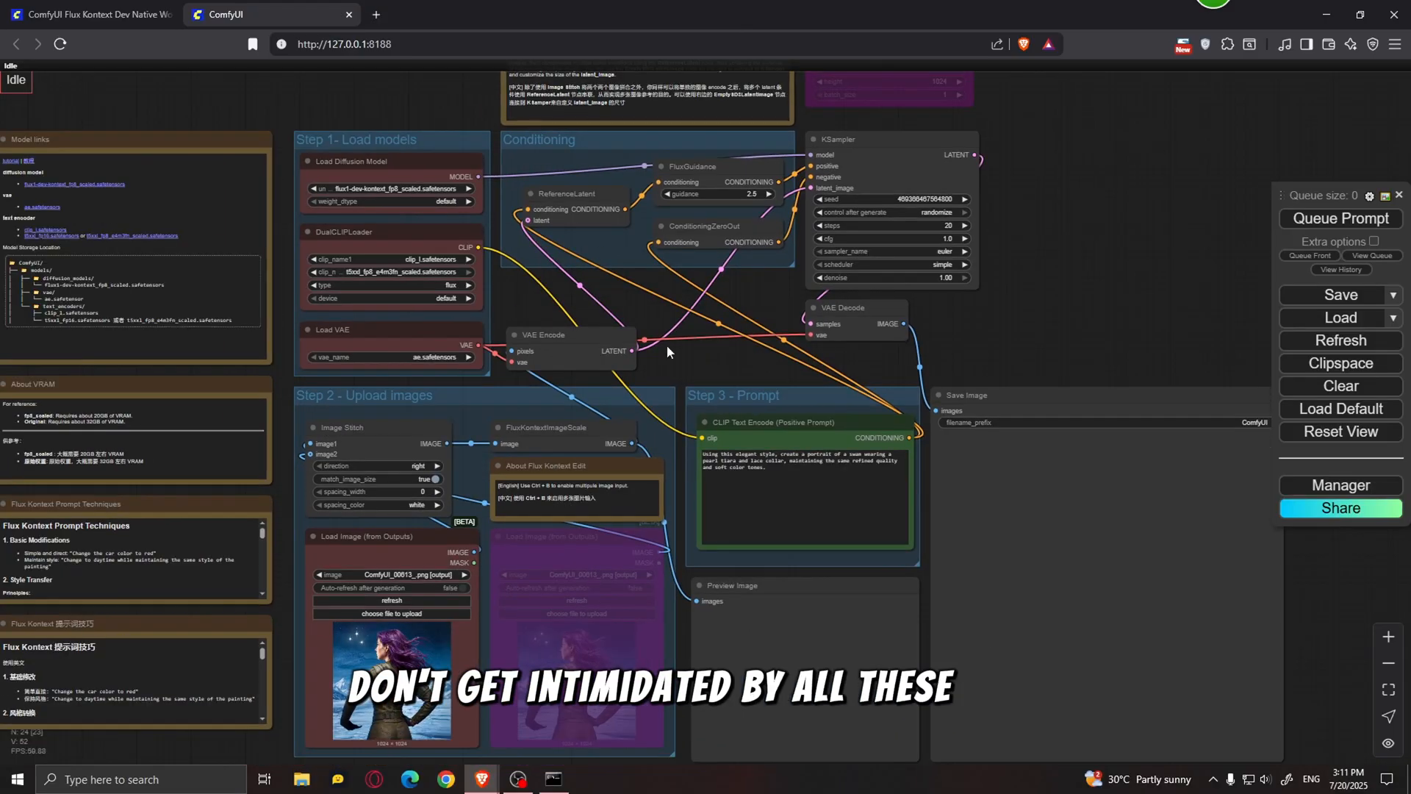
Upload the photo of the man in a dark suit into the active Load Image node of the Step 2 group.
{"action": "scroll", "coordinate": [687, 366], "scroll_direction": "up", "scroll_amount": 3}
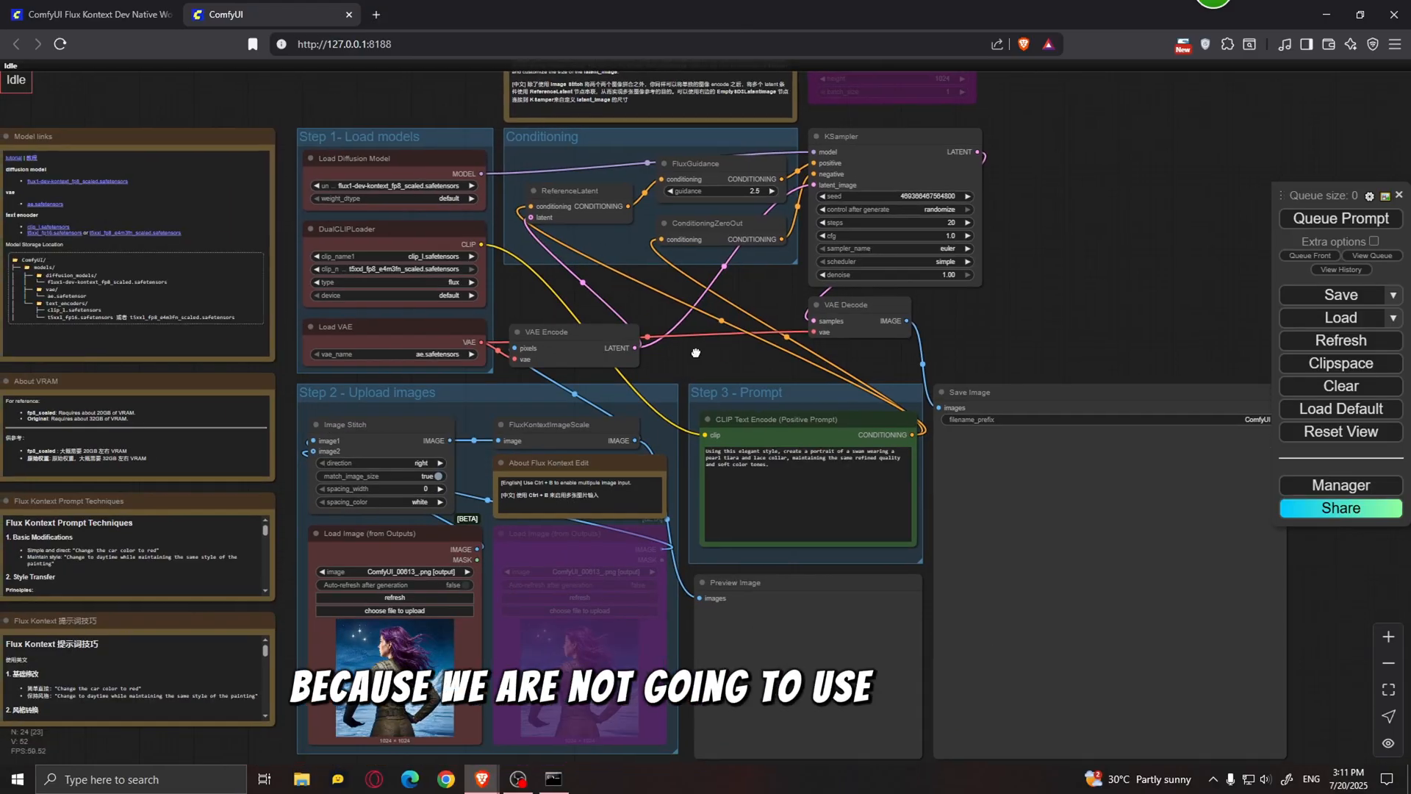
{"action": "scroll", "coordinate": [276, 394], "scroll_direction": "up", "scroll_amount": 1}
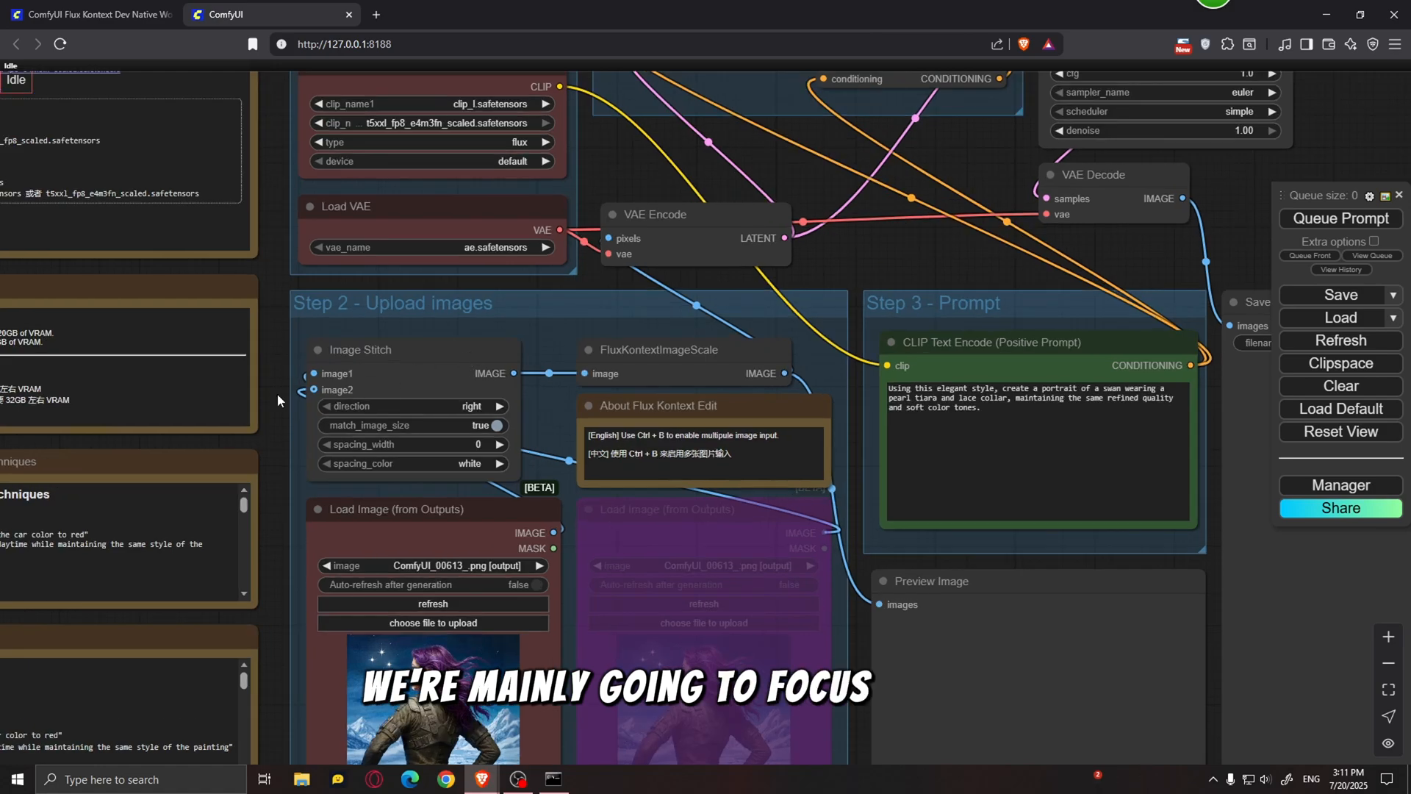
{"action": "left_click_drag", "start_coordinate": [277, 394], "coordinate": [246, 270]}
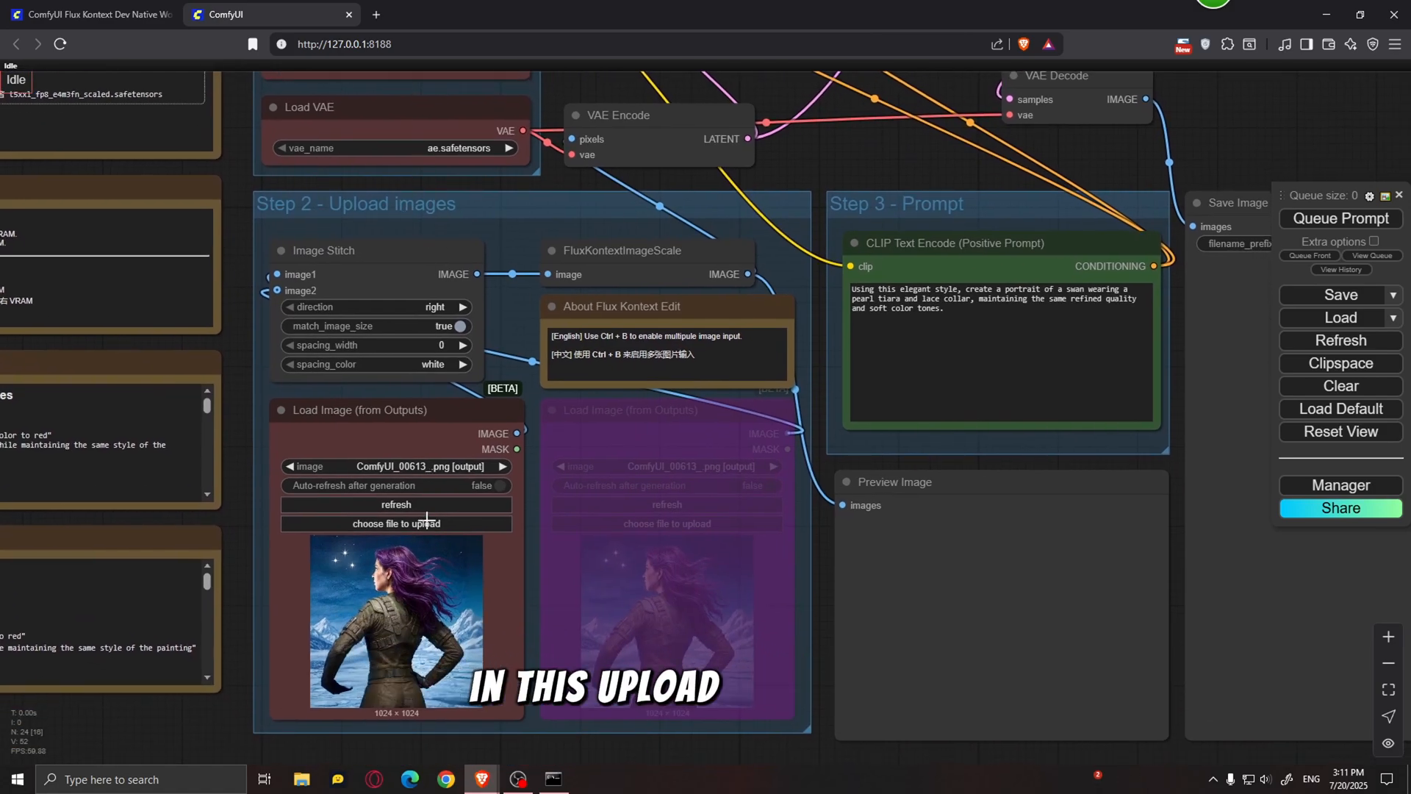
{"action": "left_click", "coordinate": [401, 523]}
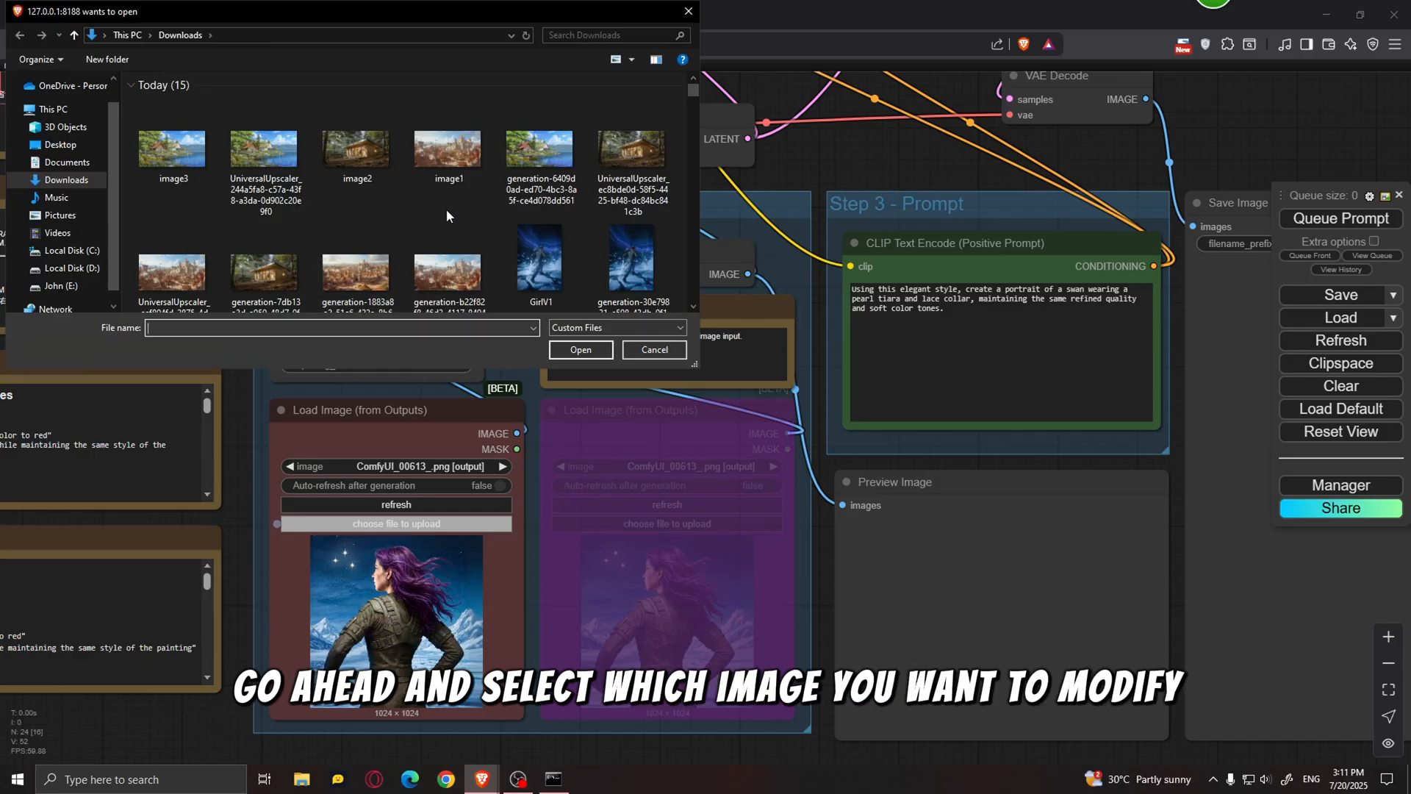
{"action": "scroll", "coordinate": [446, 209], "scroll_direction": "down", "scroll_amount": 5}
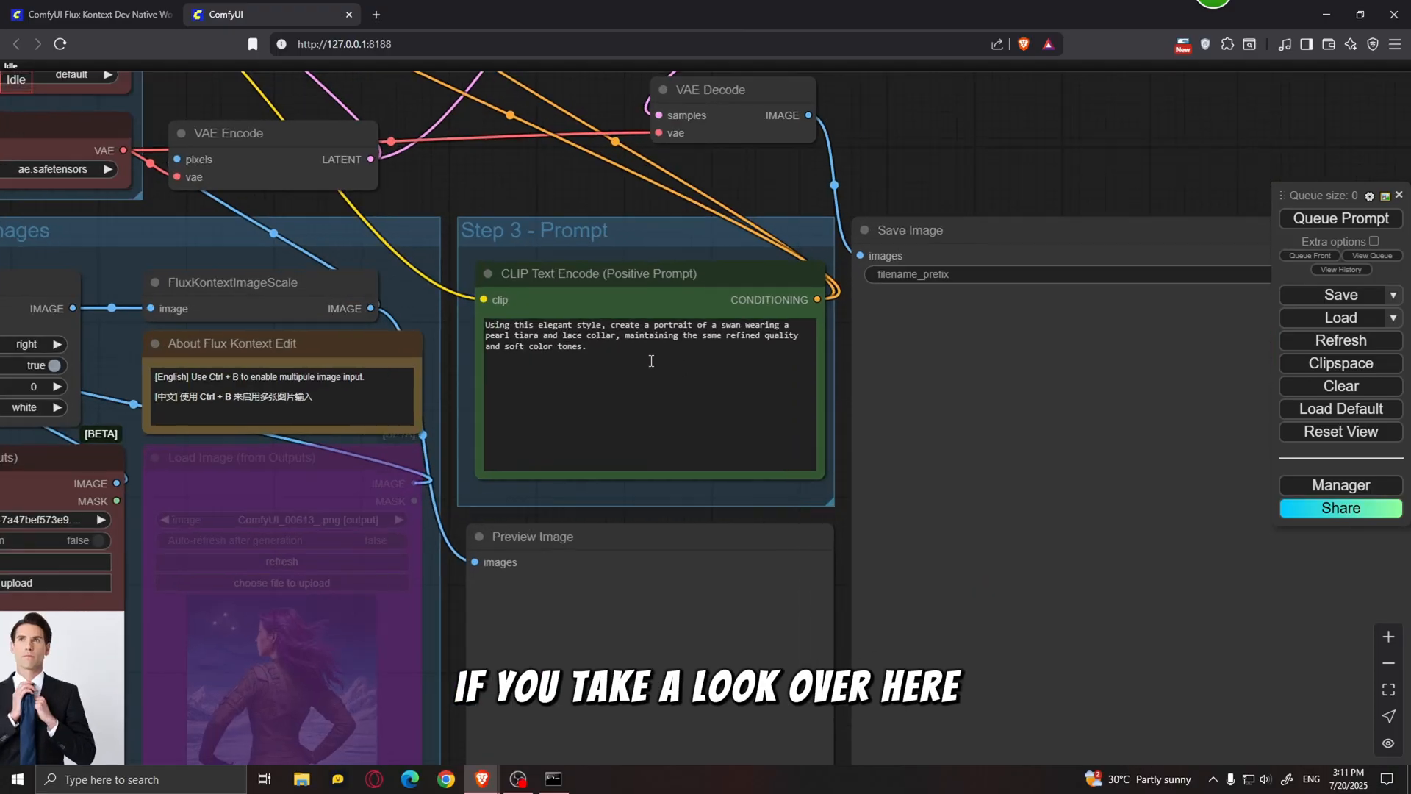
Replace the positive prompt text with "replace the suit with an astronaut suit".
{"action": "scroll", "coordinate": [642, 357], "scroll_direction": "up", "scroll_amount": 2}
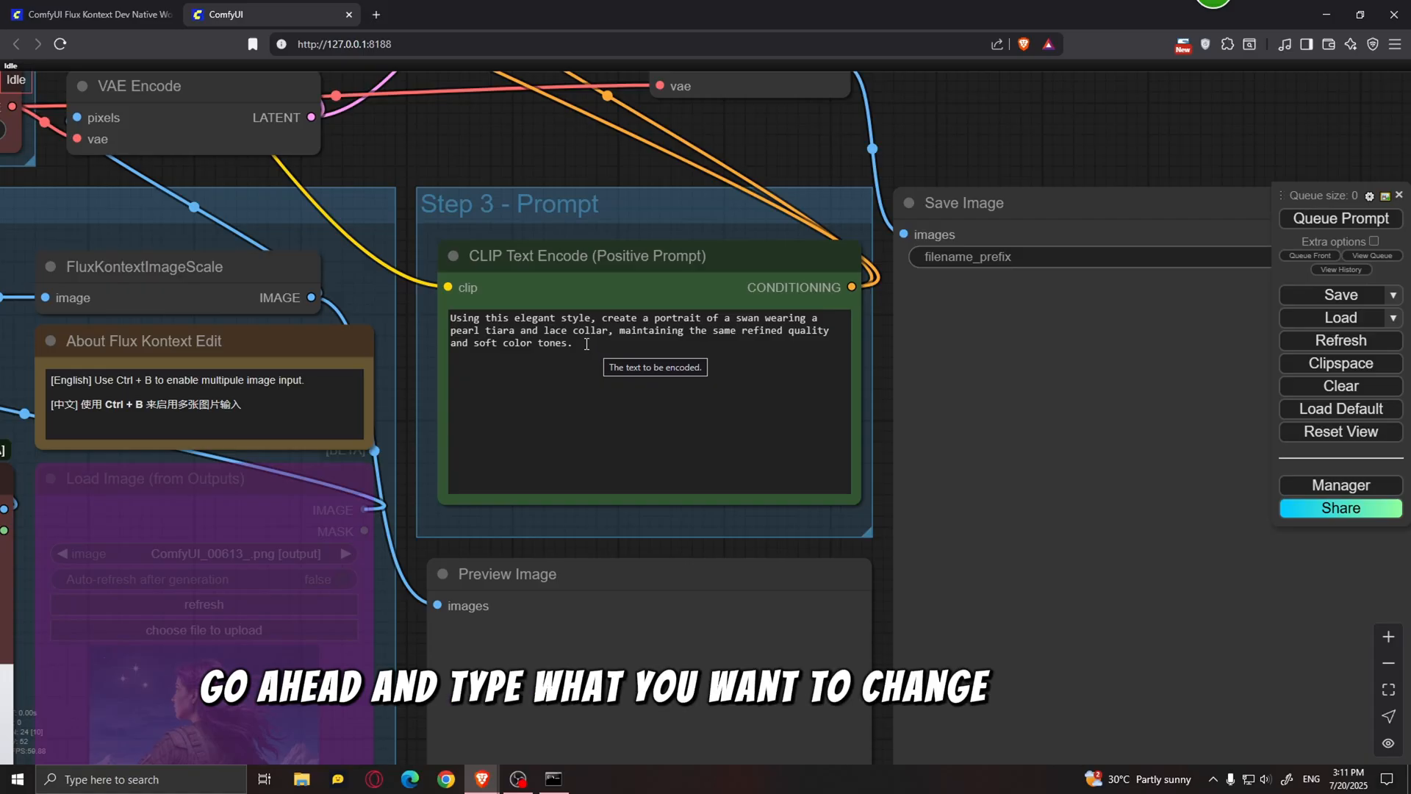
{"action": "left_click_drag", "start_coordinate": [589, 345], "coordinate": [433, 317]}
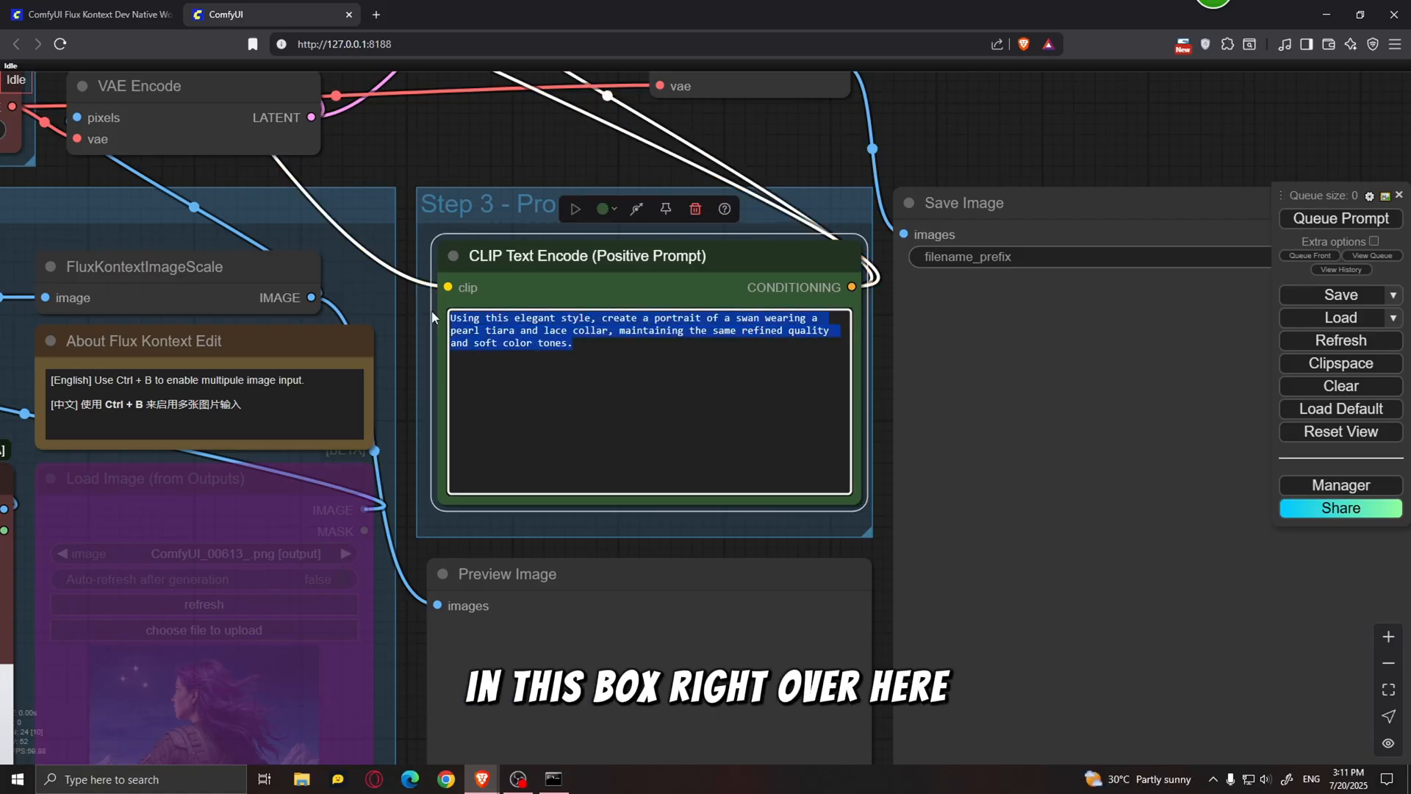
{"action": "key", "text": "BackSpace"}
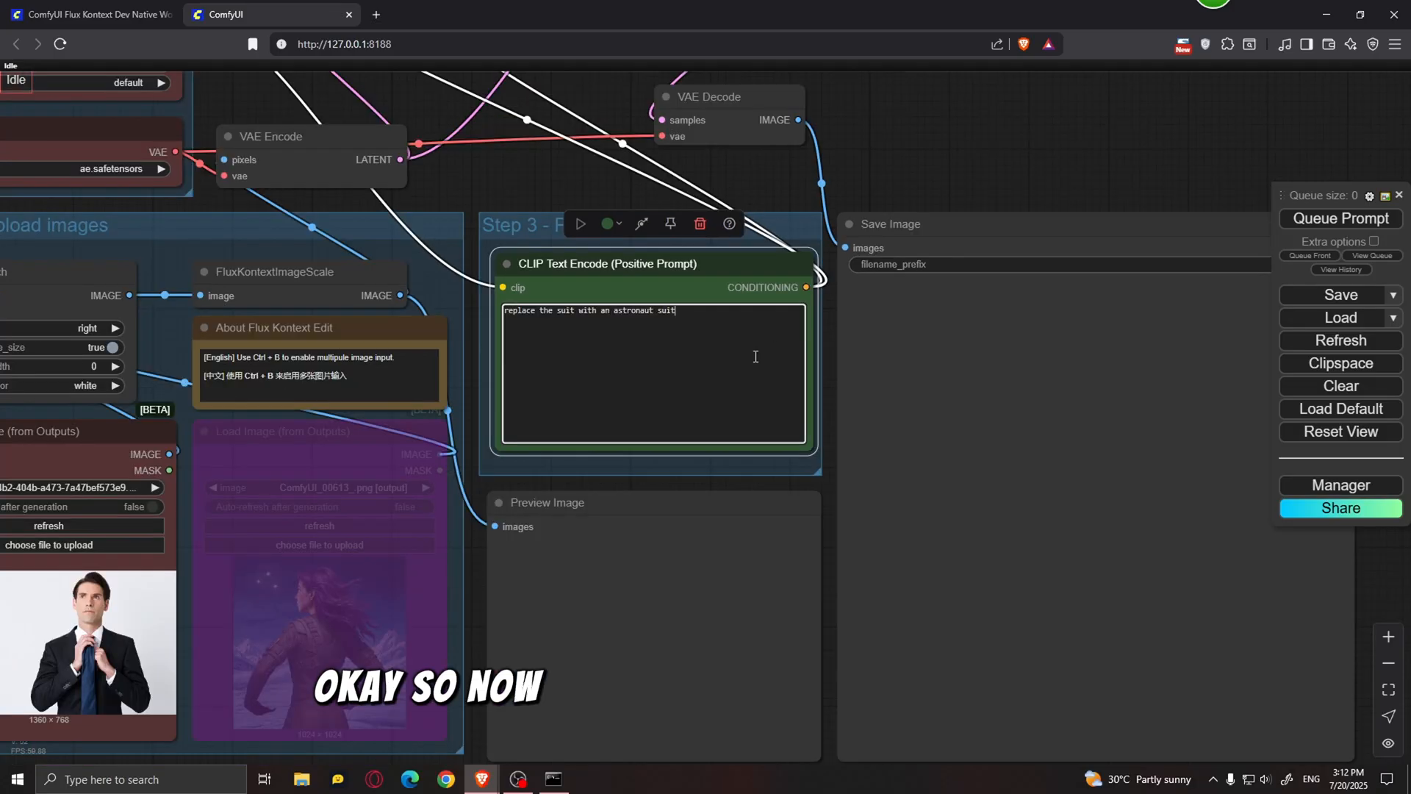
Review the KSampler settings and queue the prompt to generate the astronaut suit edit with them as they are.
{"action": "scroll", "coordinate": [904, 136], "scroll_direction": "down", "scroll_amount": 2}
{"action": "scroll", "coordinate": [904, 136], "scroll_direction": "down", "scroll_amount": 3}
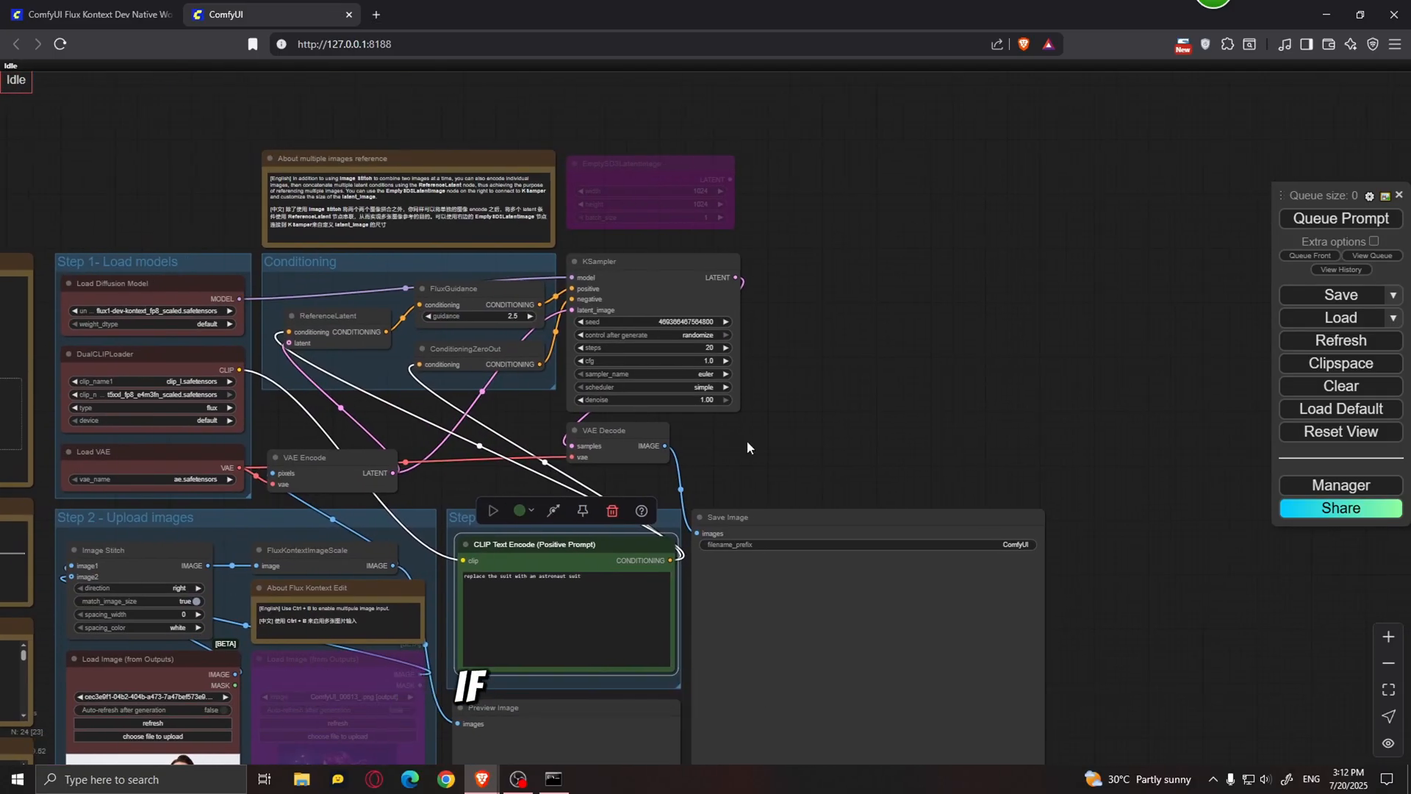
{"action": "scroll", "coordinate": [778, 412], "scroll_direction": "up", "scroll_amount": 6}
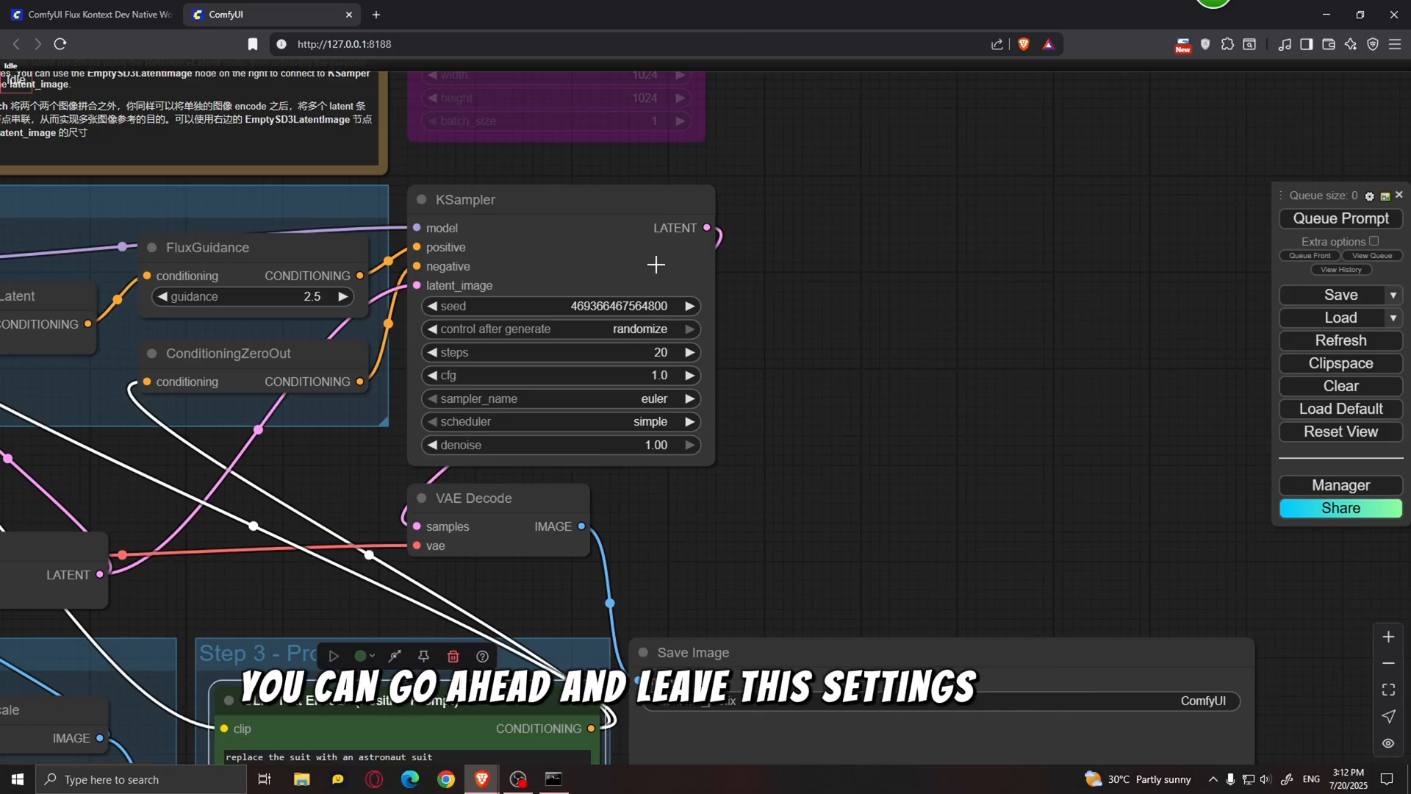
{"action": "scroll", "coordinate": [688, 352], "scroll_direction": "up", "scroll_amount": 4}
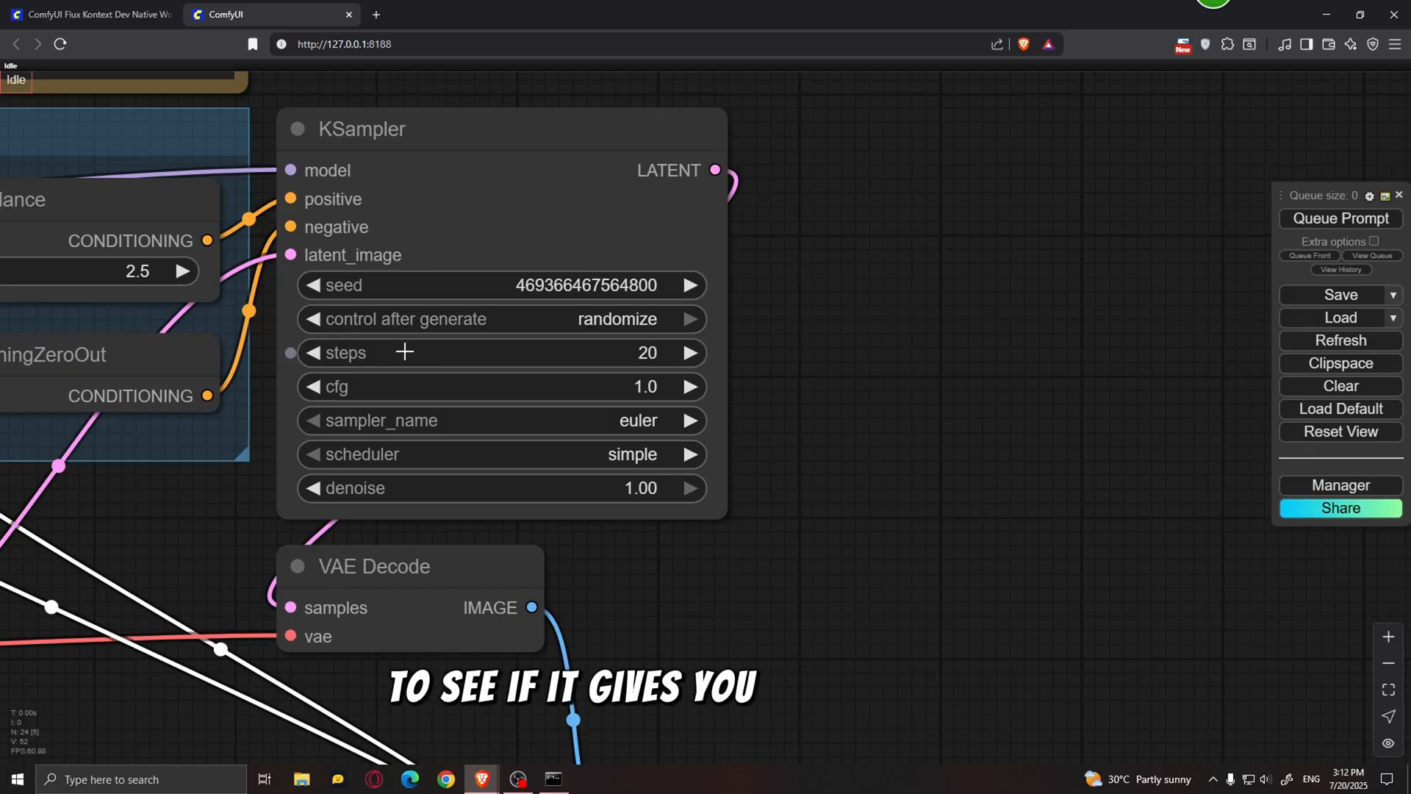
{"action": "scroll", "coordinate": [804, 357], "scroll_direction": "down", "scroll_amount": 5}
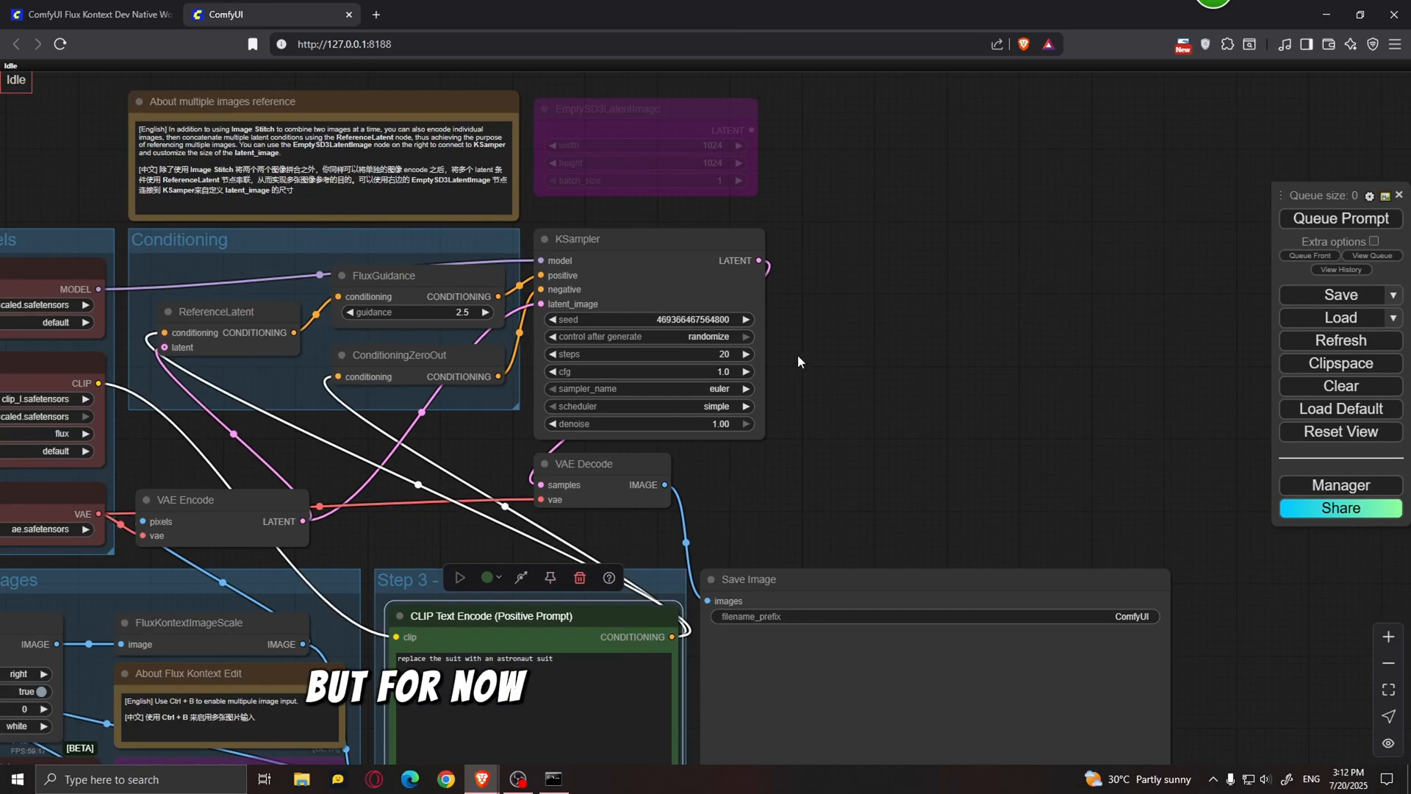
{"action": "scroll", "coordinate": [796, 354], "scroll_direction": "down", "scroll_amount": 3}
{"action": "left_click_drag", "start_coordinate": [783, 352], "coordinate": [804, 308]}
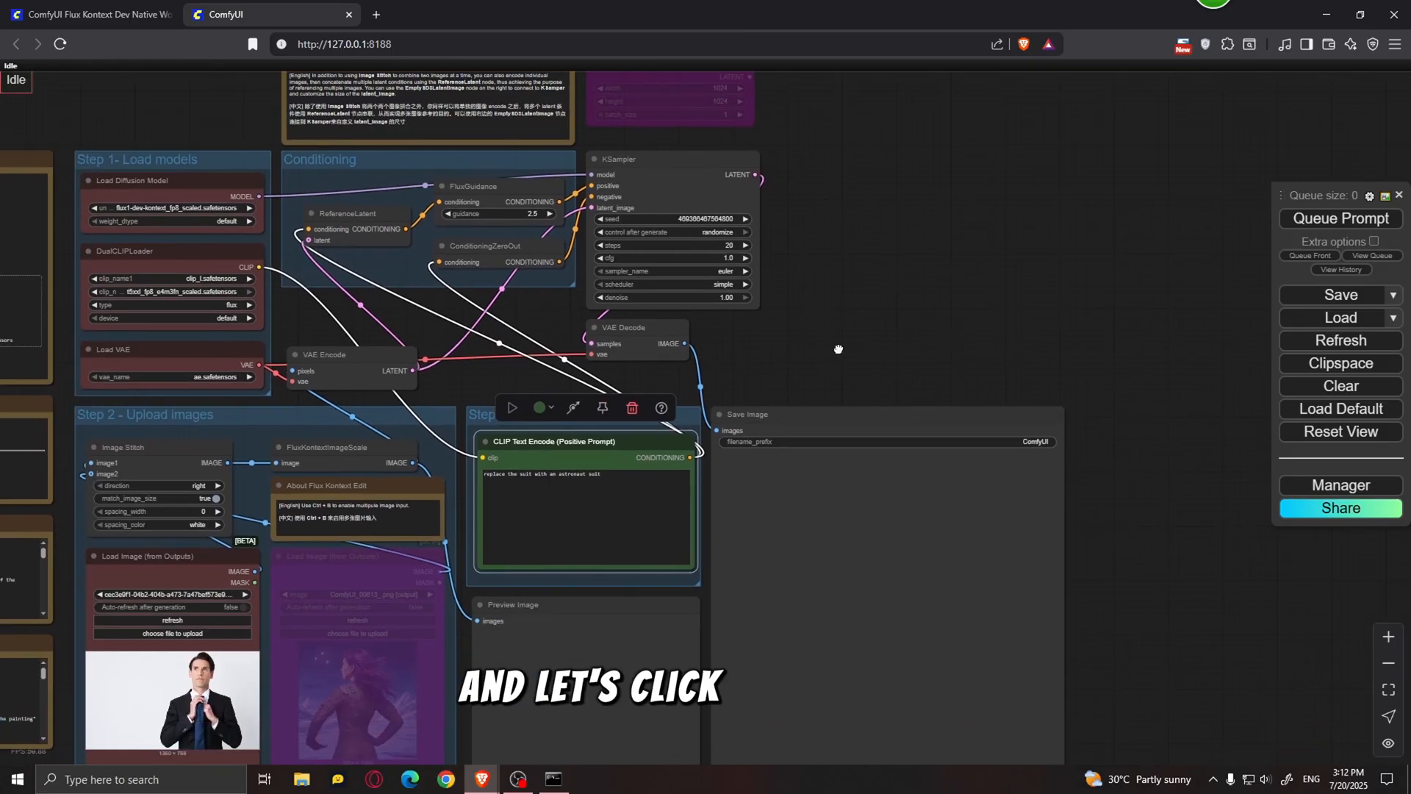
{"action": "left_click", "coordinate": [1330, 218]}
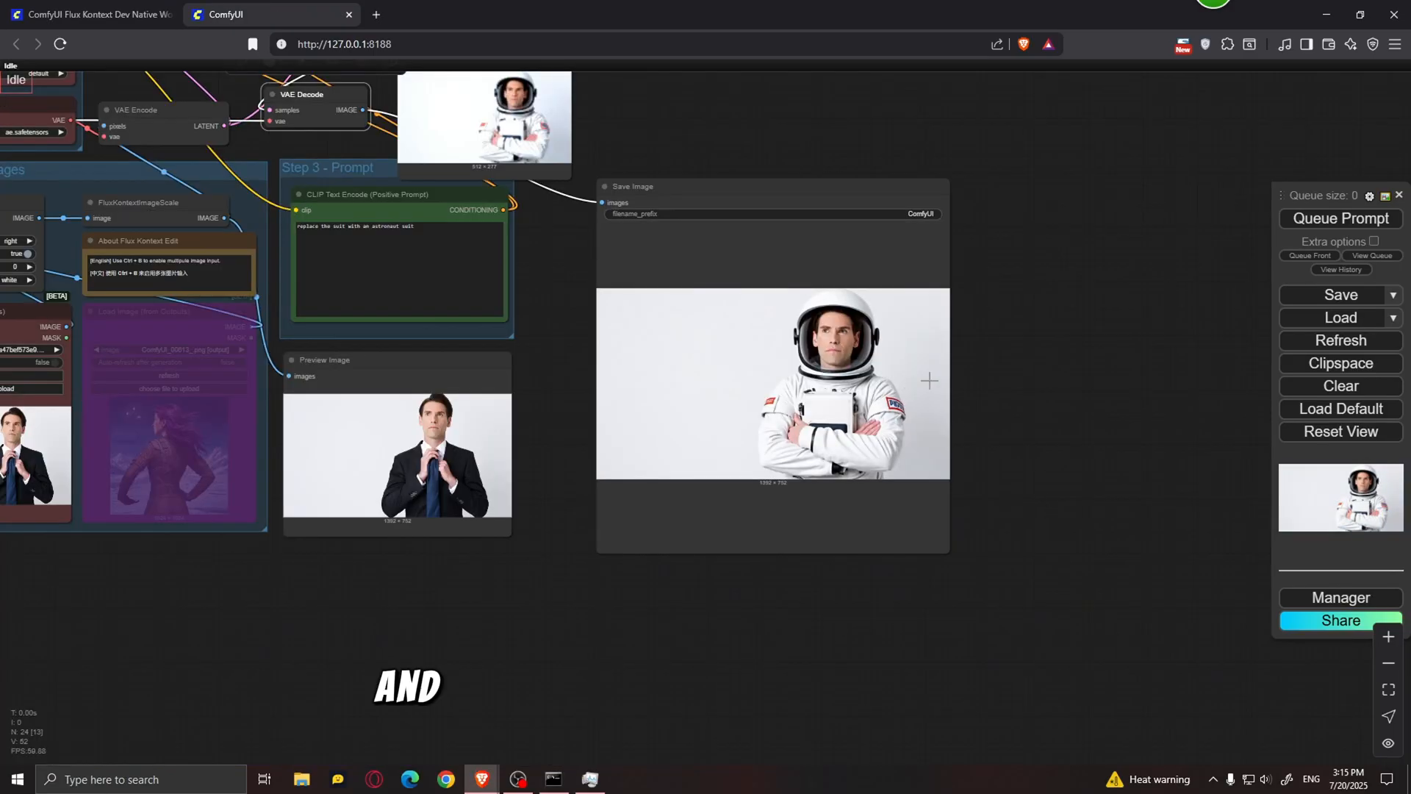
Compare the generated astronaut image in the Save Image node with the original suit photo in Preview Image.
{"action": "scroll", "coordinate": [998, 409], "scroll_direction": "up", "scroll_amount": 5}
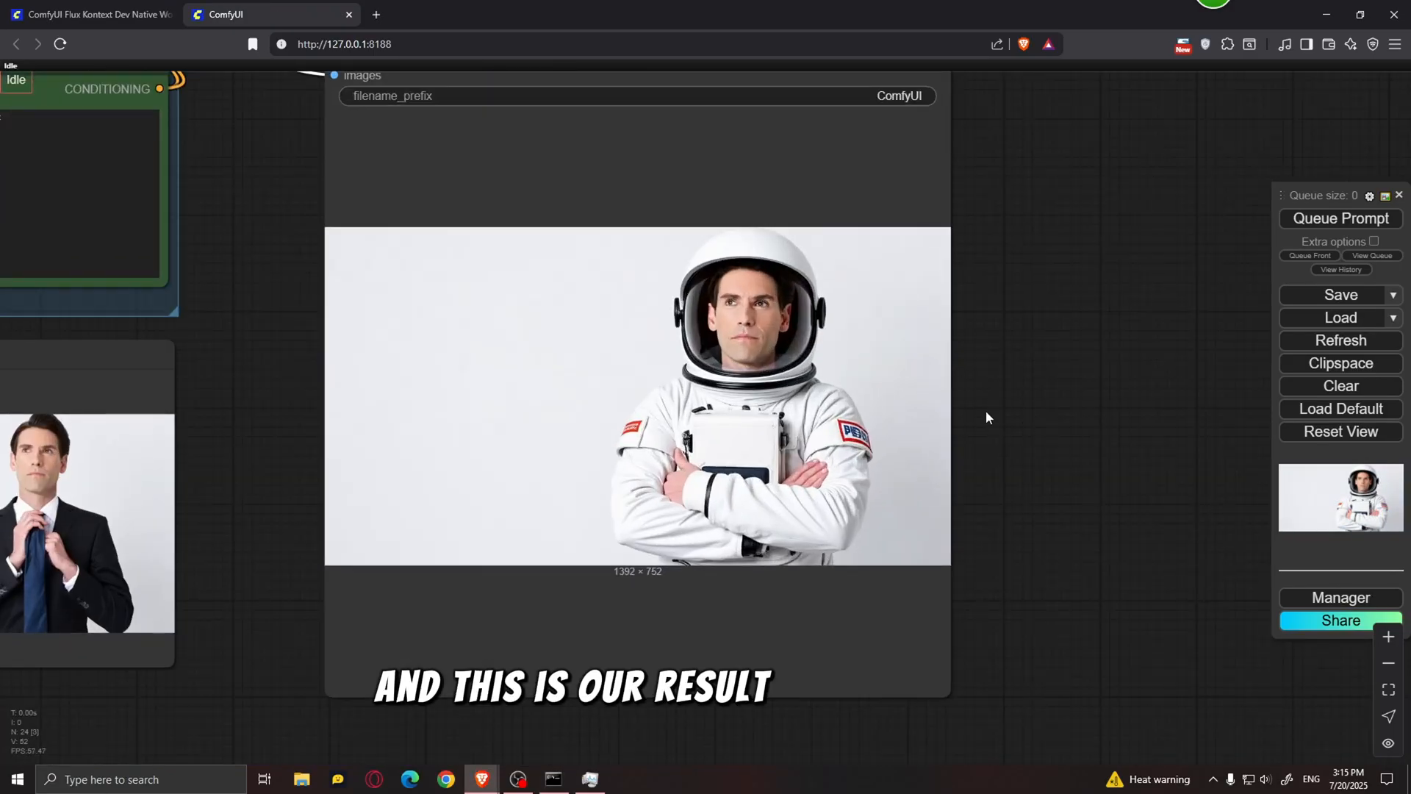
{"action": "left_click_drag", "start_coordinate": [986, 410], "coordinate": [1122, 400]}
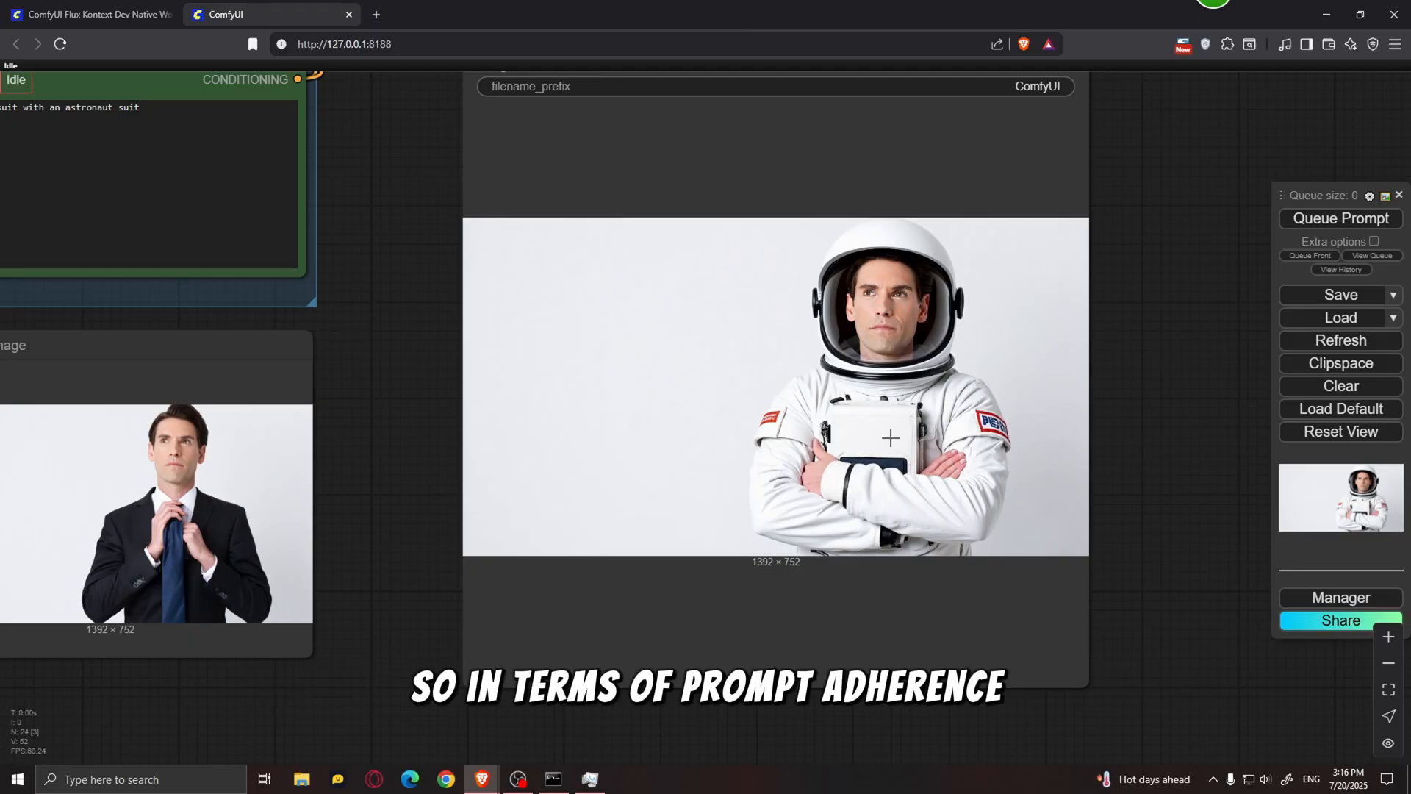
{"action": "scroll", "coordinate": [882, 432], "scroll_direction": "down", "scroll_amount": 2}
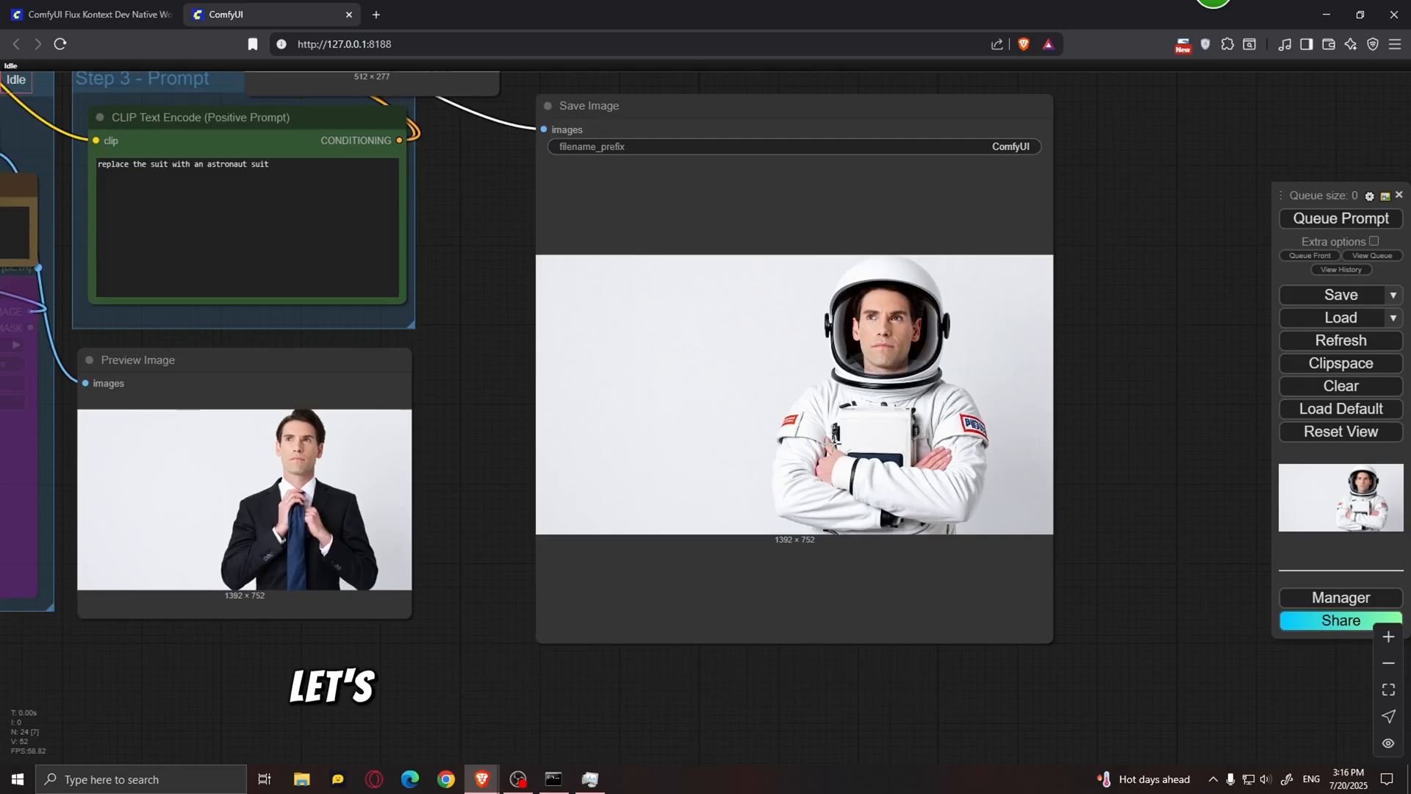
{"action": "left_click_drag", "start_coordinate": [472, 418], "coordinate": [565, 430]}
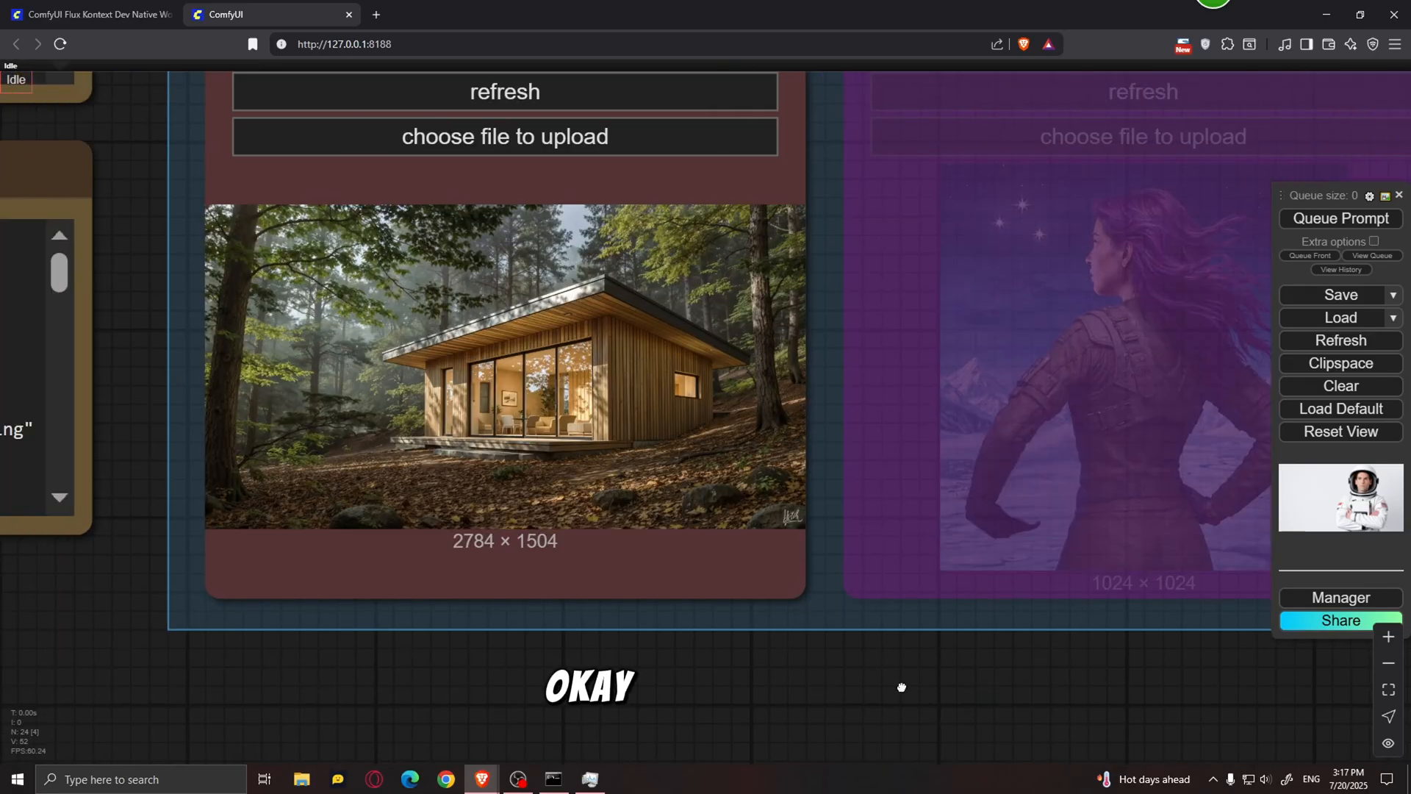
Examine the forest cabin photo in the Load Image node and the positive prompt asking for an architectural blueprint sketch.
{"action": "scroll", "coordinate": [721, 577], "scroll_direction": "up", "scroll_amount": 2}
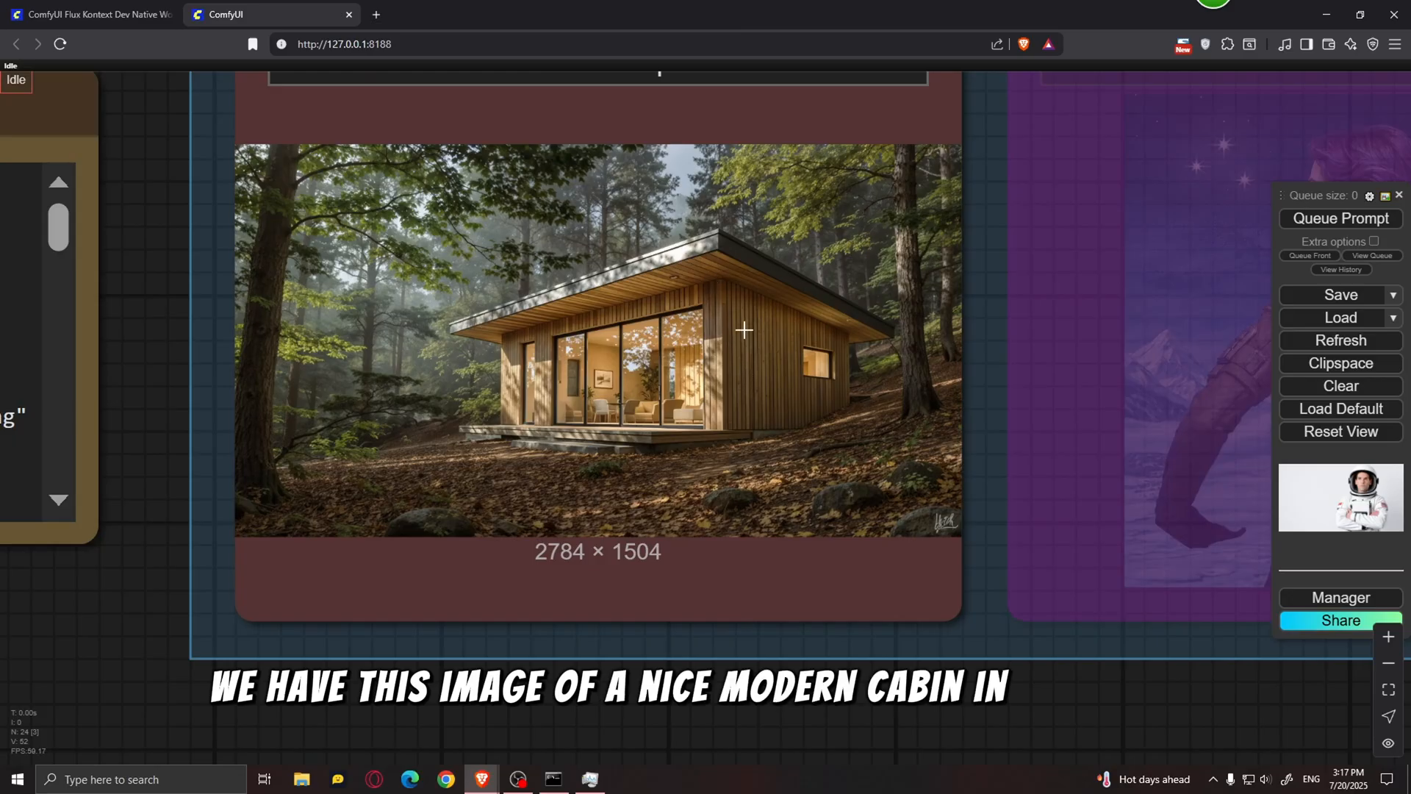
{"action": "scroll", "coordinate": [873, 544], "scroll_direction": "down", "scroll_amount": 2}
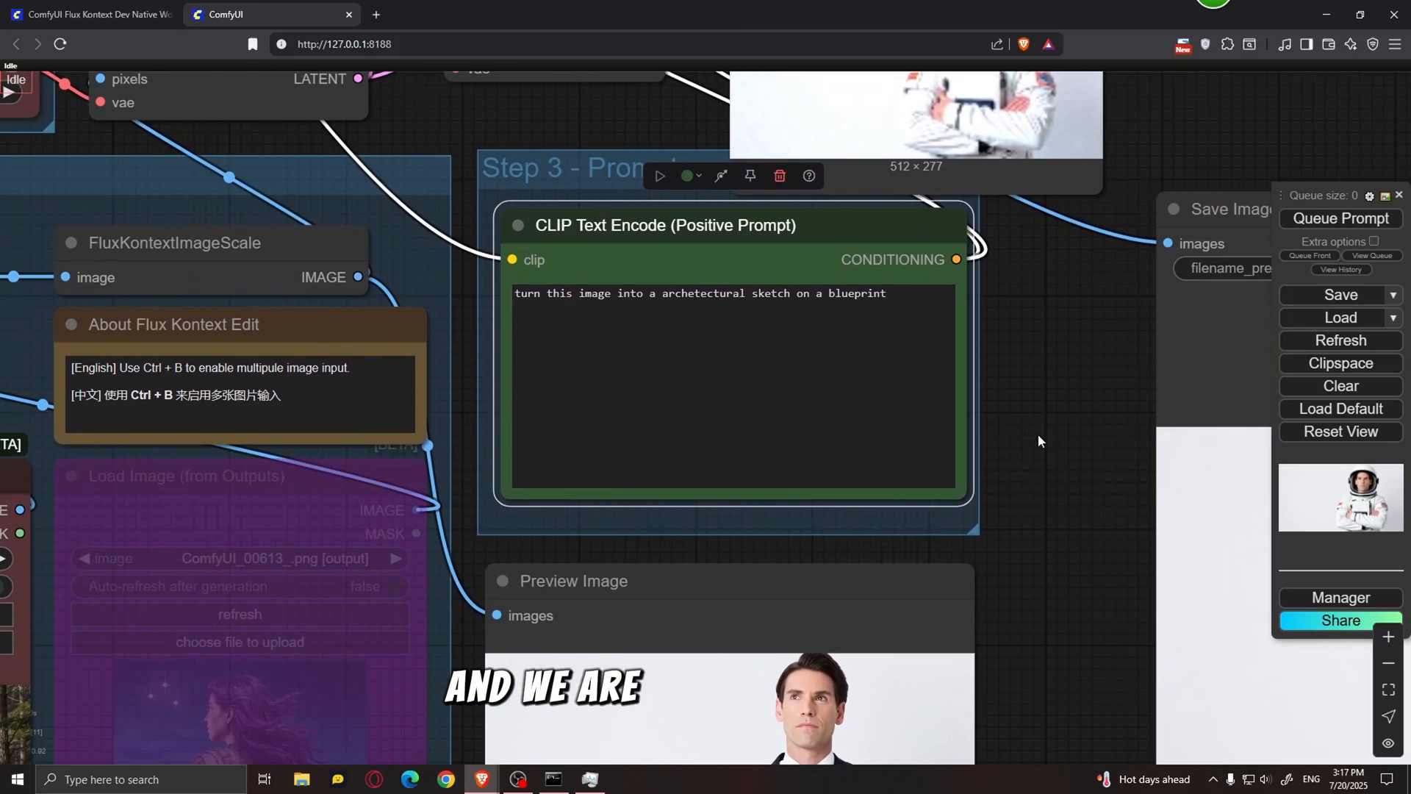
{"action": "scroll", "coordinate": [1003, 302], "scroll_direction": "up", "scroll_amount": 3}
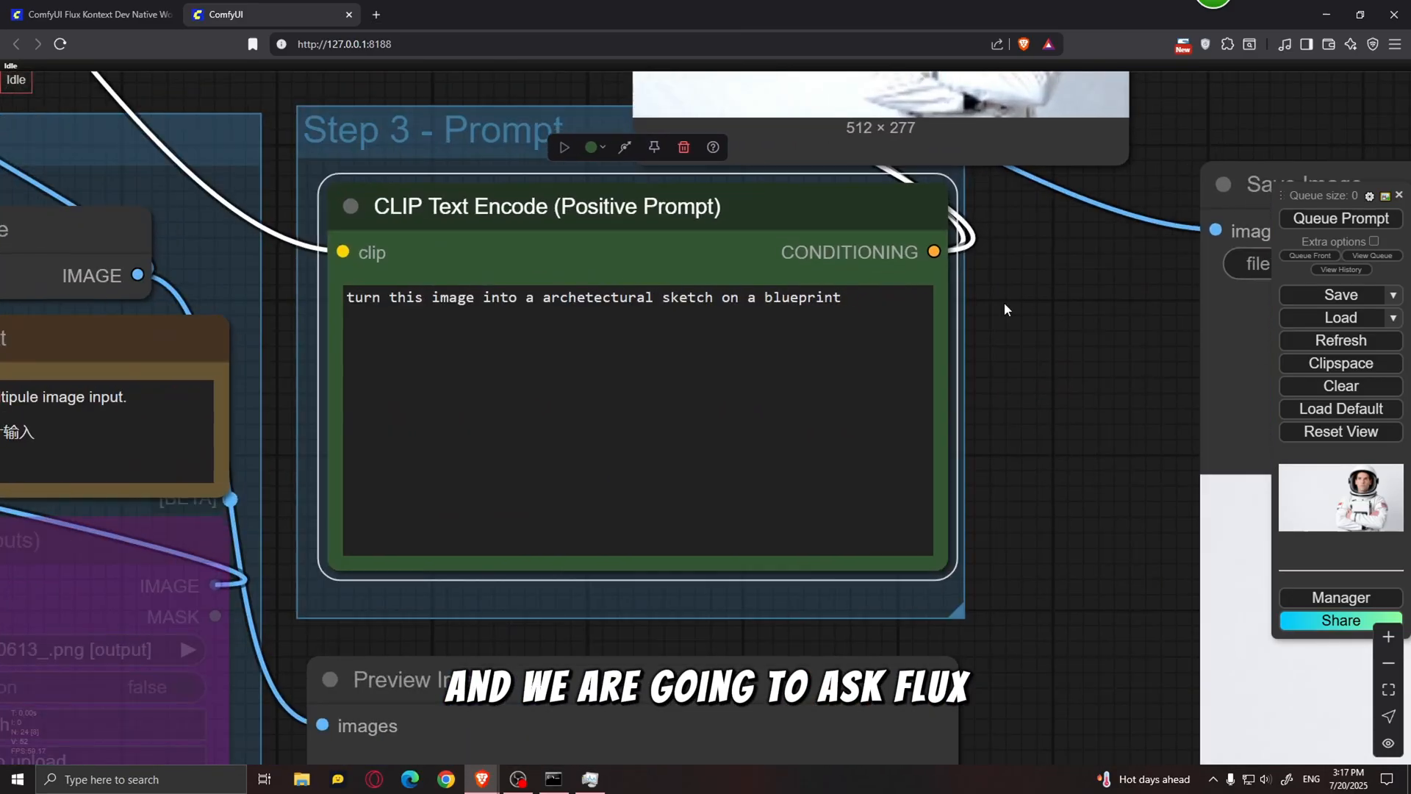
{"action": "left_click_drag", "start_coordinate": [1004, 302], "coordinate": [1035, 299]}
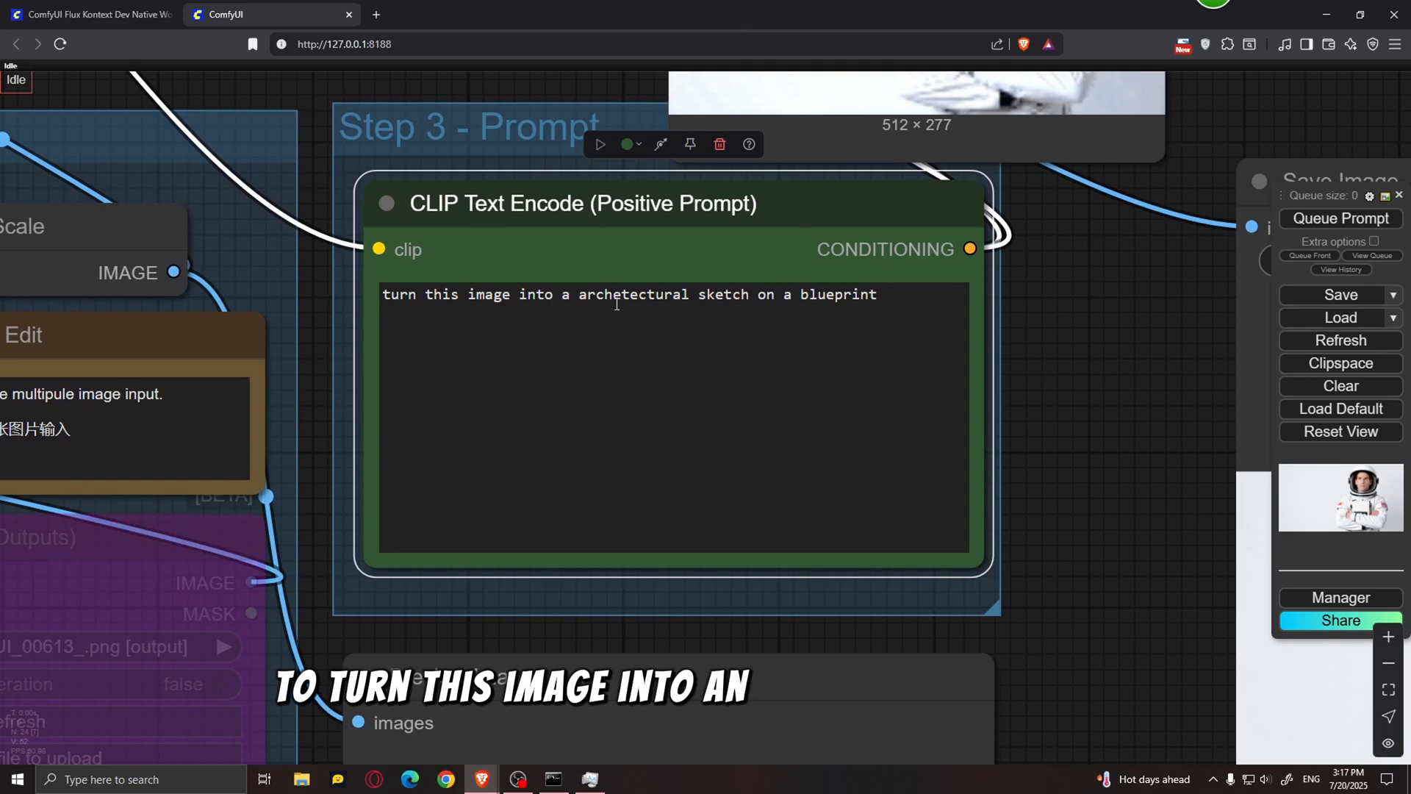
{"action": "scroll", "coordinate": [1014, 326], "scroll_direction": "down", "scroll_amount": 3}
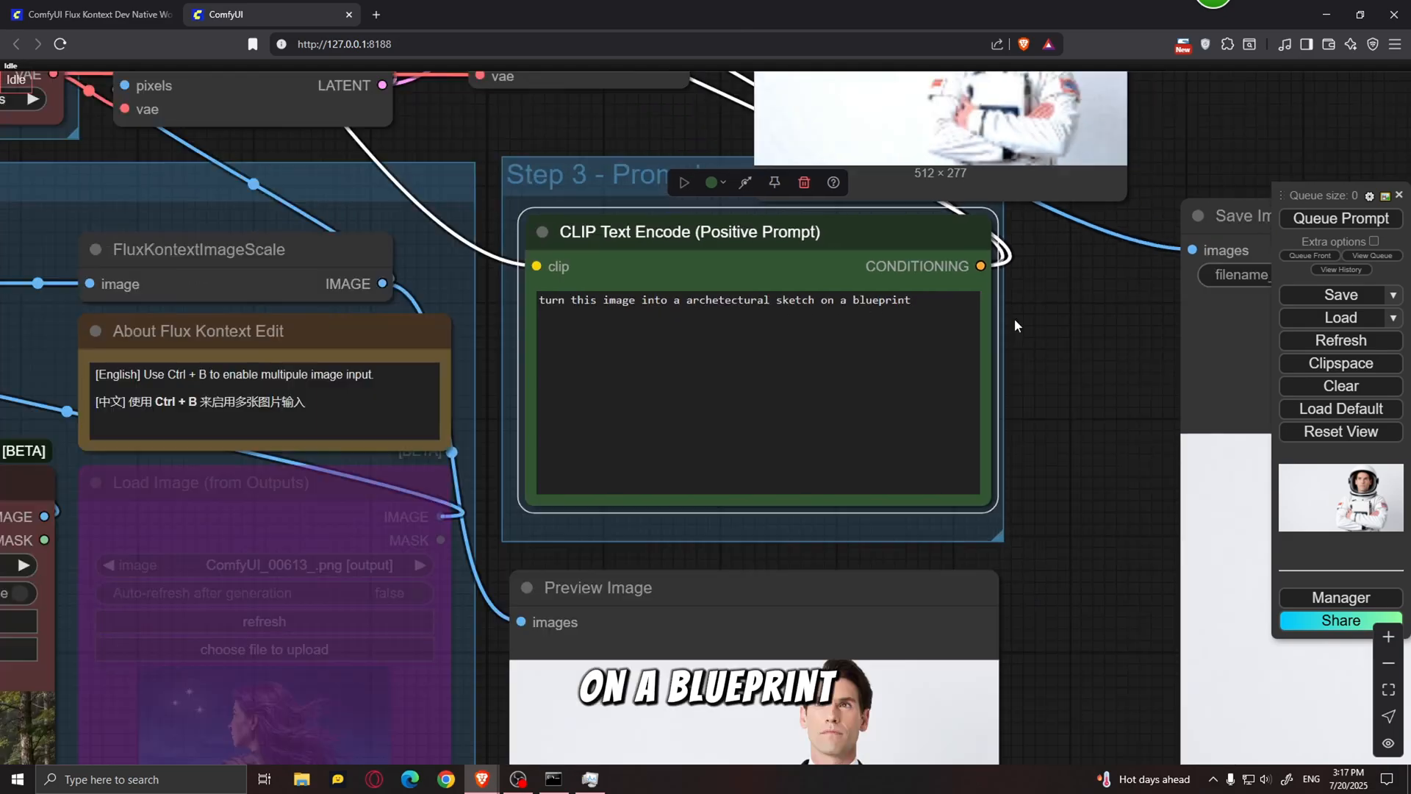
{"action": "scroll", "coordinate": [1015, 321], "scroll_direction": "down", "scroll_amount": 3}
{"action": "left_click_drag", "start_coordinate": [1015, 321], "coordinate": [999, 242]}
{"action": "scroll", "coordinate": [976, 337], "scroll_direction": "down", "scroll_amount": 1}
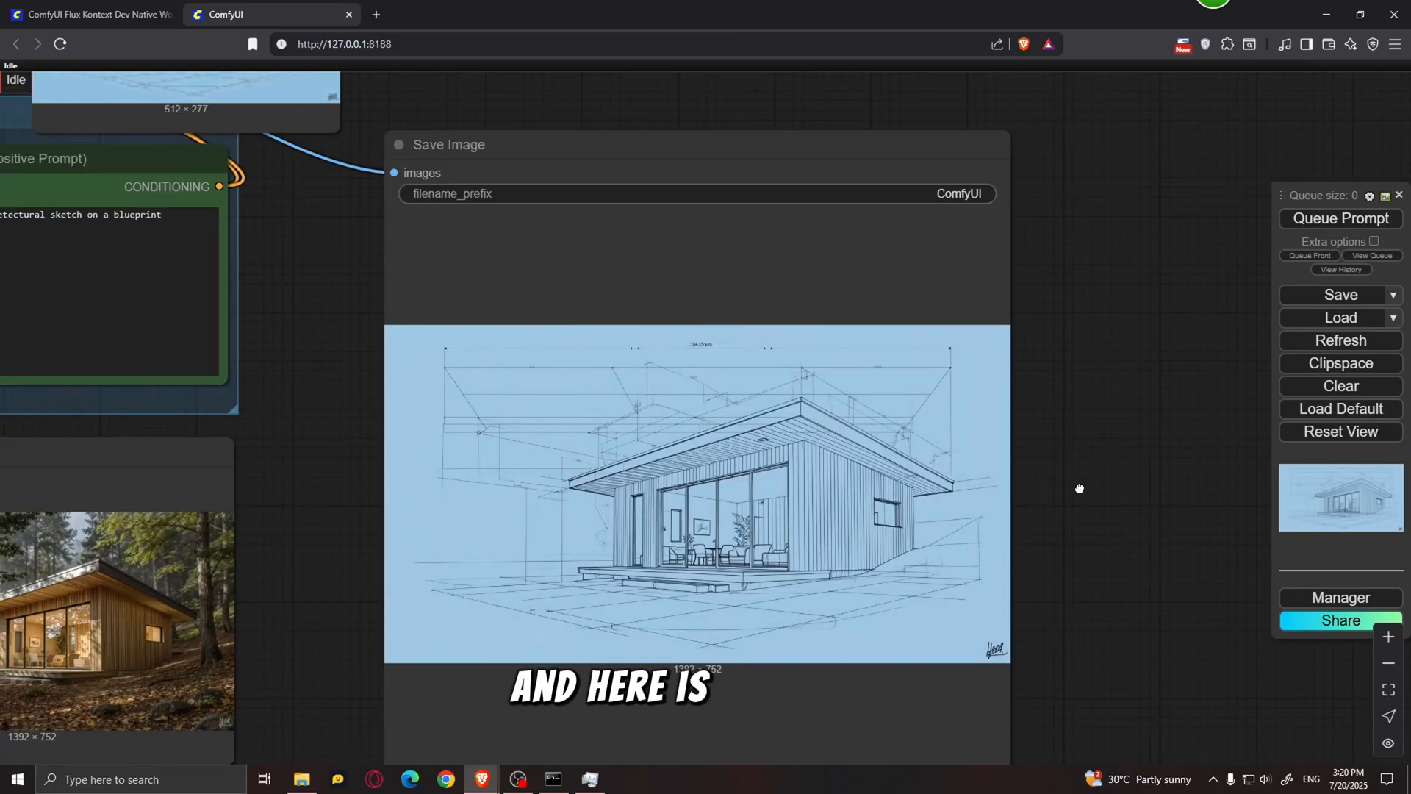
Compare the generated blueprint sketch with the original cabin photo, checking the structure and details of the building.
{"action": "left_click_drag", "start_coordinate": [1077, 488], "coordinate": [1130, 395]}
{"action": "left_click_drag", "start_coordinate": [385, 536], "coordinate": [704, 435]}
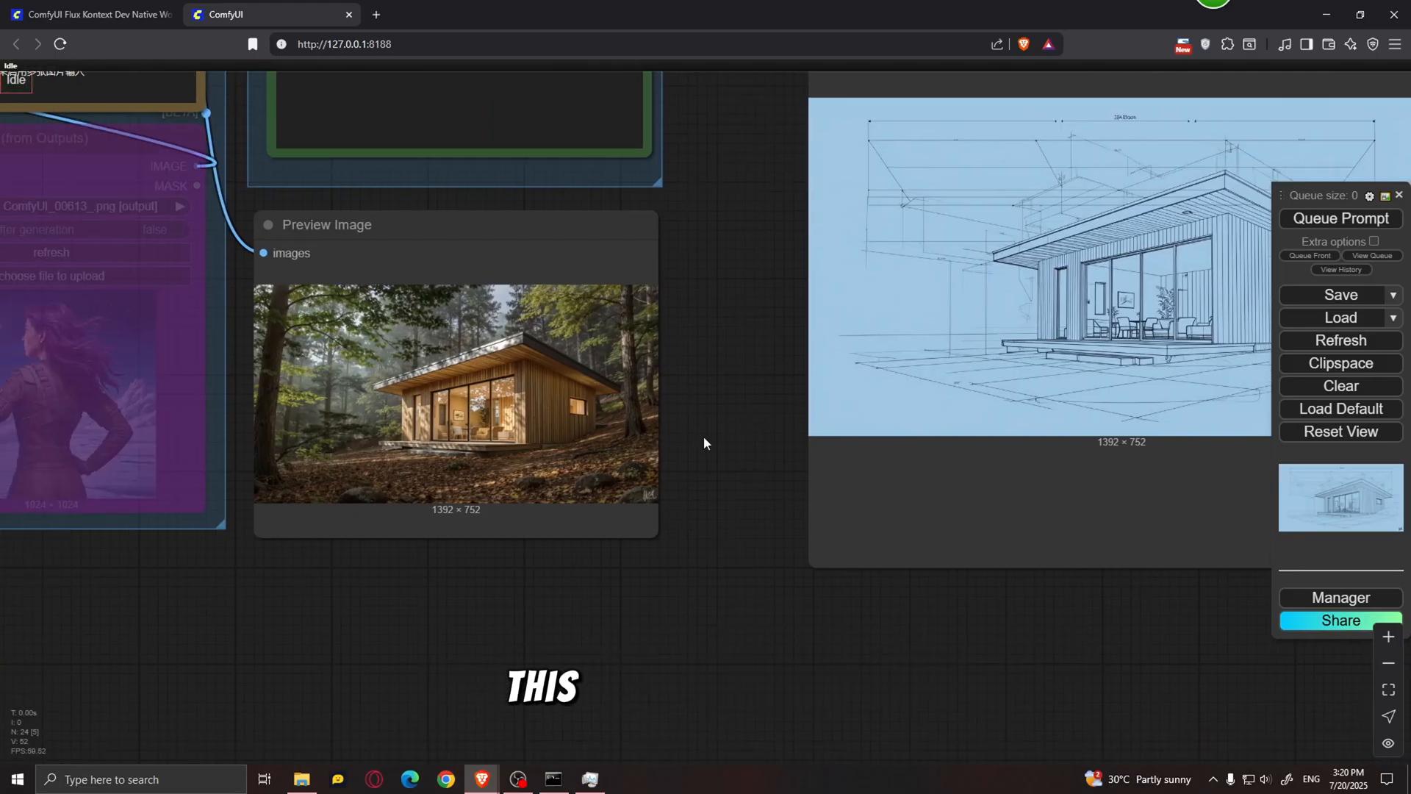
{"action": "scroll", "coordinate": [704, 435], "scroll_direction": "up", "scroll_amount": 3}
{"action": "left_click_drag", "start_coordinate": [730, 351], "coordinate": [176, 491]}
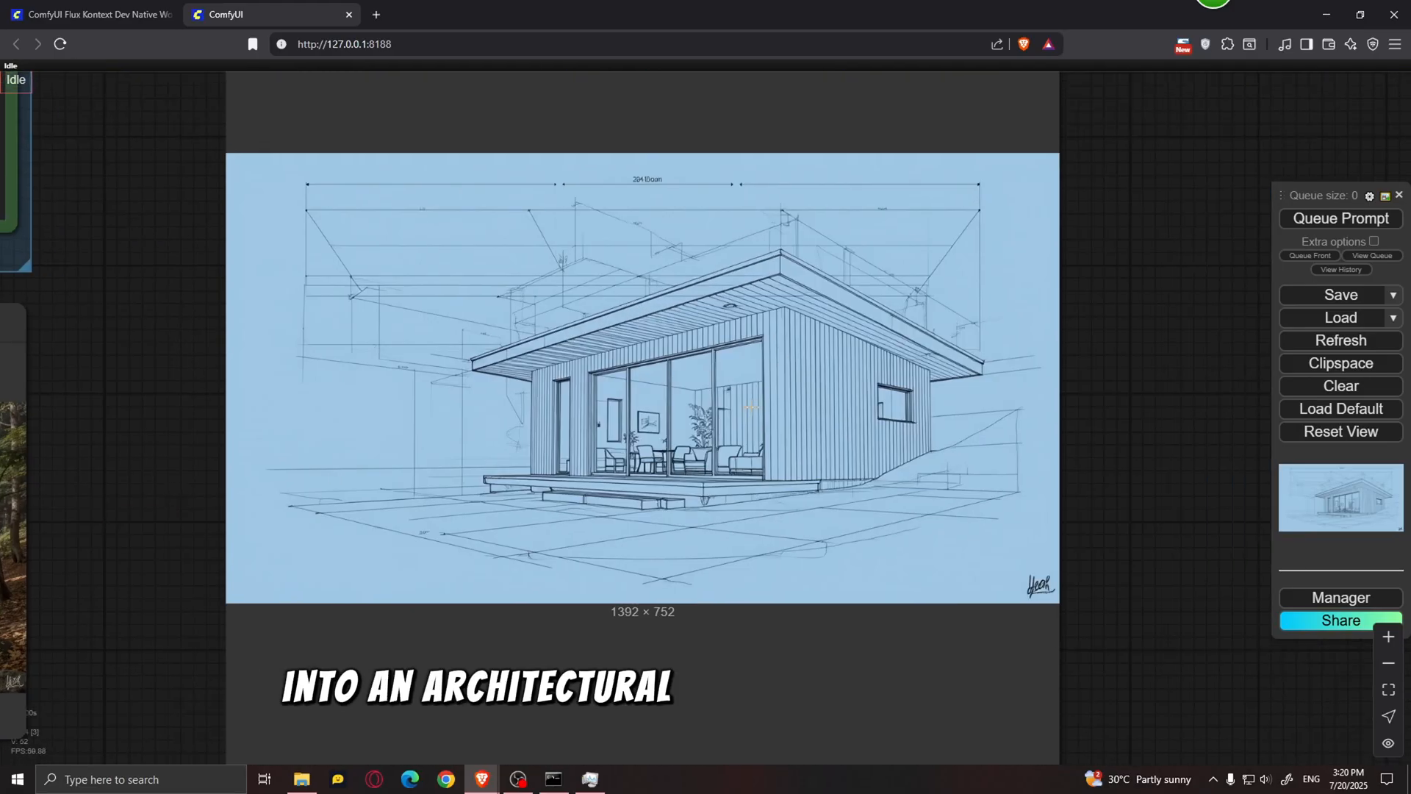
{"action": "scroll", "coordinate": [760, 448], "scroll_direction": "down", "scroll_amount": 2}
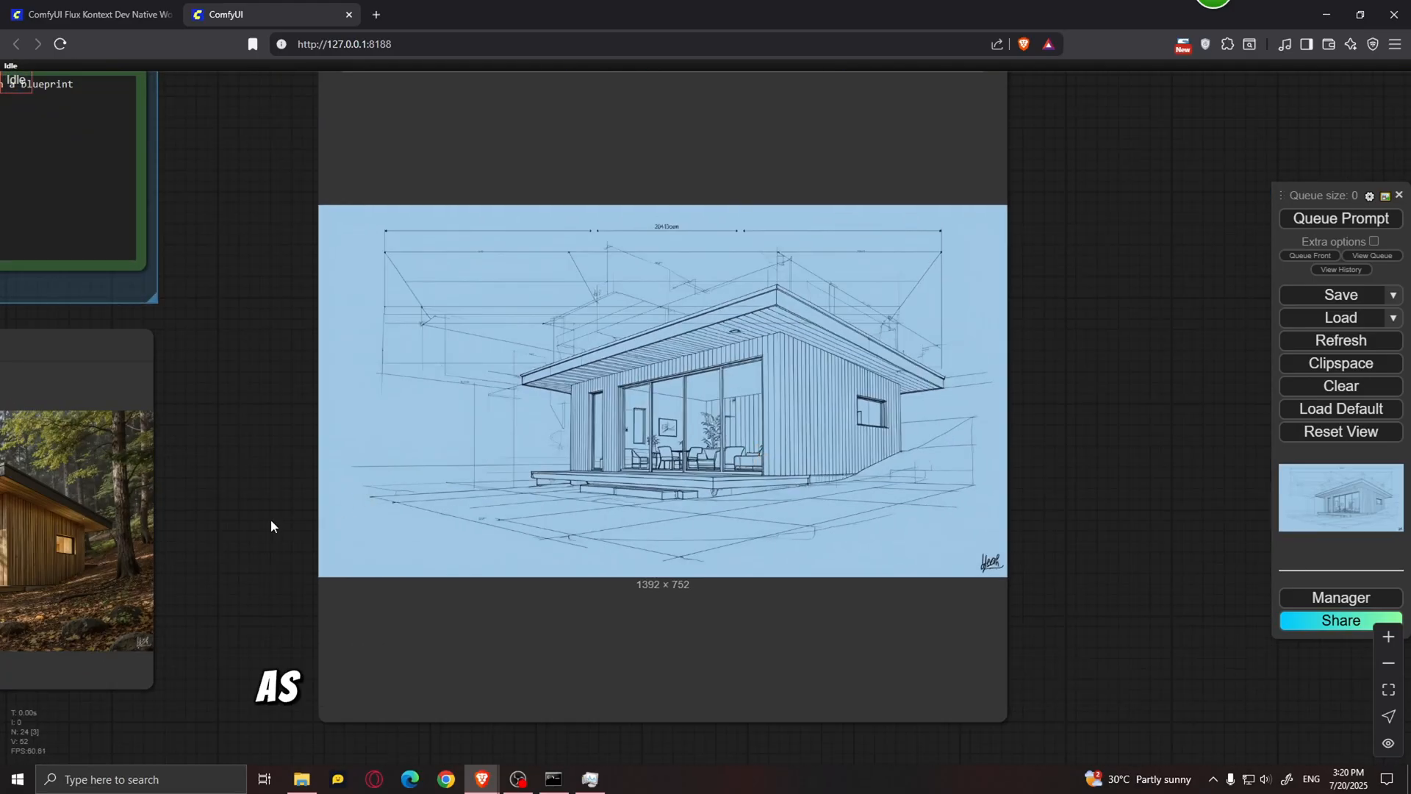
{"action": "left_click_drag", "start_coordinate": [252, 520], "coordinate": [678, 457]}
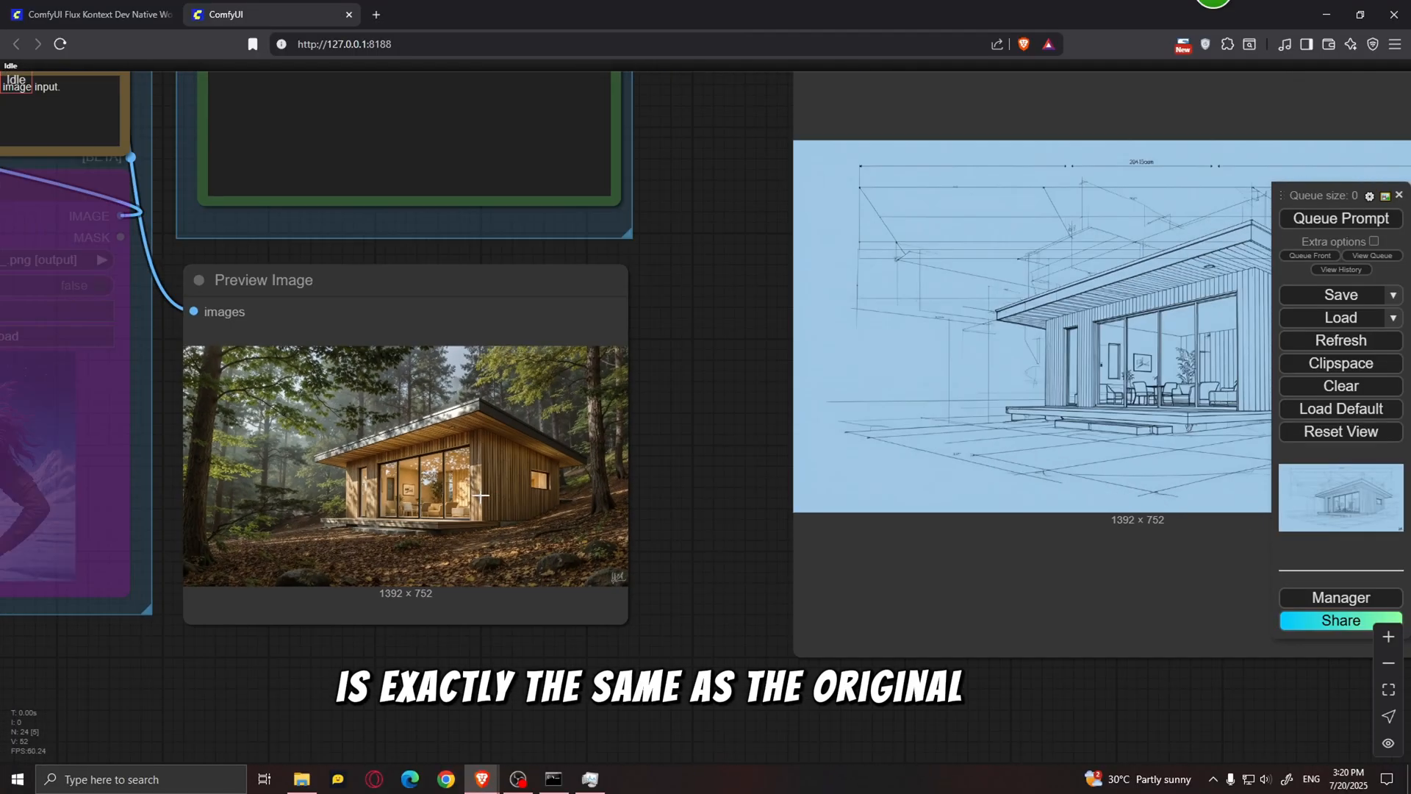
{"action": "key", "text": "."}
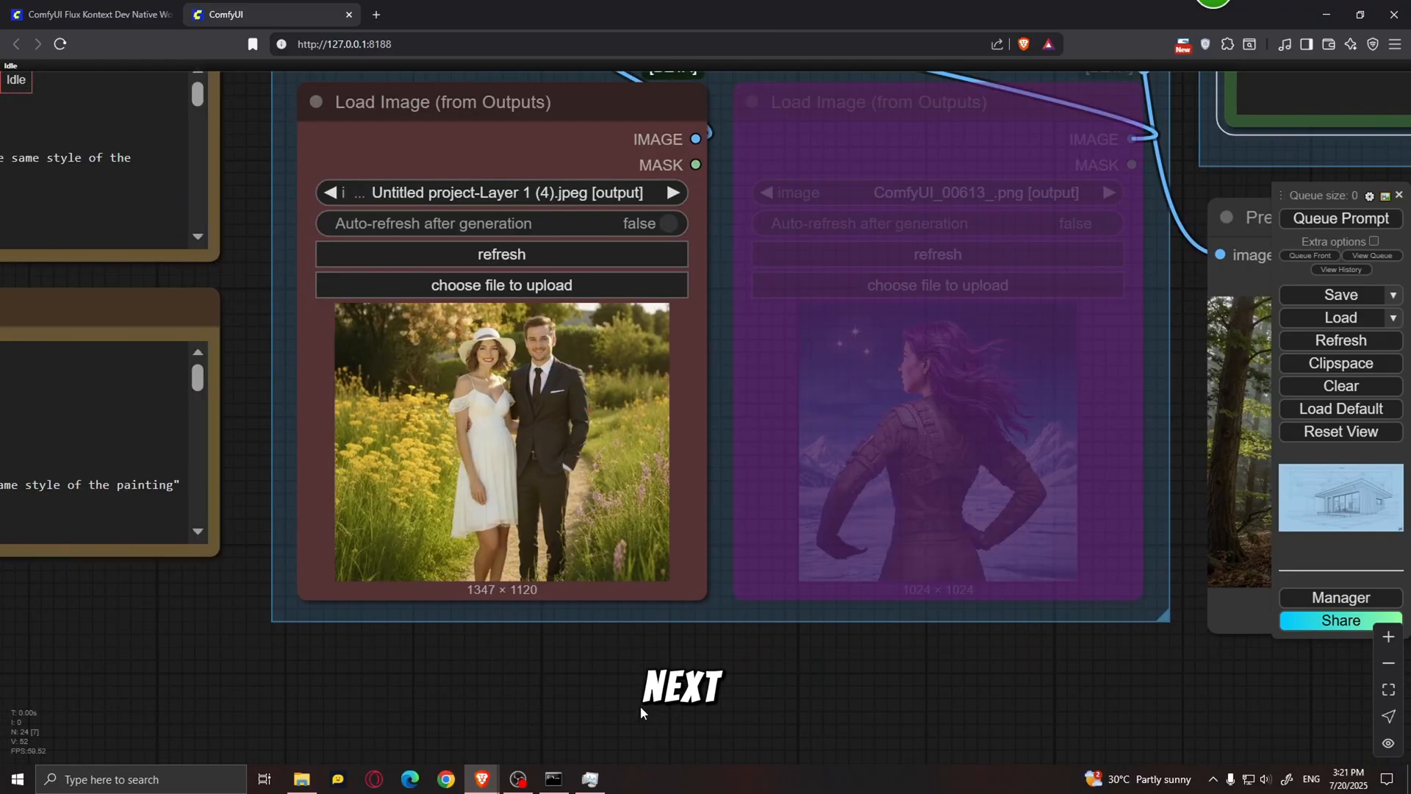
Examine the couple photo in the Load Image node and the positive prompt "make this scene in Ghibli studio style".
{"action": "scroll", "coordinate": [551, 415], "scroll_direction": "up", "scroll_amount": 5}
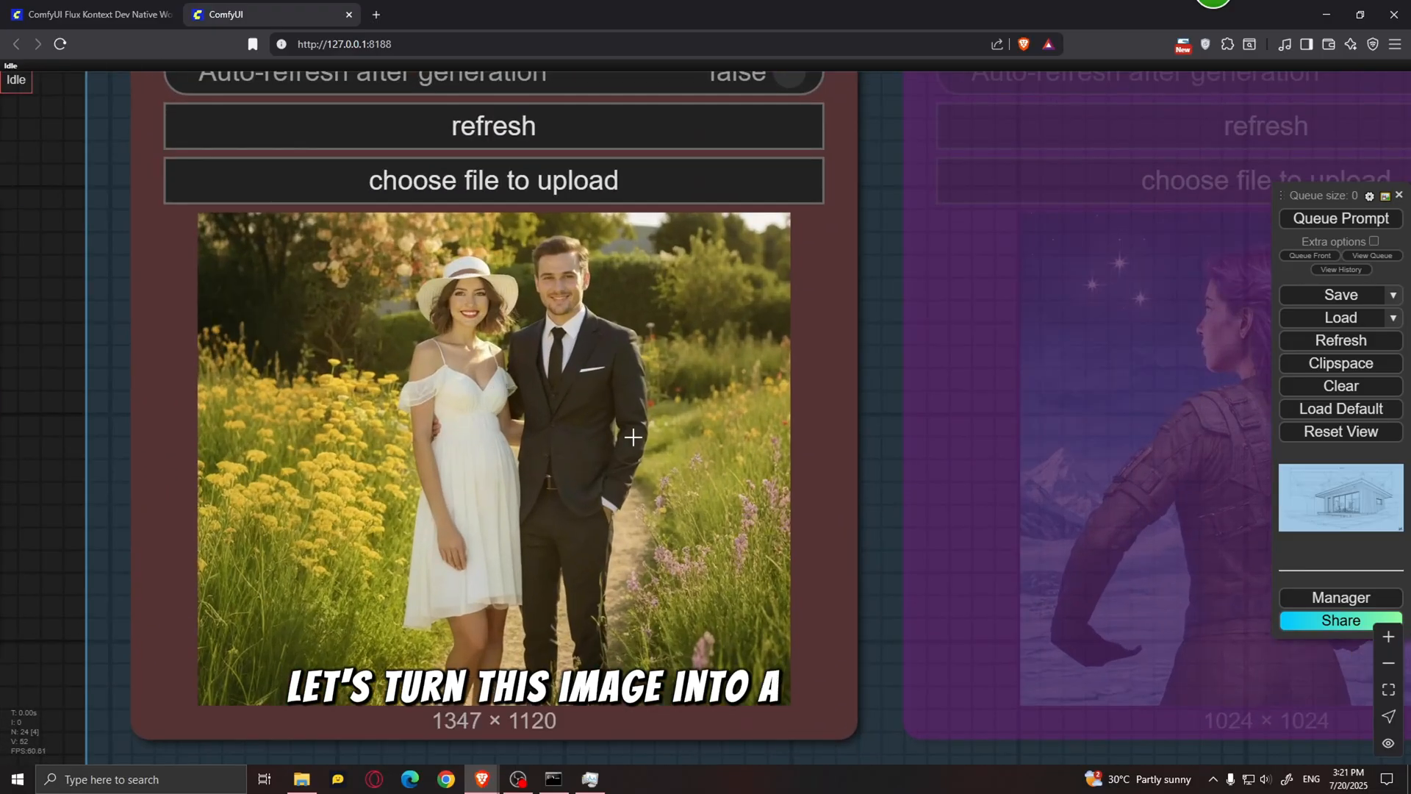
{"action": "scroll", "coordinate": [632, 436], "scroll_direction": "down", "scroll_amount": 5}
{"action": "scroll", "coordinate": [759, 558], "scroll_direction": "up", "scroll_amount": 3}
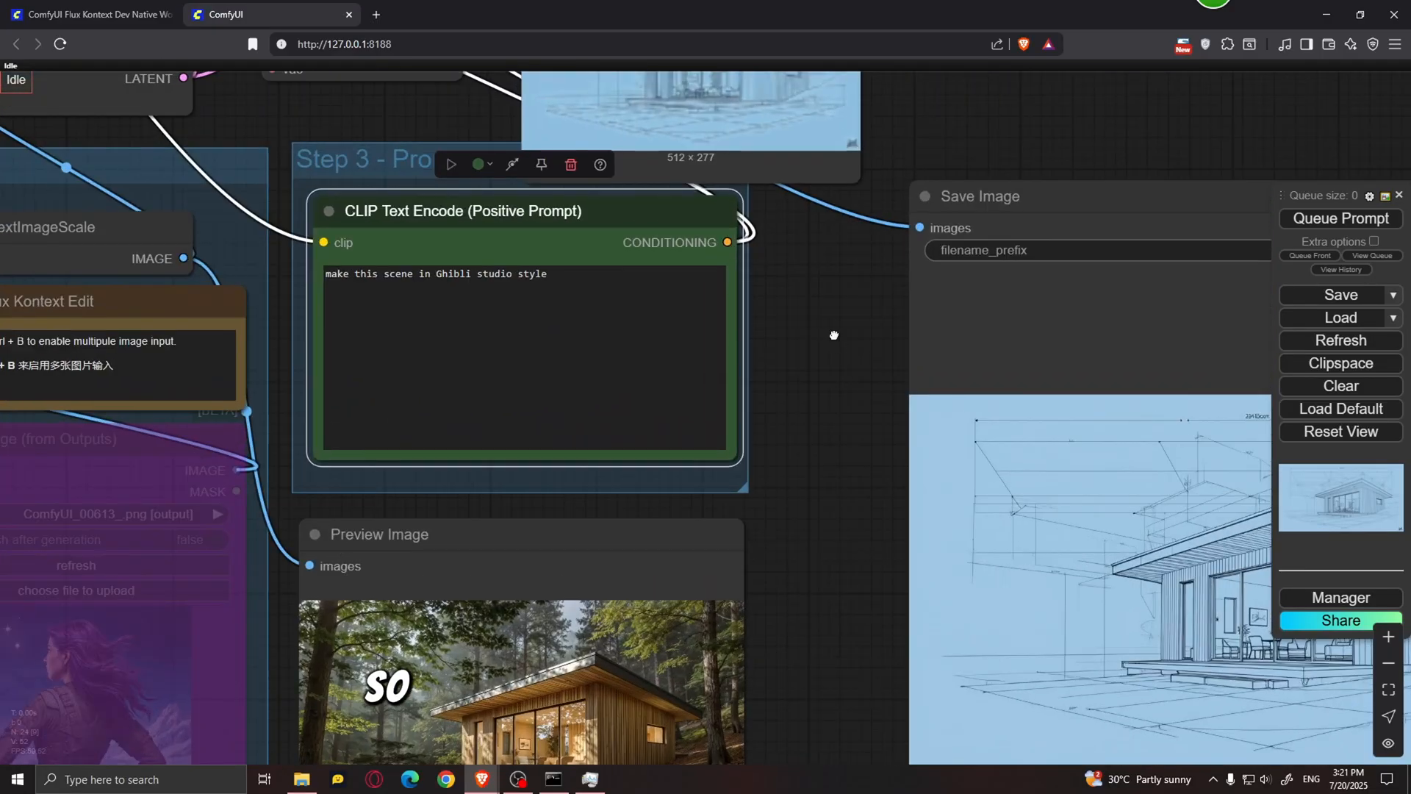
{"action": "left_click_drag", "start_coordinate": [834, 335], "coordinate": [967, 394]}
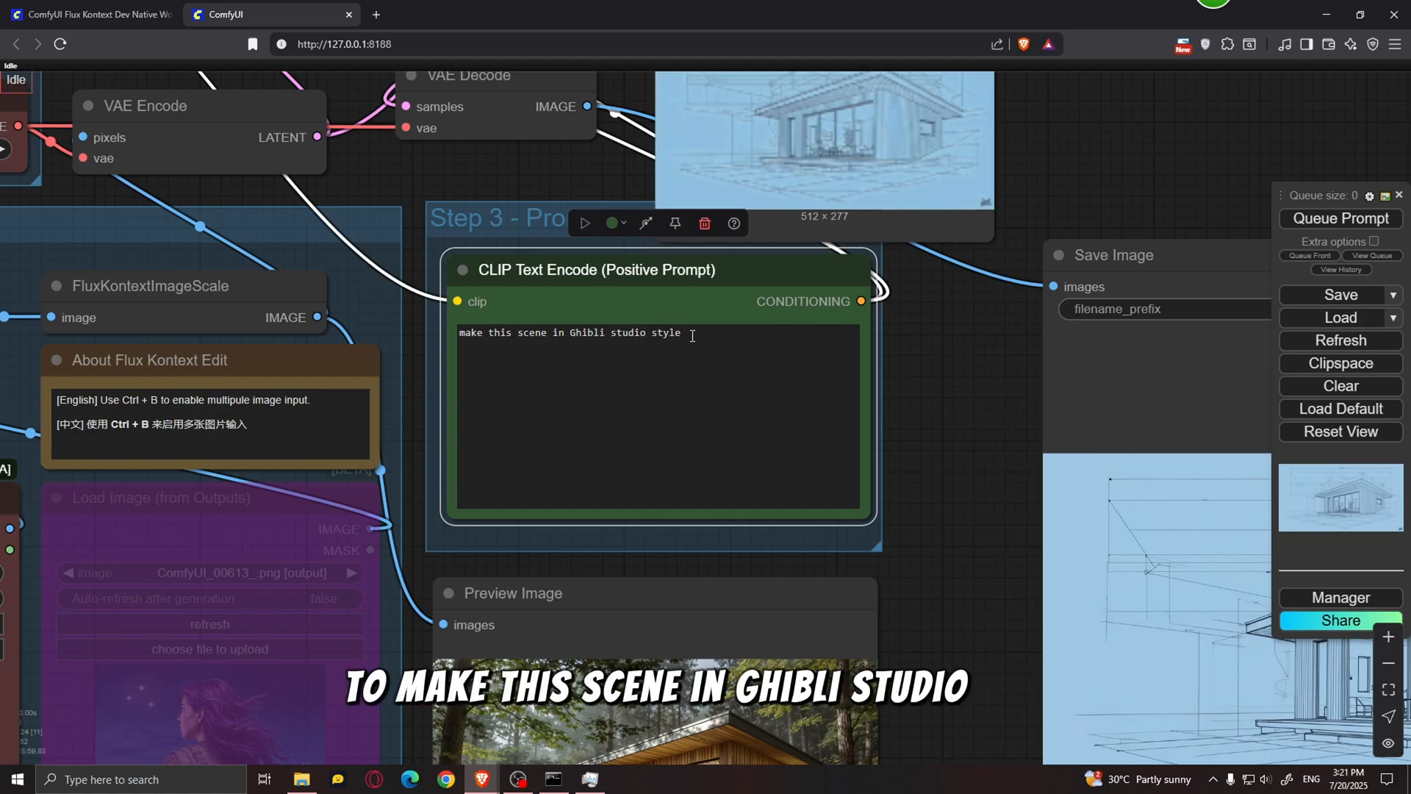
{"action": "scroll", "coordinate": [815, 362], "scroll_direction": "down", "scroll_amount": 5}
{"action": "scroll", "coordinate": [776, 342], "scroll_direction": "down", "scroll_amount": 2}
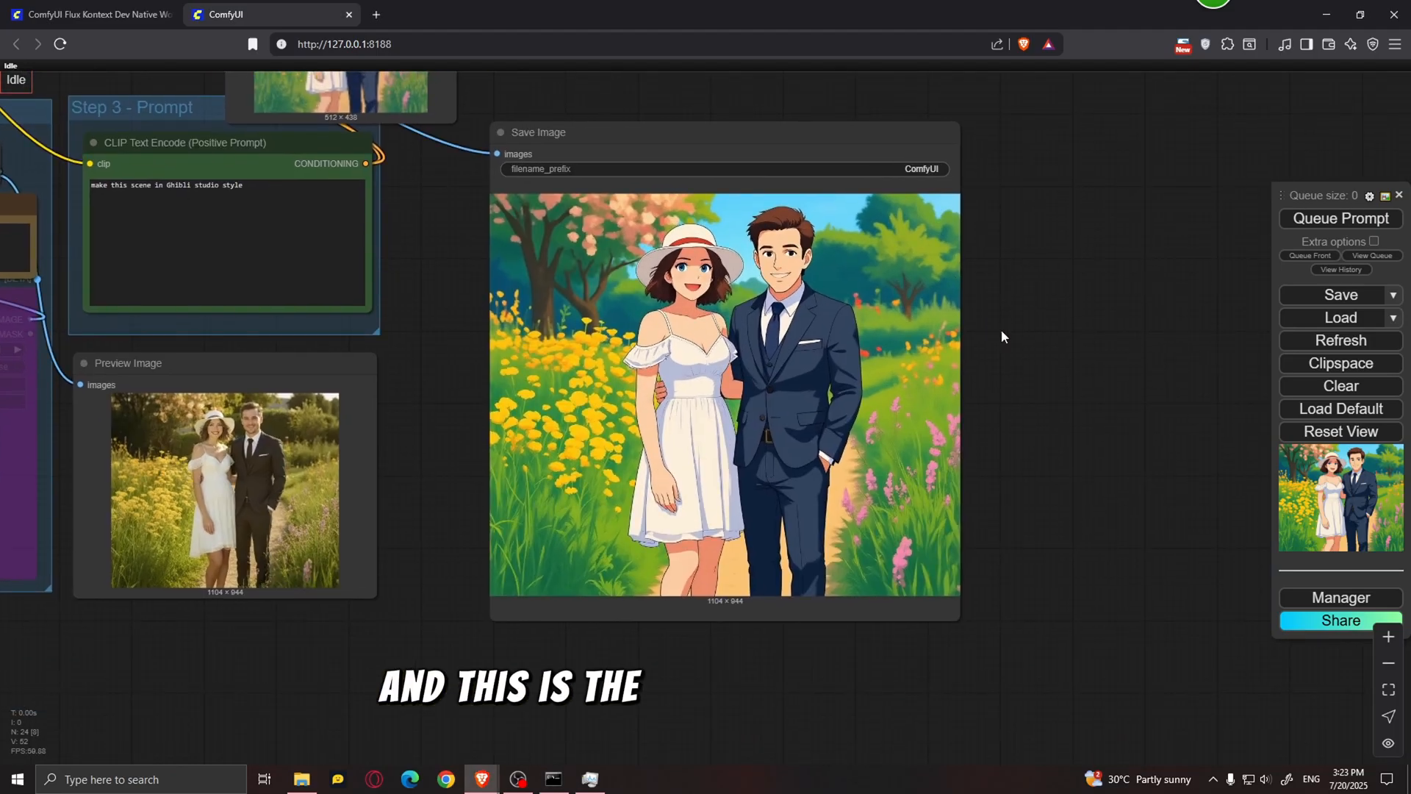
Compare the generated Ghibli-style image in the Save Image node with the original couple photo.
{"action": "scroll", "coordinate": [999, 338], "scroll_direction": "up", "scroll_amount": 1}
{"action": "scroll", "coordinate": [998, 352], "scroll_direction": "down", "scroll_amount": 2}
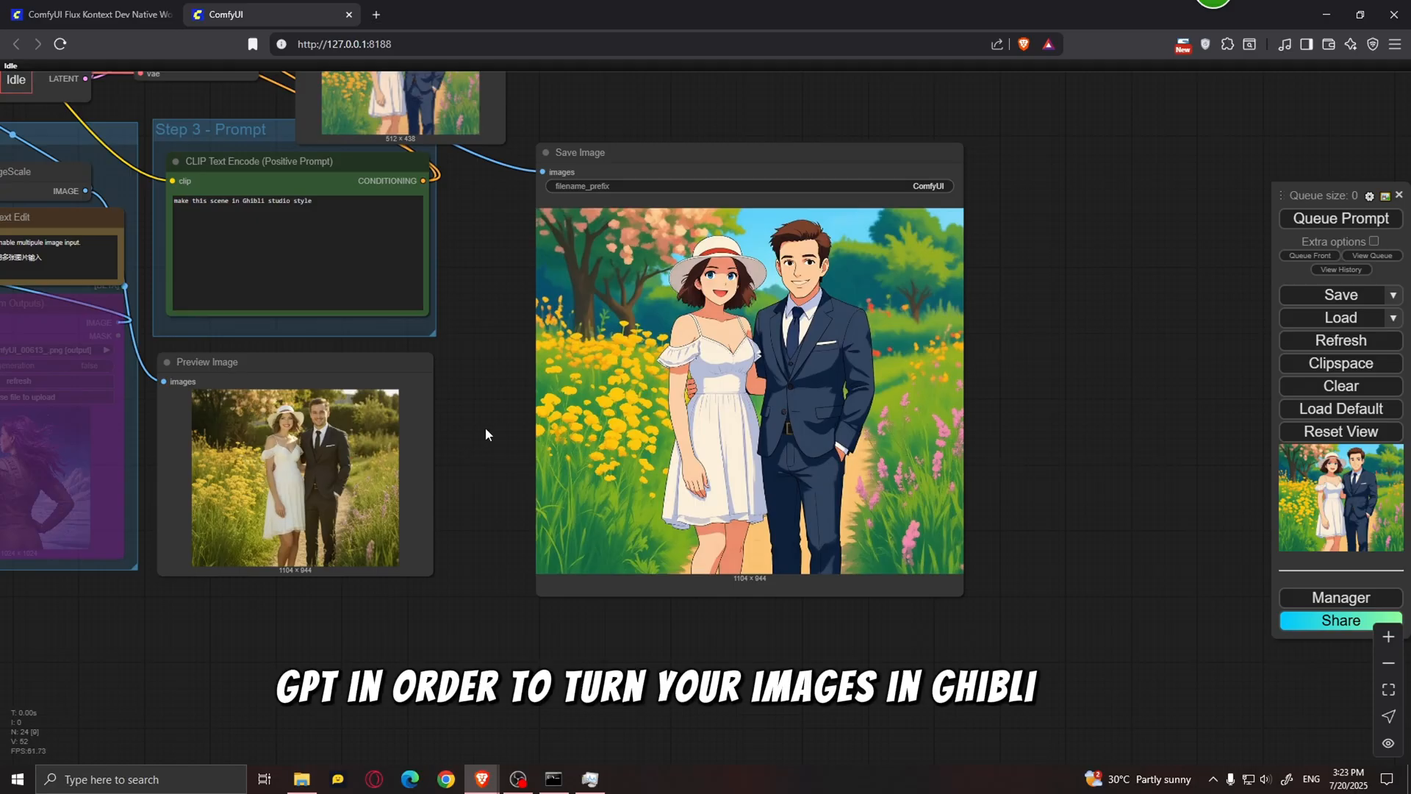
{"action": "left_click_drag", "start_coordinate": [483, 429], "coordinate": [512, 416]}
{"action": "scroll", "coordinate": [512, 416], "scroll_direction": "up", "scroll_amount": 1}
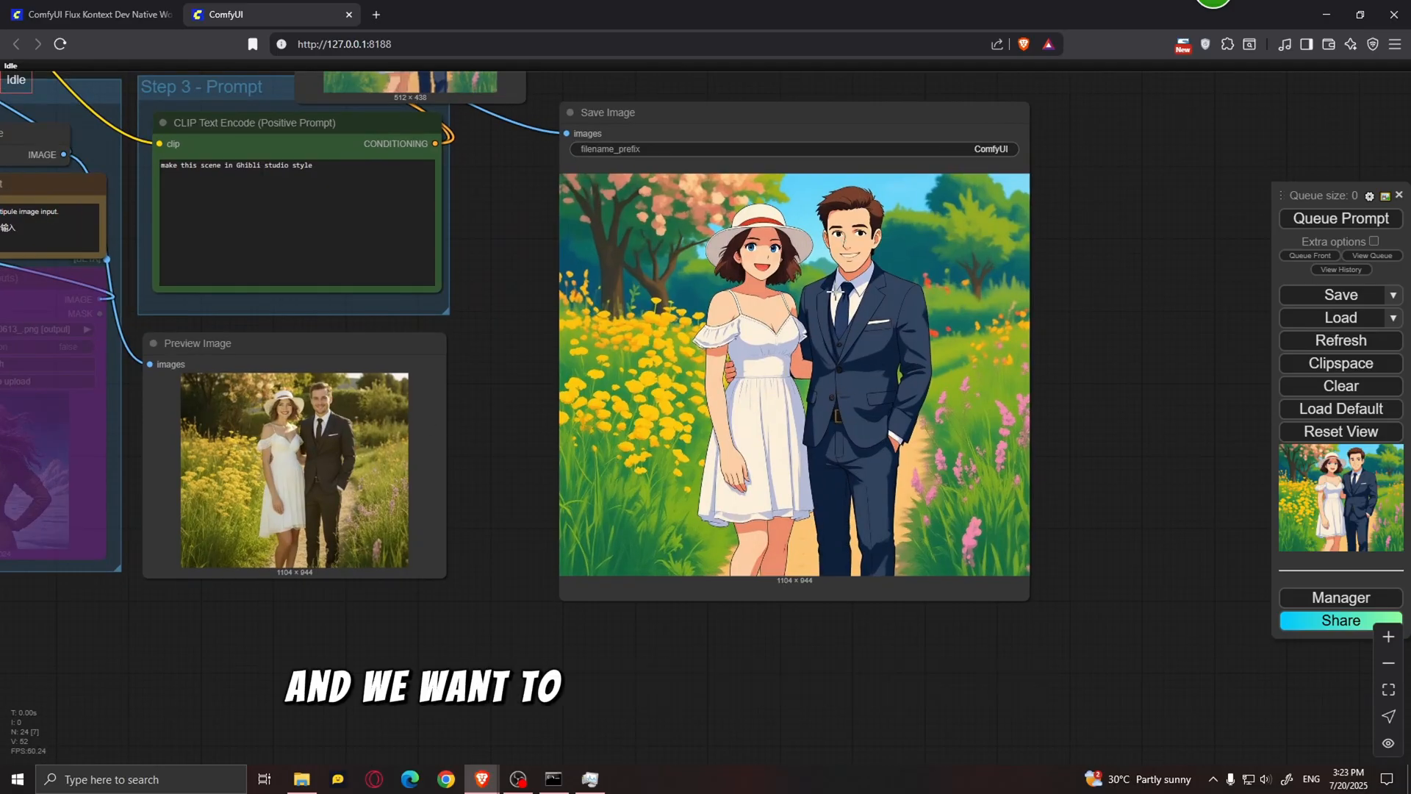
Save the generated Ghibli-style couple image to the Downloads folder as the PNG file ComfyUI_00616_.
{"action": "right_click", "coordinate": [888, 271]}
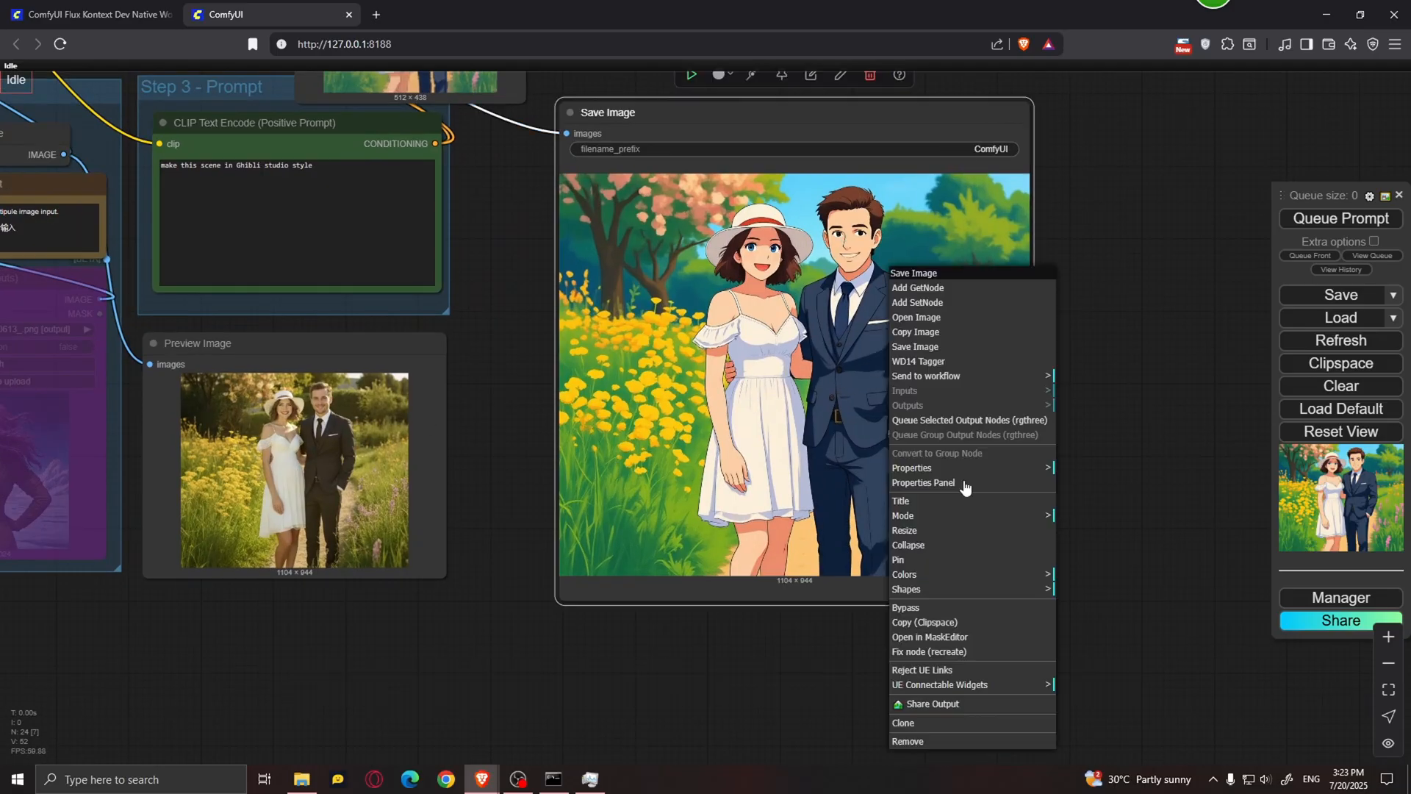
{"action": "left_click", "coordinate": [934, 346]}
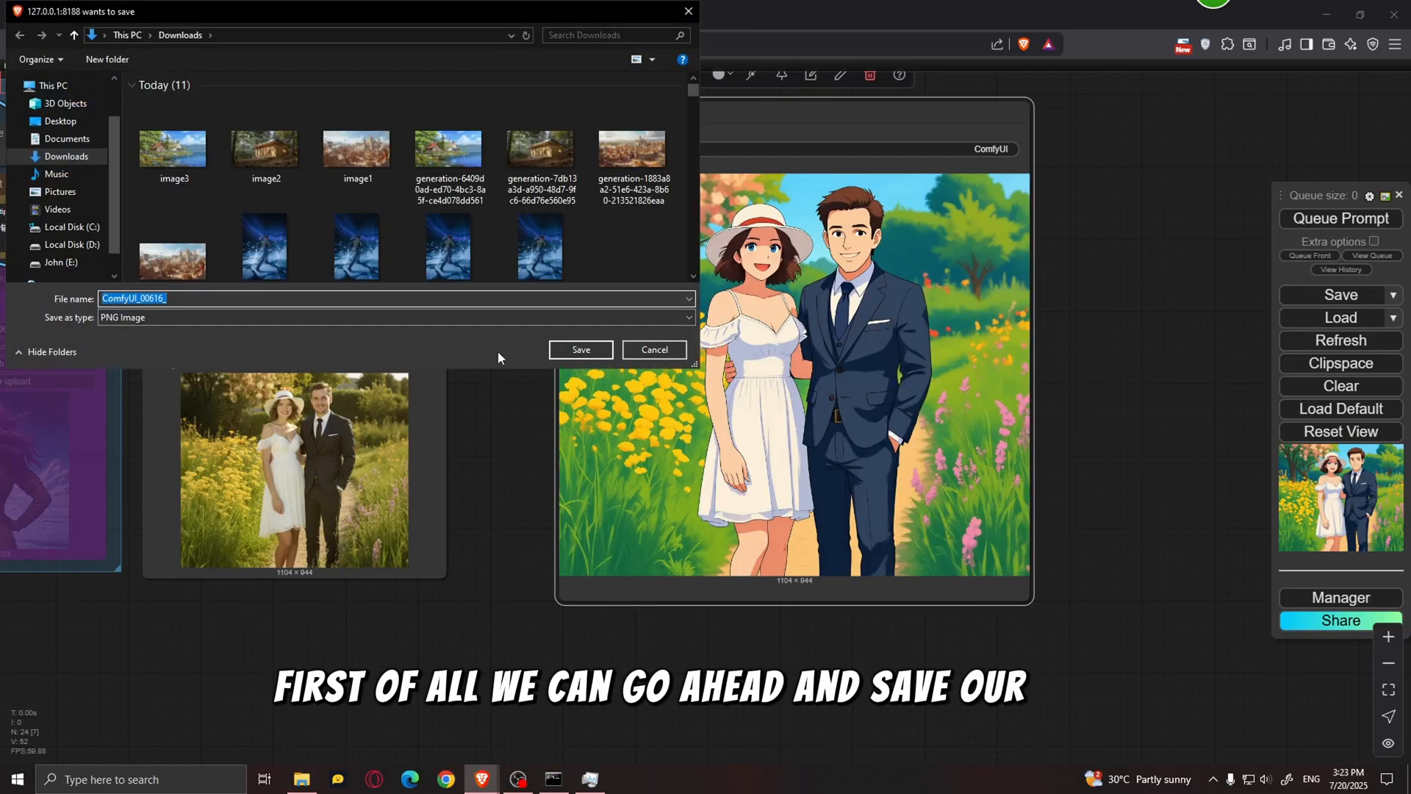
{"action": "left_click", "coordinate": [581, 350]}
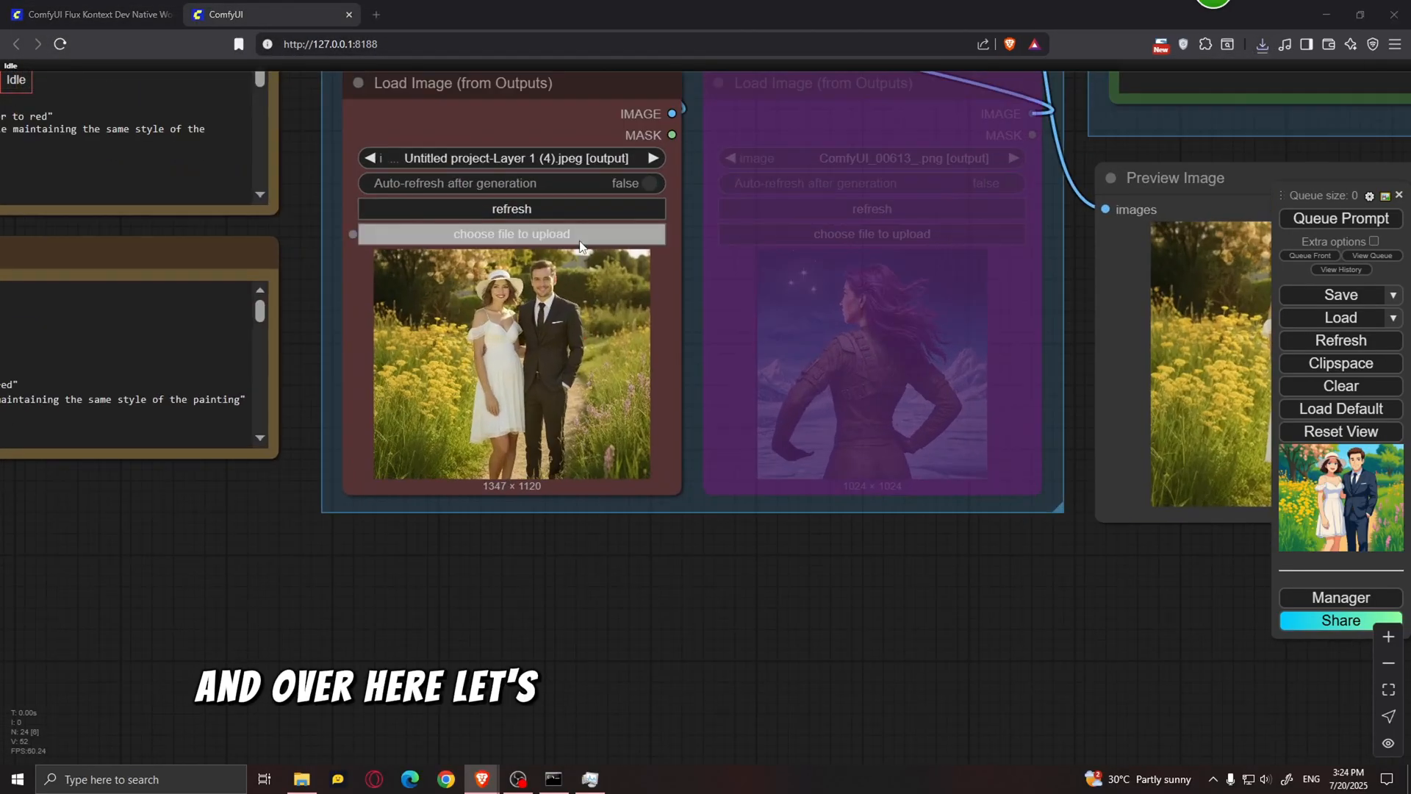
Upload ComfyUI_00616_ from Downloads as the input of the active Load Image (from Outputs) node.
{"action": "left_click", "coordinate": [581, 234]}
{"action": "left_click", "coordinate": [172, 147]}
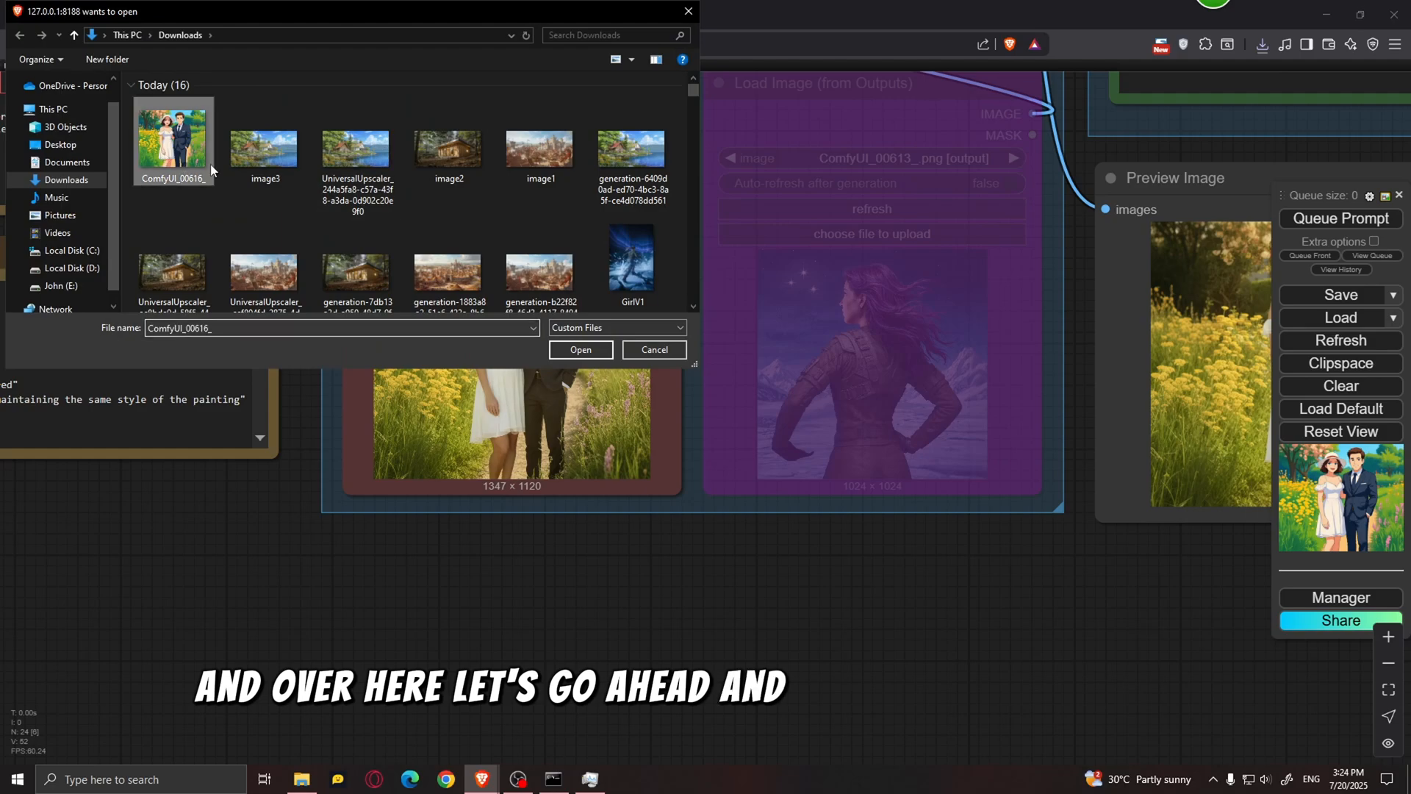
{"action": "left_click", "coordinate": [580, 350]}
Replace the positive prompt with "remove the guy from the picture" and queue the generation.
{"action": "left_click_drag", "start_coordinate": [665, 585], "coordinate": [646, 598]}
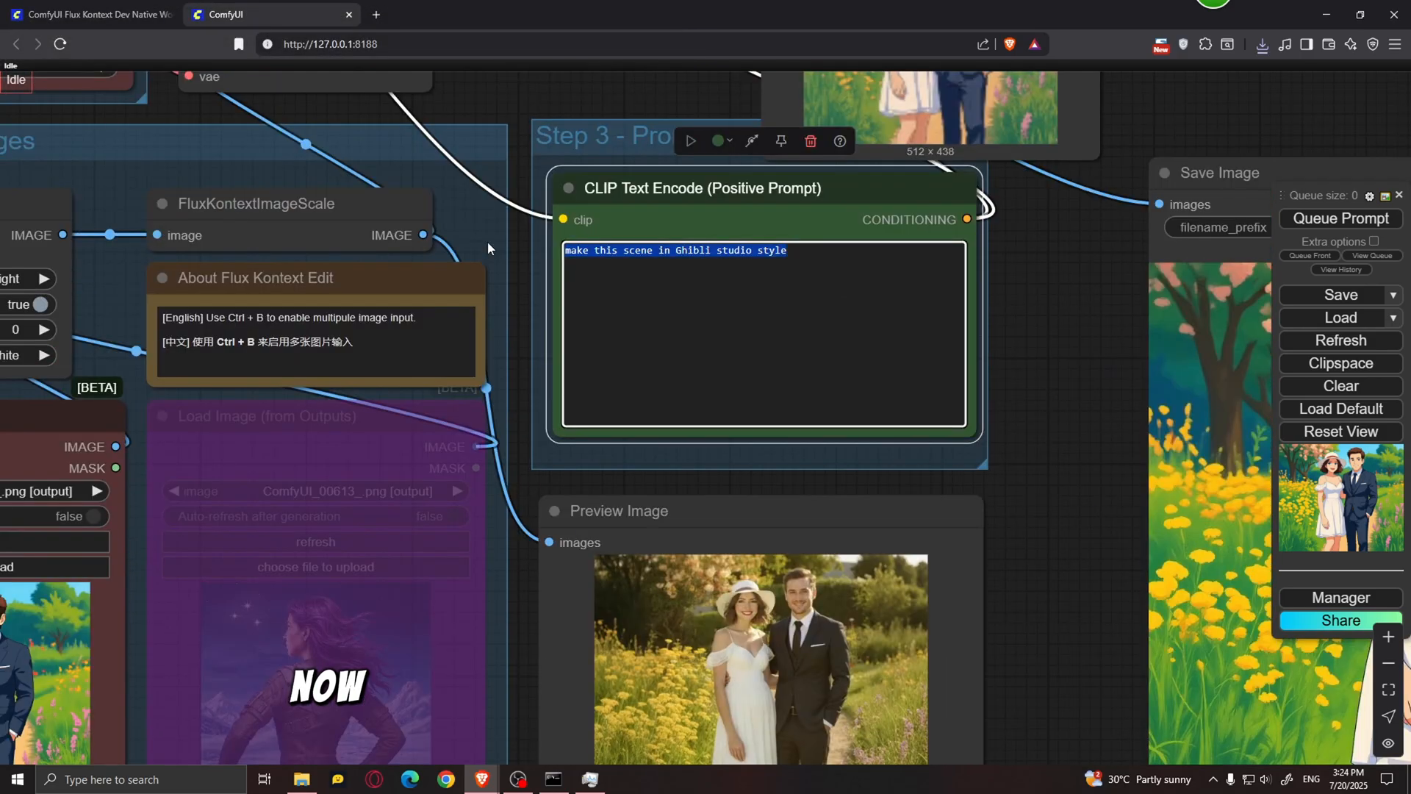
{"action": "left_click", "coordinate": [574, 270]}
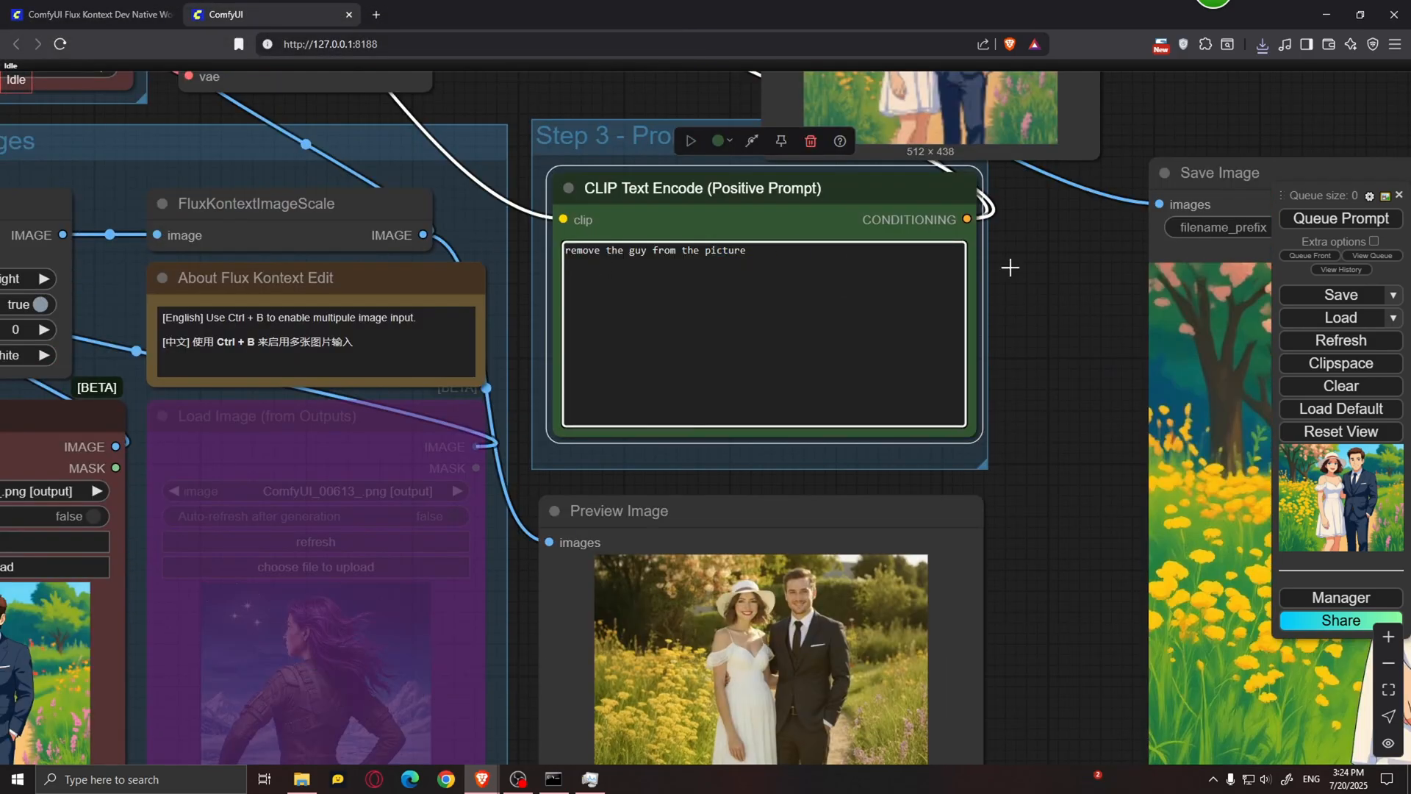
{"action": "left_click", "coordinate": [1327, 228]}
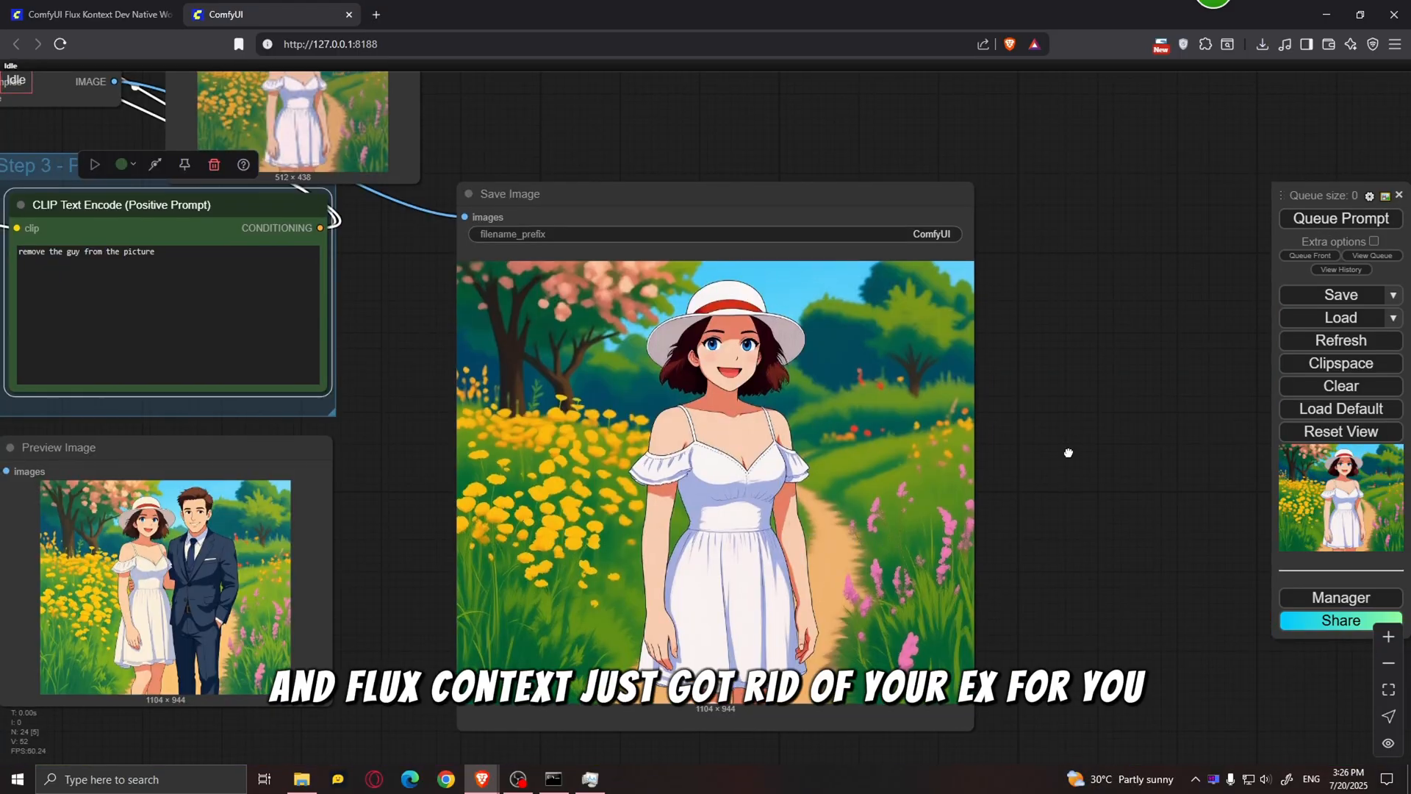
Save the generated image of the woman alone from the Save Image node.
{"action": "left_click_drag", "start_coordinate": [790, 384], "coordinate": [882, 305]}
{"action": "right_click", "coordinate": [872, 304]}
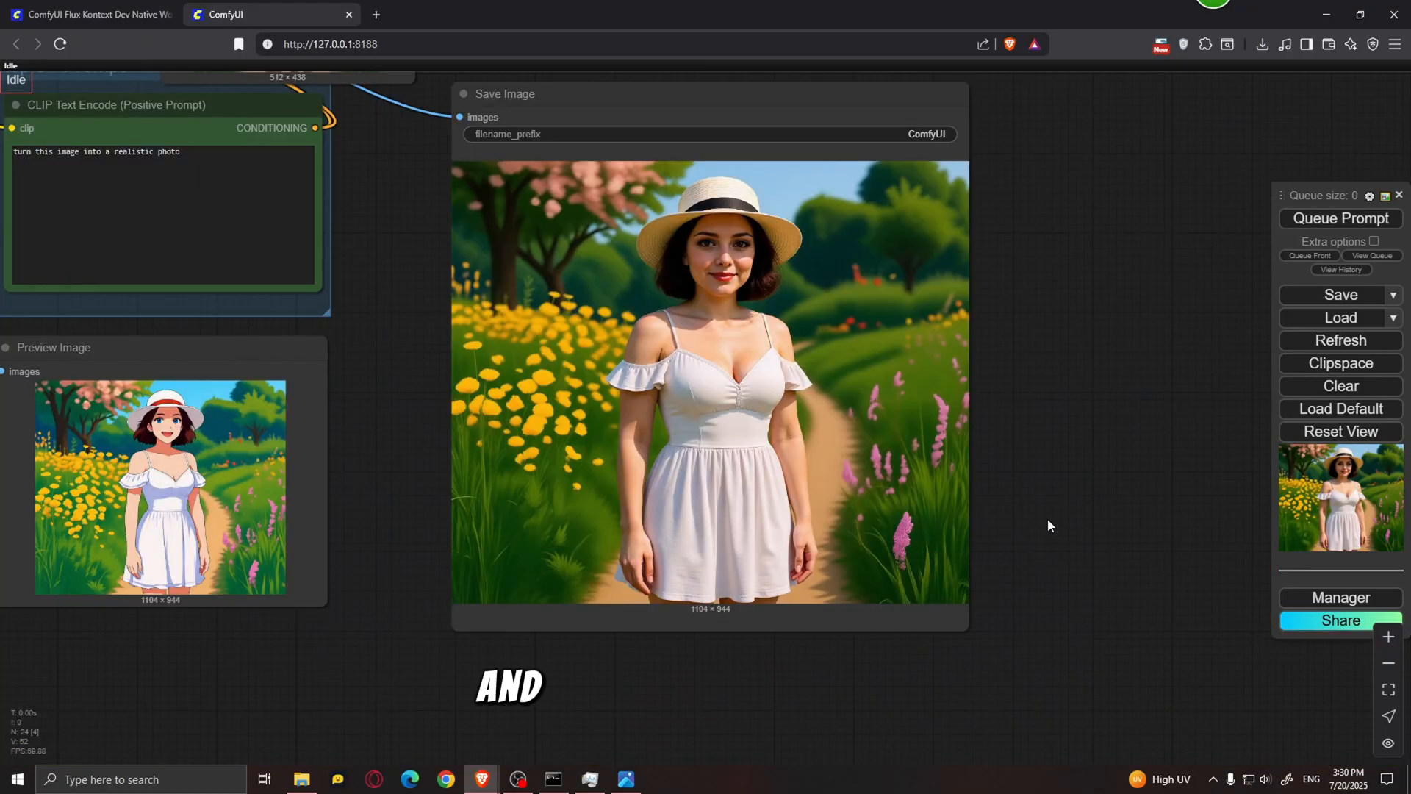
Compare the generated realistic photo of the woman with the original couple photo, switching to an enlarged image viewer.
{"action": "left_click_drag", "start_coordinate": [1057, 435], "coordinate": [1048, 465]}
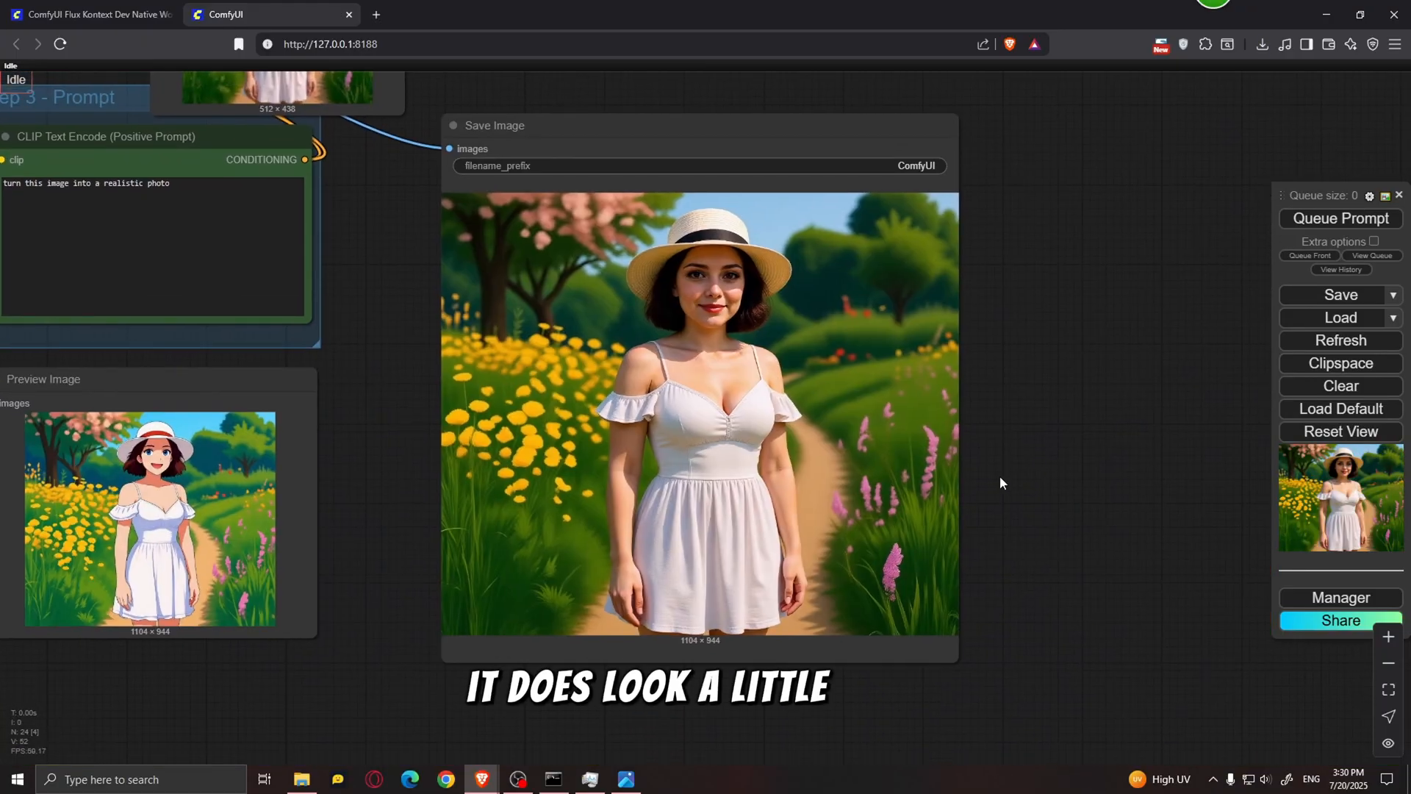
{"action": "key", "text": "alt+Tab"}
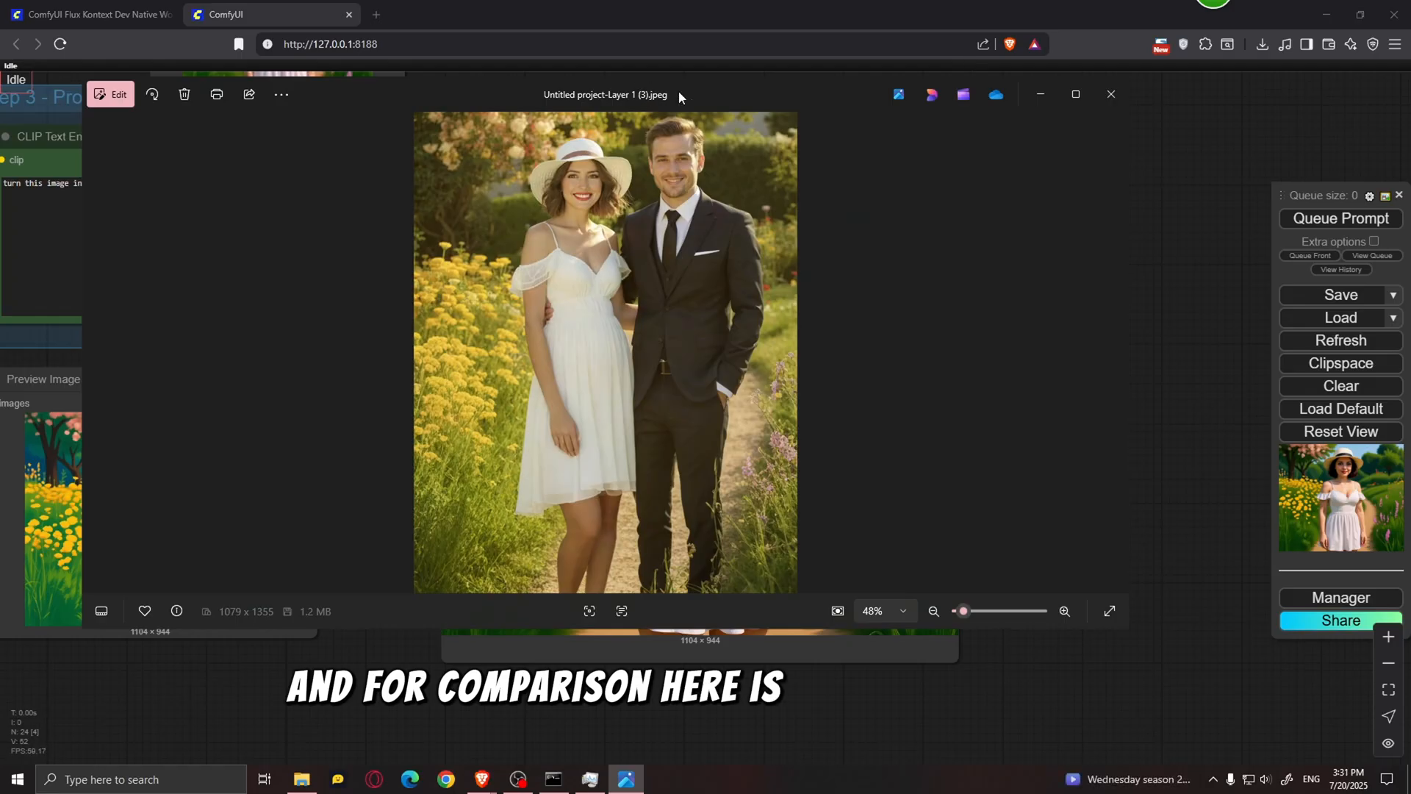
{"action": "left_click", "coordinate": [1076, 94]}
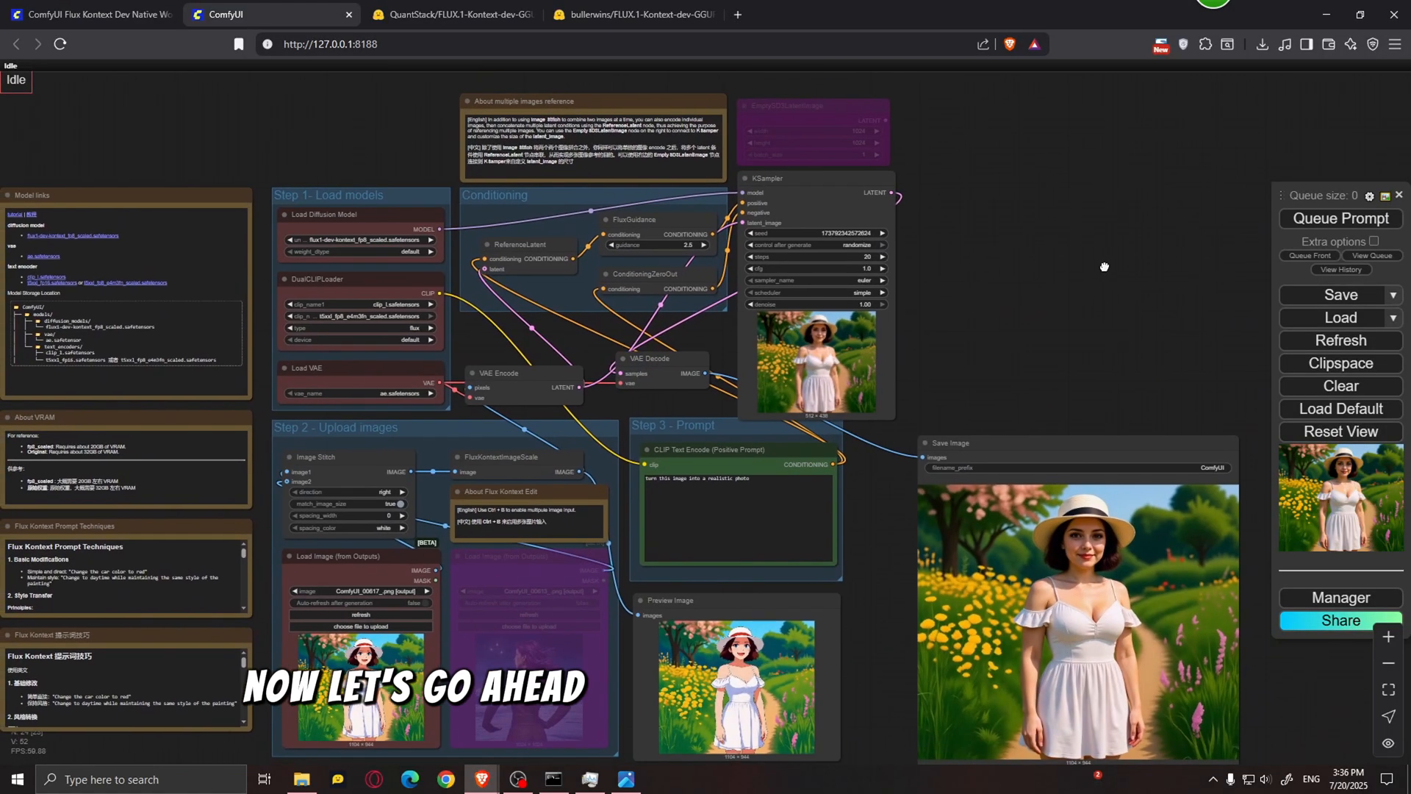
Switch to the QuantStack FLUX.1-Kontext-dev-GGUF page on Hugging Face and examine the list of quantized model files.
{"action": "left_click_drag", "start_coordinate": [1103, 267], "coordinate": [1104, 266]}
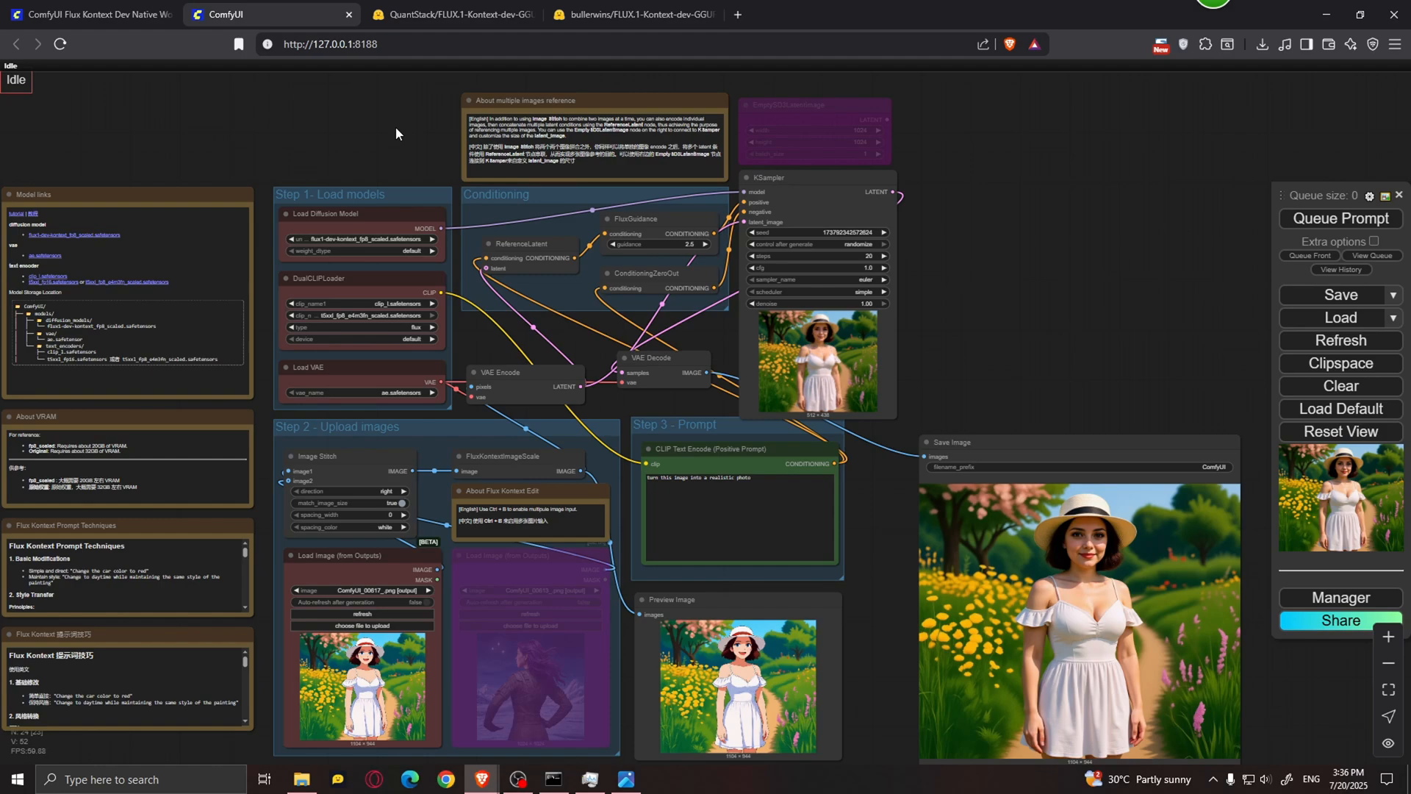
{"action": "left_click", "coordinate": [448, 7]}
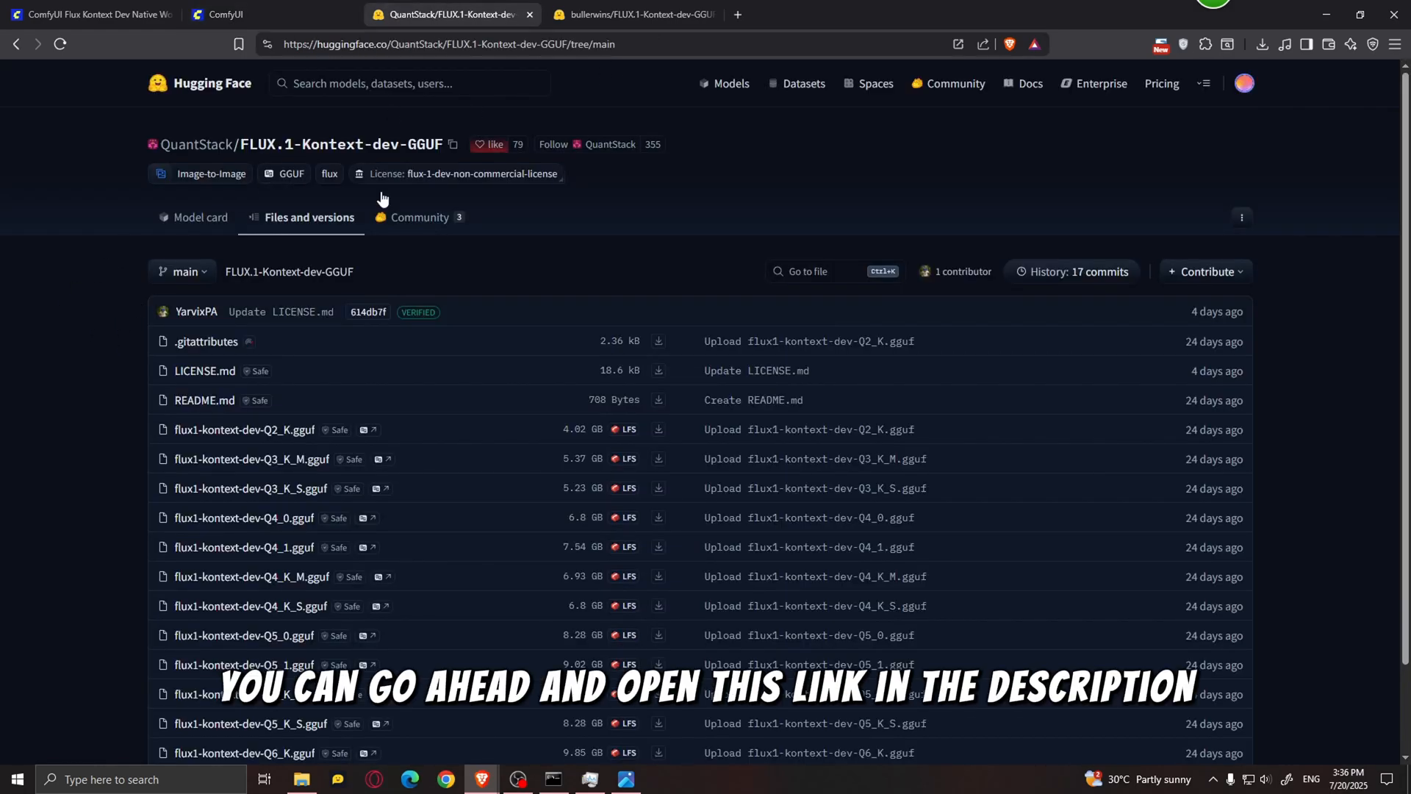
{"action": "scroll", "coordinate": [139, 303], "scroll_direction": "down", "scroll_amount": 2}
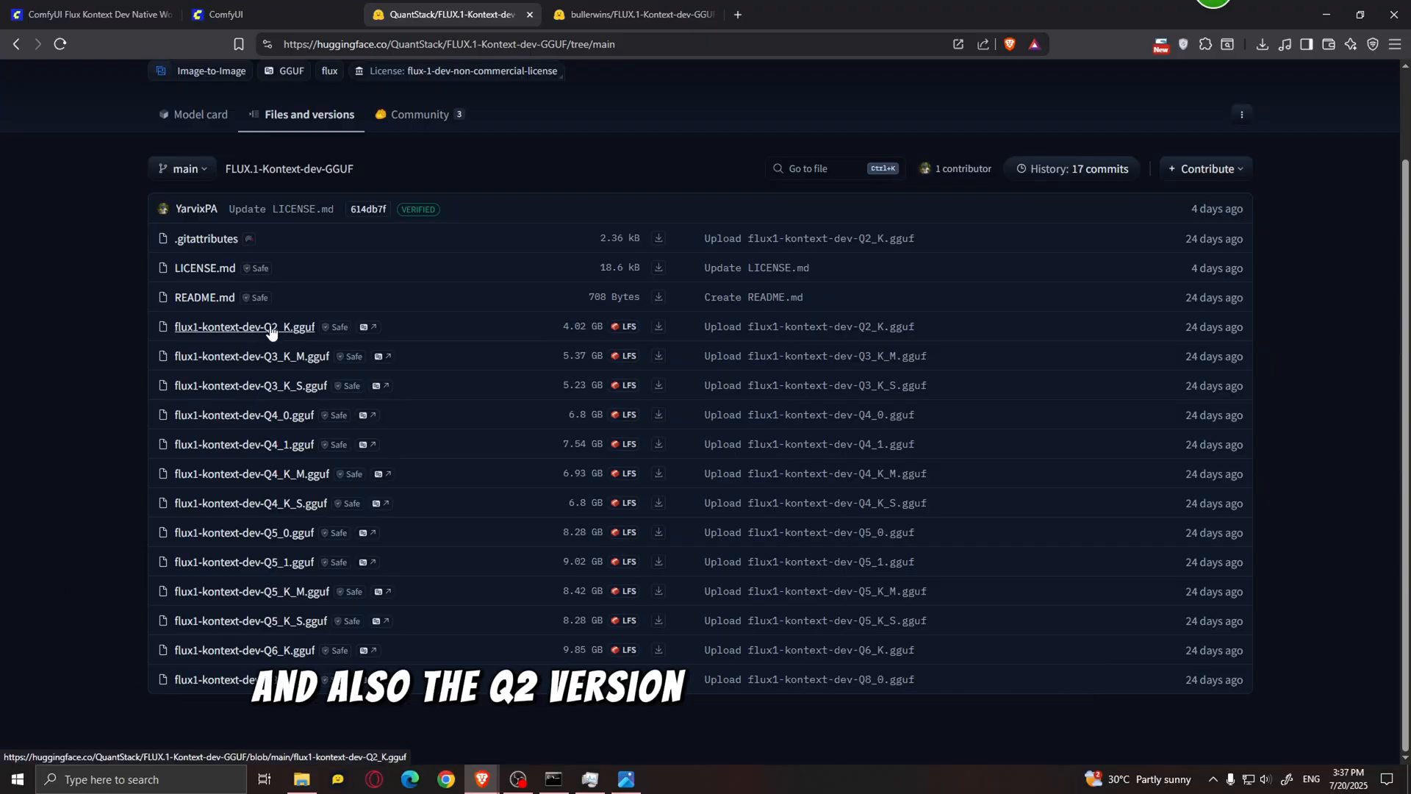
Download flux1-kontext-dev-Q2_K.gguf into the models/unet folder of the ComfyUI installation in Stable Diff on drive E.
{"action": "left_click", "coordinate": [659, 332]}
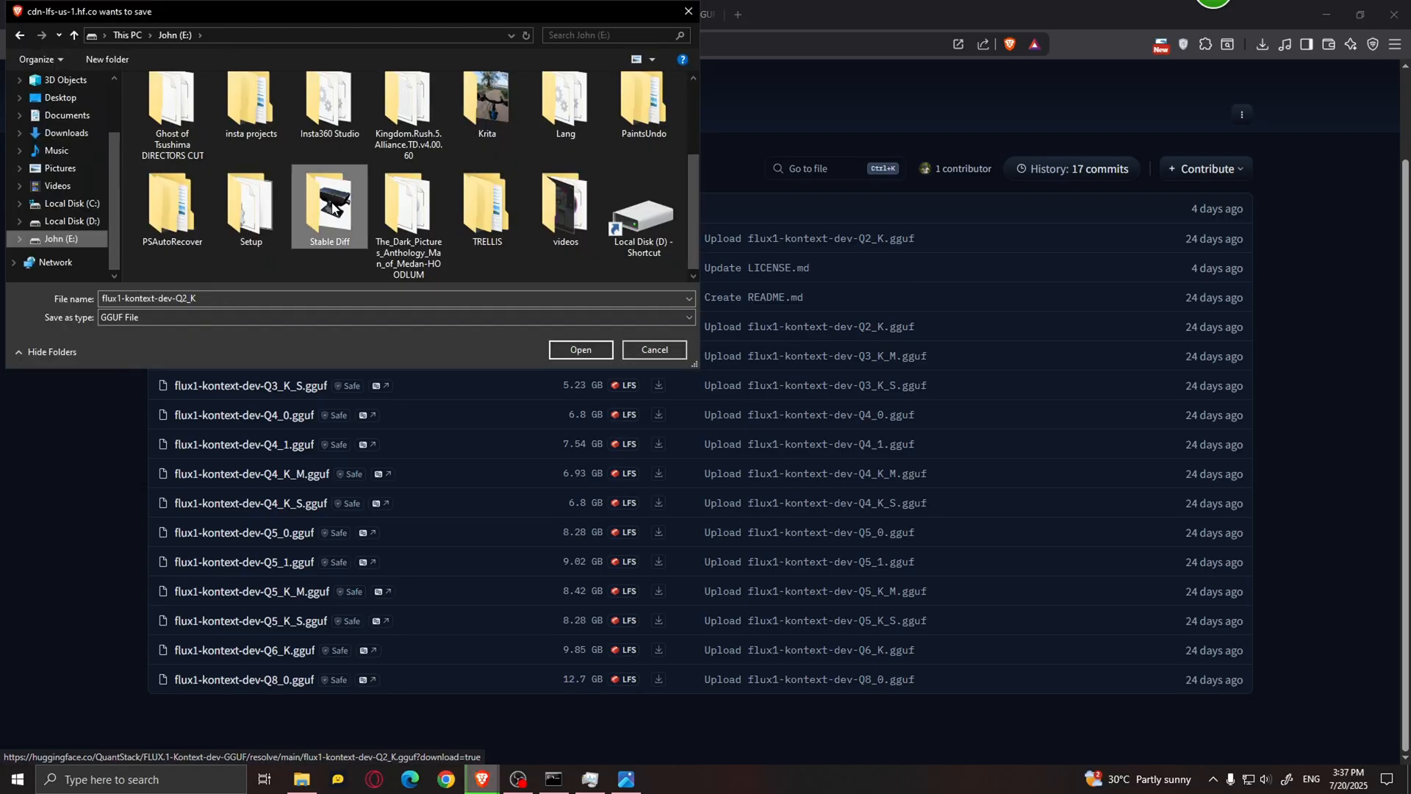
{"action": "double_click", "coordinate": [332, 201]}
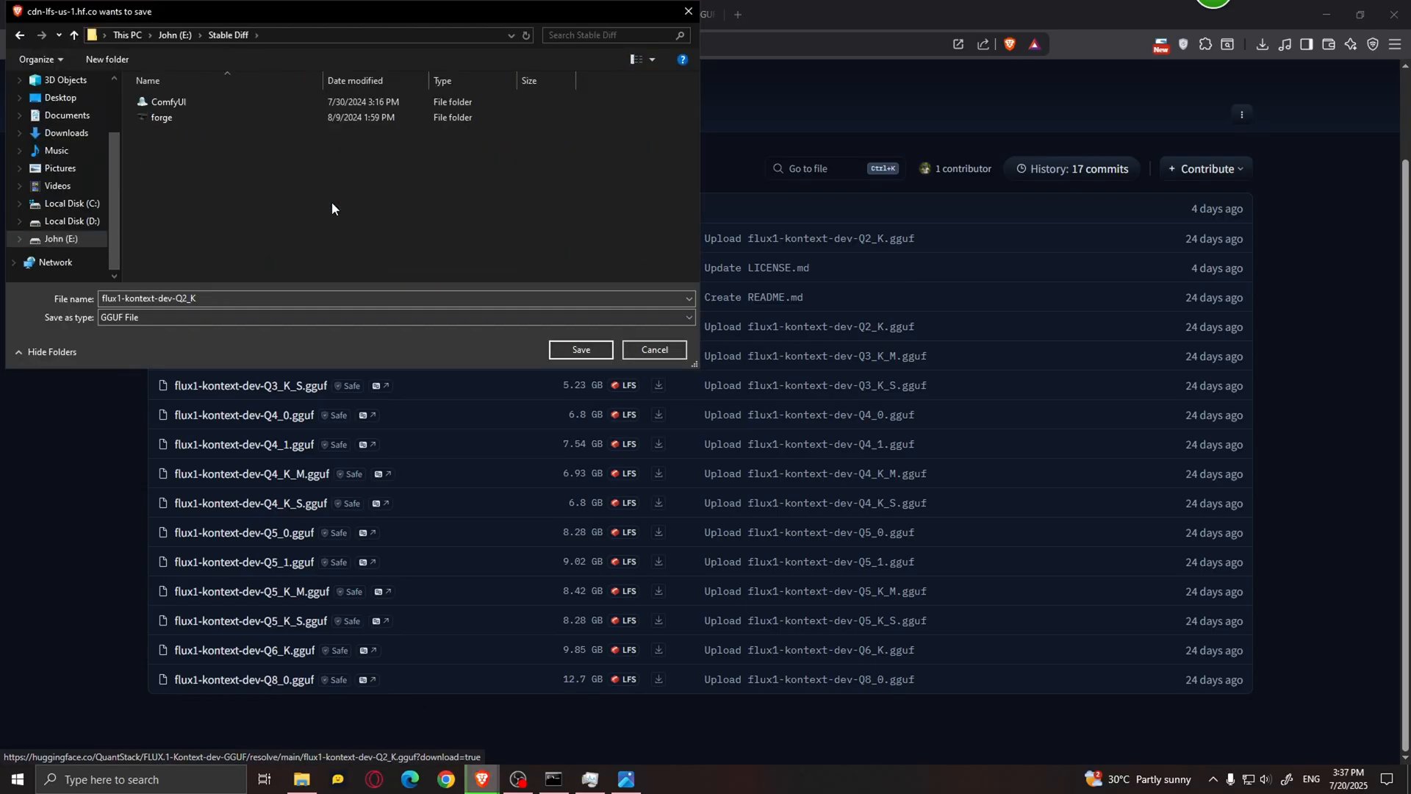
{"action": "double_click", "coordinate": [197, 105]}
{"action": "double_click", "coordinate": [197, 104]}
{"action": "double_click", "coordinate": [197, 103]}
{"action": "scroll", "coordinate": [194, 220], "scroll_direction": "down", "scroll_amount": 2}
{"action": "double_click", "coordinate": [193, 259]}
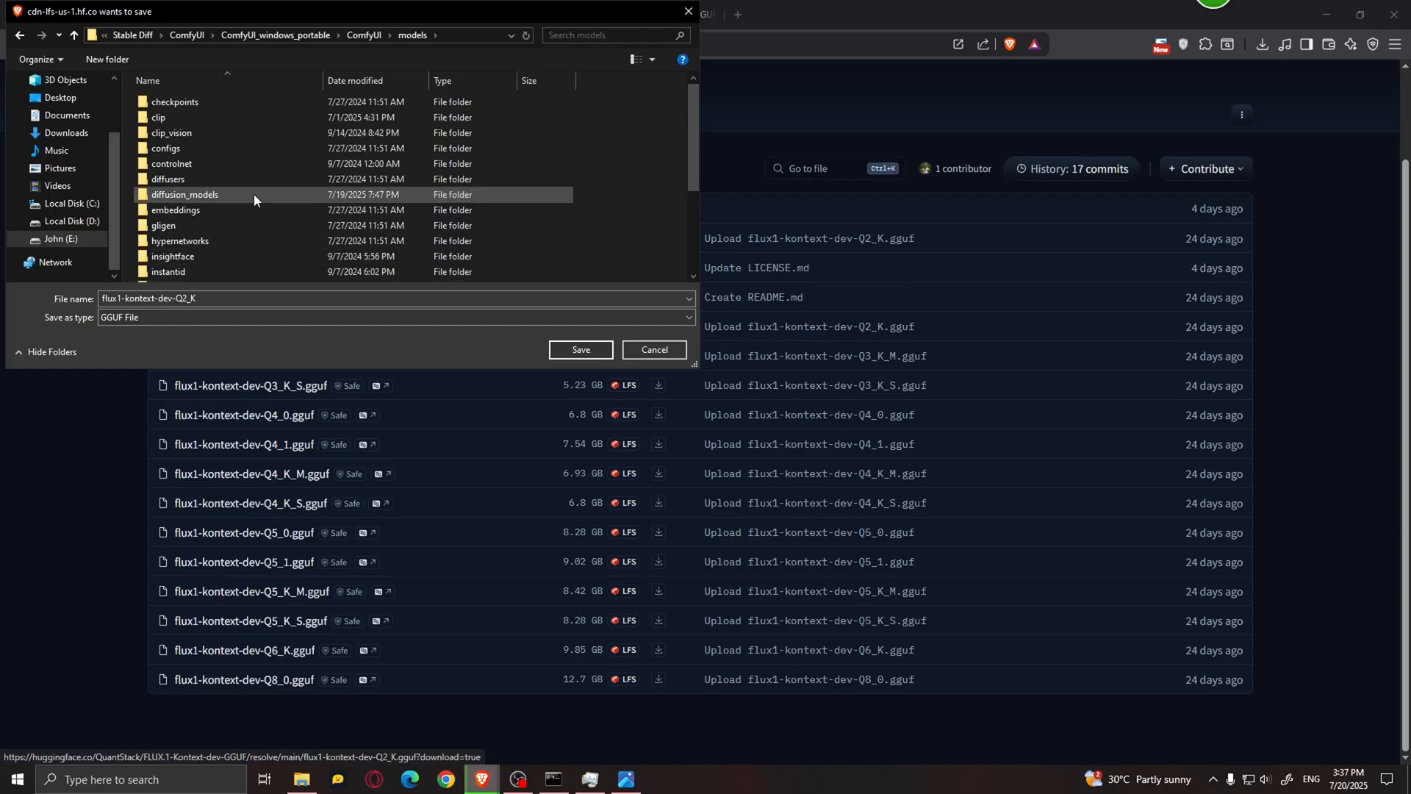
{"action": "scroll", "coordinate": [221, 202], "scroll_direction": "down", "scroll_amount": 3}
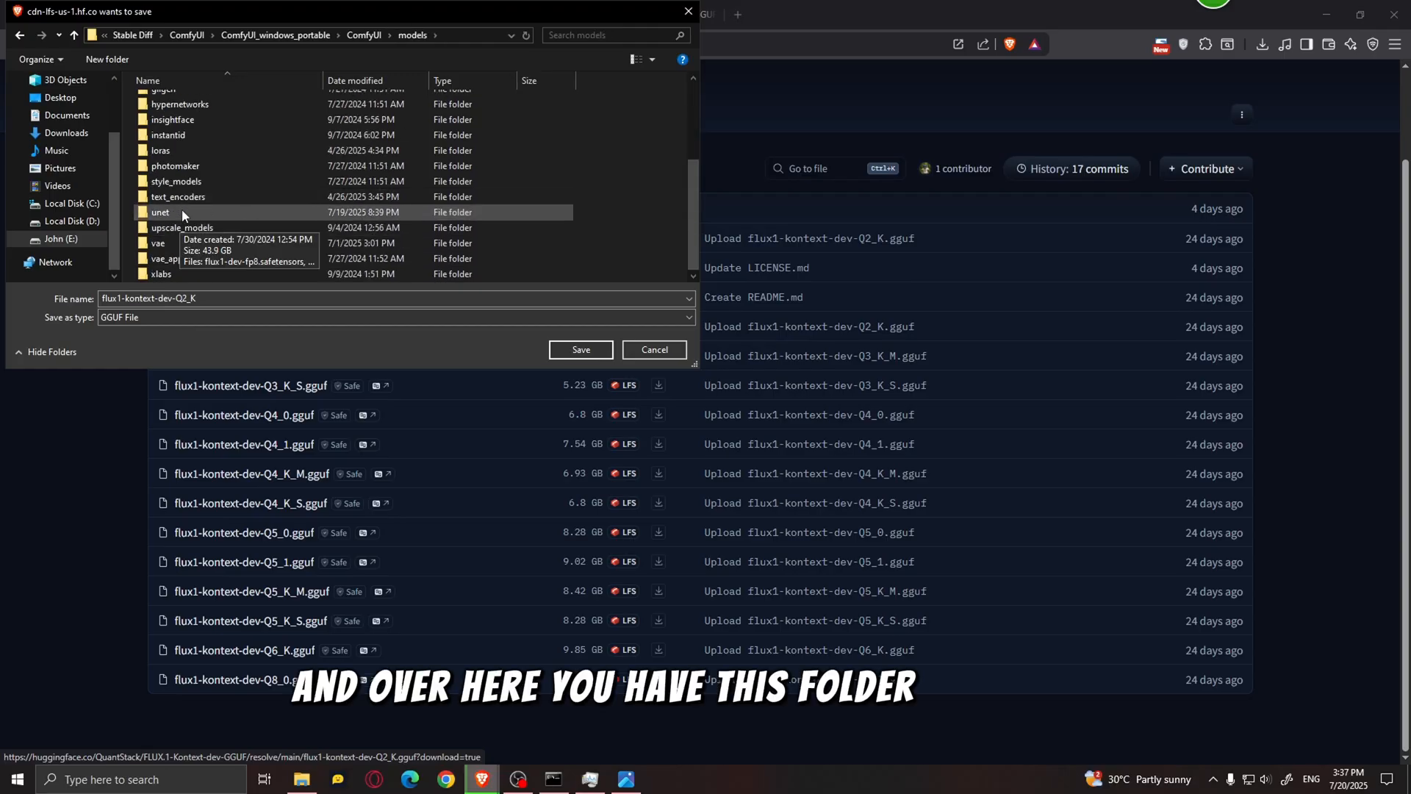
{"action": "double_click", "coordinate": [176, 211]}
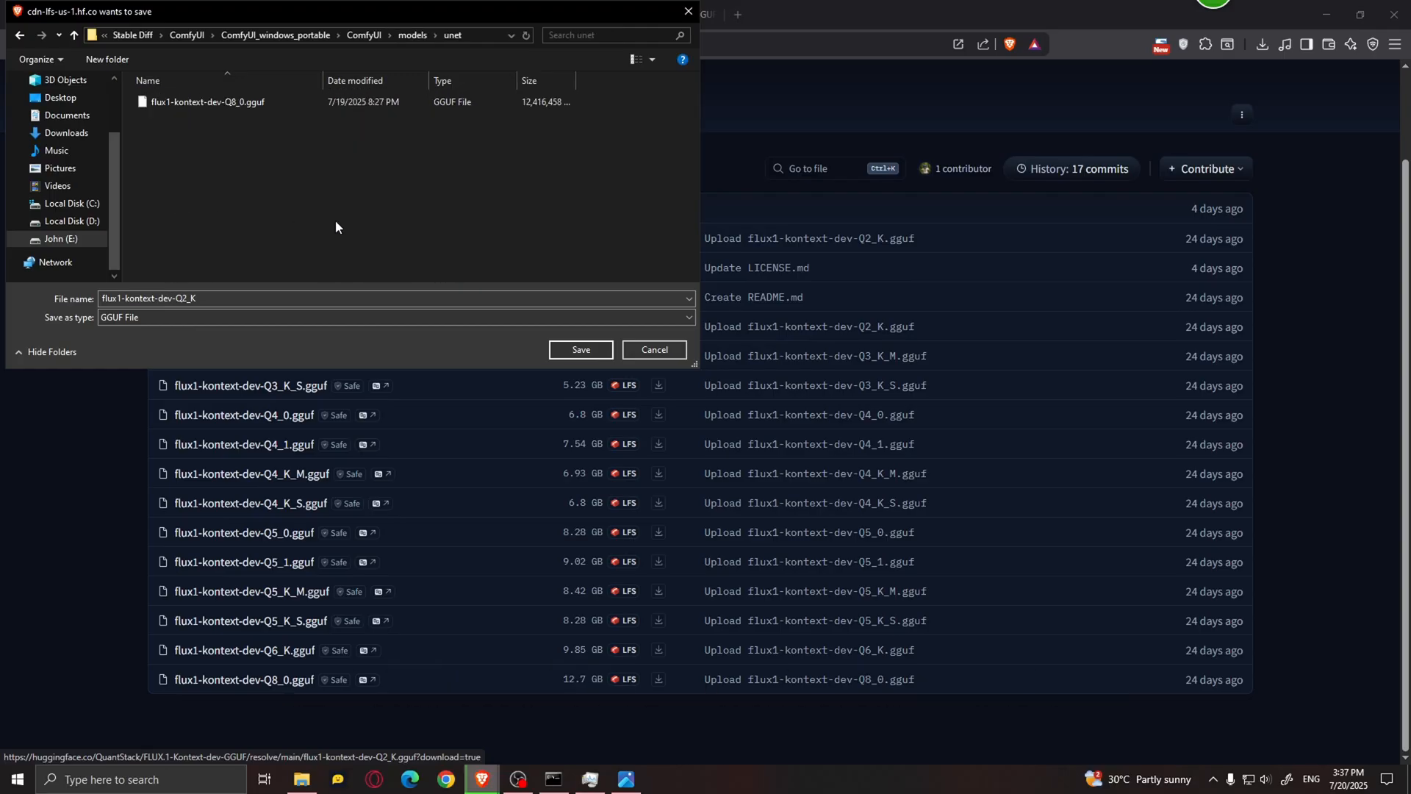
{"action": "left_click", "coordinate": [580, 350]}
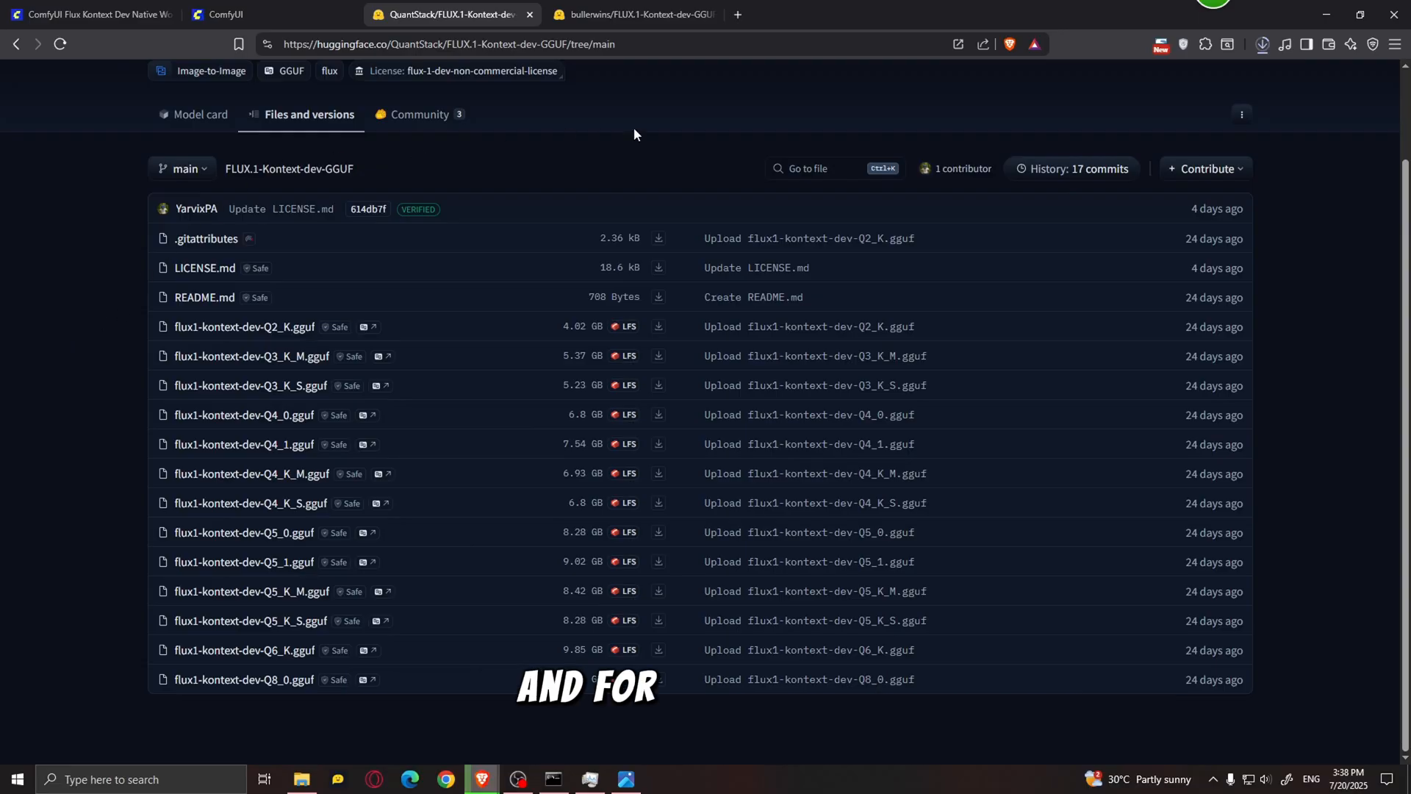
Load the GGUF workflow into ComfyUI from the Kontext_example_gguf.png image in the bullerwins Hugging Face repository.
{"action": "left_click", "coordinate": [630, 19]}
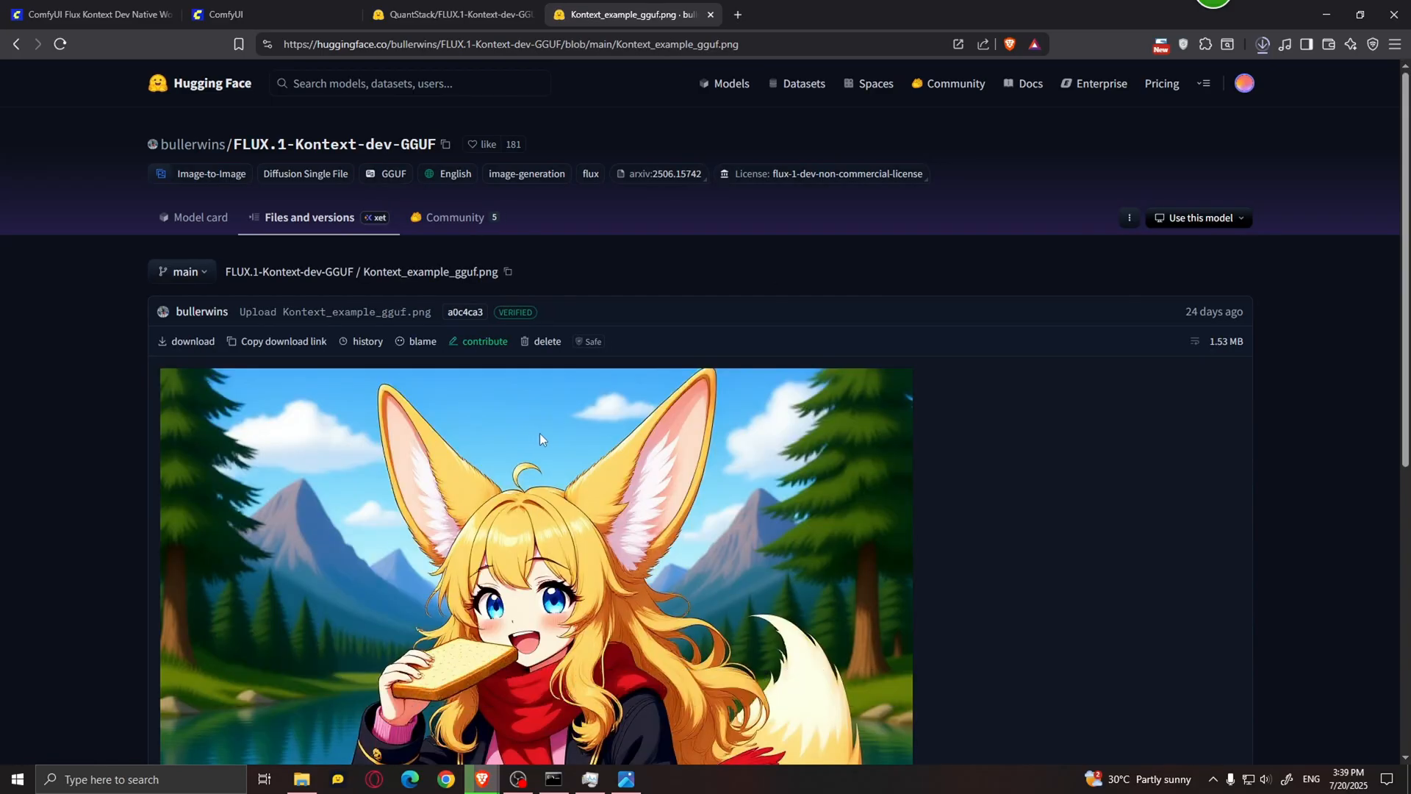
{"action": "scroll", "coordinate": [969, 348], "scroll_direction": "down", "scroll_amount": 4}
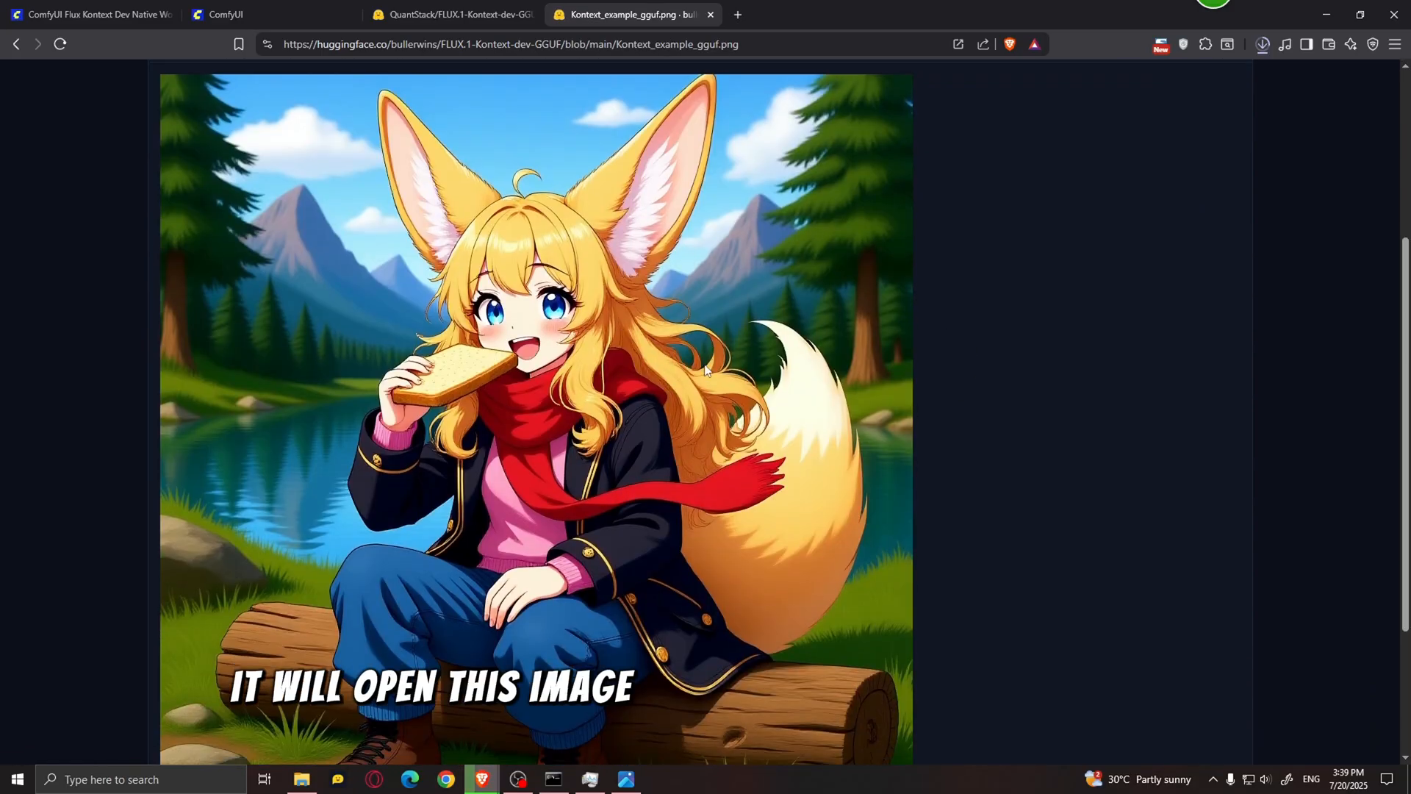
{"action": "left_click_drag", "start_coordinate": [613, 338], "coordinate": [1001, 296]}
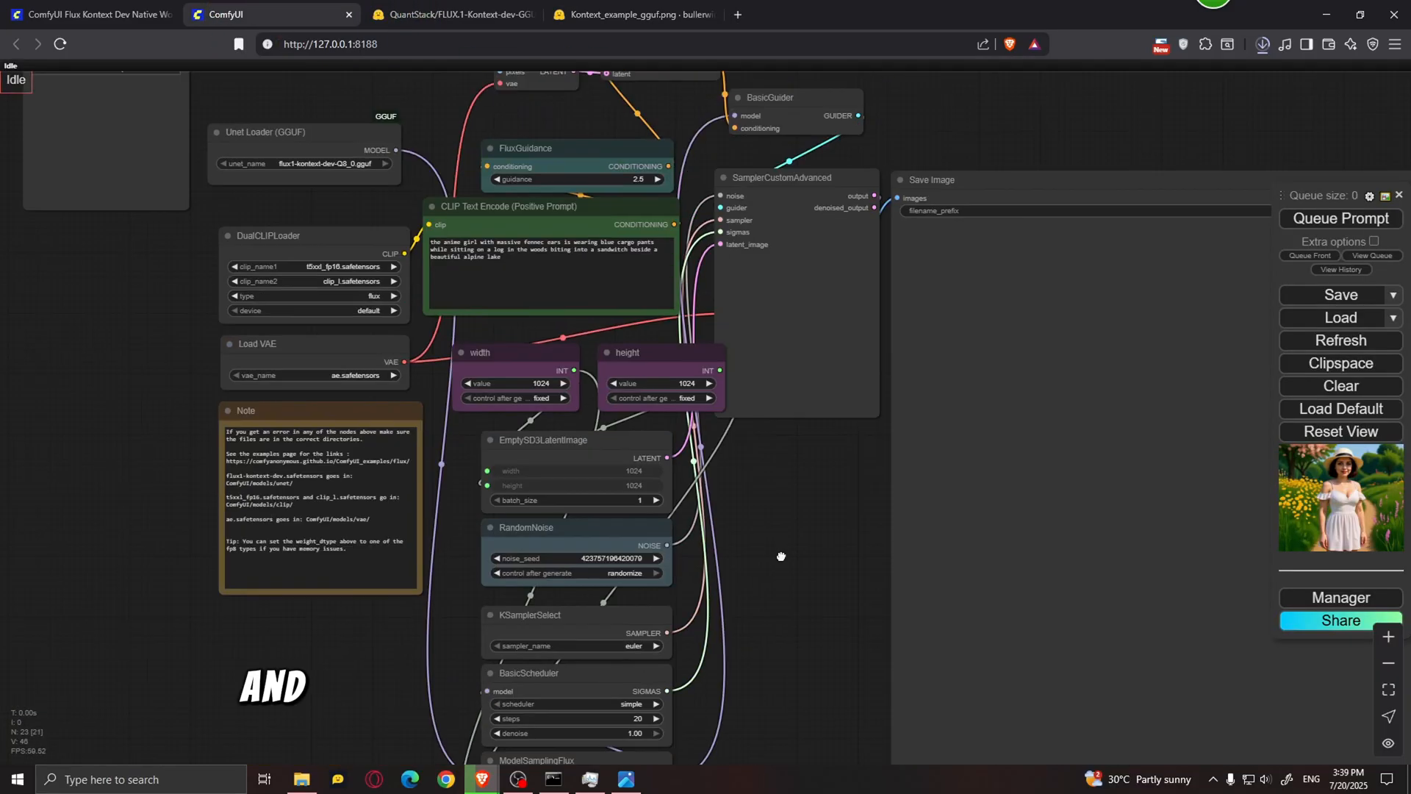
{"action": "left_click_drag", "start_coordinate": [779, 554], "coordinate": [790, 622]}
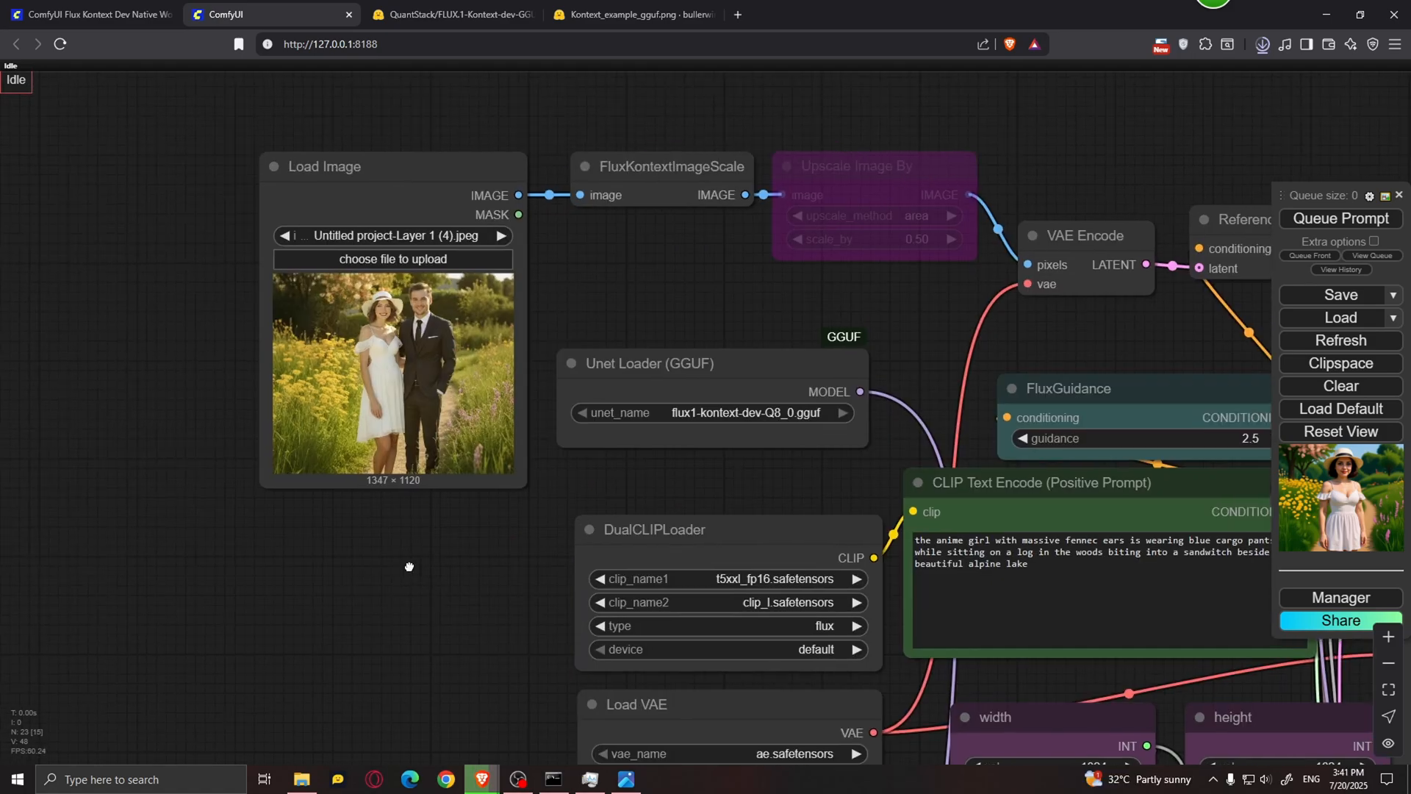
Check the Load Image and Unet Loader (GGUF) nodes and set DualCLIPLoader's clip_name1 to t5xxl_fp8_e4m3fn_scaled.safetensors.
{"action": "scroll", "coordinate": [524, 564], "scroll_direction": "up", "scroll_amount": 2}
{"action": "left_click_drag", "start_coordinate": [524, 565], "coordinate": [463, 585]}
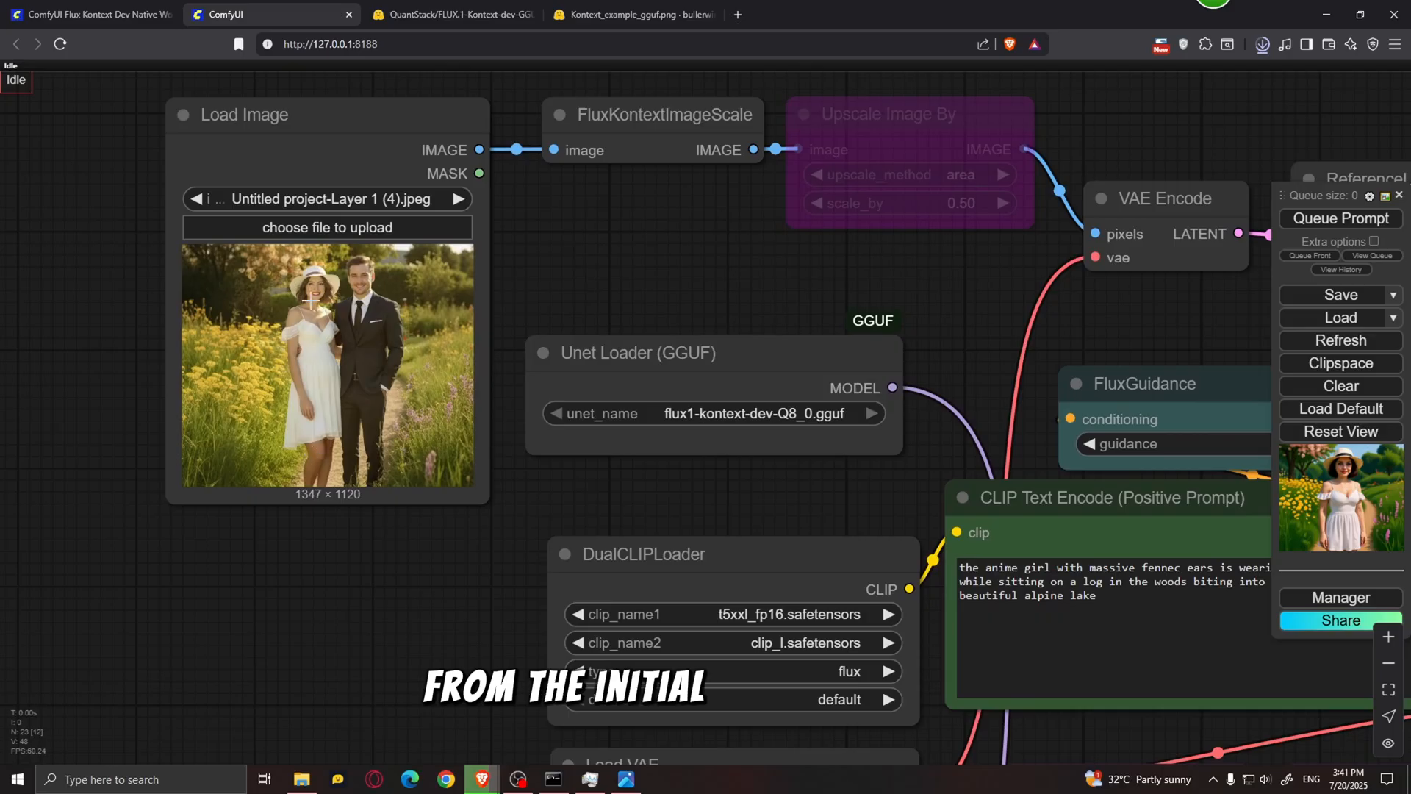
{"action": "left_click_drag", "start_coordinate": [631, 488], "coordinate": [540, 483]}
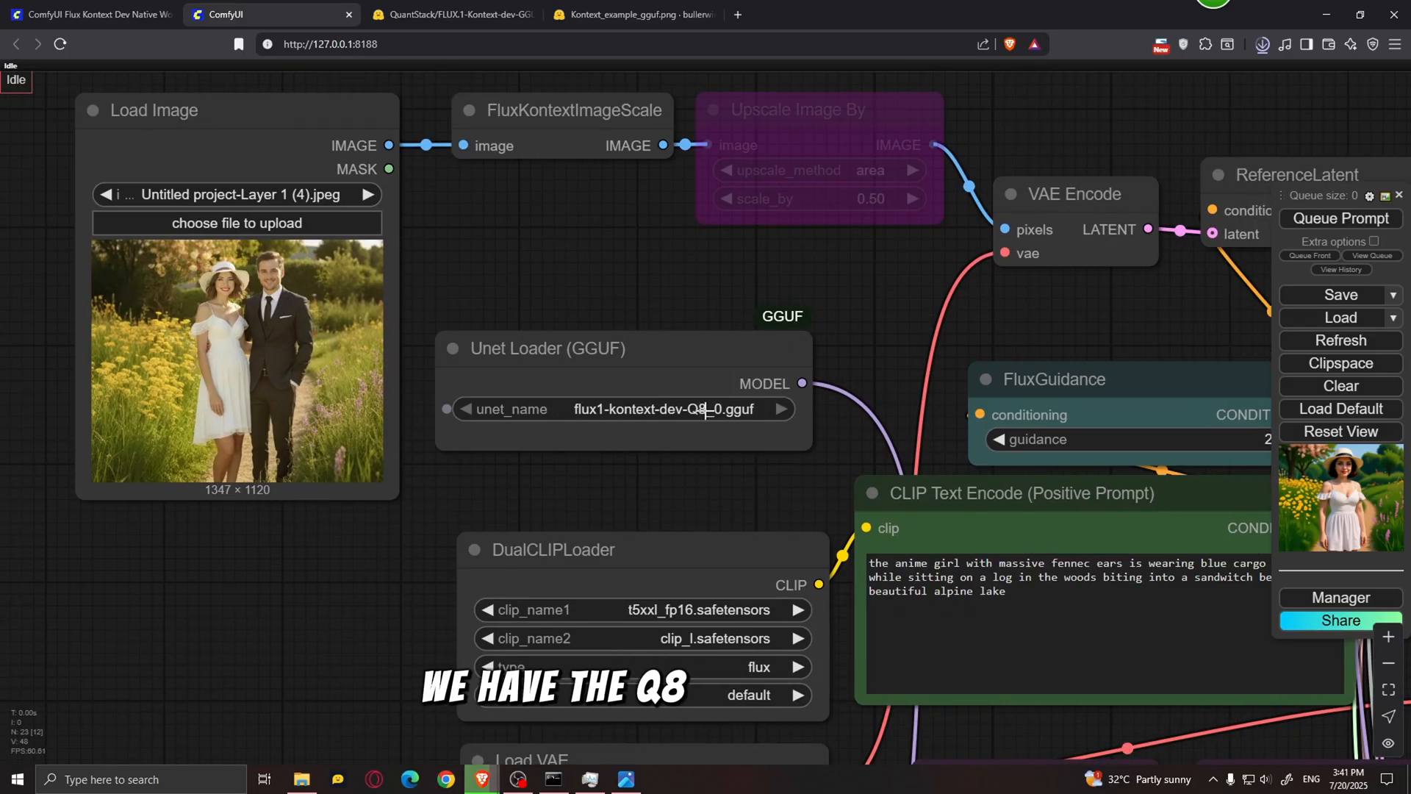
{"action": "scroll", "coordinate": [716, 454], "scroll_direction": "down", "scroll_amount": 1}
{"action": "left_click_drag", "start_coordinate": [715, 457], "coordinate": [601, 306]}
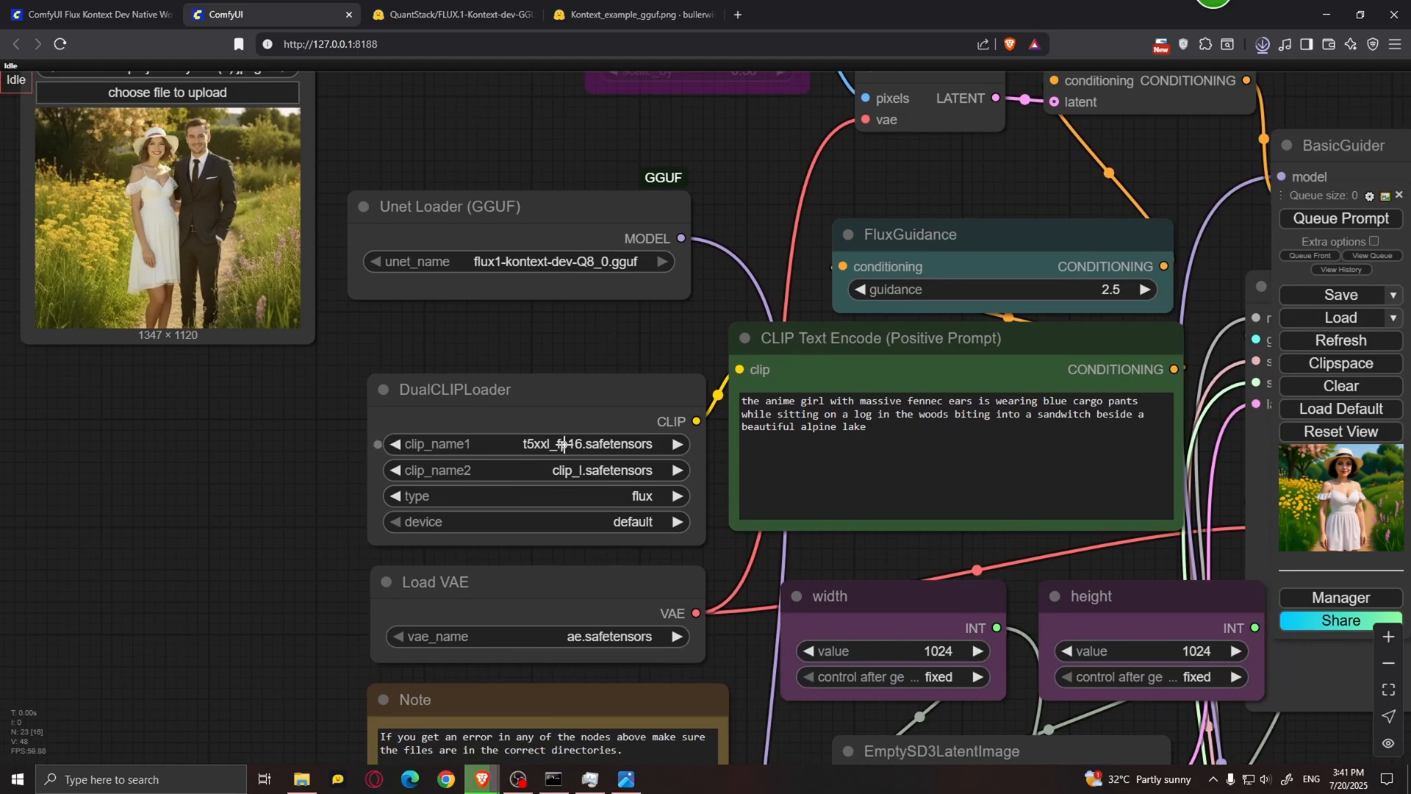
{"action": "left_click", "coordinate": [564, 443]}
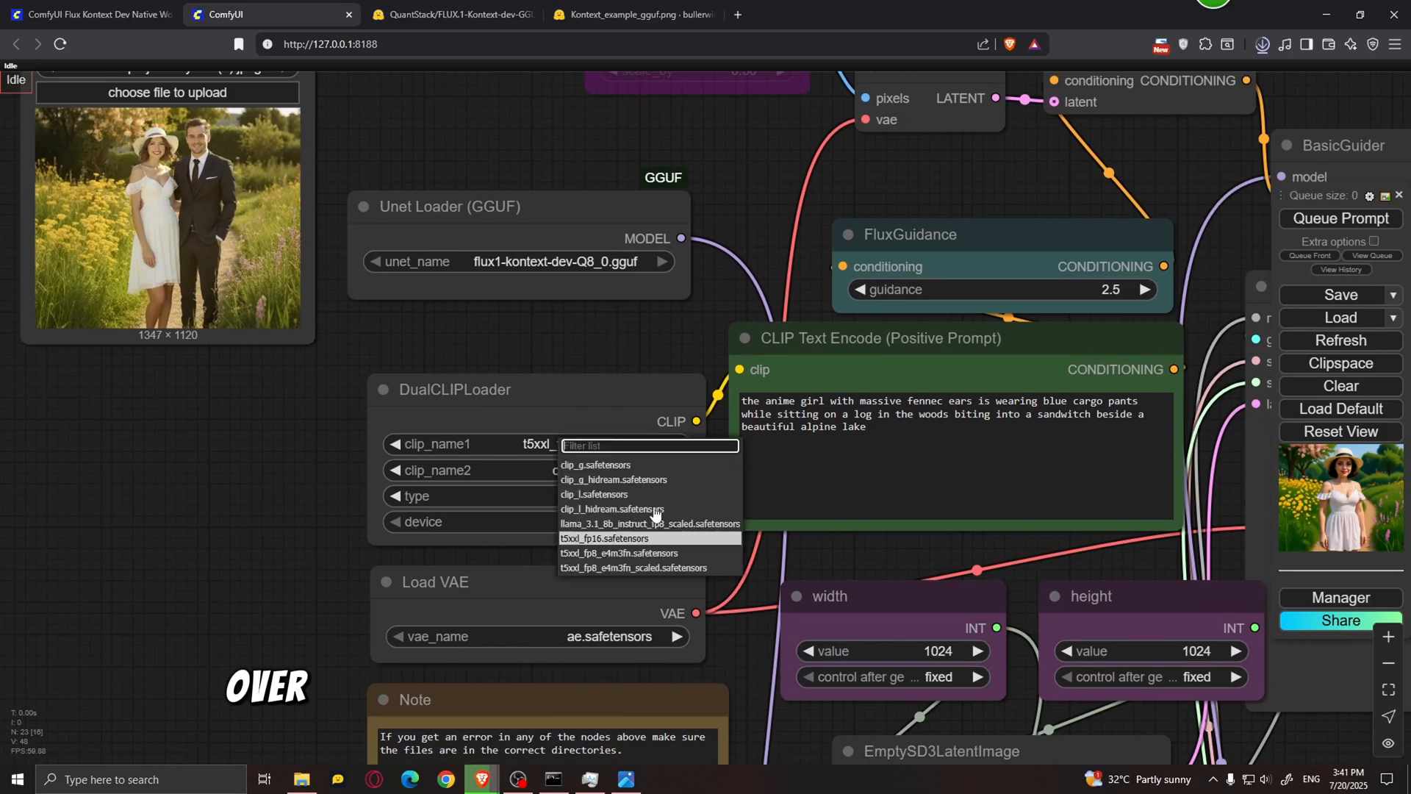
{"action": "left_click", "coordinate": [635, 570]}
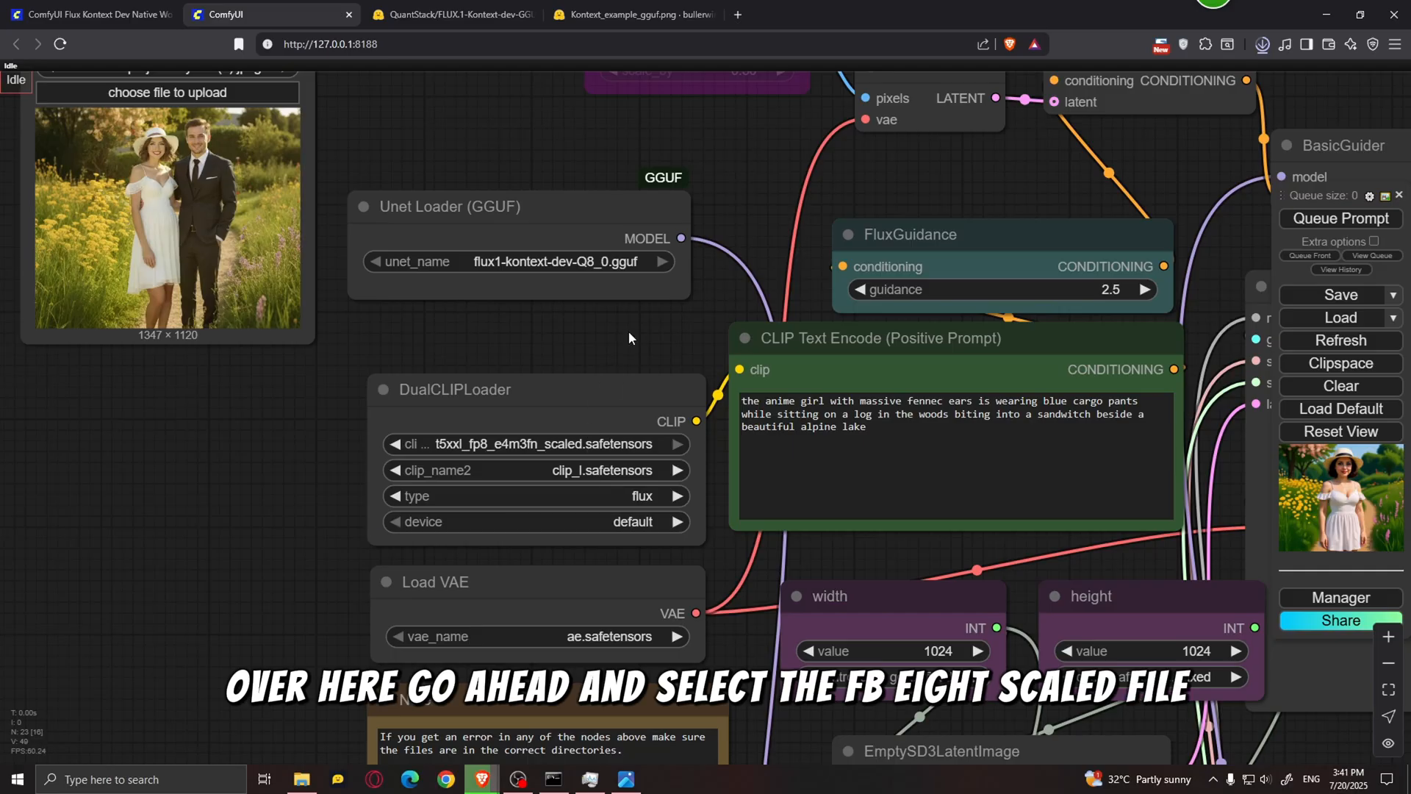
Queue the GGUF workflow with the couple photo and the default anime girl prompt.
{"action": "scroll", "coordinate": [646, 322], "scroll_direction": "down", "scroll_amount": 4}
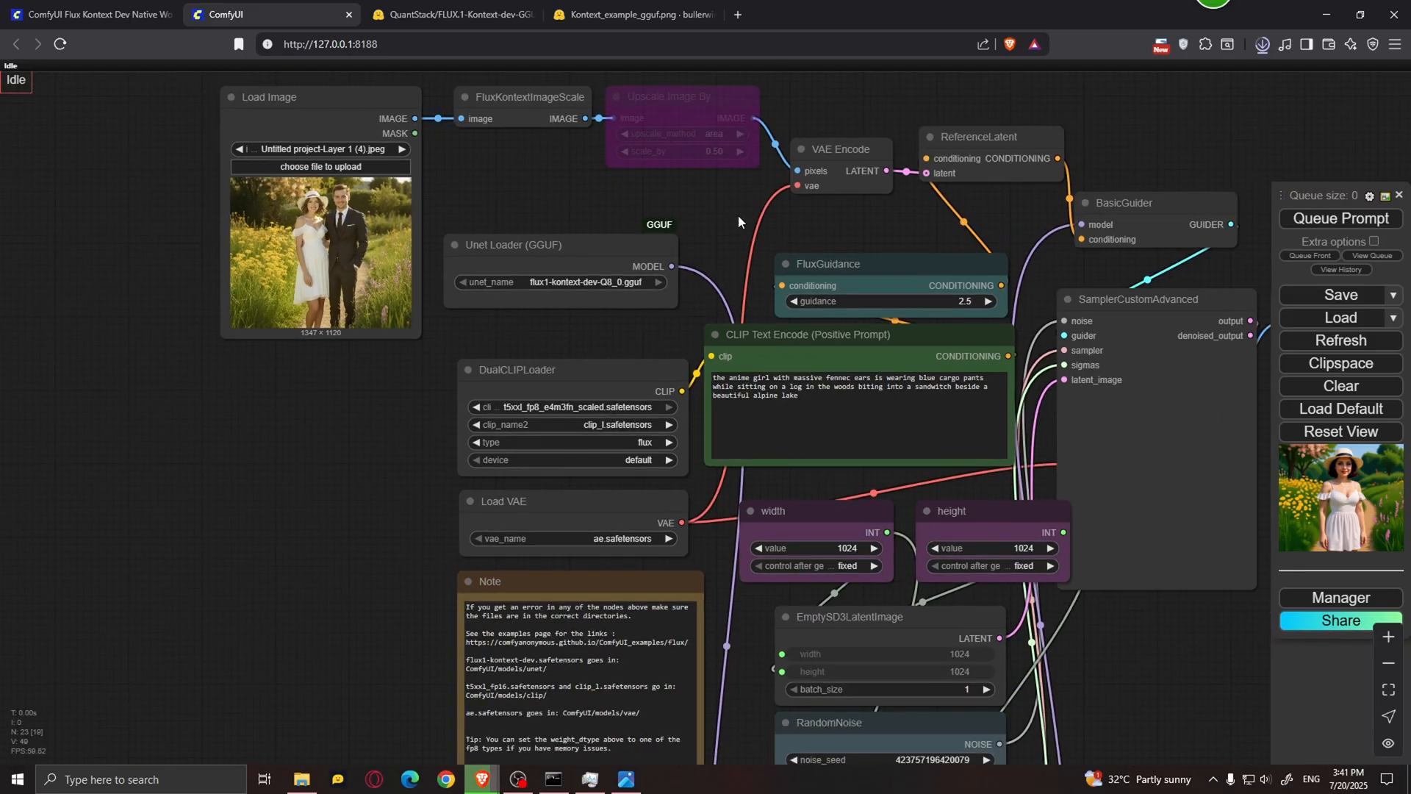
{"action": "left_click_drag", "start_coordinate": [739, 220], "coordinate": [527, 158]}
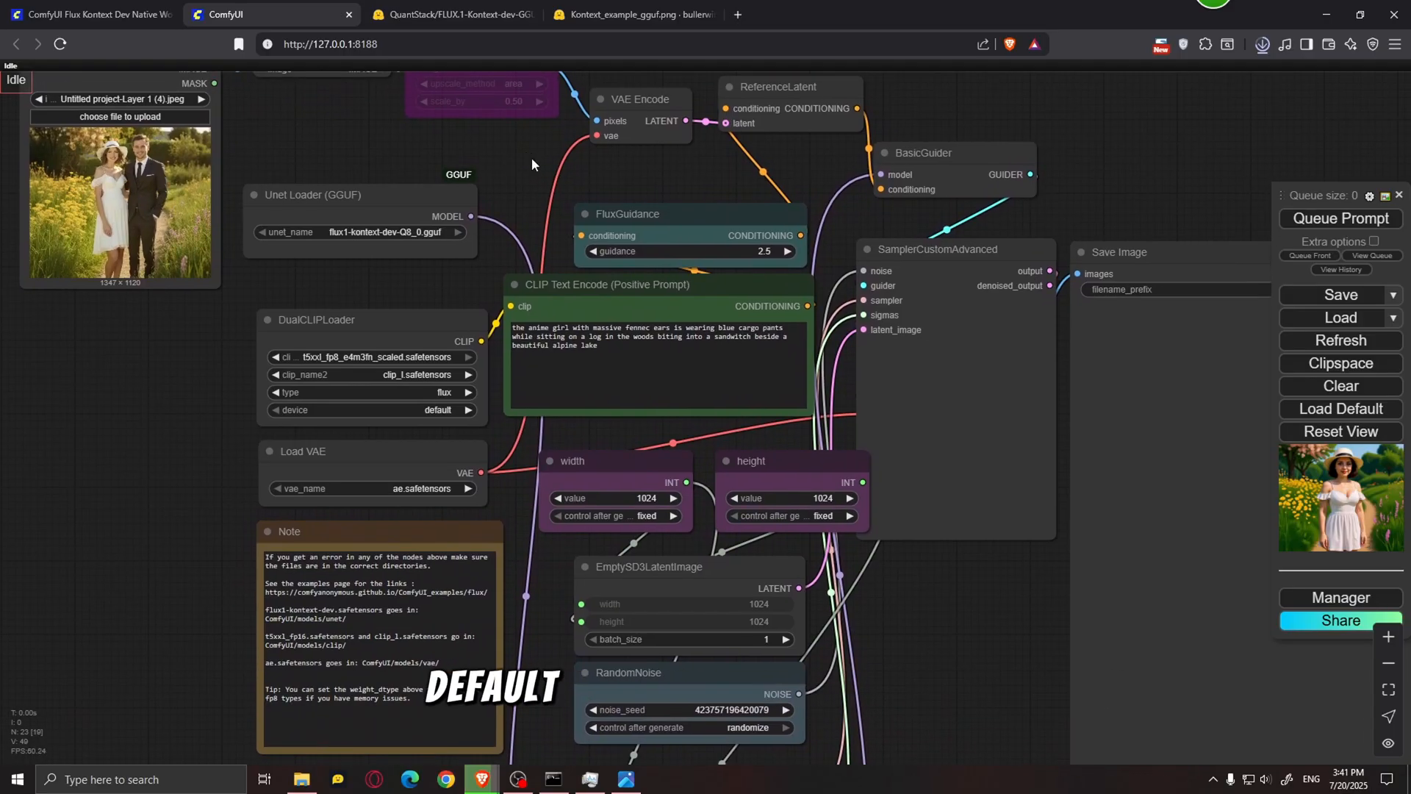
{"action": "left_click", "coordinate": [1339, 219]}
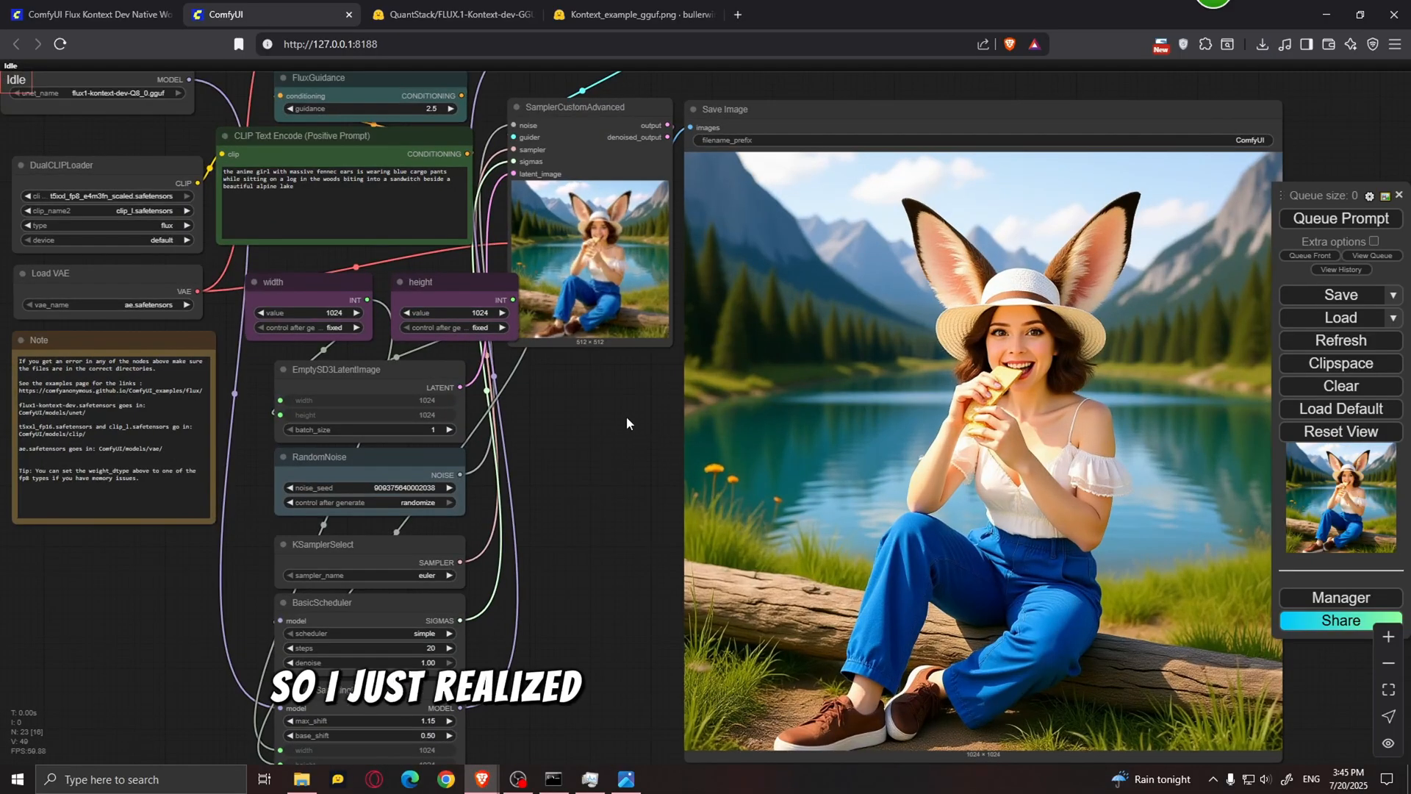
Examine the GGUF workflow's generated images, inspecting the man's feet closely in the "remove the girl from the image" result.
{"action": "left_click_drag", "start_coordinate": [527, 288], "coordinate": [576, 351]}
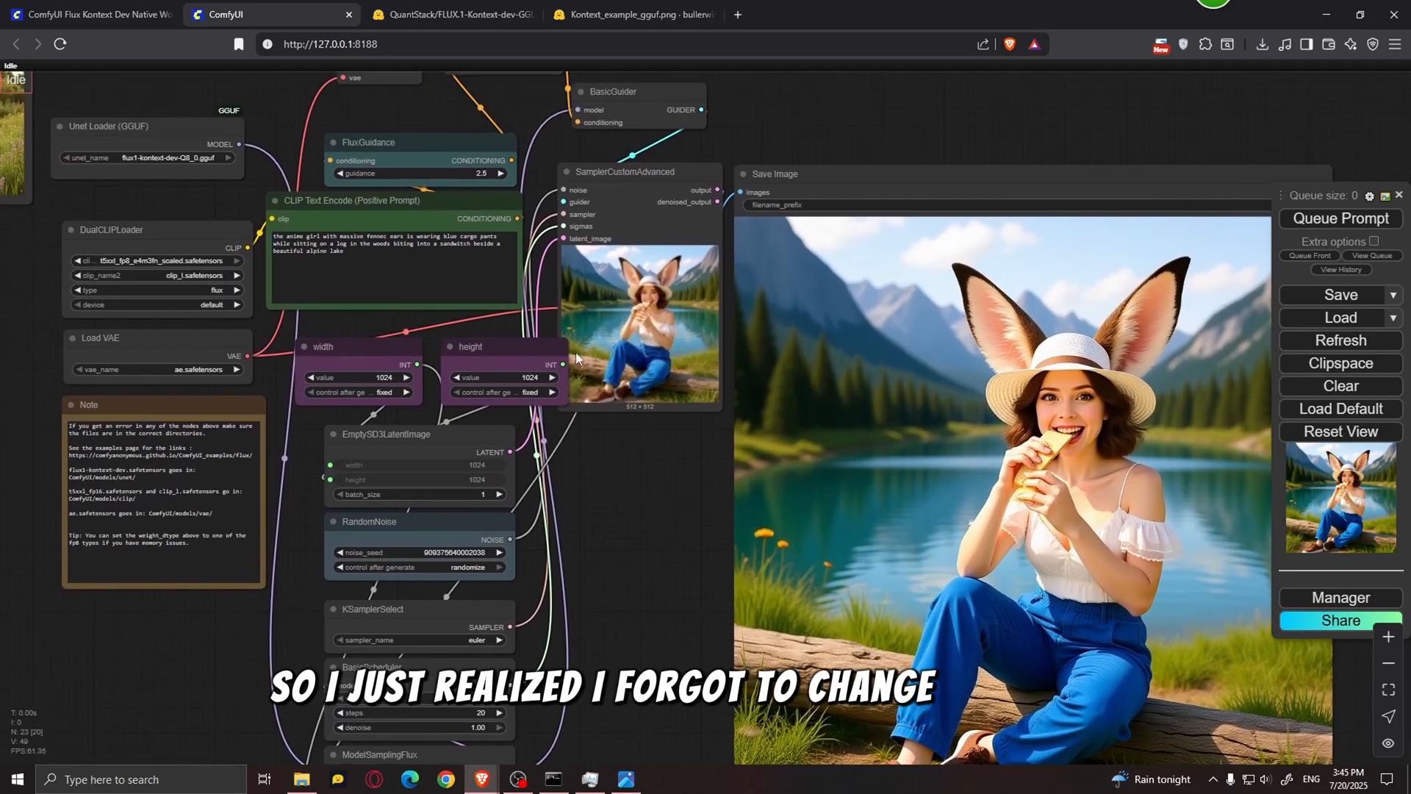
{"action": "left_click_drag", "start_coordinate": [633, 522], "coordinate": [373, 406]}
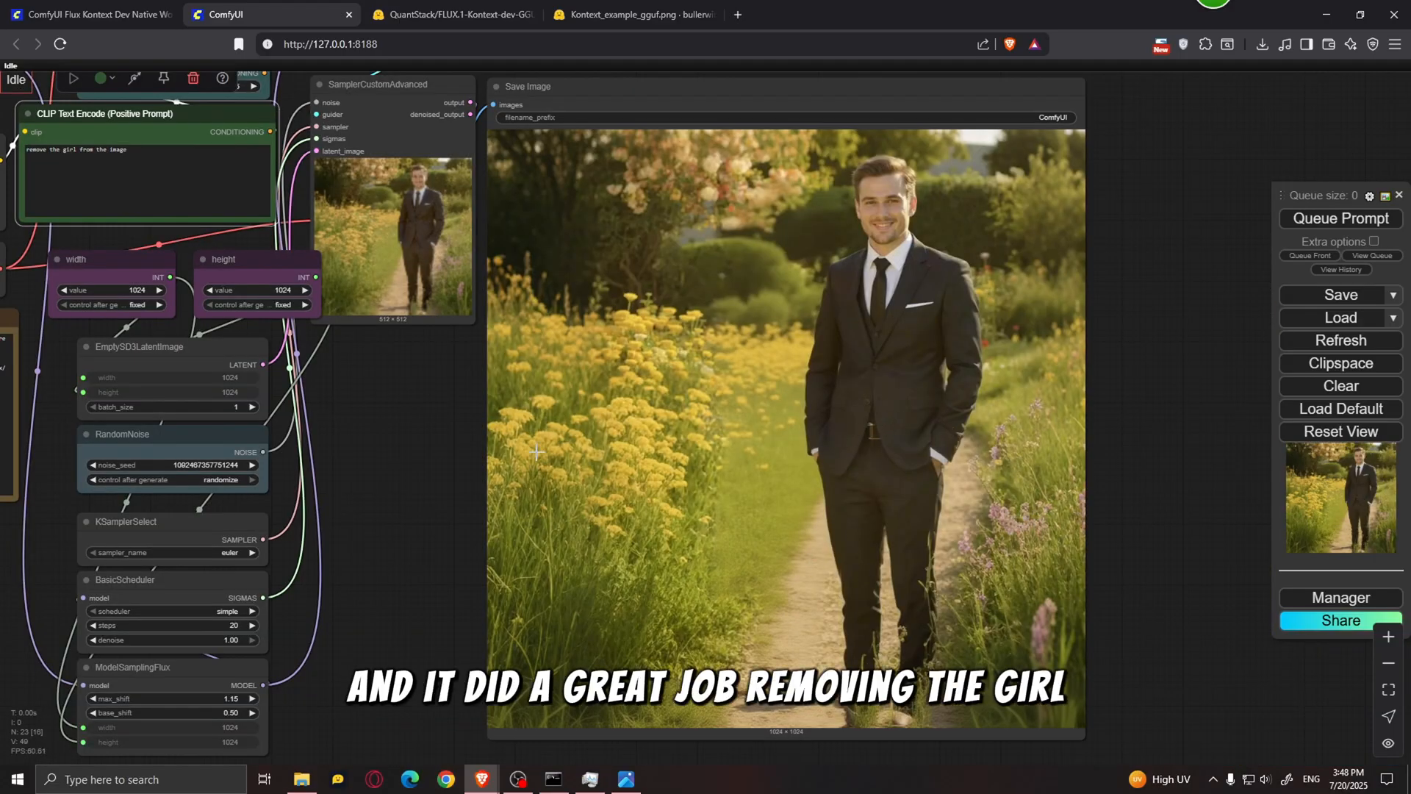
{"action": "scroll", "coordinate": [867, 650], "scroll_direction": "up", "scroll_amount": 8}
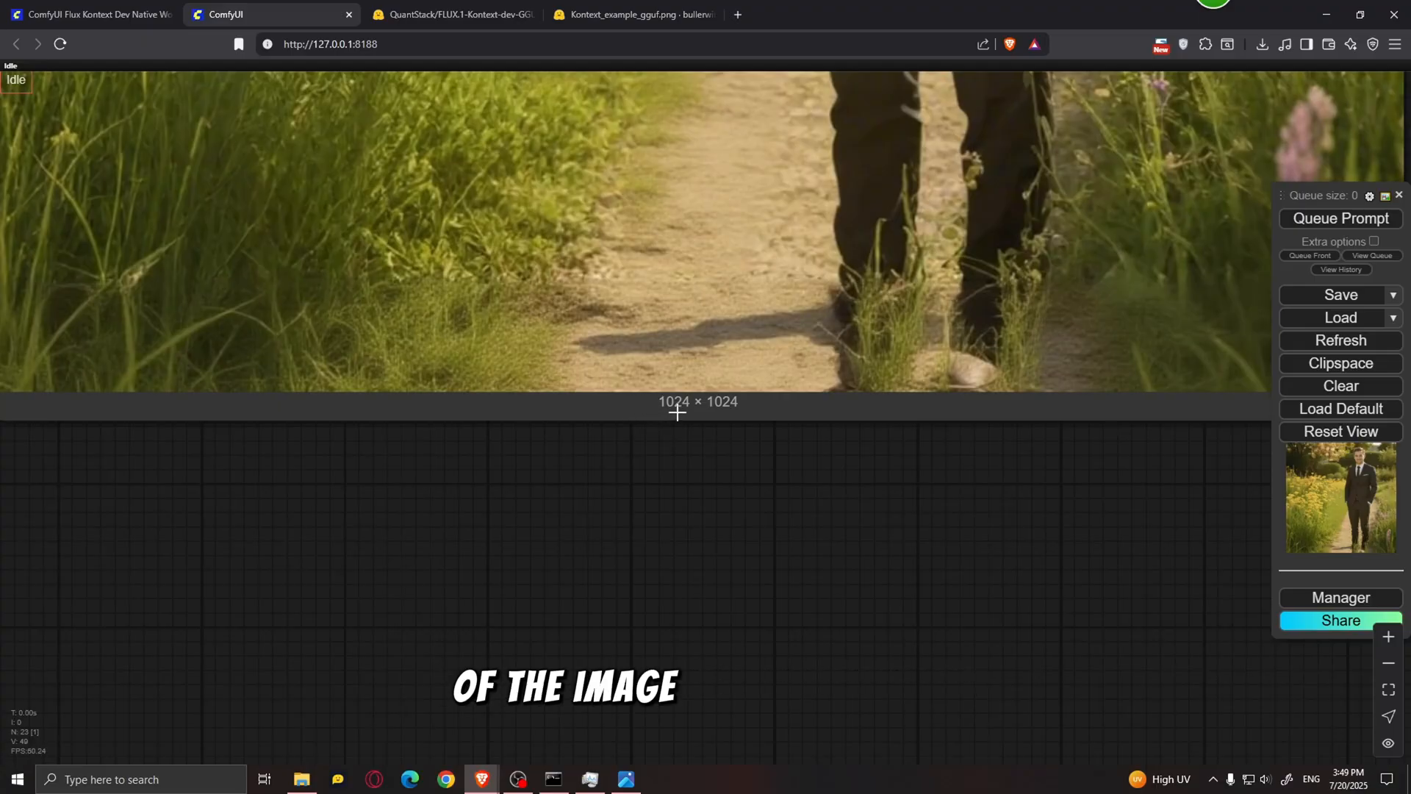
Compare the generated image's resolution with that of the original couple photo in the Load Image node.
{"action": "scroll", "coordinate": [977, 536], "scroll_direction": "down", "scroll_amount": 5}
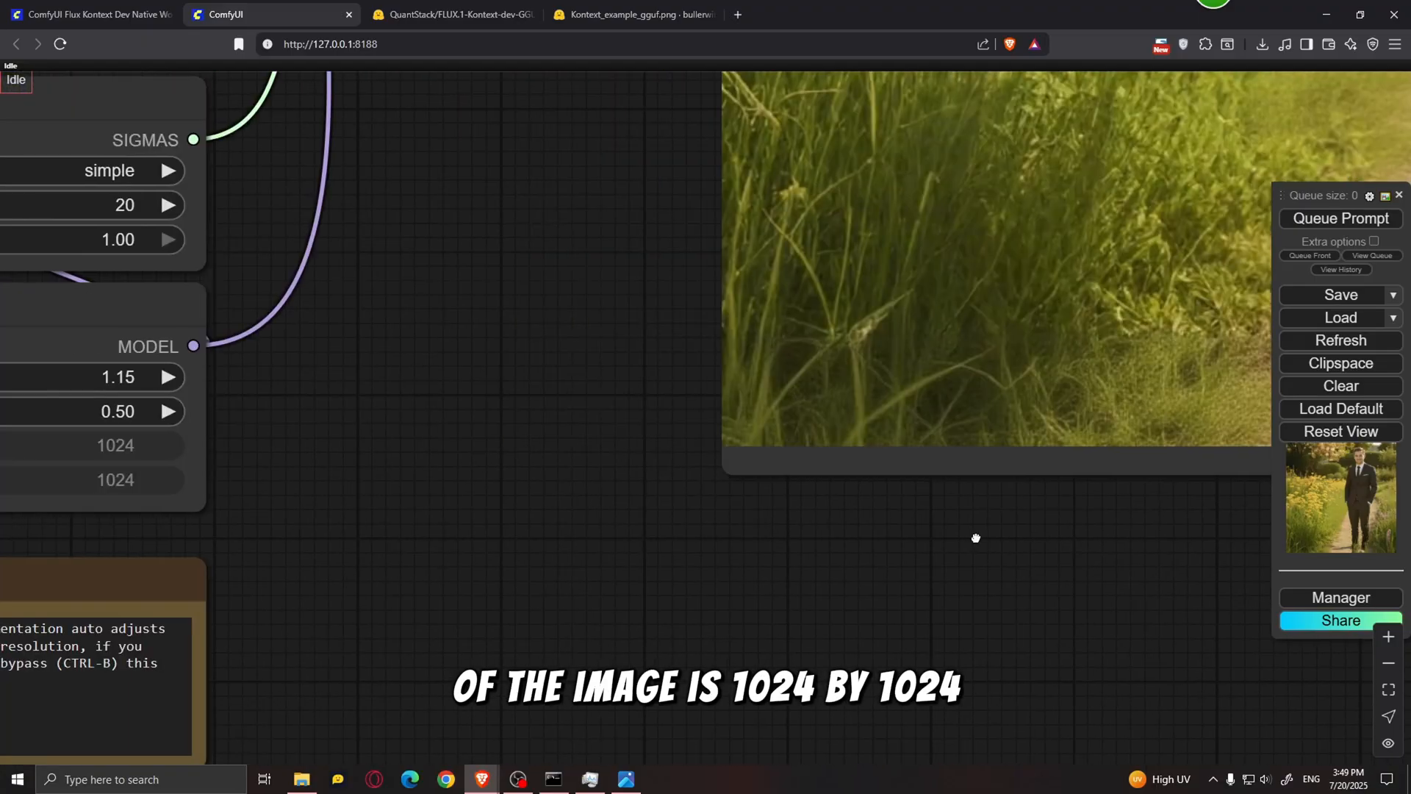
{"action": "scroll", "coordinate": [598, 488], "scroll_direction": "down", "scroll_amount": 2}
{"action": "left_click_drag", "start_coordinate": [598, 487], "coordinate": [1036, 652]}
{"action": "left_click_drag", "start_coordinate": [384, 265], "coordinate": [233, 463]}
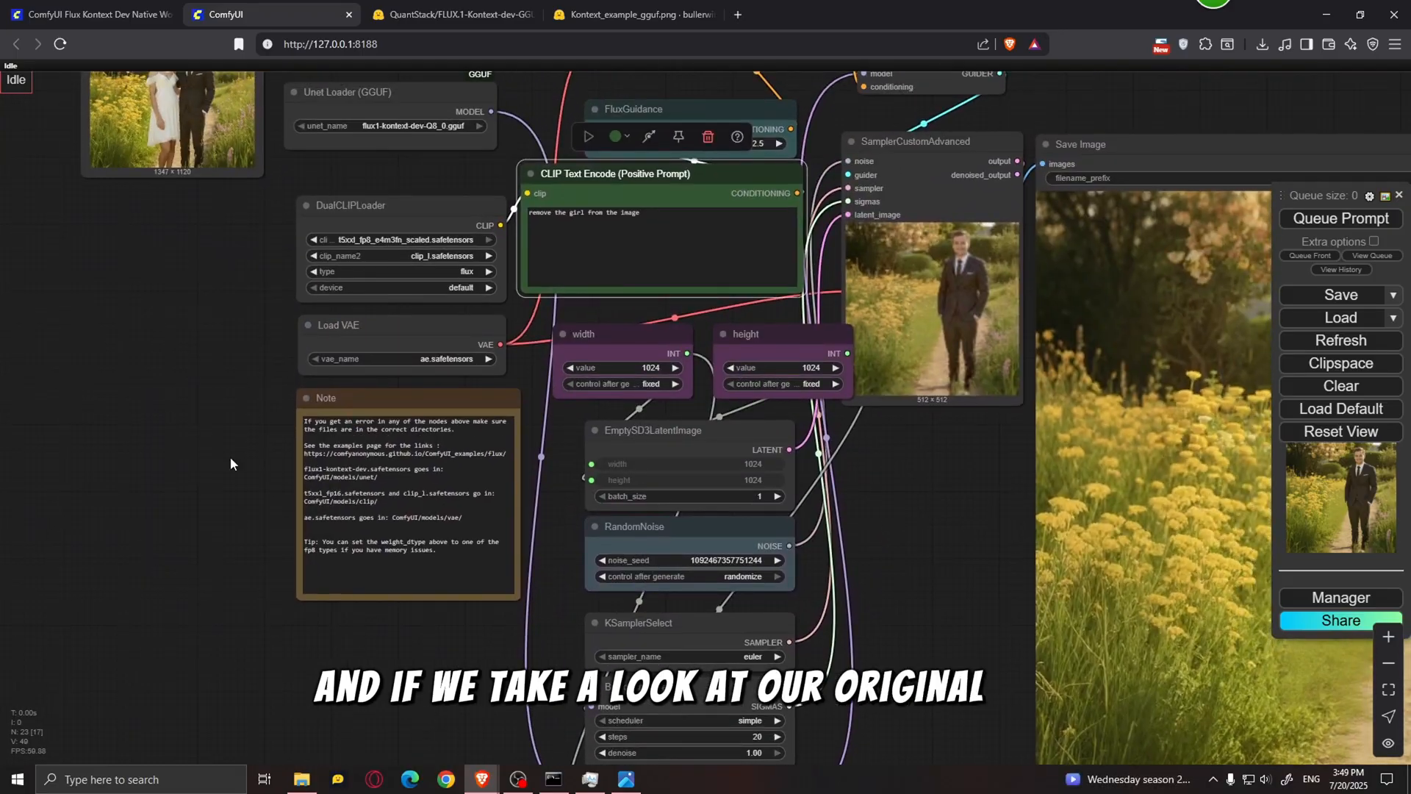
{"action": "left_click_drag", "start_coordinate": [204, 319], "coordinate": [673, 523]}
{"action": "scroll", "coordinate": [674, 522], "scroll_direction": "up", "scroll_amount": 6}
{"action": "left_click_drag", "start_coordinate": [659, 347], "coordinate": [564, 586]}
{"action": "scroll", "coordinate": [557, 573], "scroll_direction": "up", "scroll_amount": 4}
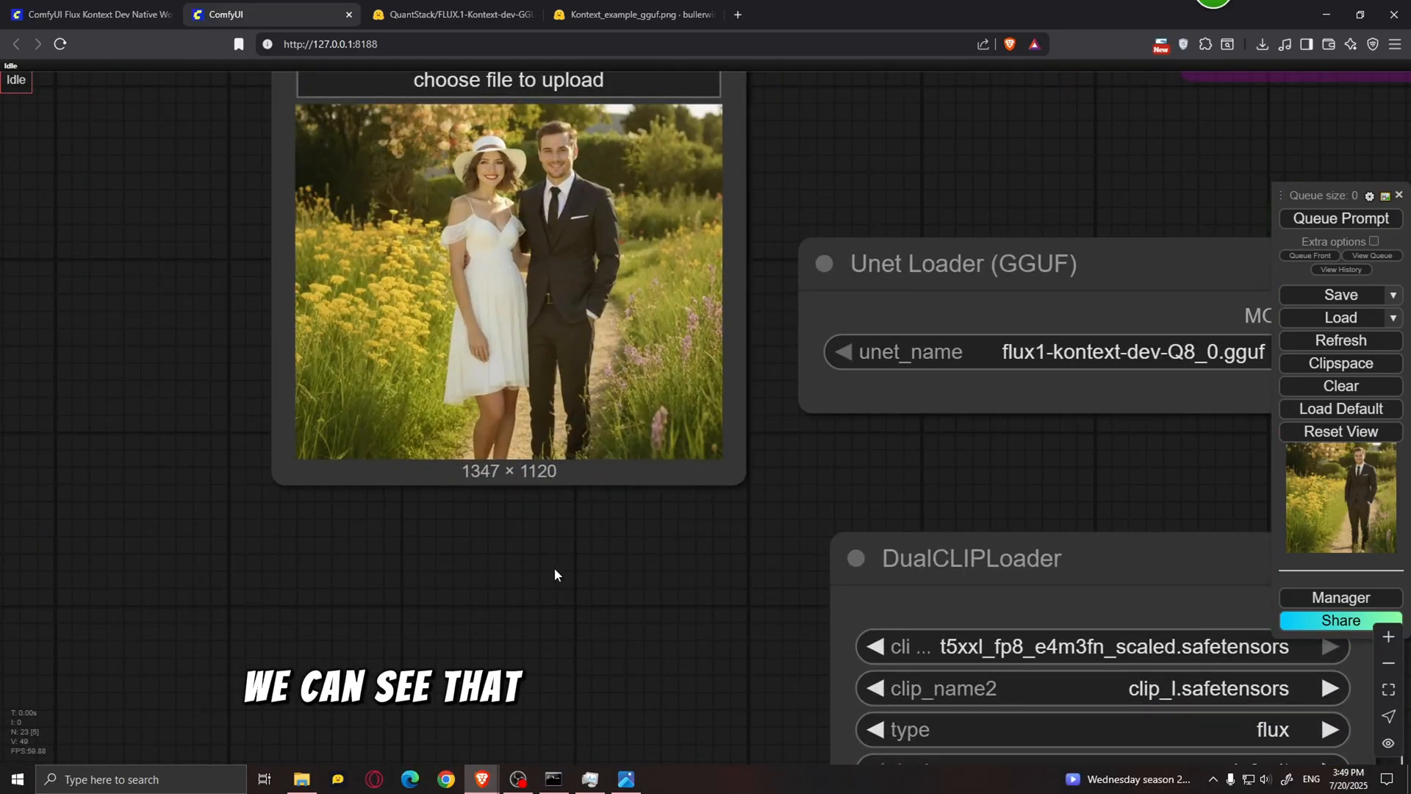
{"action": "scroll", "coordinate": [556, 489], "scroll_direction": "down", "scroll_amount": 6}
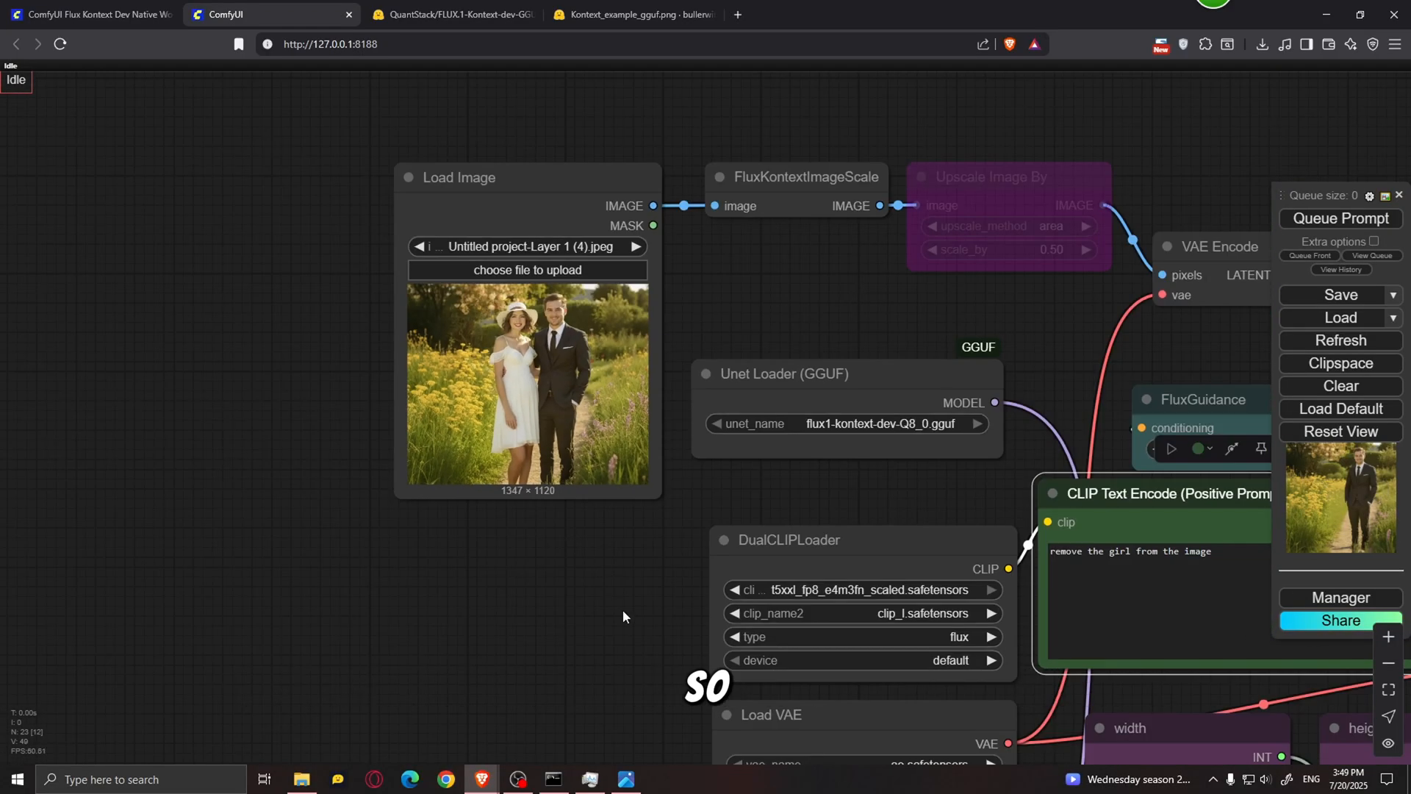
Open the width node's value for editing.
{"action": "left_click_drag", "start_coordinate": [622, 611], "coordinate": [261, 317]}
{"action": "scroll", "coordinate": [251, 420], "scroll_direction": "down", "scroll_amount": 2}
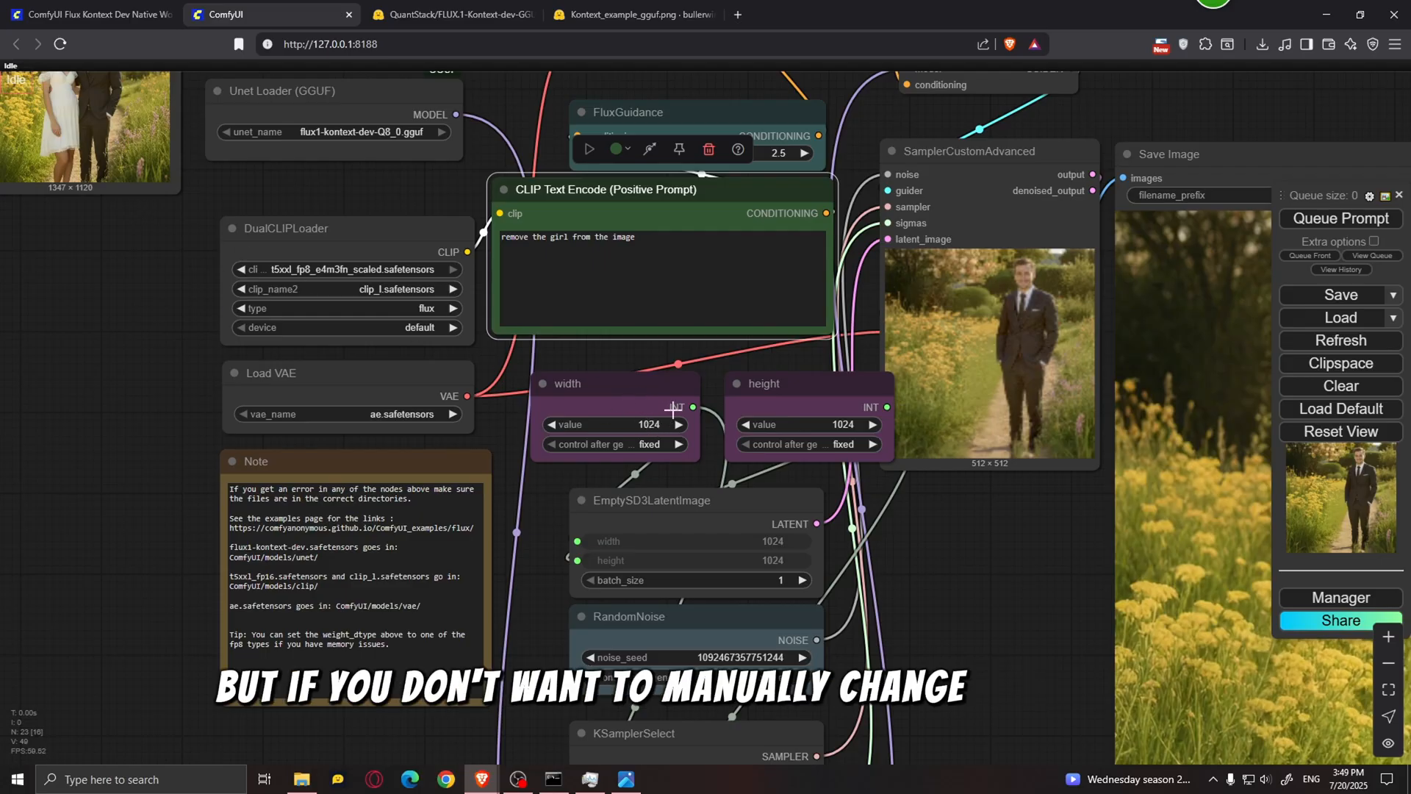
{"action": "left_click", "coordinate": [652, 426]}
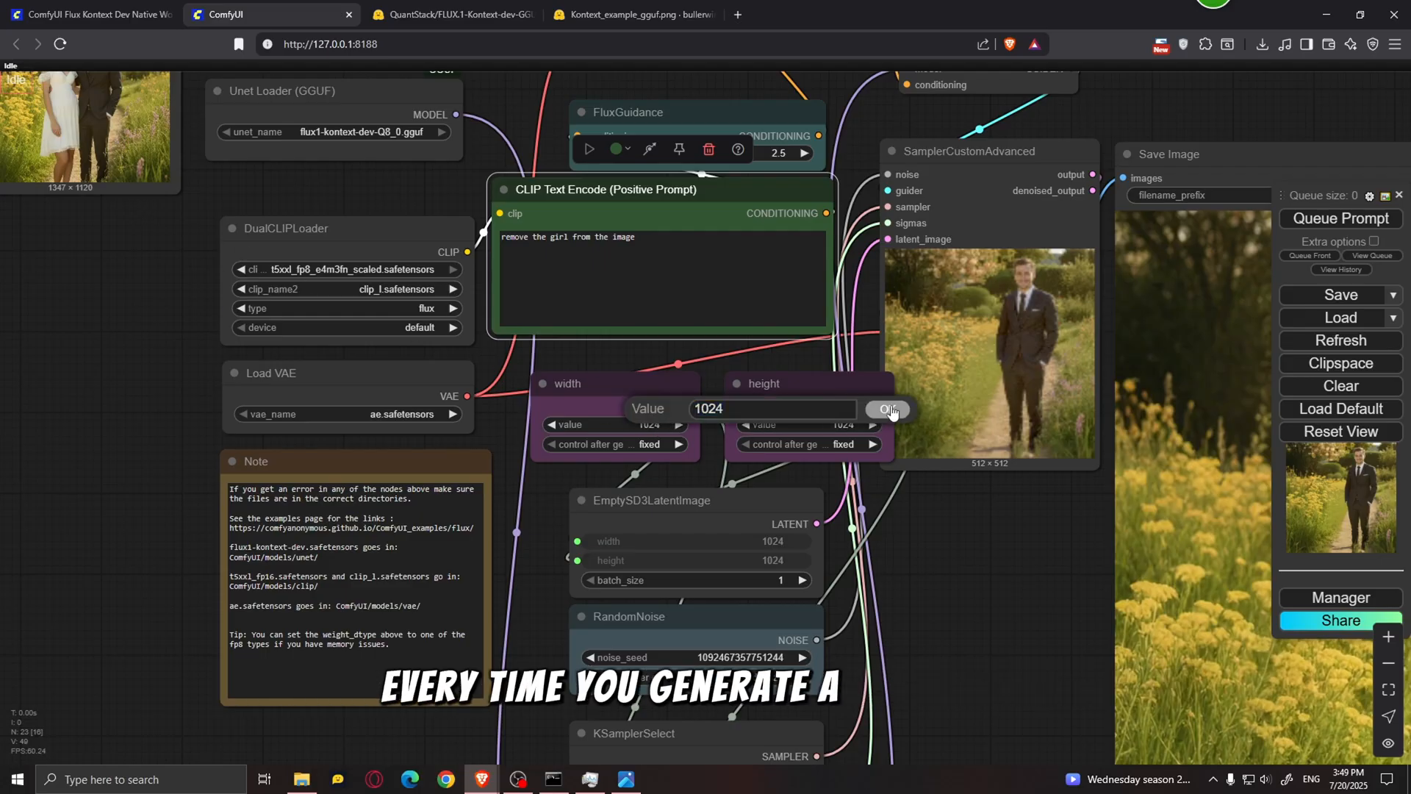
Add a Get Image Size node from essentials in the empty area below the Load Image node.
{"action": "left_click_drag", "start_coordinate": [175, 418], "coordinate": [642, 441]}
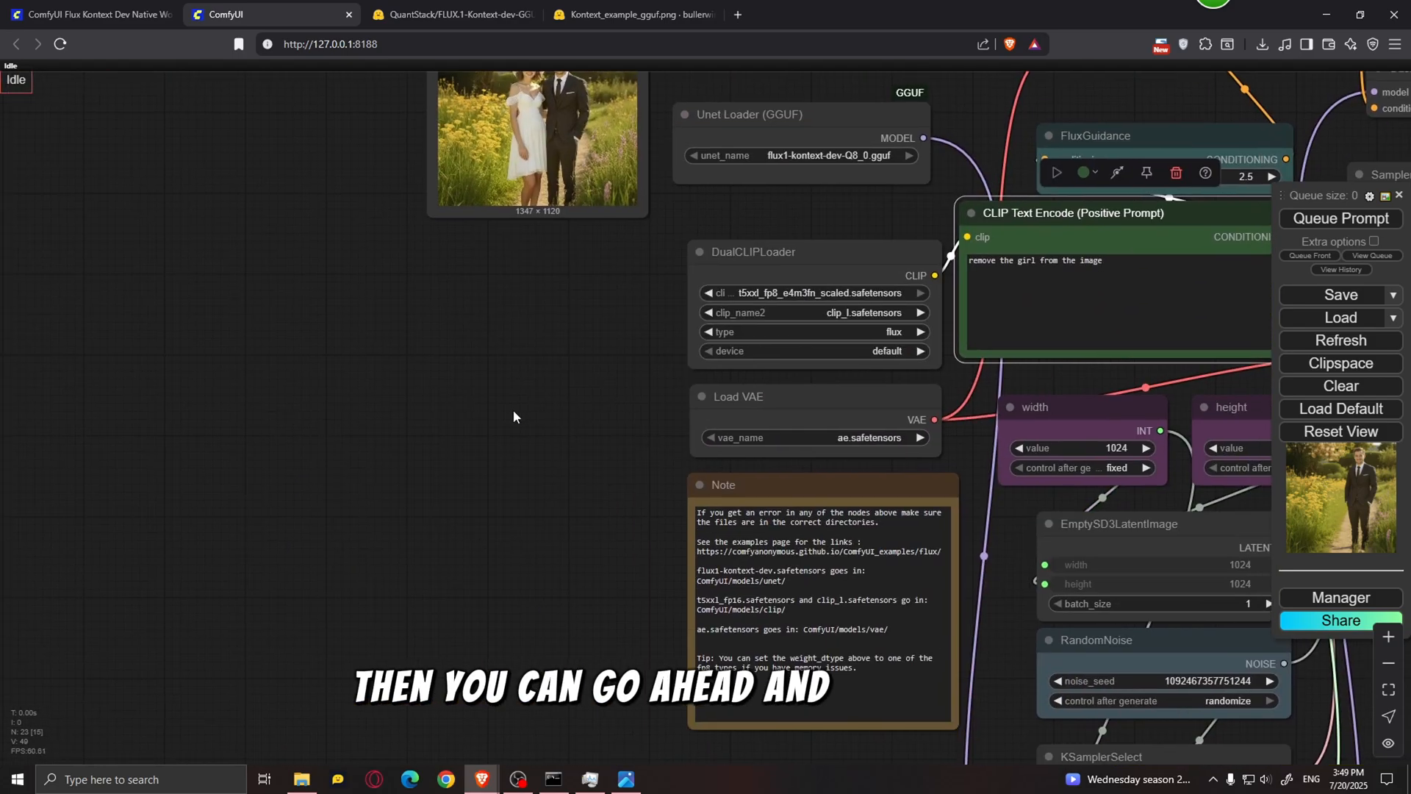
{"action": "double_click", "coordinate": [484, 386]}
{"action": "type", "text": "get"}
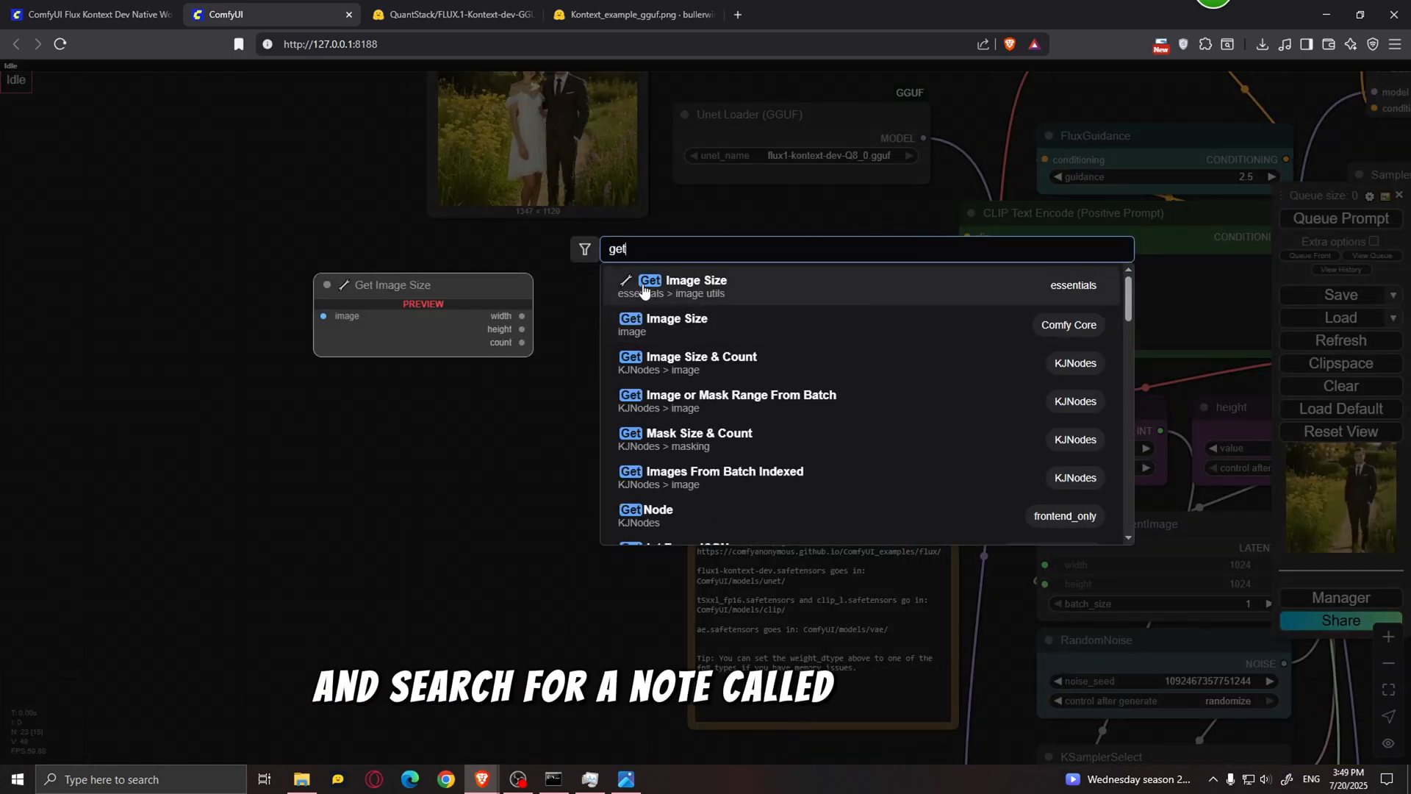
{"action": "left_click", "coordinate": [721, 290]}
{"action": "scroll", "coordinate": [655, 375], "scroll_direction": "down", "scroll_amount": 3}
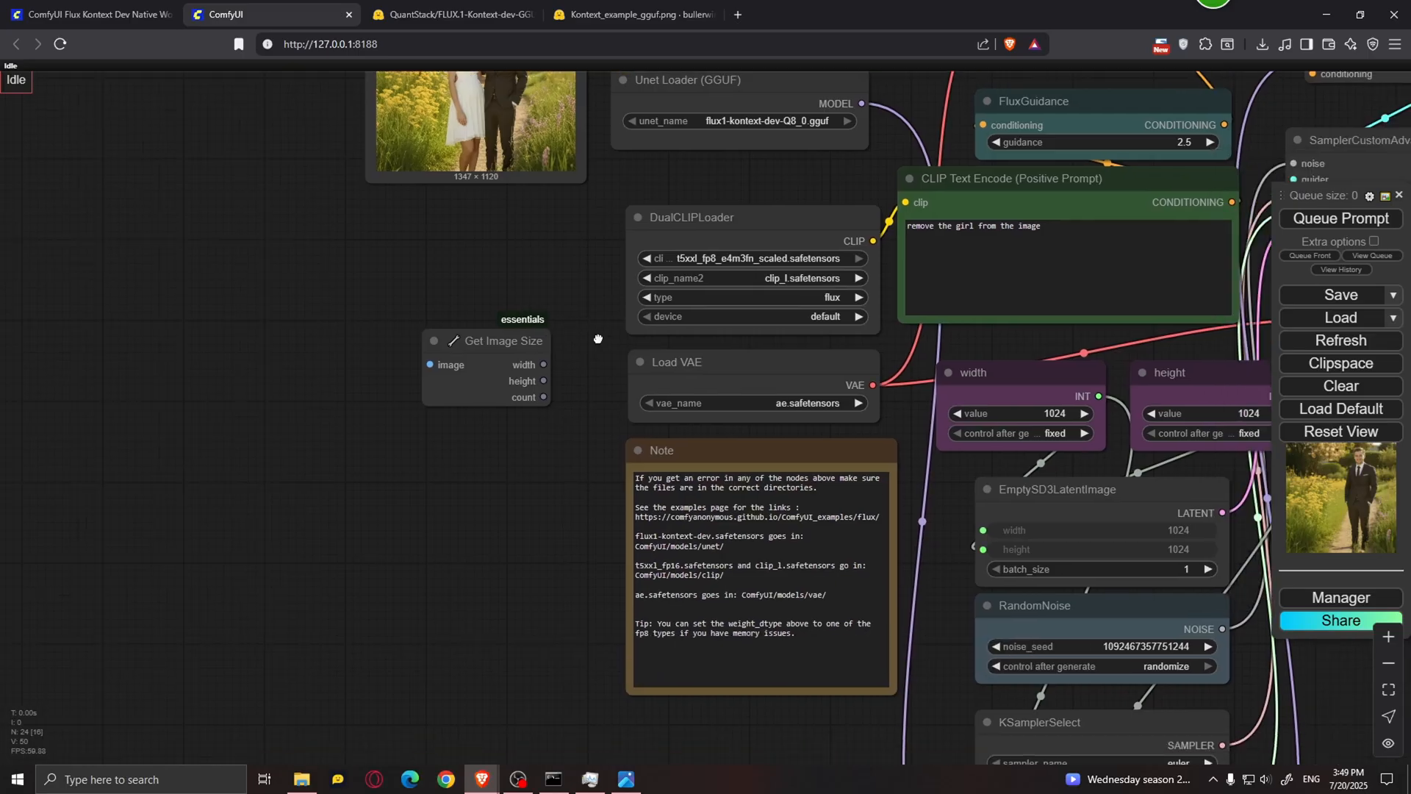
{"action": "scroll", "coordinate": [517, 345], "scroll_direction": "down", "scroll_amount": 2}
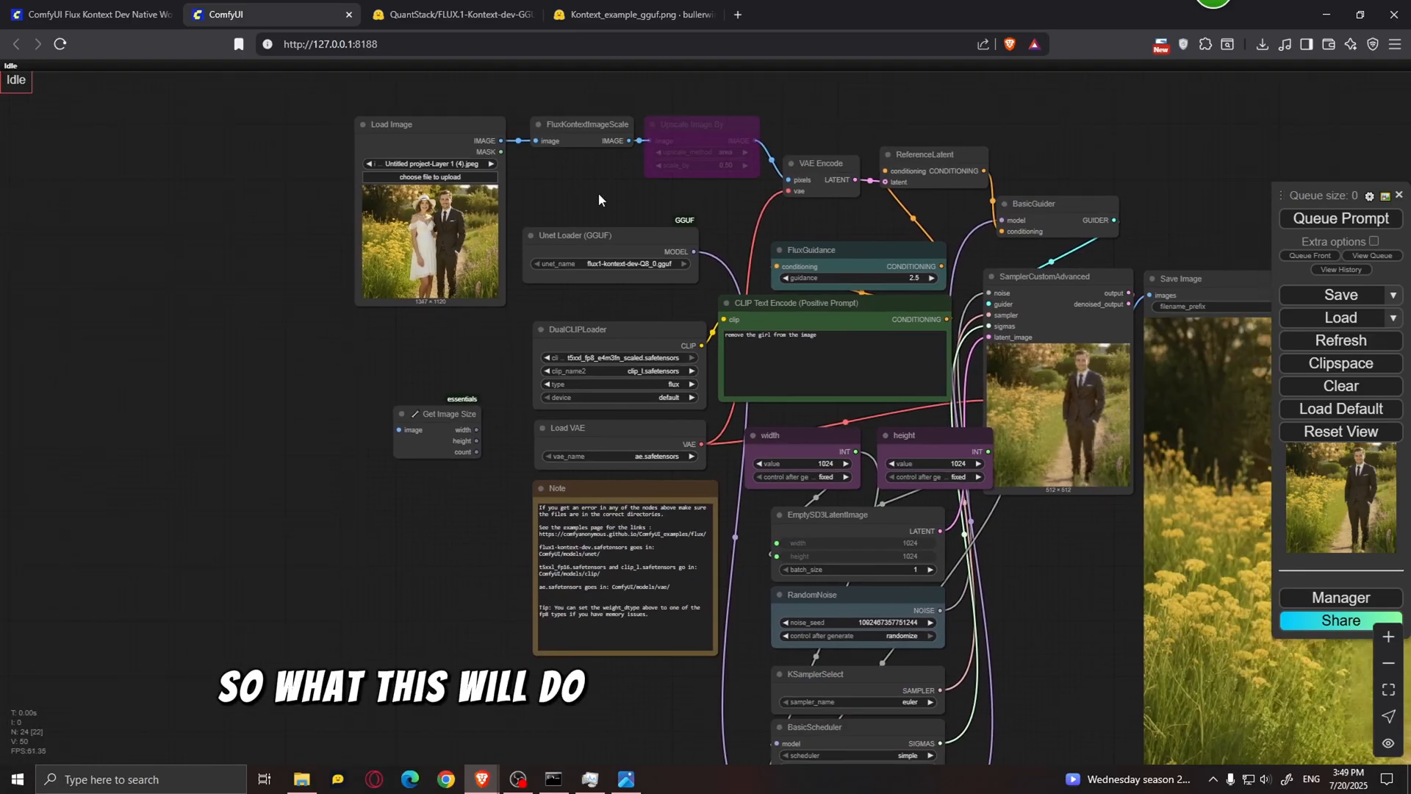
Connect the Load Image node's IMAGE output to the image input of the Get Image Size node.
{"action": "scroll", "coordinate": [613, 165], "scroll_direction": "up", "scroll_amount": 2}
{"action": "left_click_drag", "start_coordinate": [475, 134], "coordinate": [356, 479]}
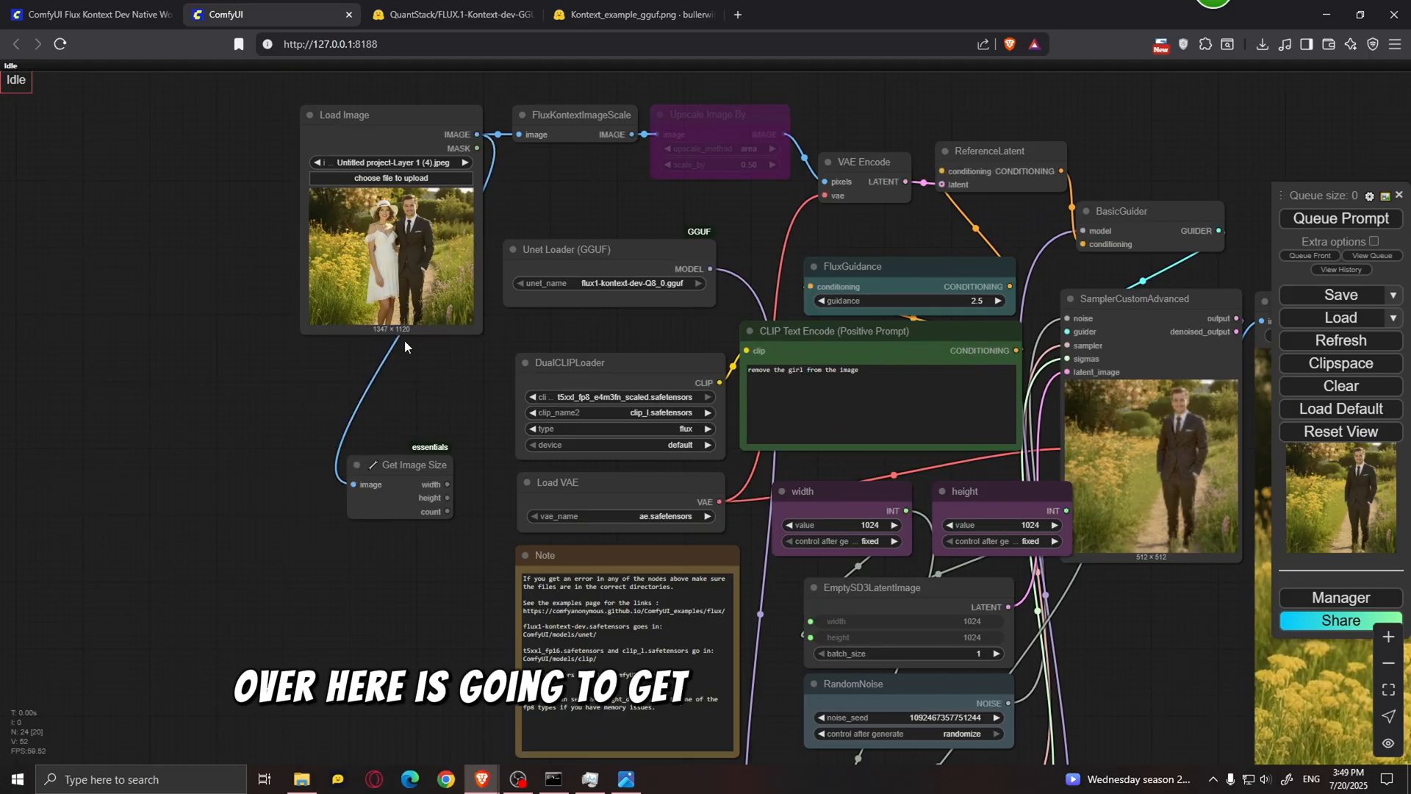
{"action": "scroll", "coordinate": [421, 340], "scroll_direction": "up", "scroll_amount": 1}
Bypass the purple width and height primitive nodes.
{"action": "left_click_drag", "start_coordinate": [453, 394], "coordinate": [372, 255]}
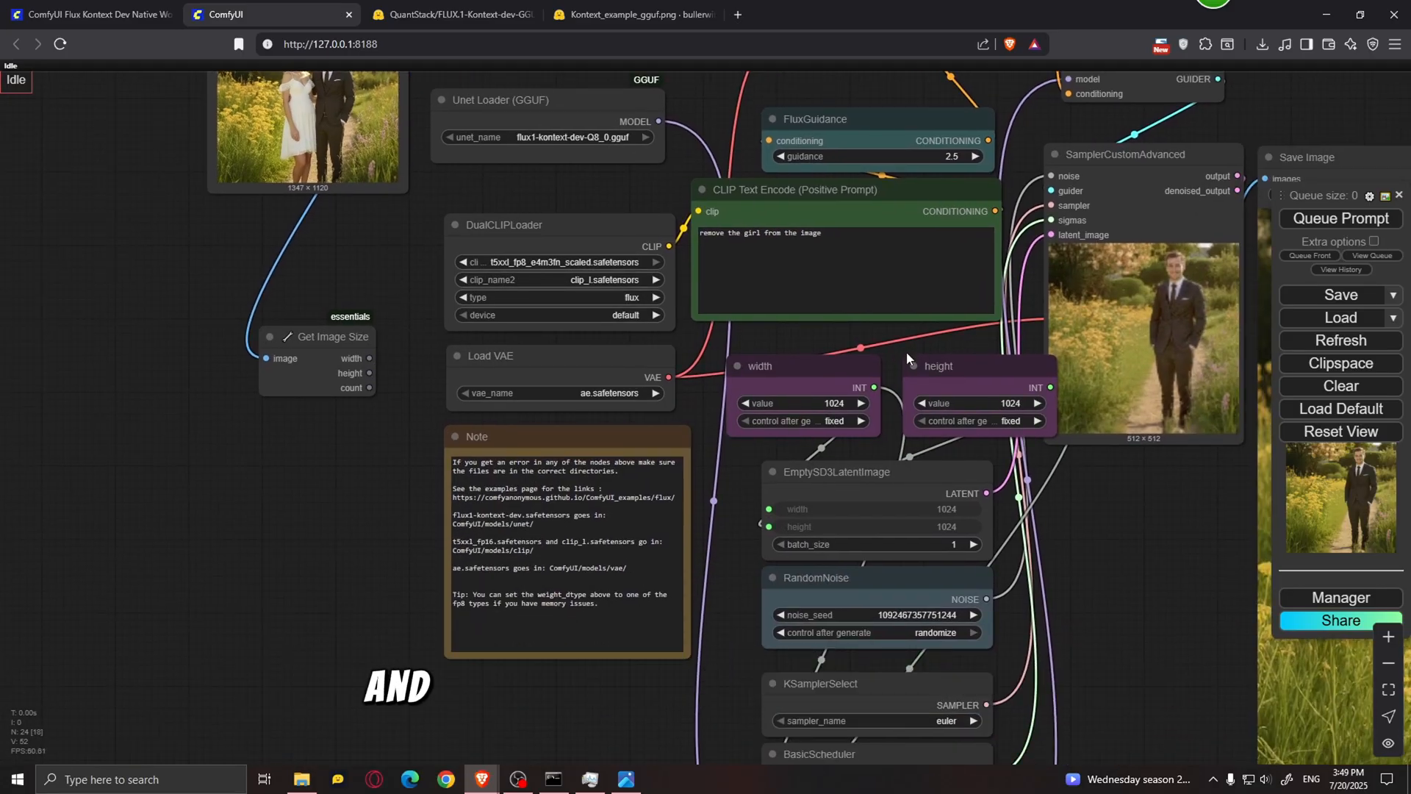
{"action": "left_click", "coordinate": [816, 373]}
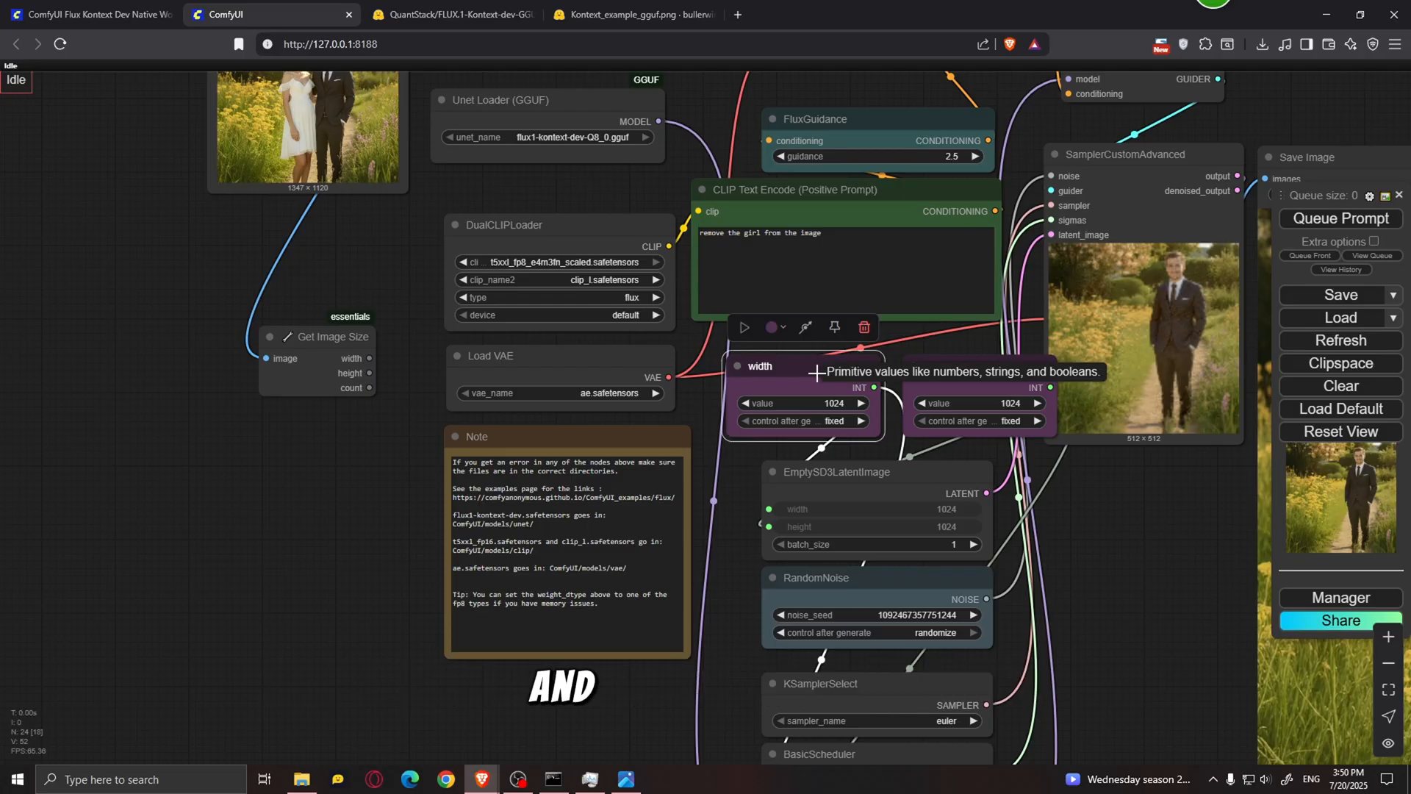
{"action": "key", "text": "ctrl+b"}
{"action": "left_click", "coordinate": [985, 383]}
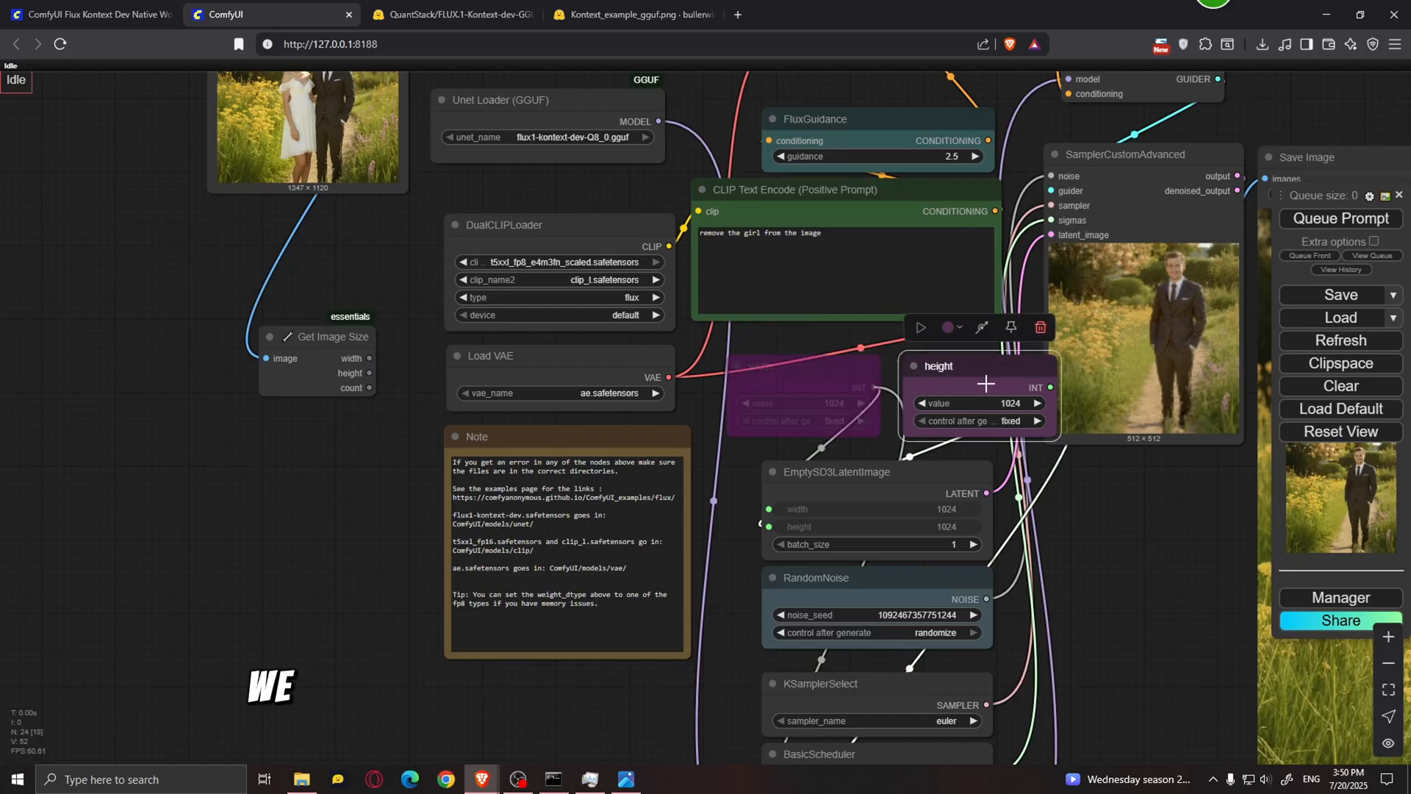
{"action": "key", "text": "ctrl+b"}
Connect Get Image Size's width and height outputs to the matching inputs of the EmptySD3LatentImage and ModelSamplingFlux nodes.
{"action": "left_click_drag", "start_coordinate": [324, 336], "coordinate": [768, 526]}
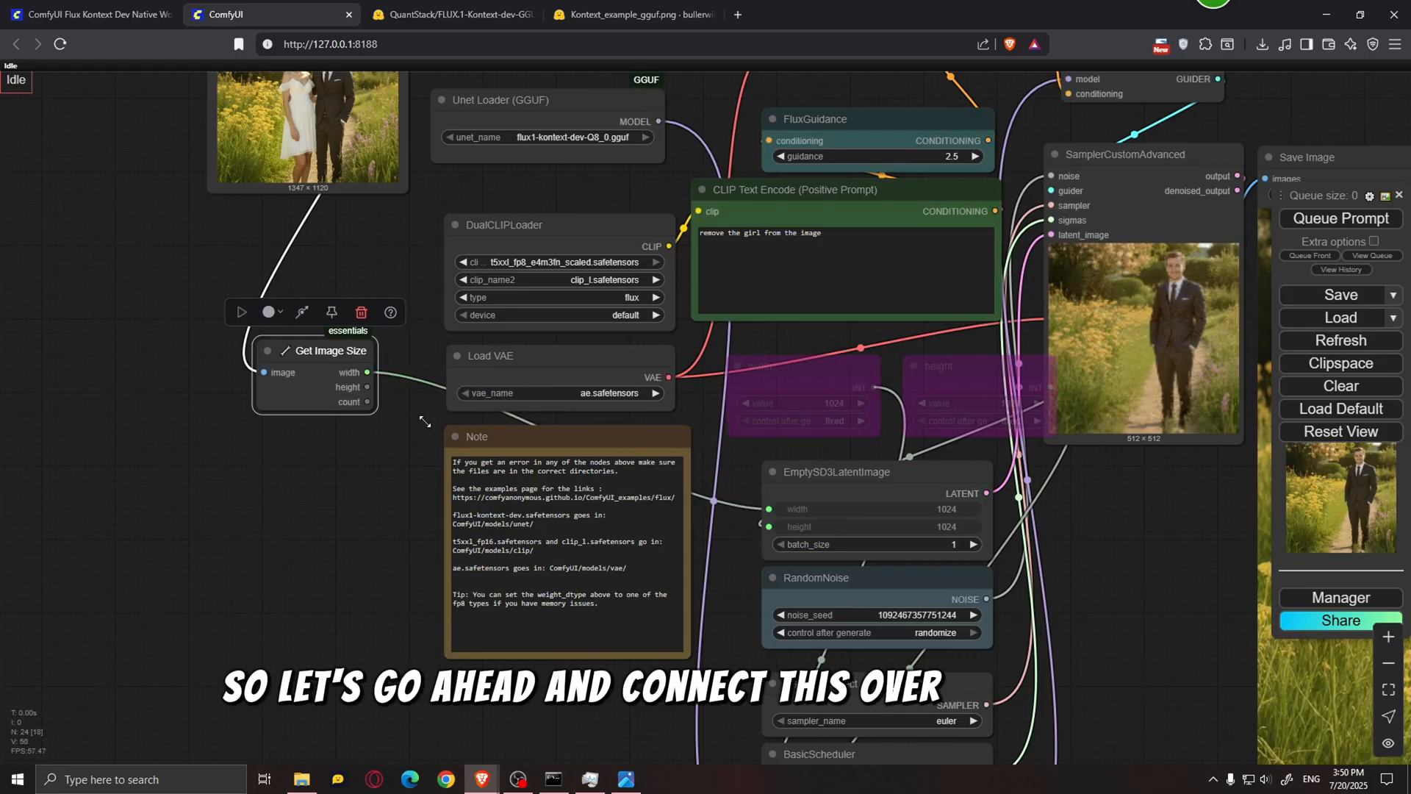
{"action": "left_click_drag", "start_coordinate": [368, 386], "coordinate": [770, 526]}
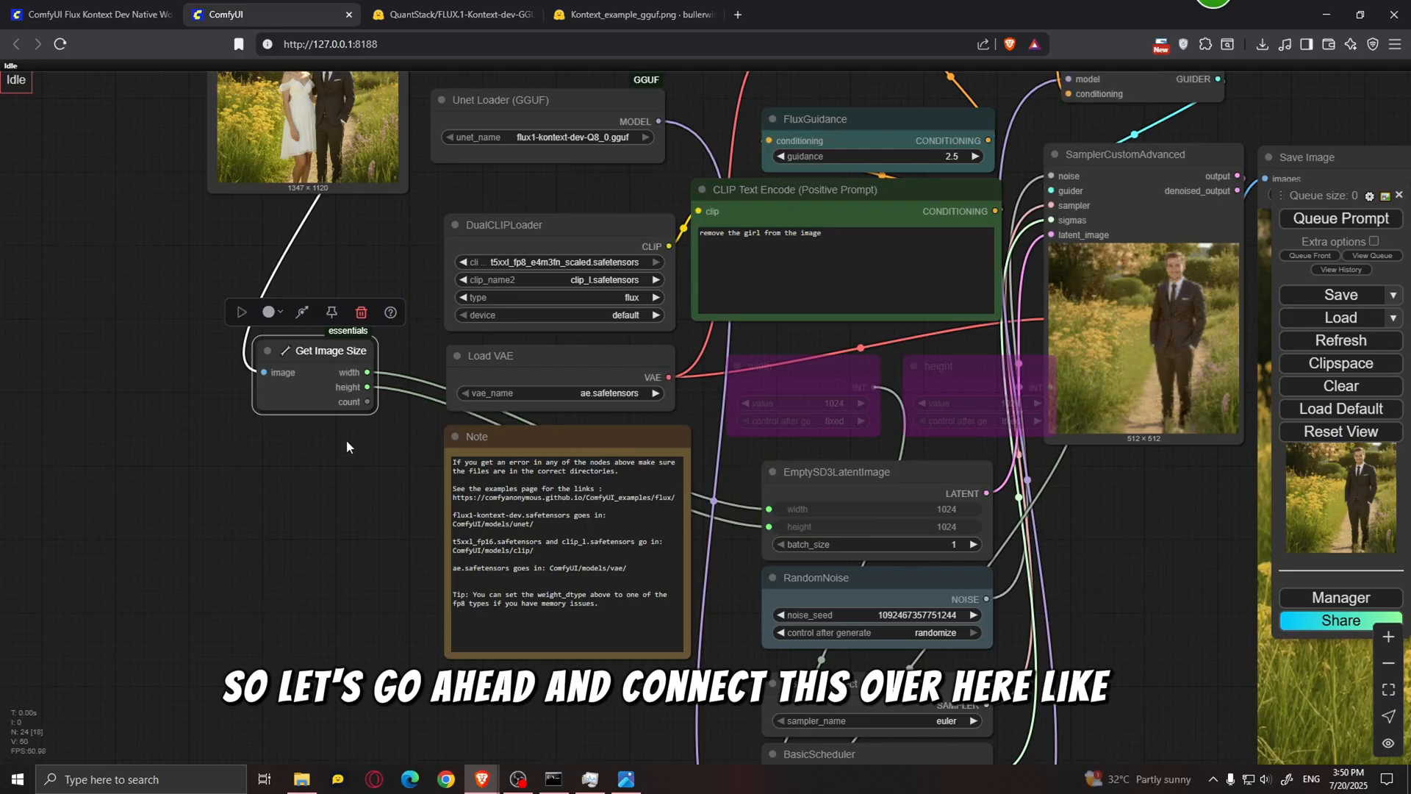
{"action": "scroll", "coordinate": [371, 372], "scroll_direction": "down", "scroll_amount": 3}
{"action": "left_click_drag", "start_coordinate": [365, 174], "coordinate": [728, 682]}
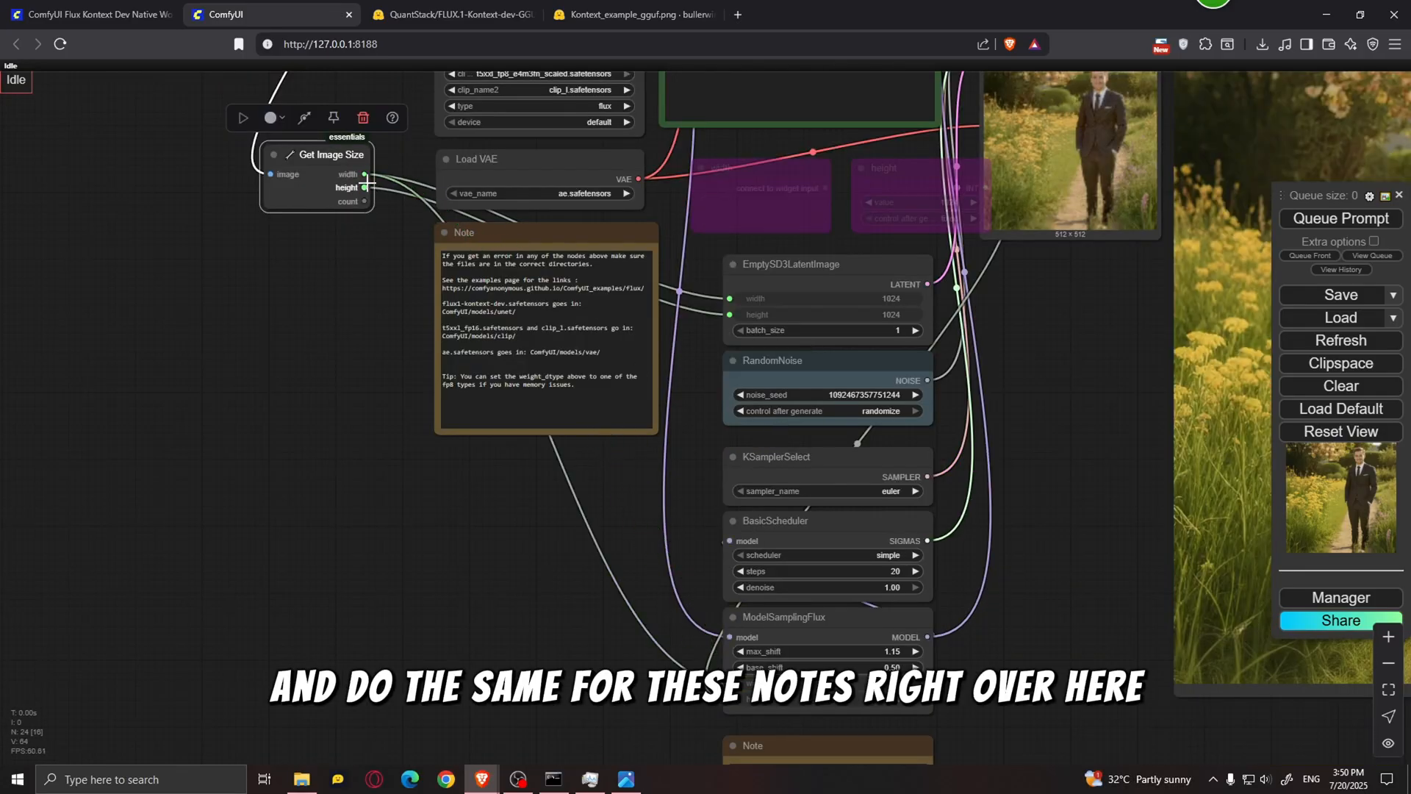
{"action": "left_click_drag", "start_coordinate": [344, 335], "coordinate": [350, 582]}
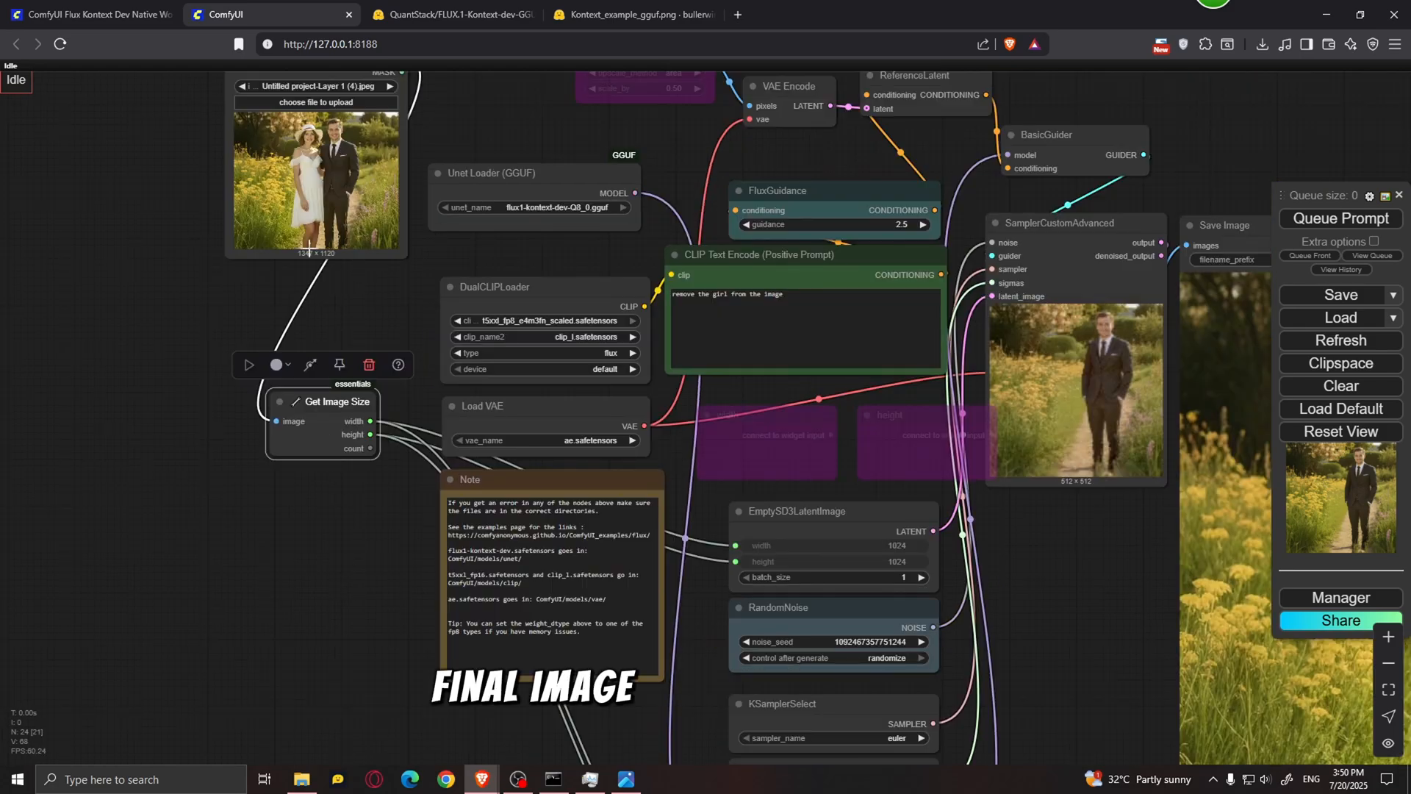
{"action": "scroll", "coordinate": [344, 165], "scroll_direction": "up", "scroll_amount": 2}
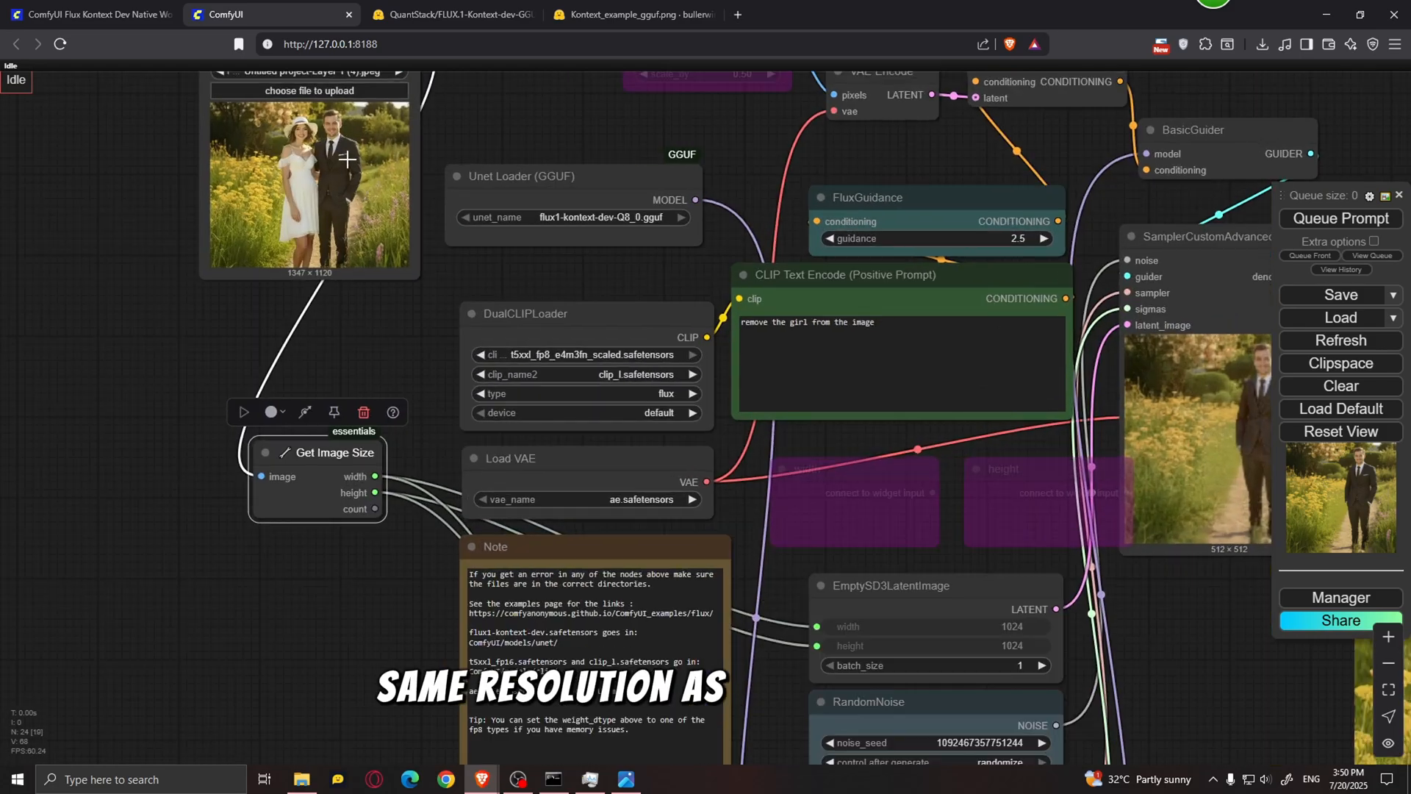
{"action": "left_click_drag", "start_coordinate": [384, 318], "coordinate": [469, 441]}
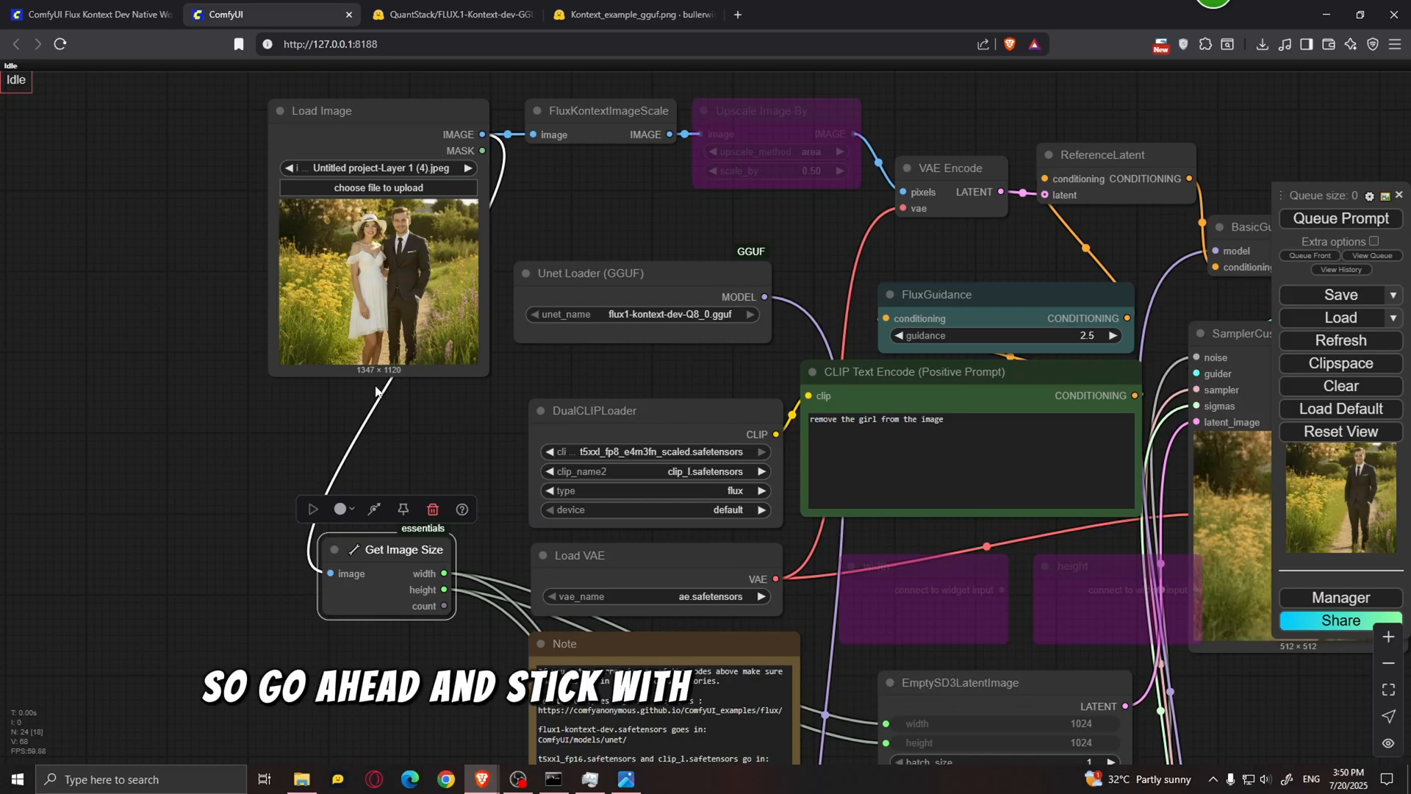
Queue the workflow with the wide image of the woman at sunset and the prompt "give her a pair of fency round sunglasses".
{"action": "scroll", "coordinate": [376, 390], "scroll_direction": "up", "scroll_amount": 5}
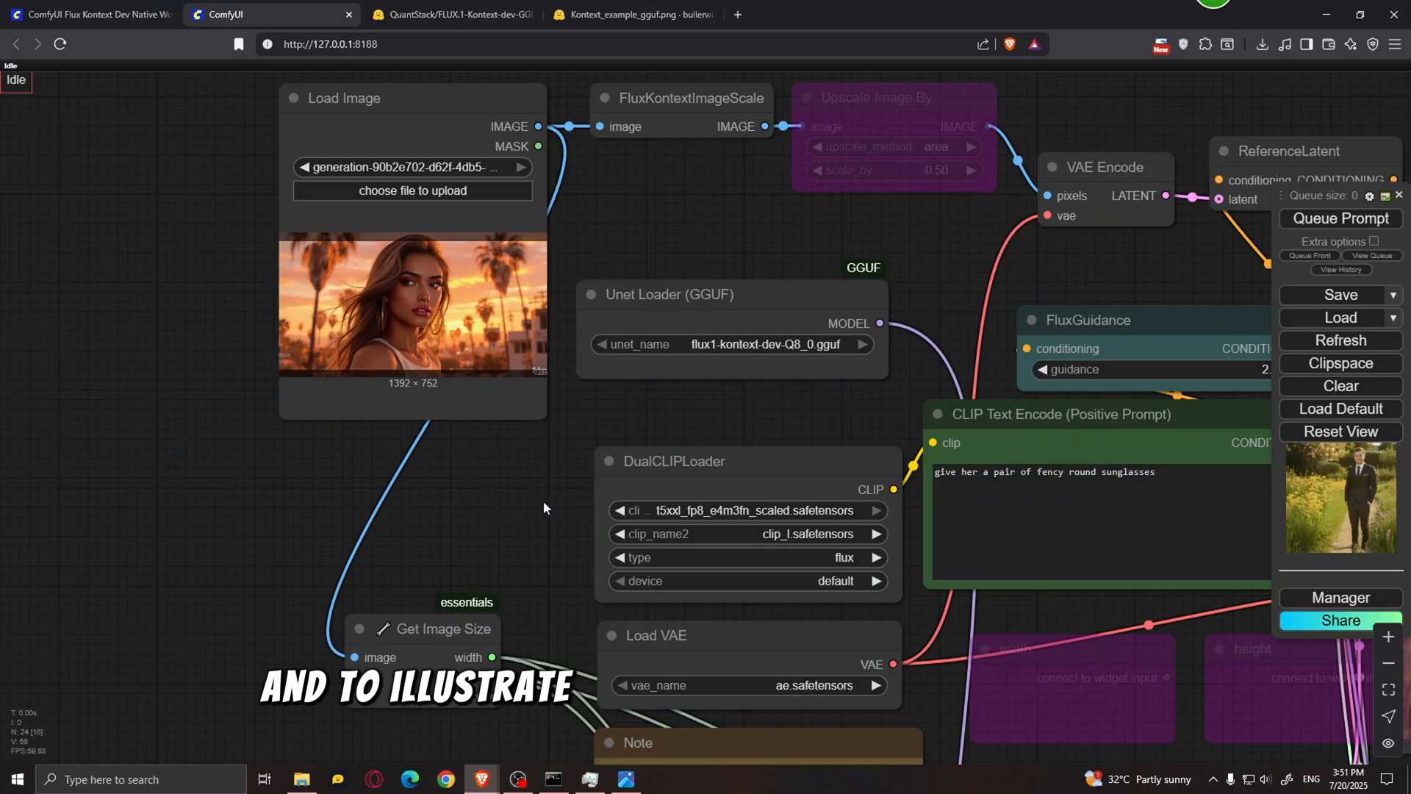
{"action": "scroll", "coordinate": [543, 500], "scroll_direction": "up", "scroll_amount": 2}
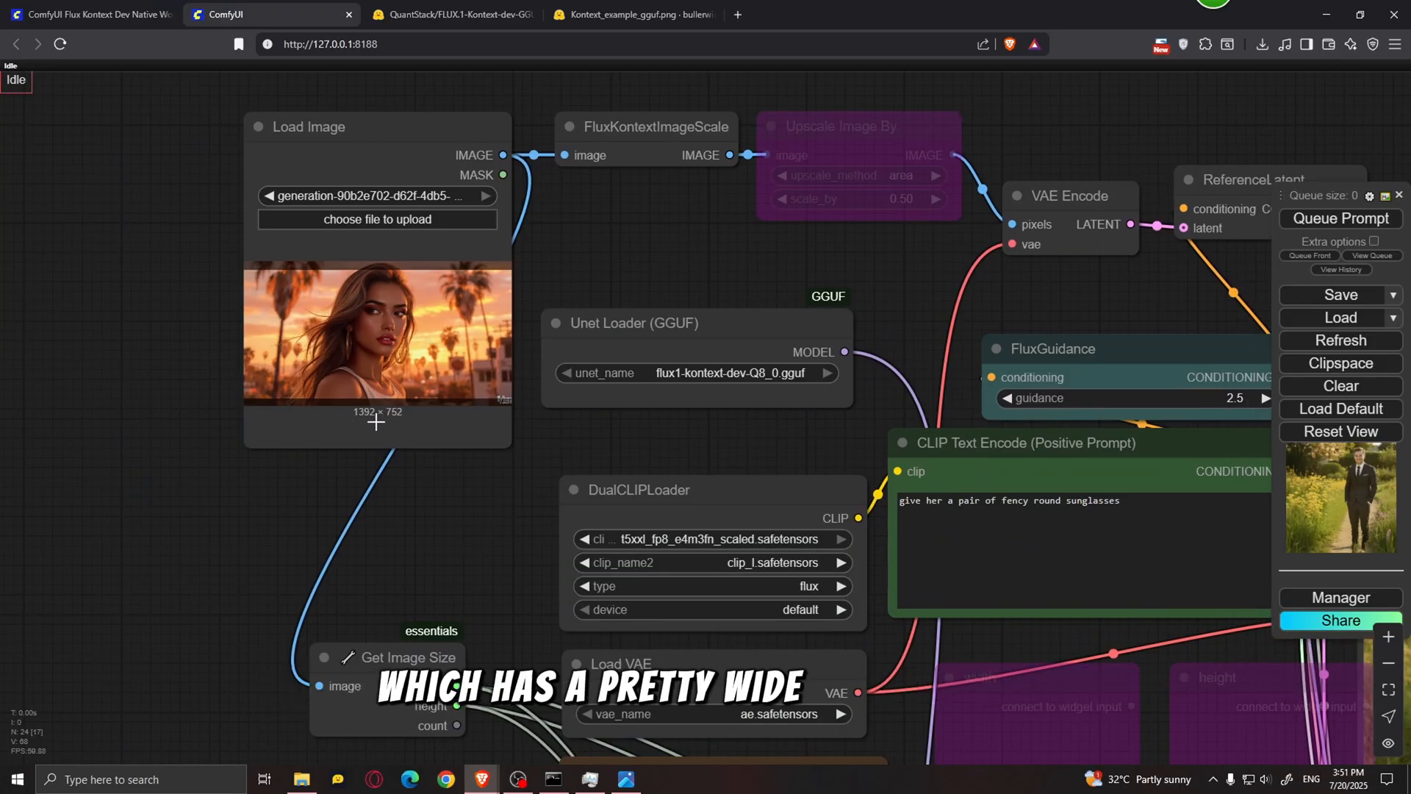
{"action": "left_click_drag", "start_coordinate": [697, 445], "coordinate": [350, 371]}
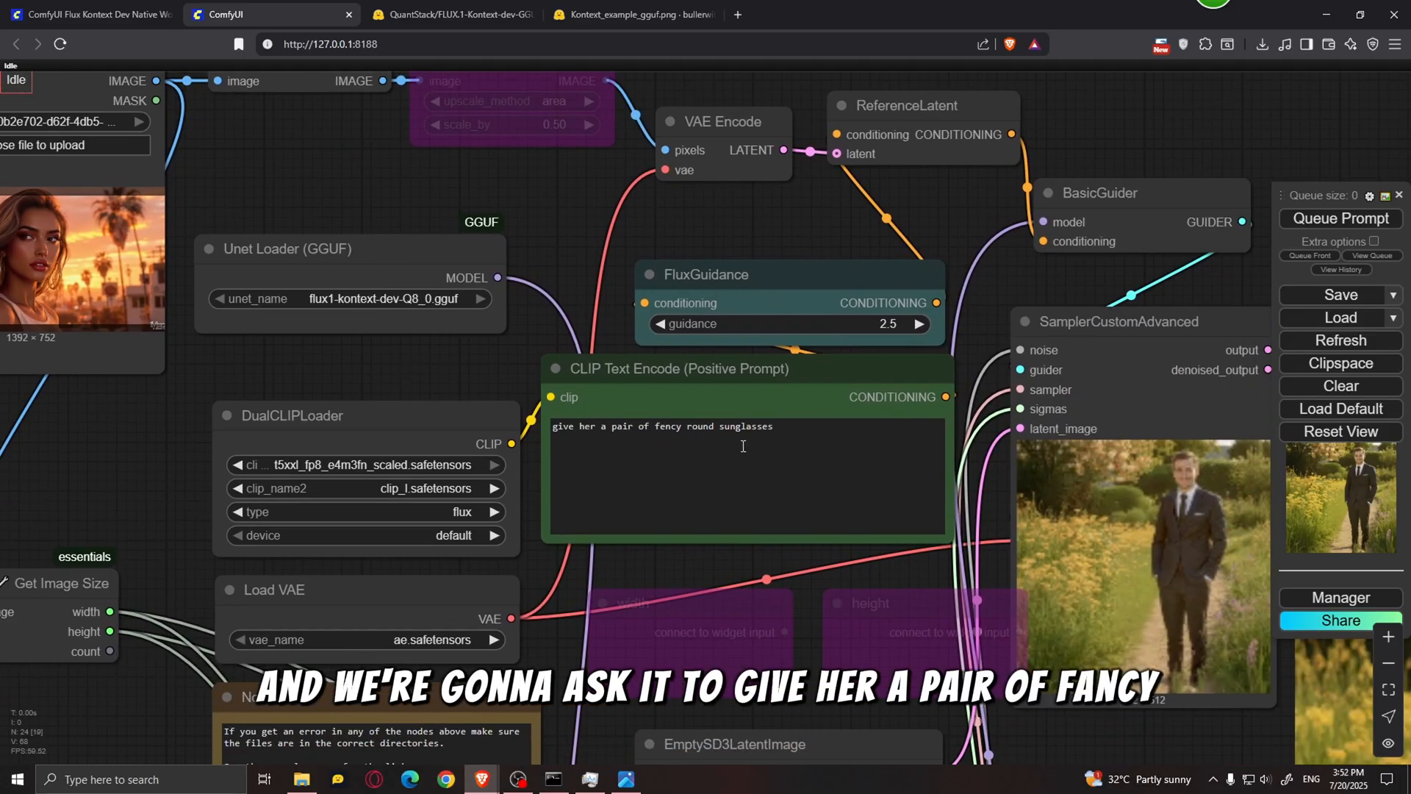
{"action": "scroll", "coordinate": [659, 355], "scroll_direction": "down", "scroll_amount": 4}
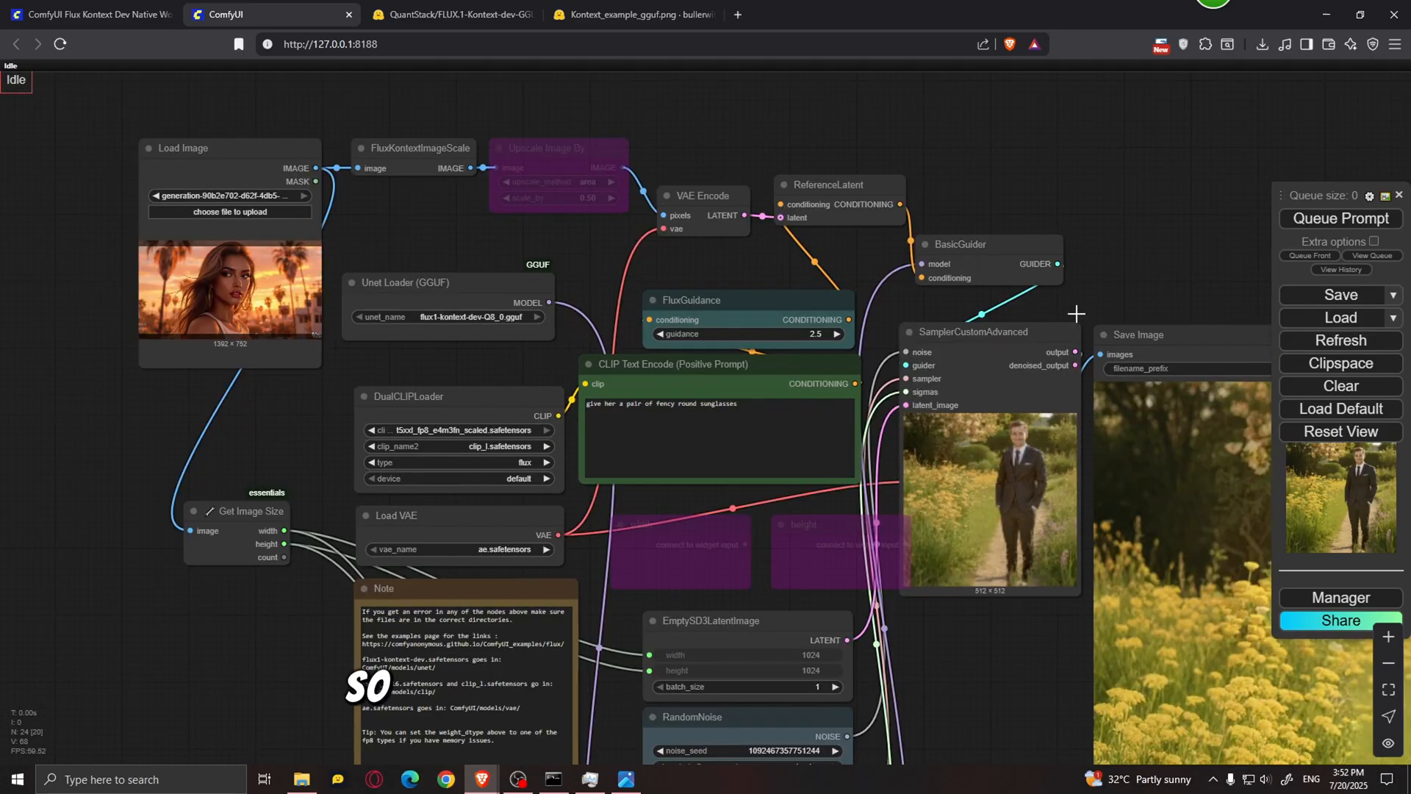
{"action": "left_click", "coordinate": [1333, 219]}
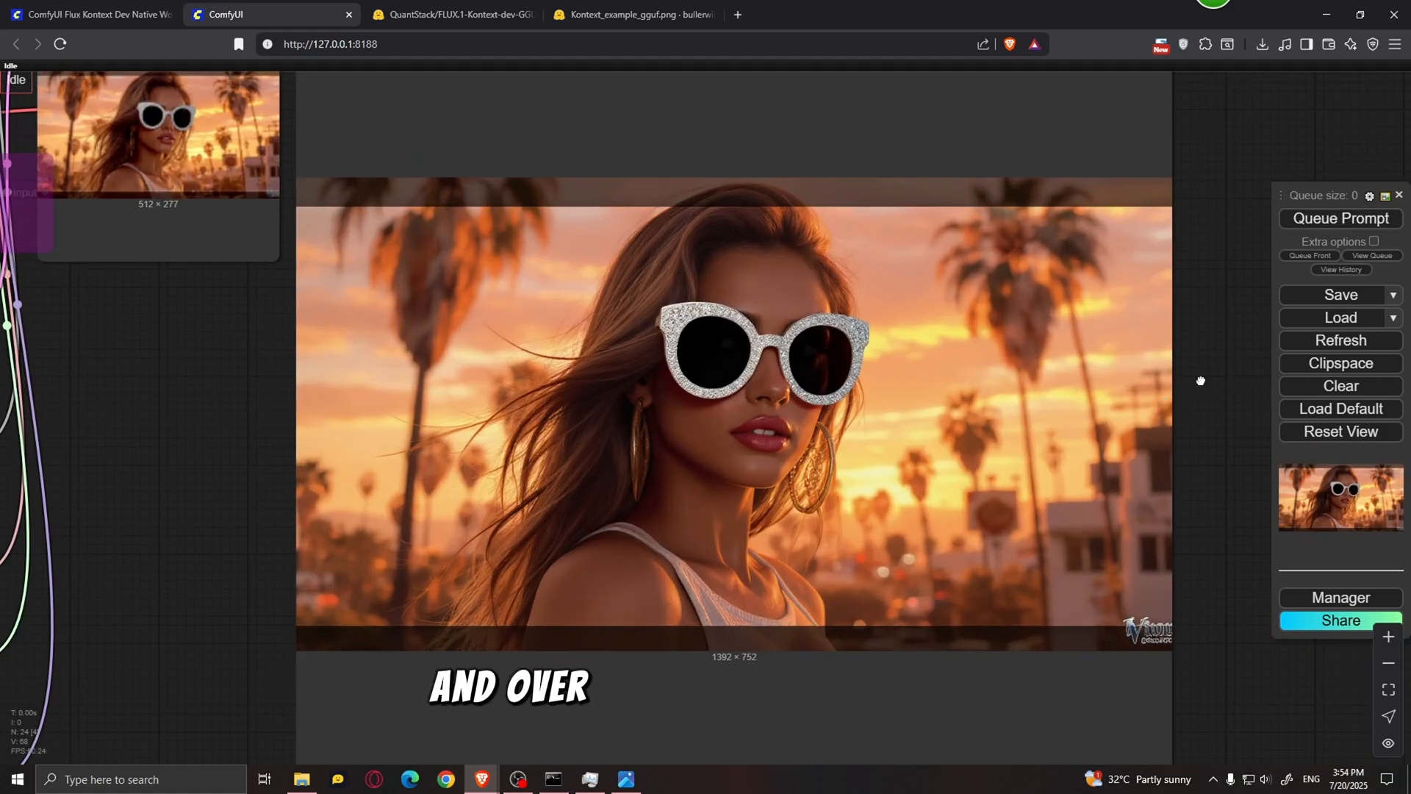
{"action": "left_click_drag", "start_coordinate": [1201, 381], "coordinate": [1142, 381]}
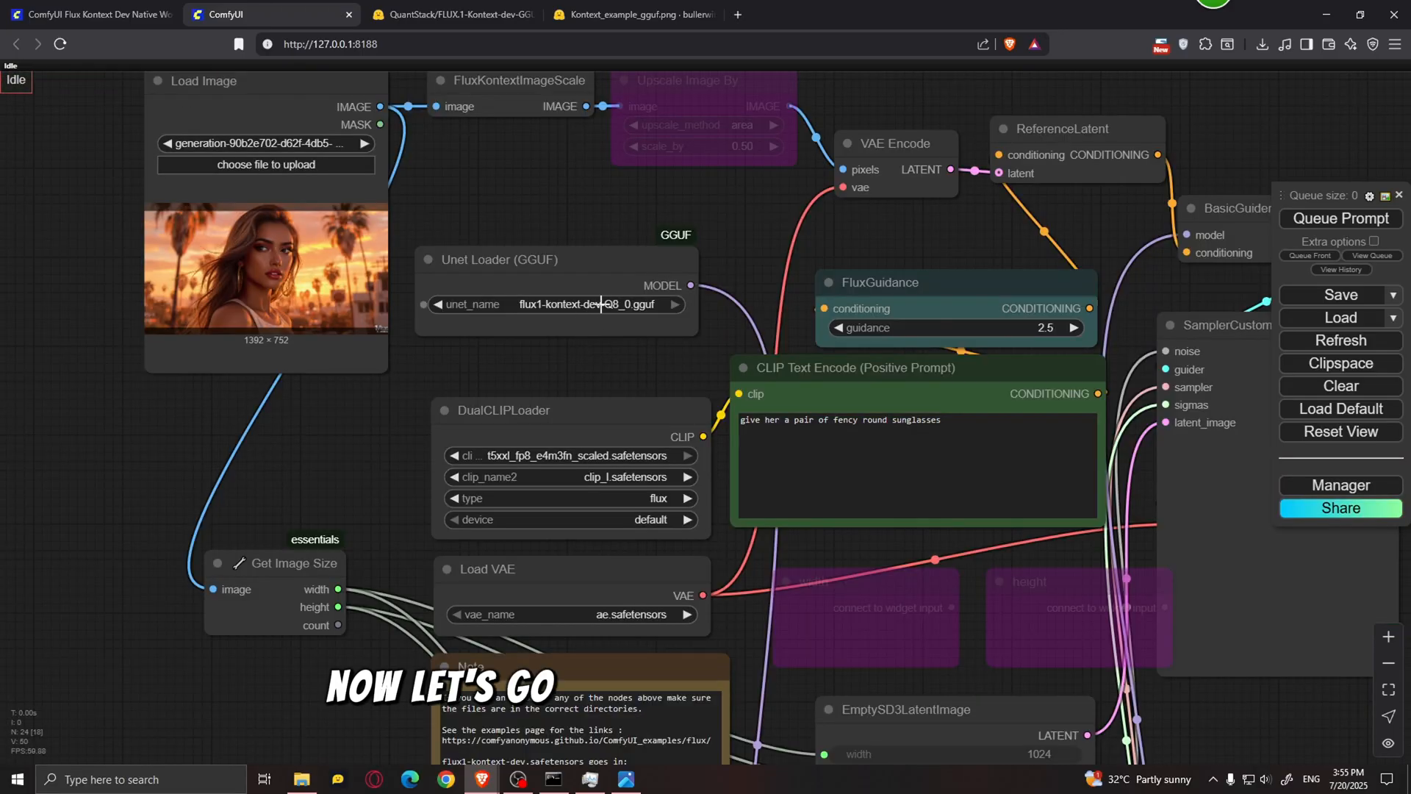
Set the Unet Loader (GGUF) node's unet_name to flux1-kontext-dev-Q2_K.gguf, with the same image and sunglasses prompt.
{"action": "left_click", "coordinate": [601, 304]}
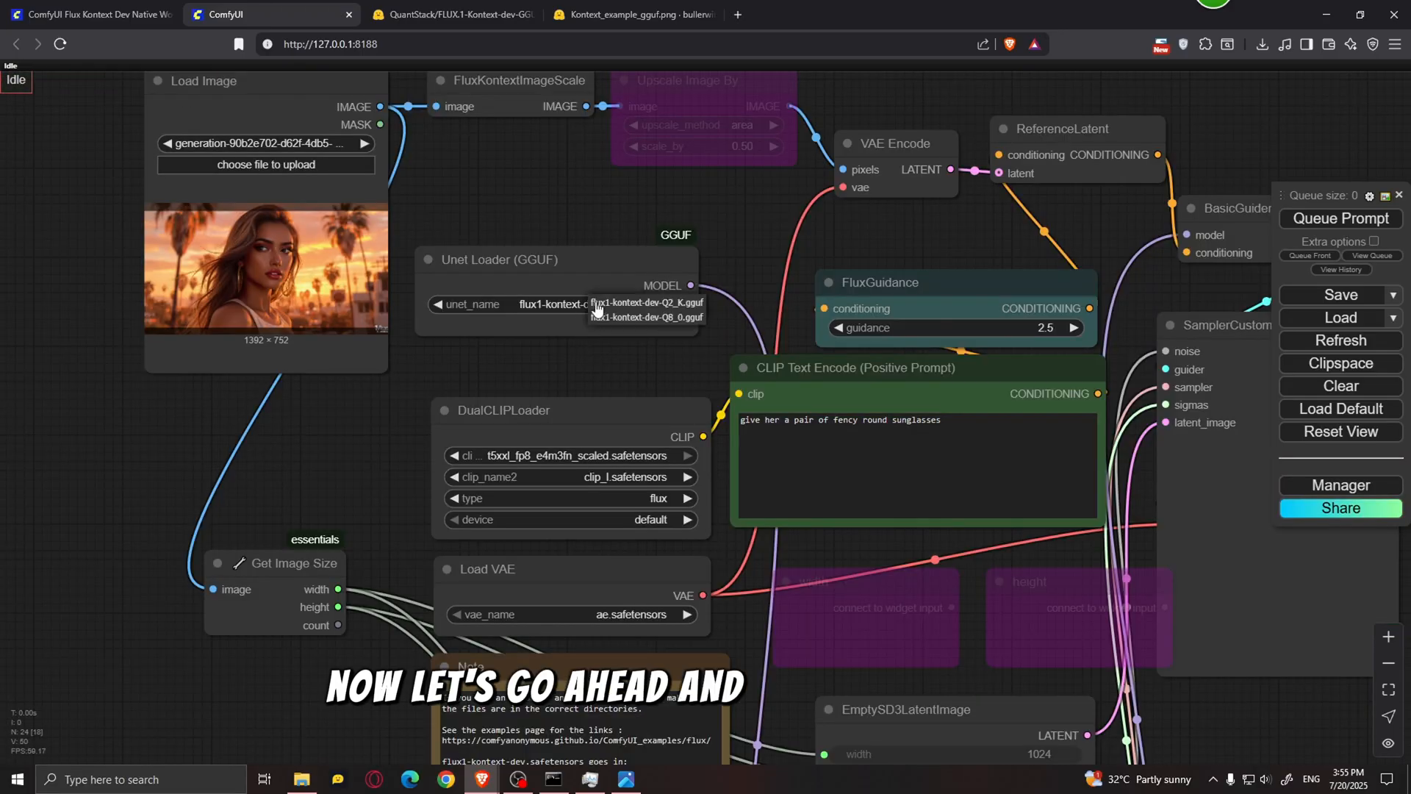
{"action": "left_click", "coordinate": [646, 304]}
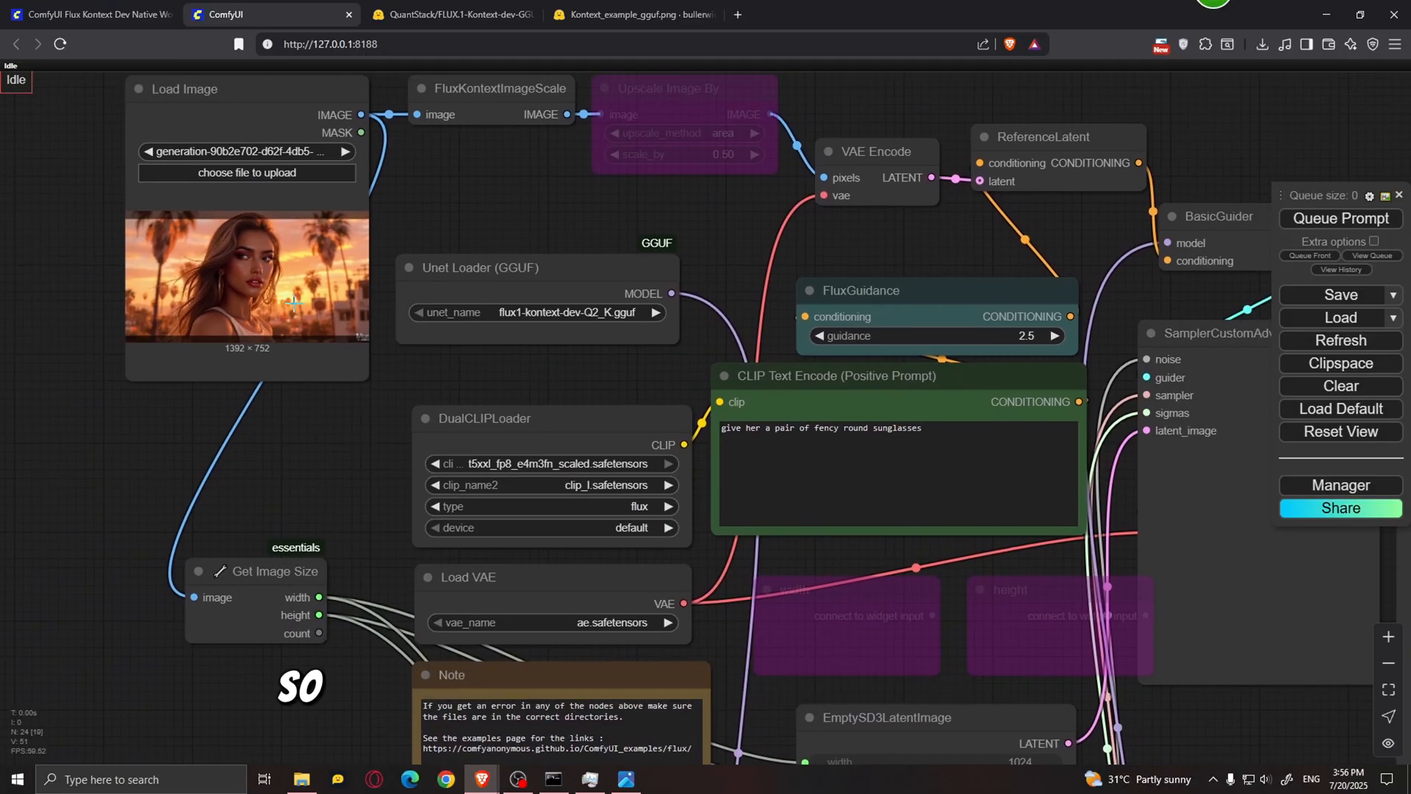
{"action": "left_click_drag", "start_coordinate": [269, 425], "coordinate": [228, 412]}
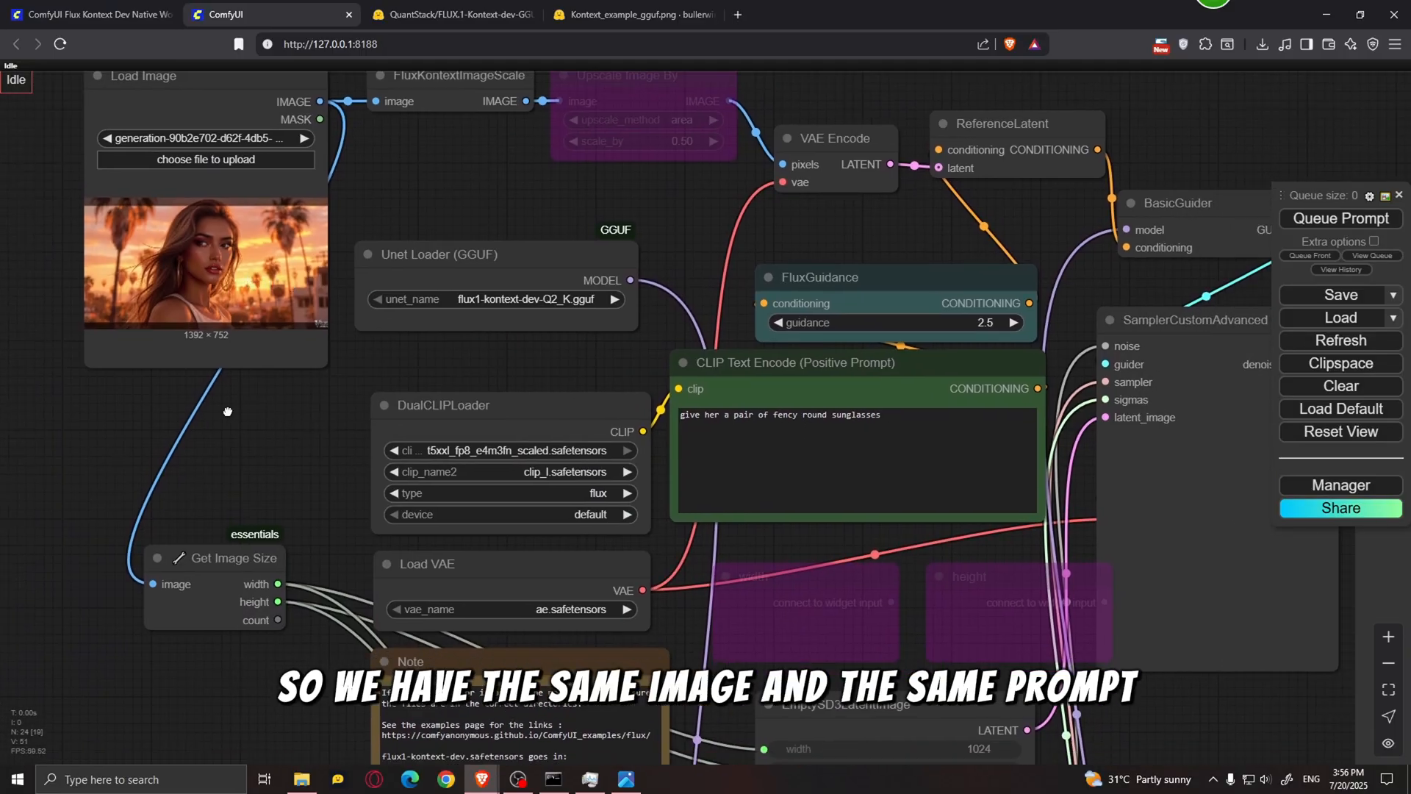
Examine the image generated with the Q2_K model, focusing on the round sunglasses.
{"action": "scroll", "coordinate": [227, 411], "scroll_direction": "down", "scroll_amount": 3}
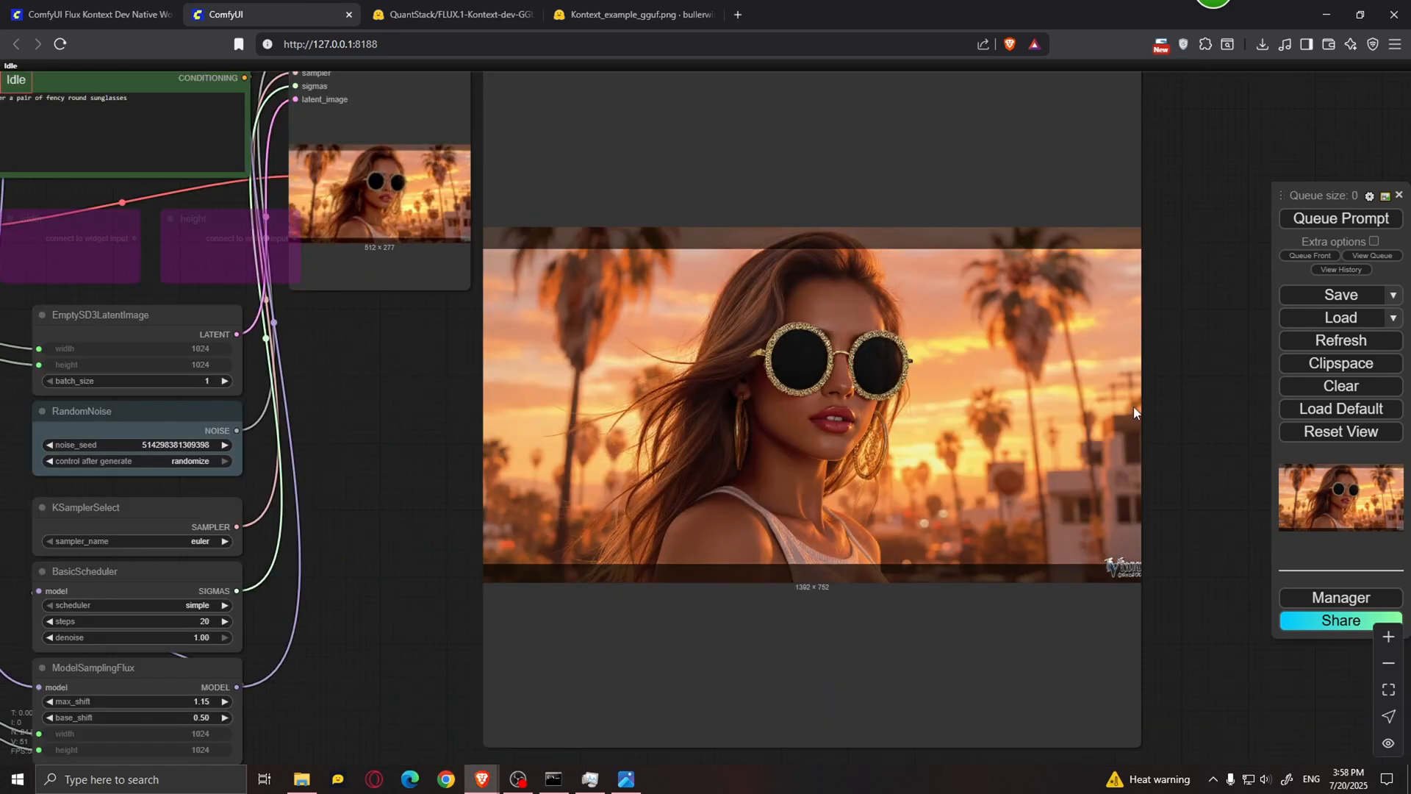
{"action": "scroll", "coordinate": [1175, 407], "scroll_direction": "up", "scroll_amount": 5}
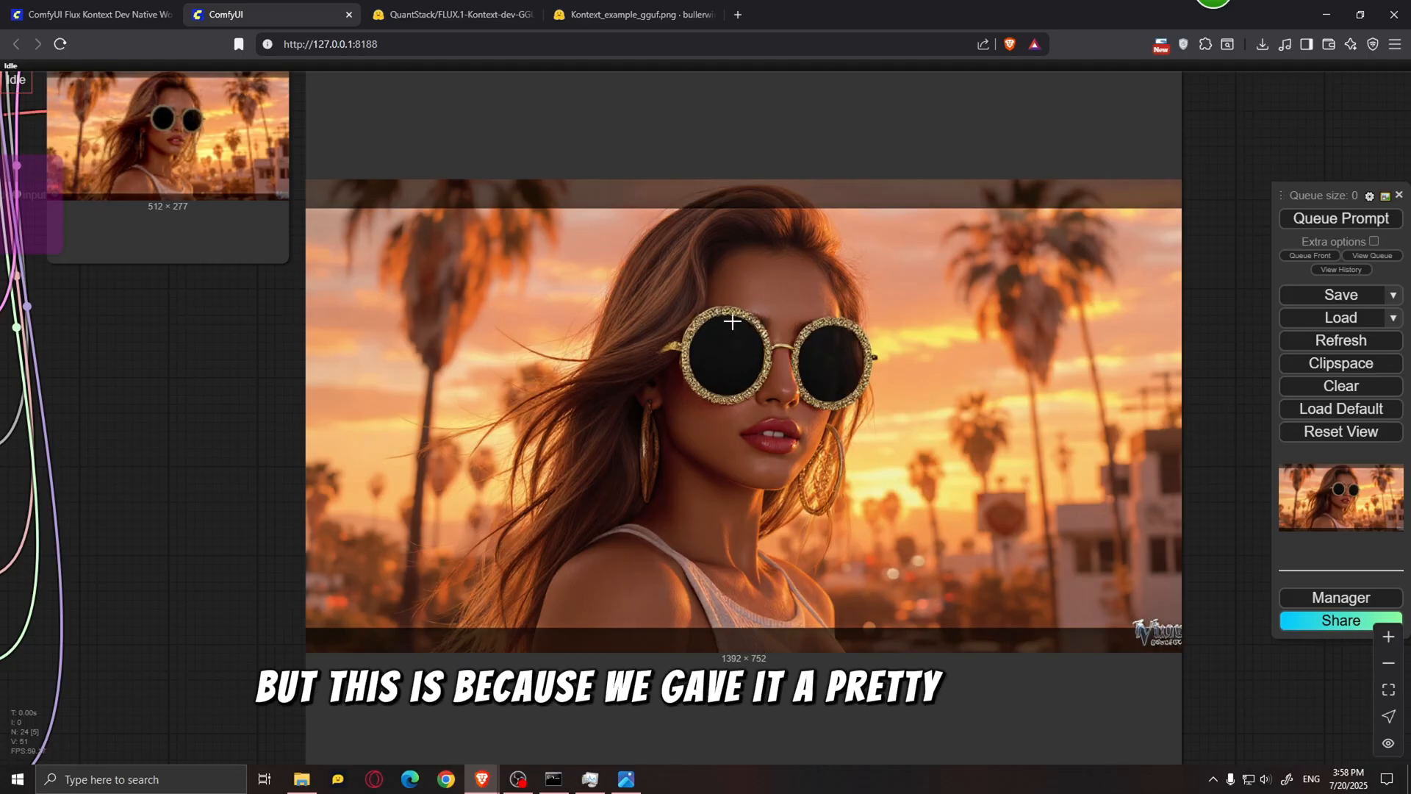
{"action": "scroll", "coordinate": [728, 381], "scroll_direction": "down", "scroll_amount": 2}
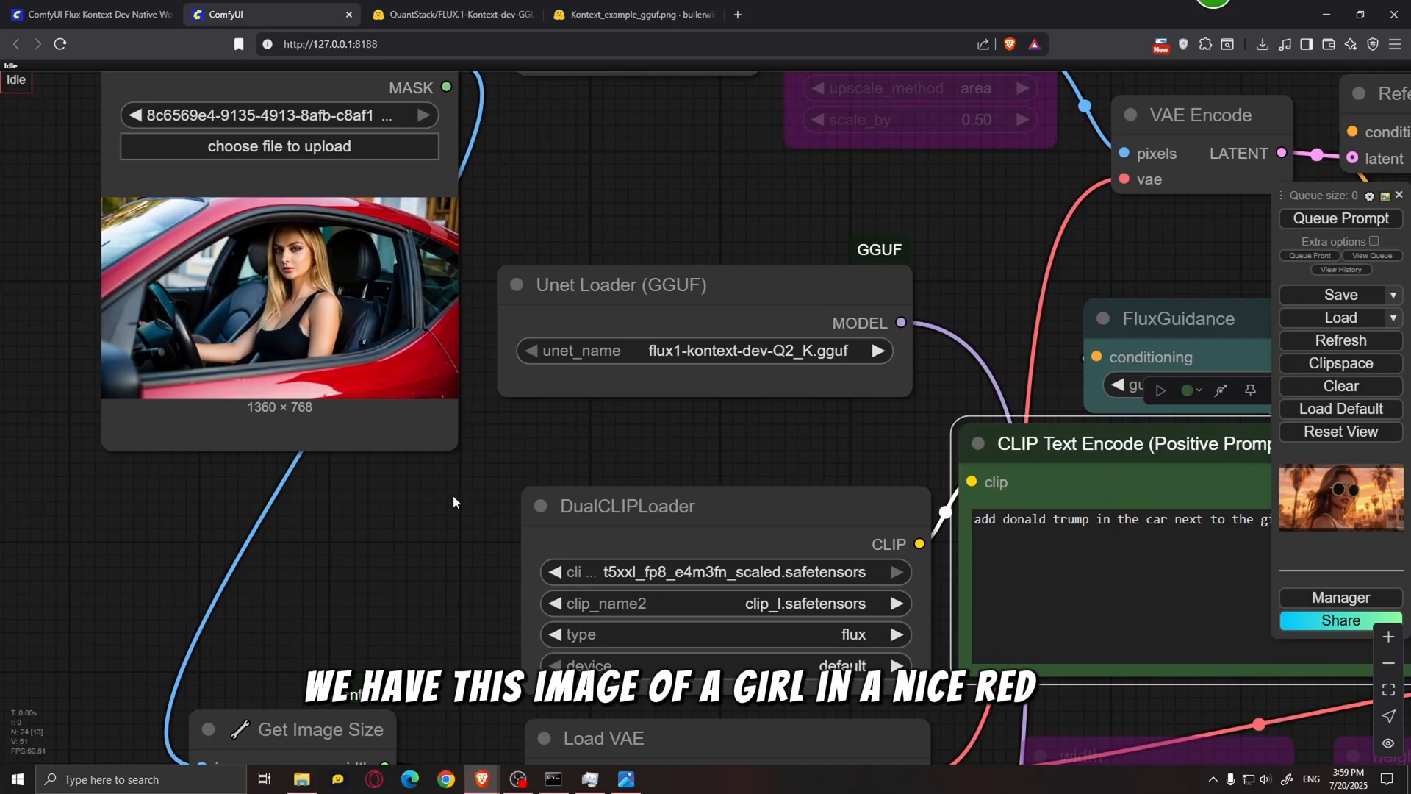
Examine the red car result for the prompt to add Donald Trump next to the girl, inspecting the added man's face closely.
{"action": "left_click_drag", "start_coordinate": [572, 442], "coordinate": [178, 360]}
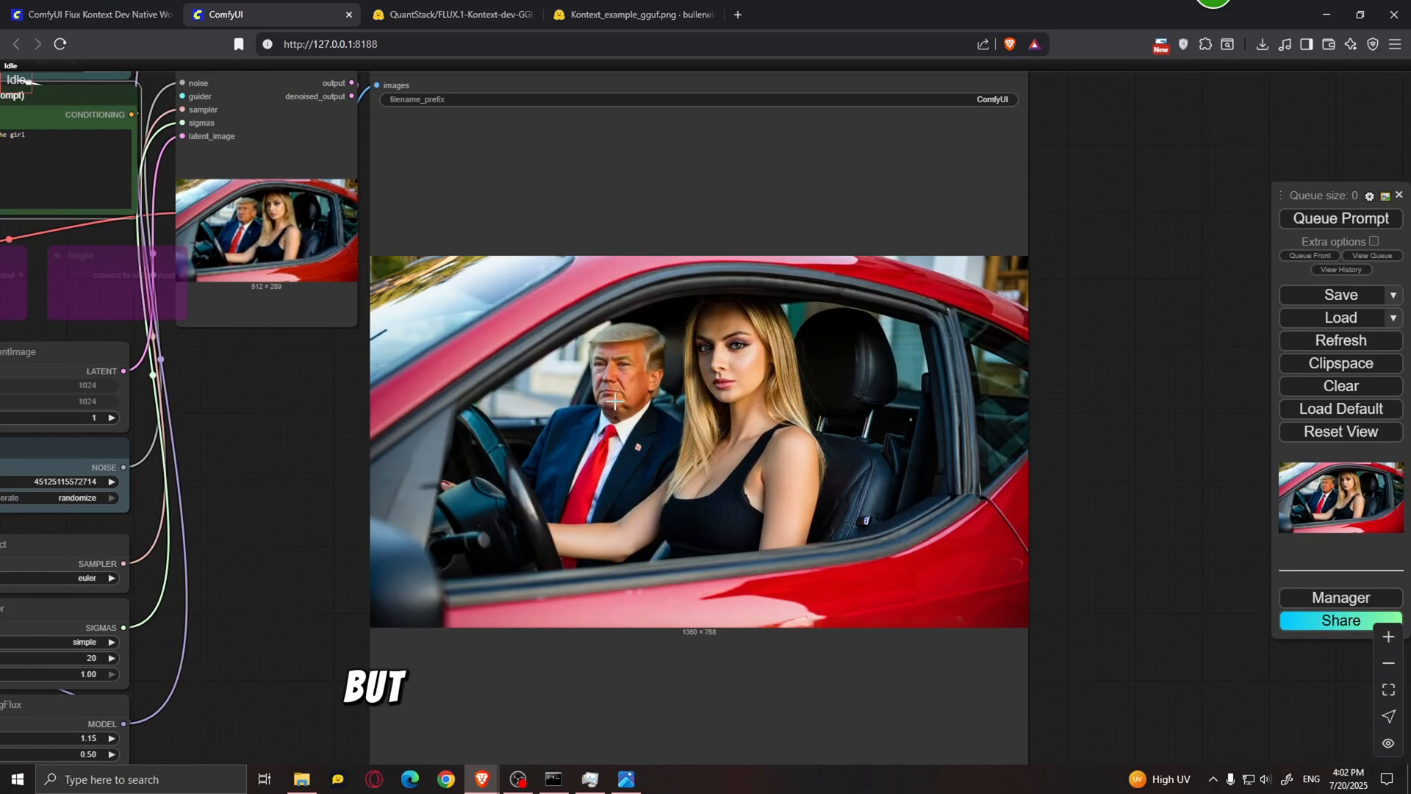
{"action": "scroll", "coordinate": [612, 407], "scroll_direction": "up", "scroll_amount": 14}
{"action": "scroll", "coordinate": [664, 301], "scroll_direction": "up", "scroll_amount": 3}
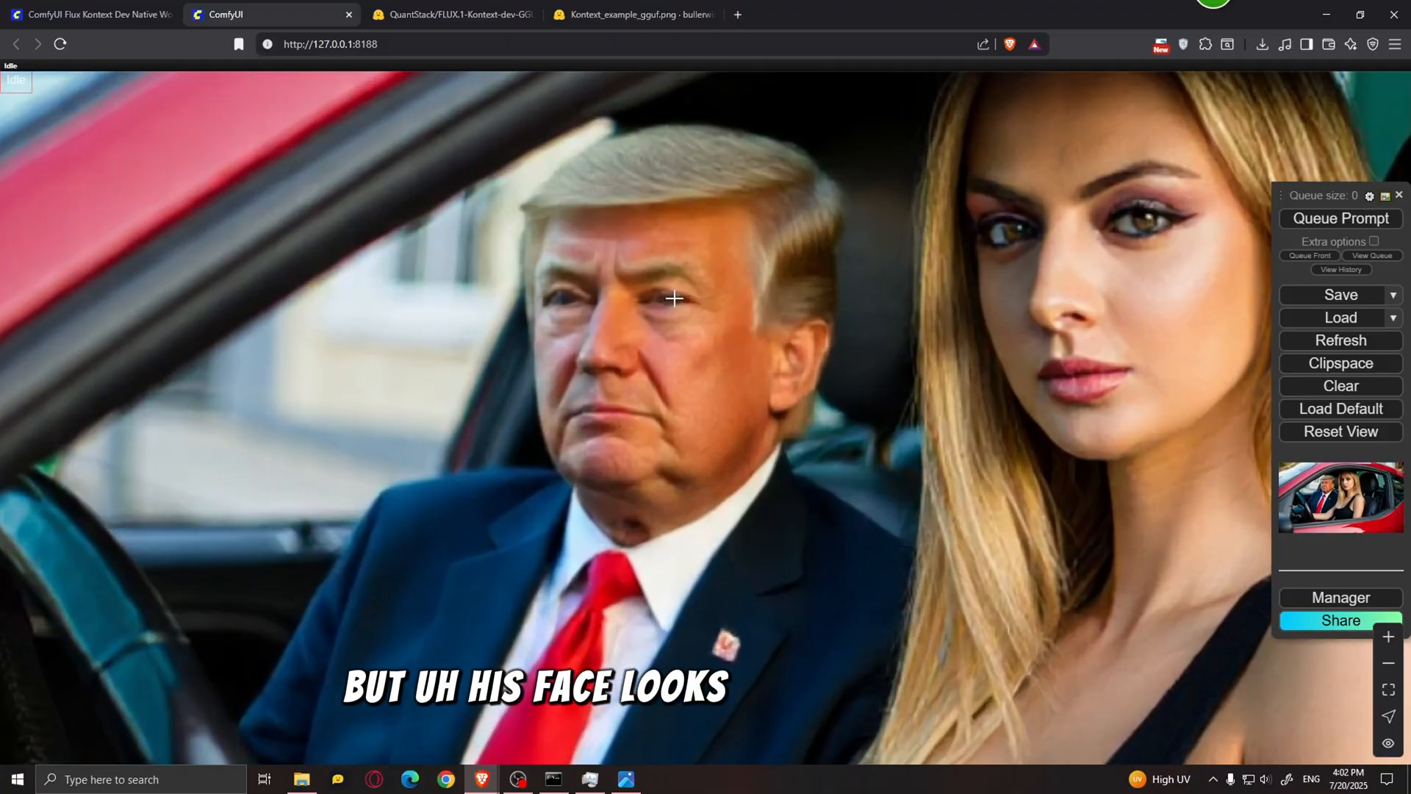
{"action": "scroll", "coordinate": [782, 353], "scroll_direction": "down", "scroll_amount": 15}
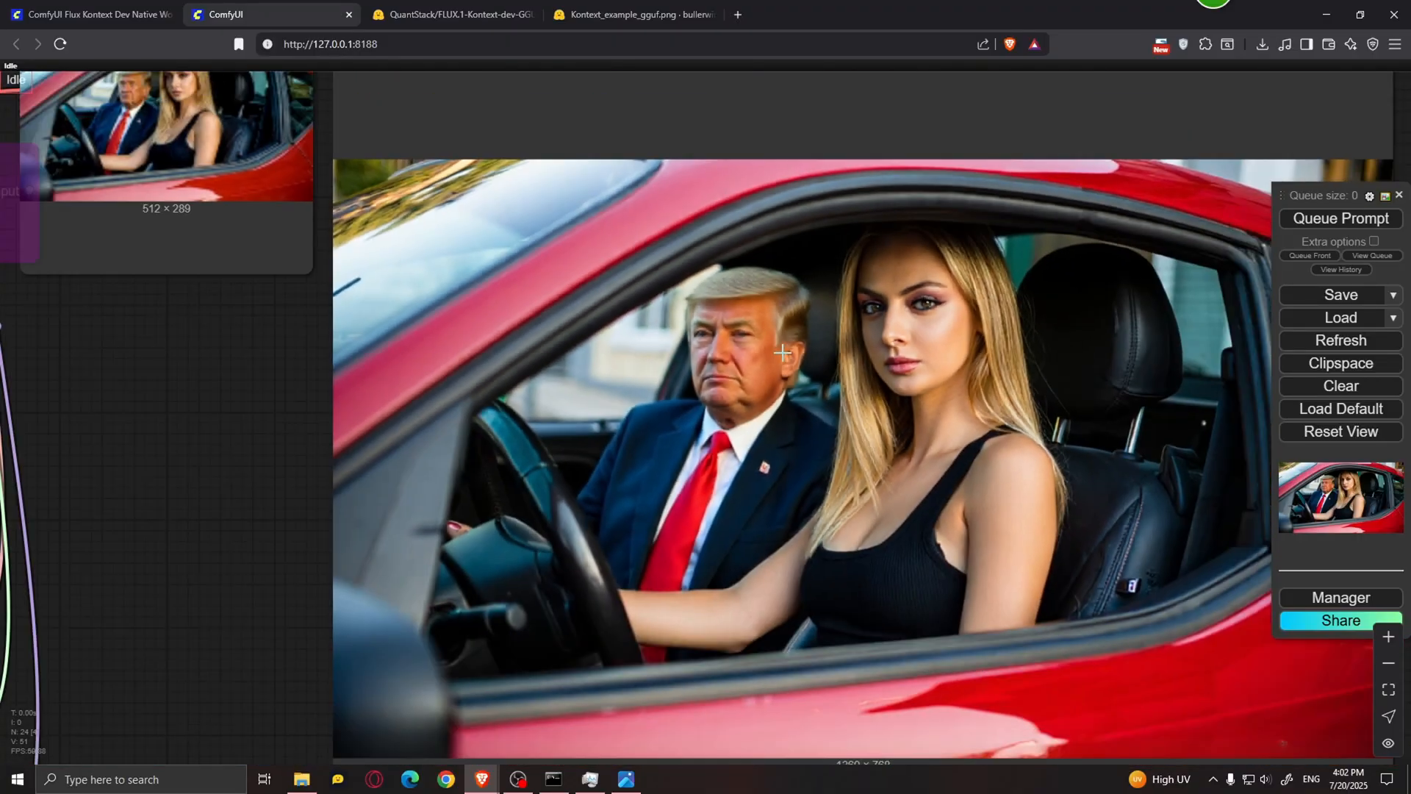
Set the Unet Loader (GGUF) node to flux1-kontext-dev-Q8_0.gguf and queue the red car image with the same Donald Trump prompt.
{"action": "scroll", "coordinate": [515, 488], "scroll_direction": "up", "scroll_amount": 3}
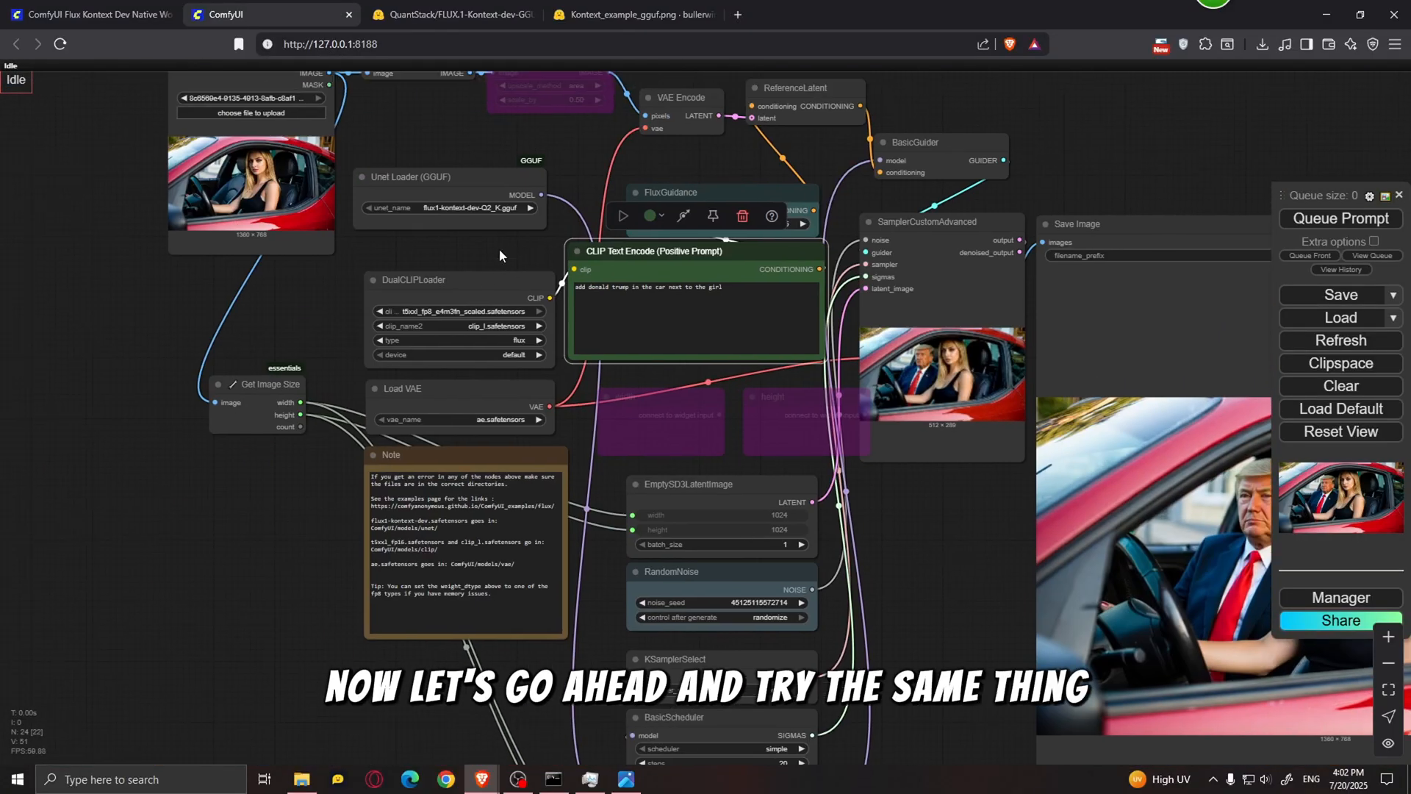
{"action": "left_click_drag", "start_coordinate": [499, 249], "coordinate": [482, 306]}
{"action": "left_click", "coordinate": [474, 266]}
{"action": "left_click", "coordinate": [523, 283]}
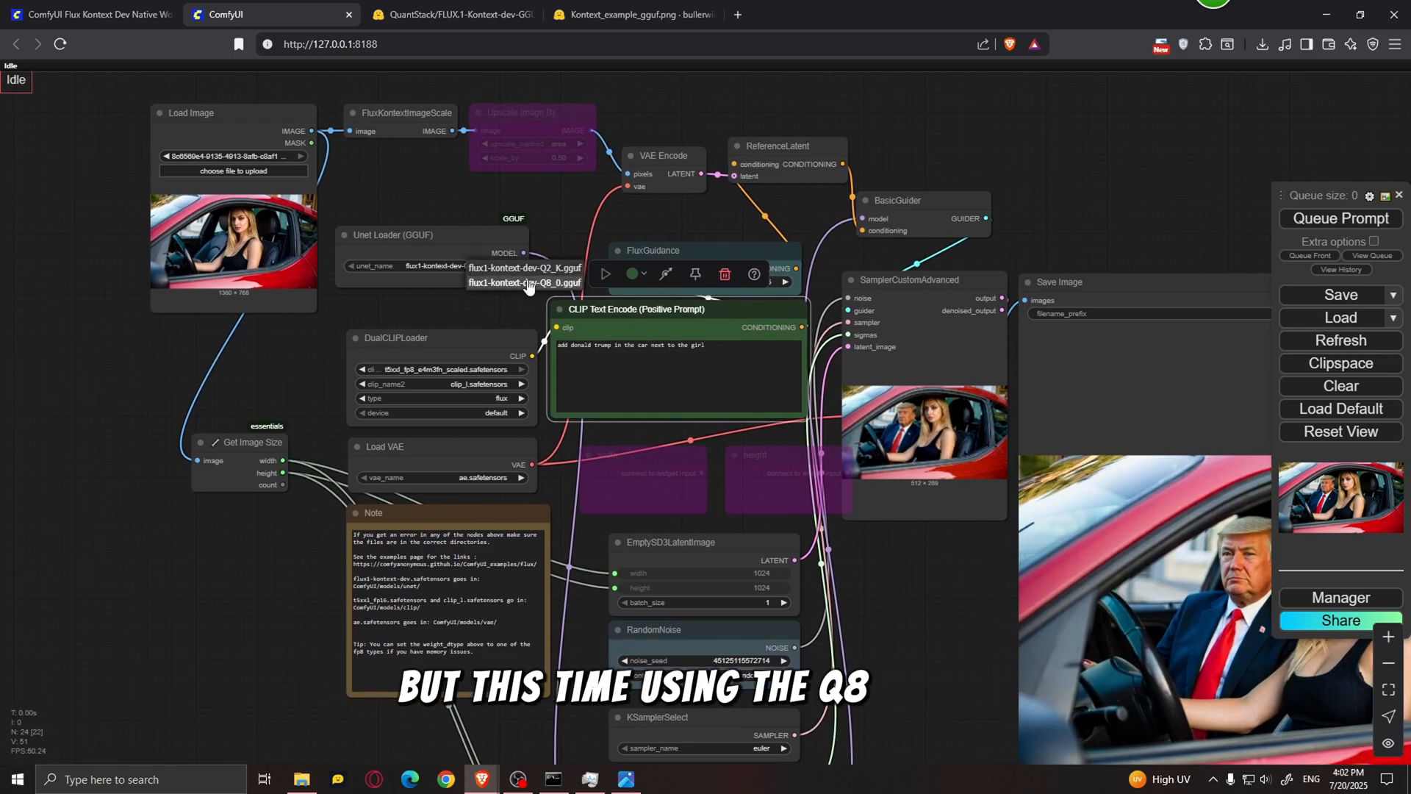
{"action": "scroll", "coordinate": [474, 302], "scroll_direction": "up", "scroll_amount": 2}
{"action": "left_click", "coordinate": [1329, 220]}
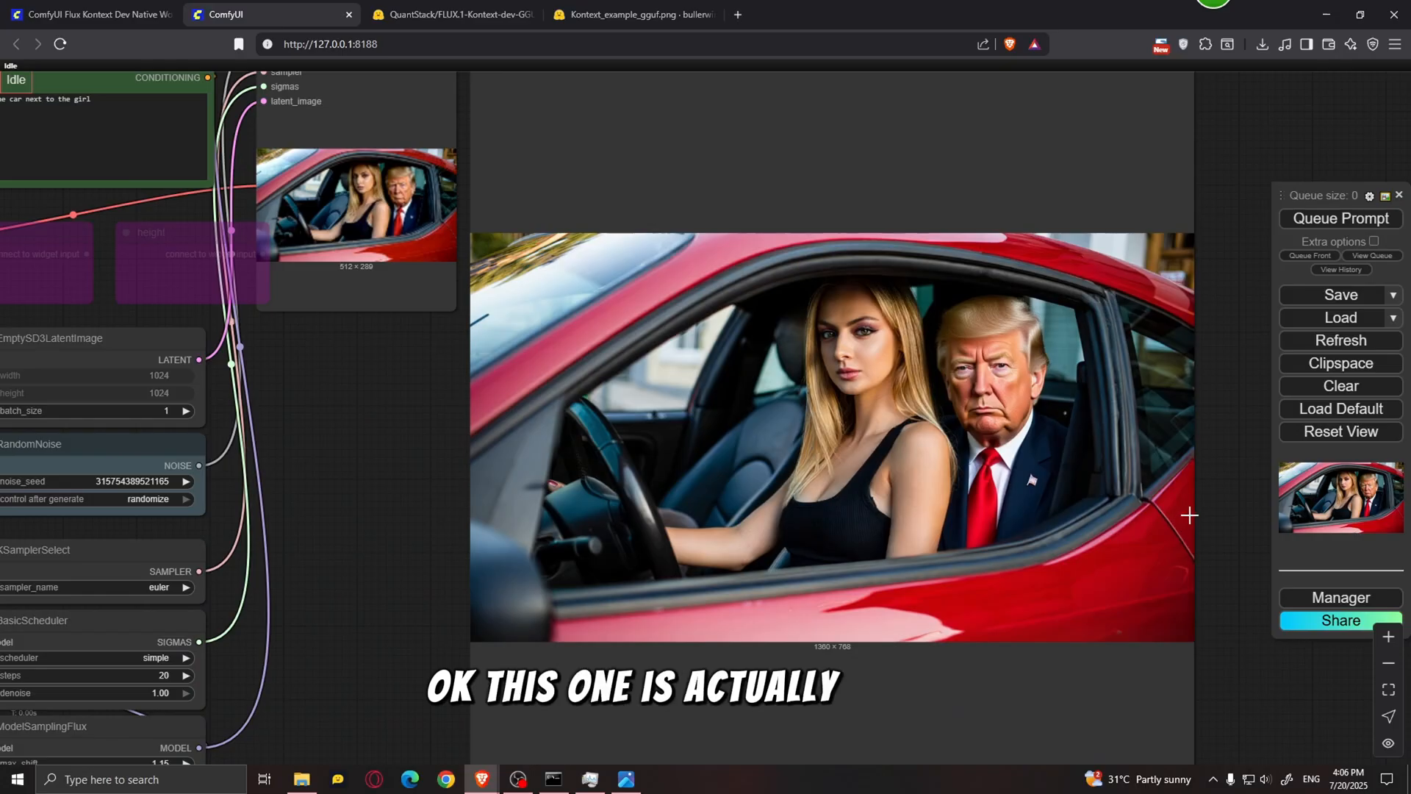
Examine the red car image generated with the Q8_0 model, focusing on the added man's face and the seat.
{"action": "scroll", "coordinate": [964, 476], "scroll_direction": "up", "scroll_amount": 5}
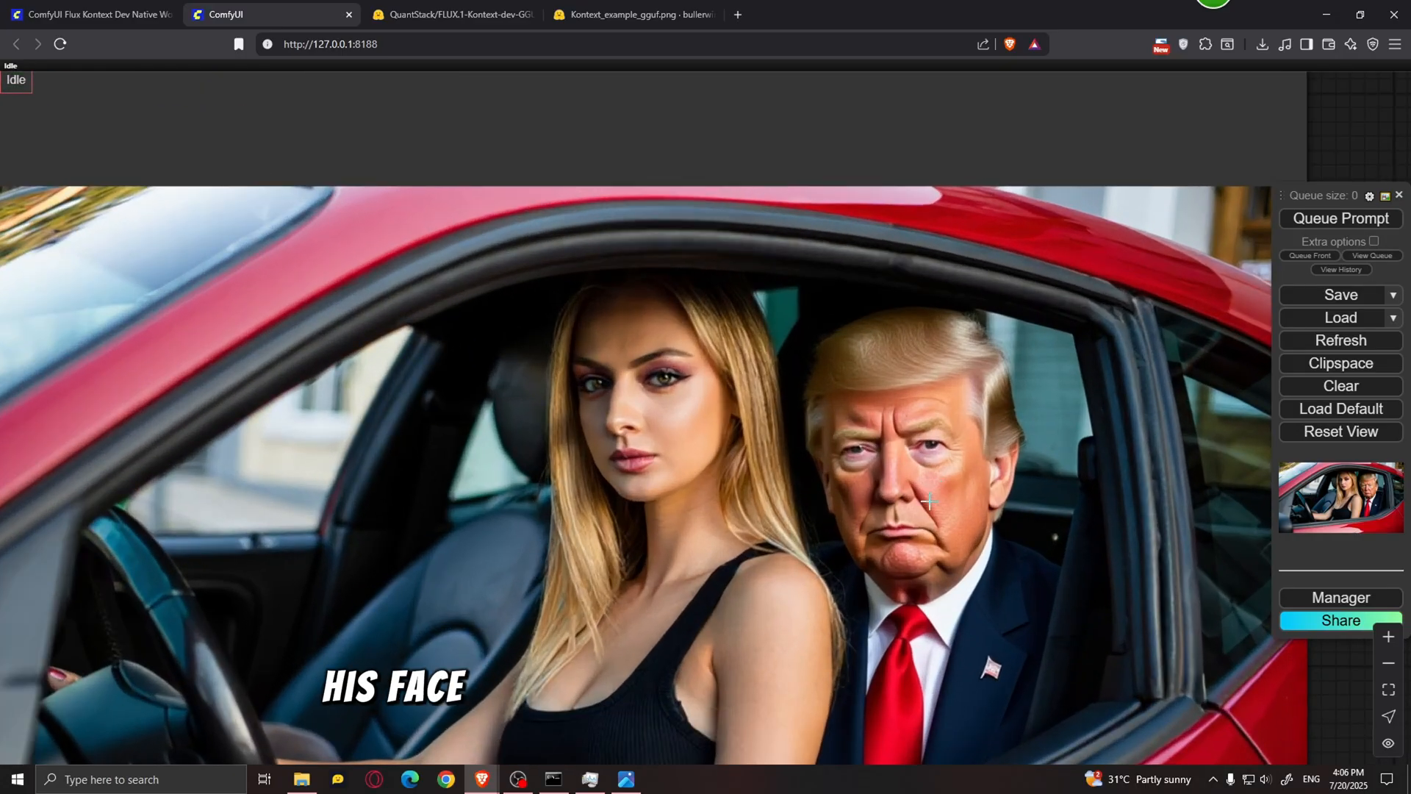
{"action": "scroll", "coordinate": [928, 501], "scroll_direction": "down", "scroll_amount": 3}
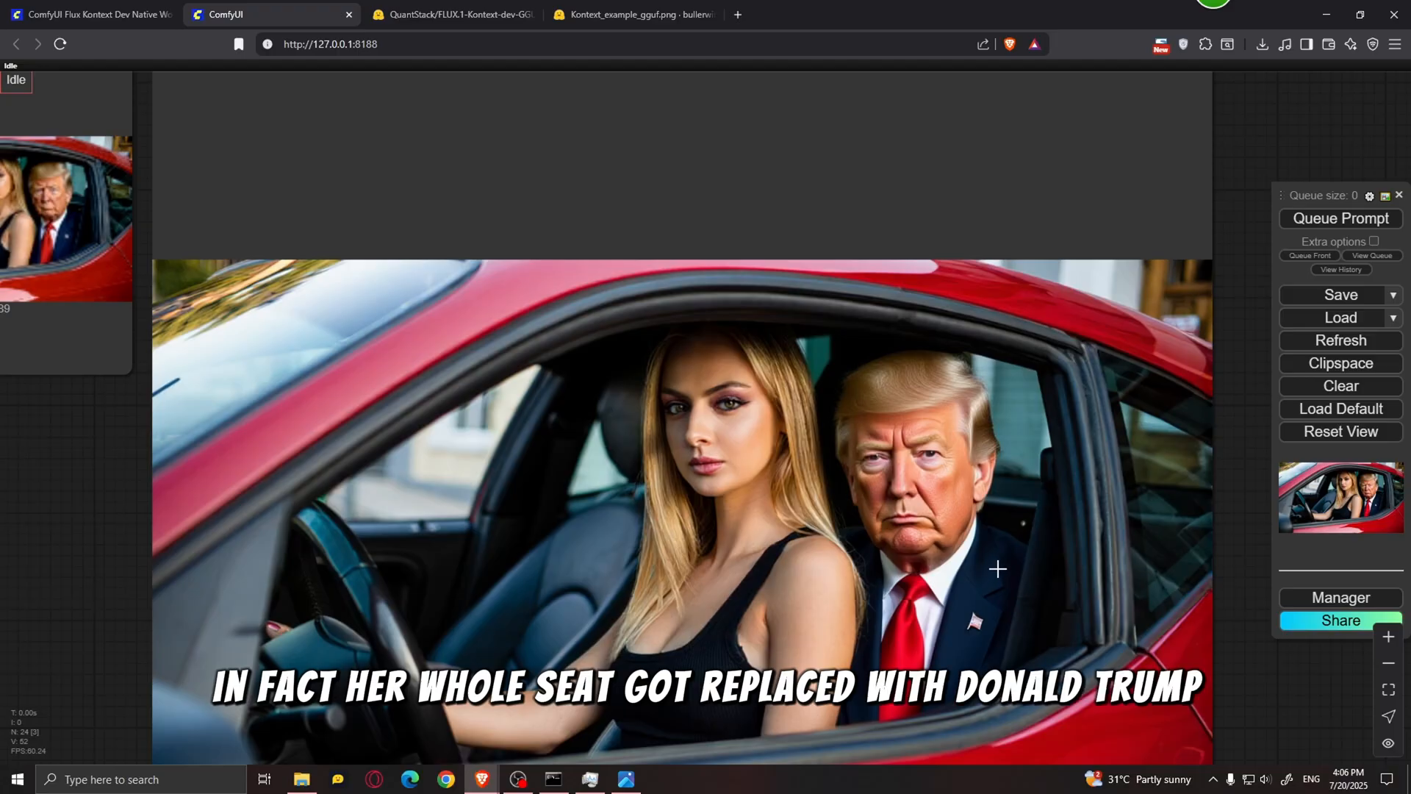
{"action": "scroll", "coordinate": [987, 548], "scroll_direction": "up", "scroll_amount": 3}
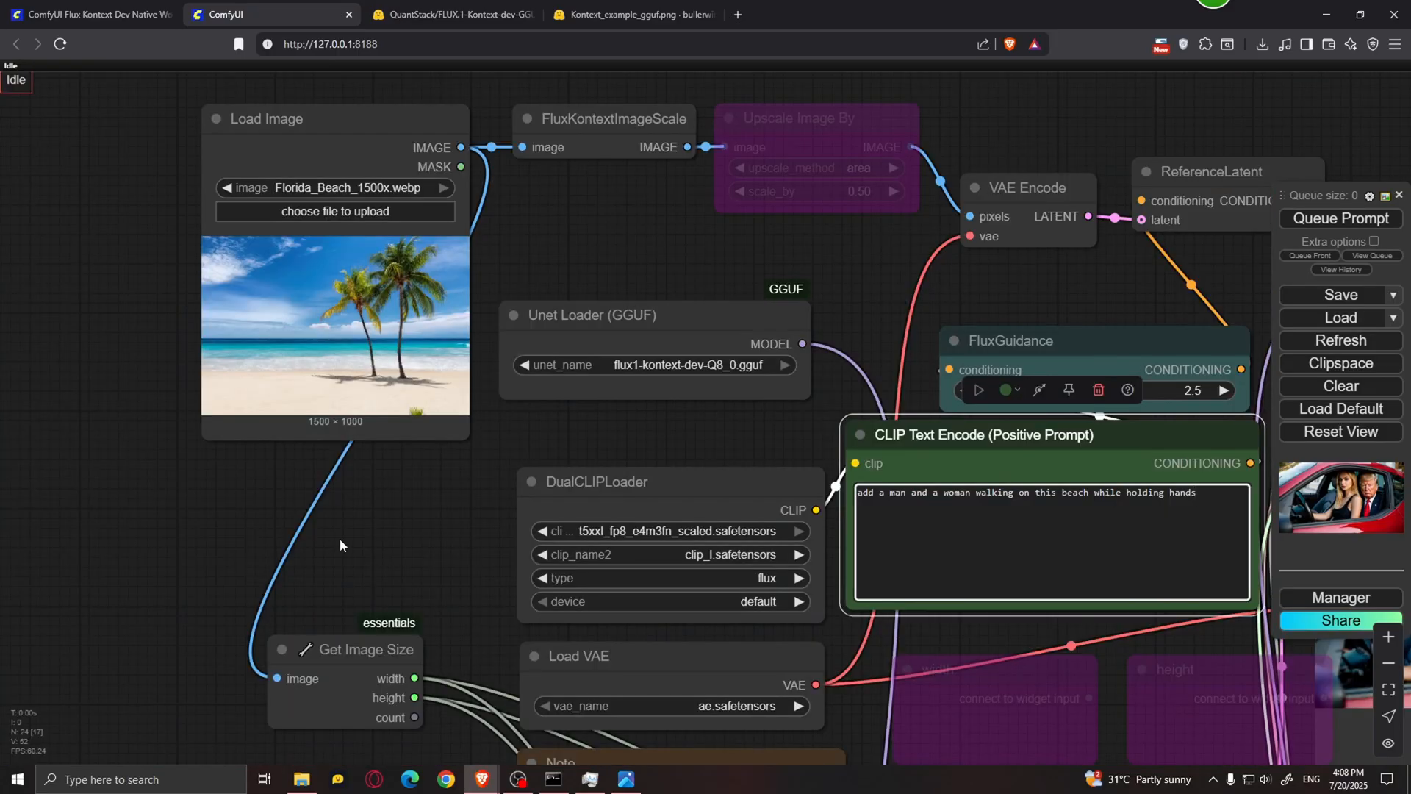
Review the Florida_Beach_1500x.webp input, the Q8_0 model and the prompt "add a man and a woman walking on this beach while holding hands".
{"action": "scroll", "coordinate": [368, 526], "scroll_direction": "up", "scroll_amount": 3}
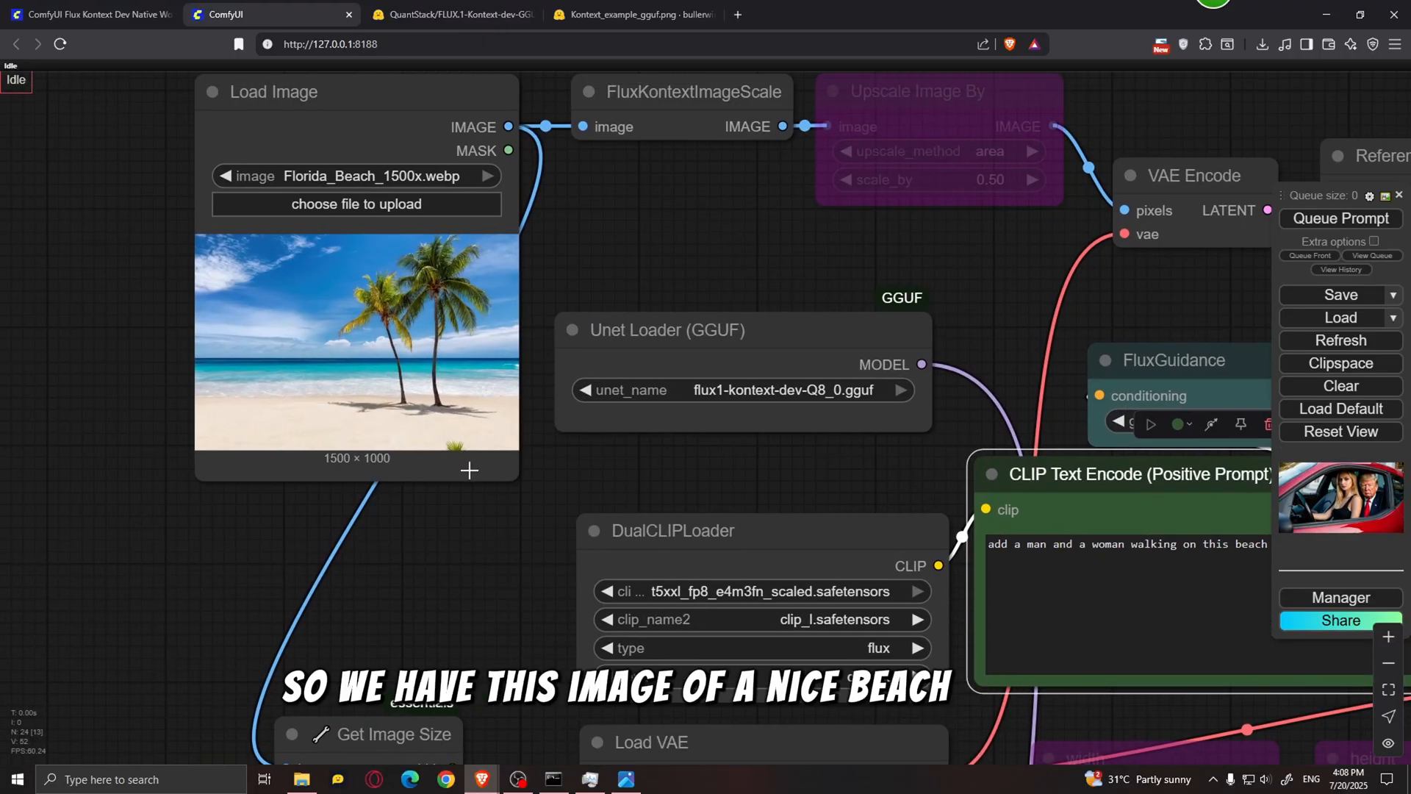
{"action": "left_click_drag", "start_coordinate": [494, 516], "coordinate": [56, 366]}
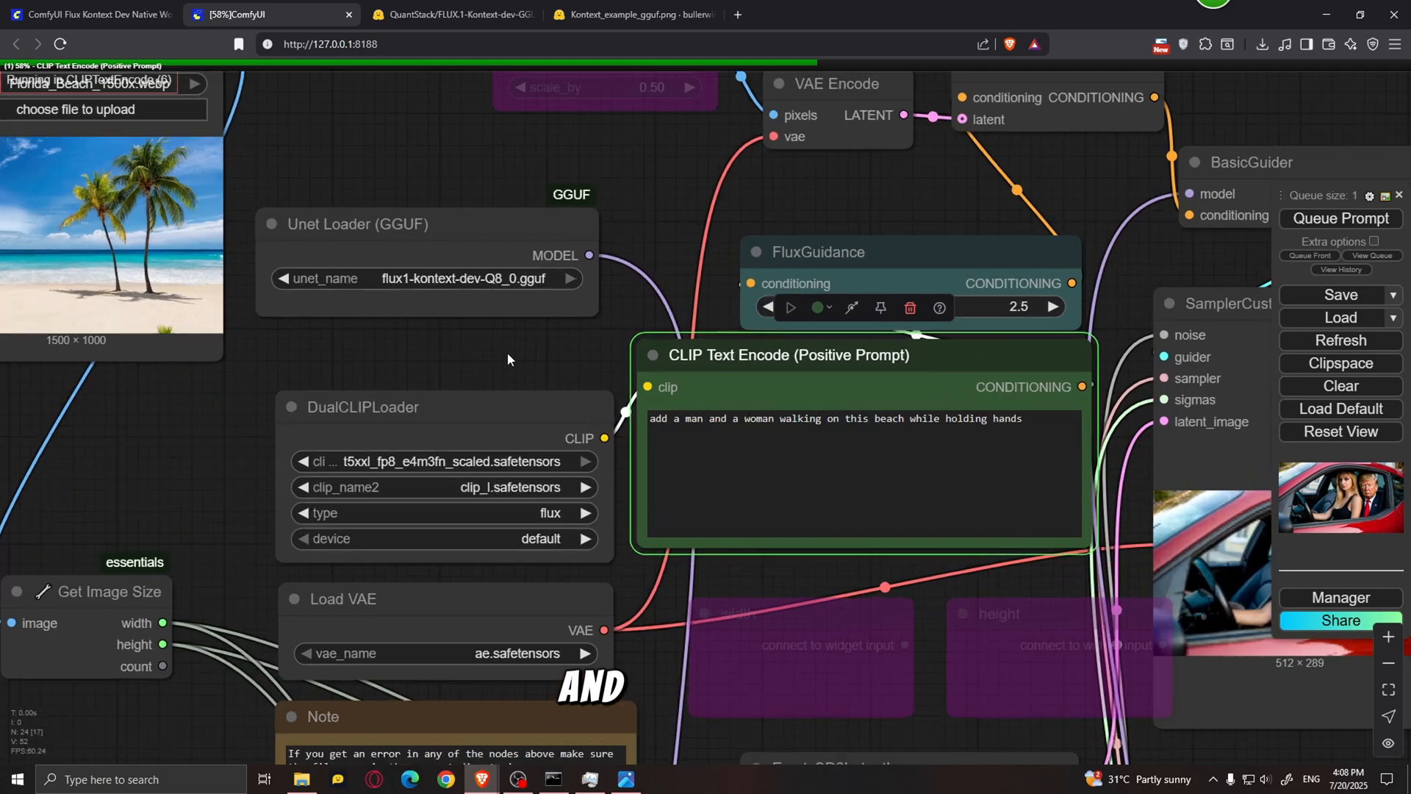
{"action": "scroll", "coordinate": [470, 288], "scroll_direction": "up", "scroll_amount": 1}
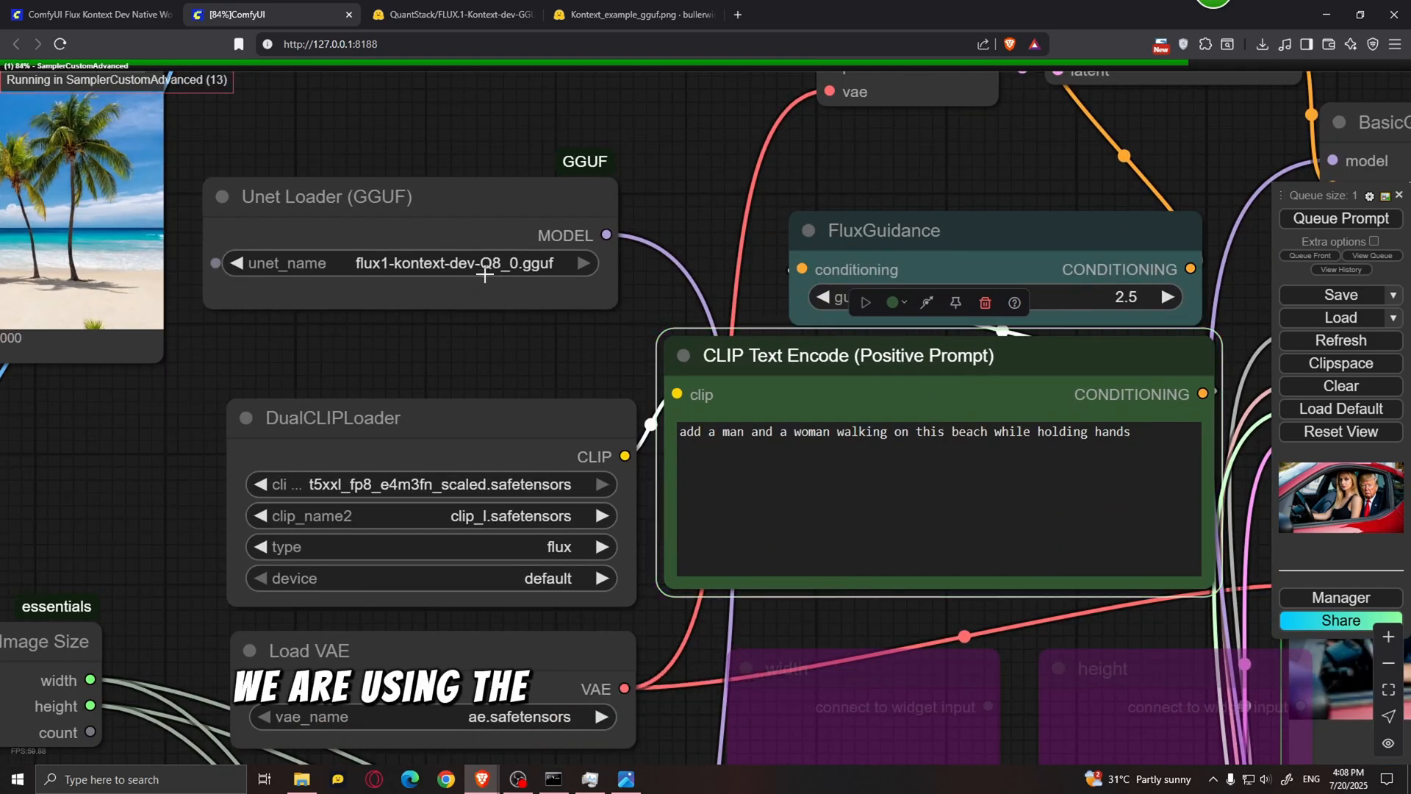
{"action": "left_click_drag", "start_coordinate": [30, 501], "coordinate": [420, 539]}
{"action": "scroll", "coordinate": [420, 539], "scroll_direction": "down", "scroll_amount": 2}
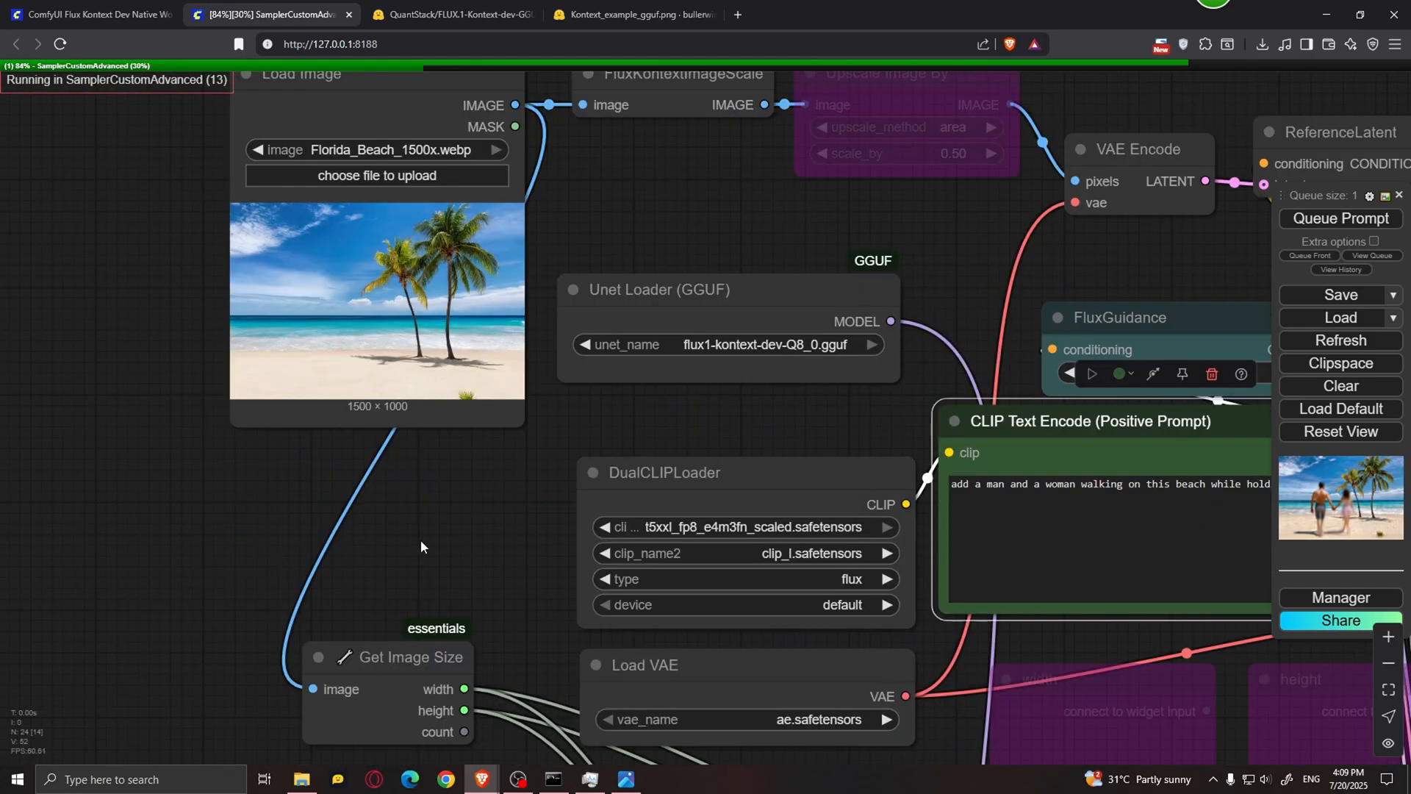
{"action": "scroll", "coordinate": [420, 539], "scroll_direction": "up", "scroll_amount": 2}
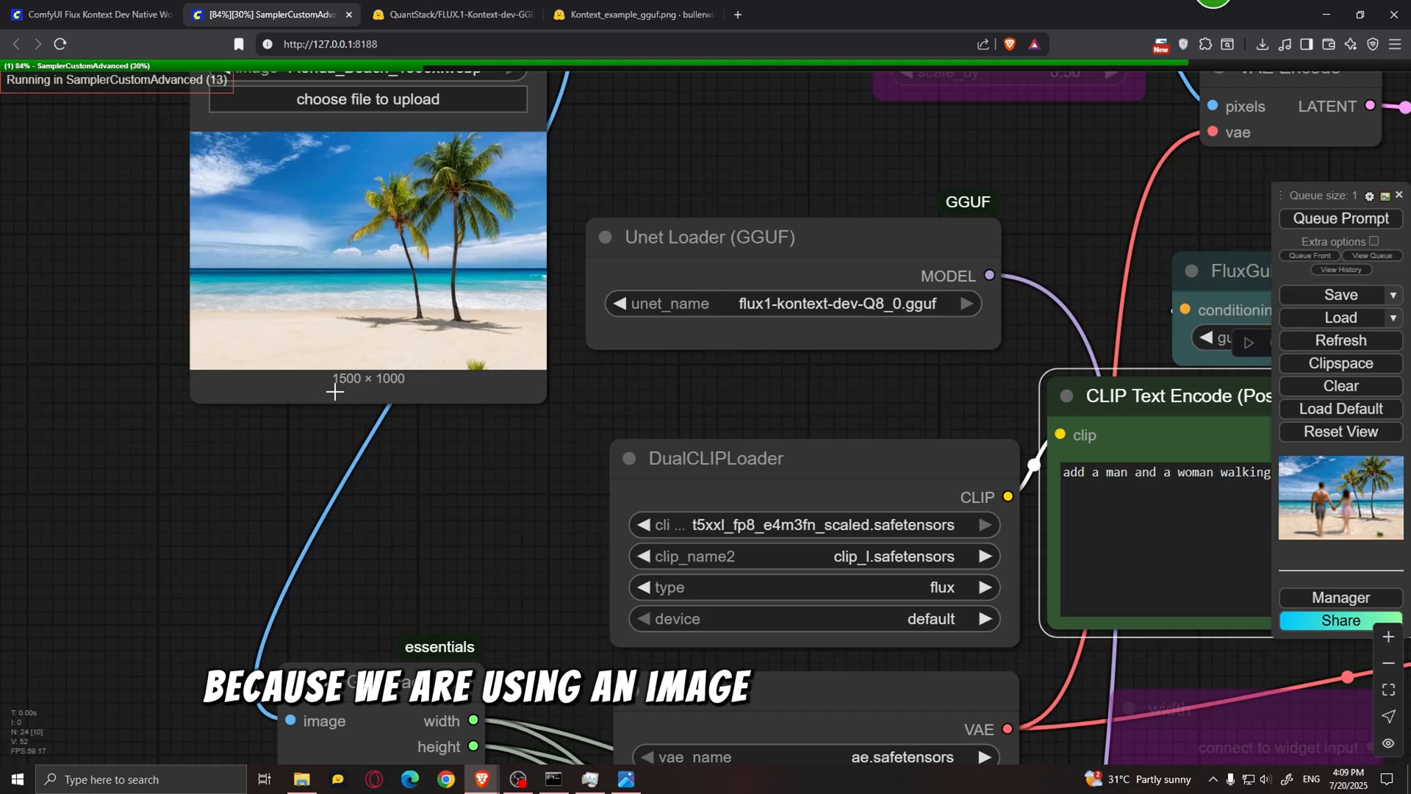
Check the sampling speed in the ComfyUI console and the size of the beach image in the Load Image node.
{"action": "left_click", "coordinate": [553, 787]}
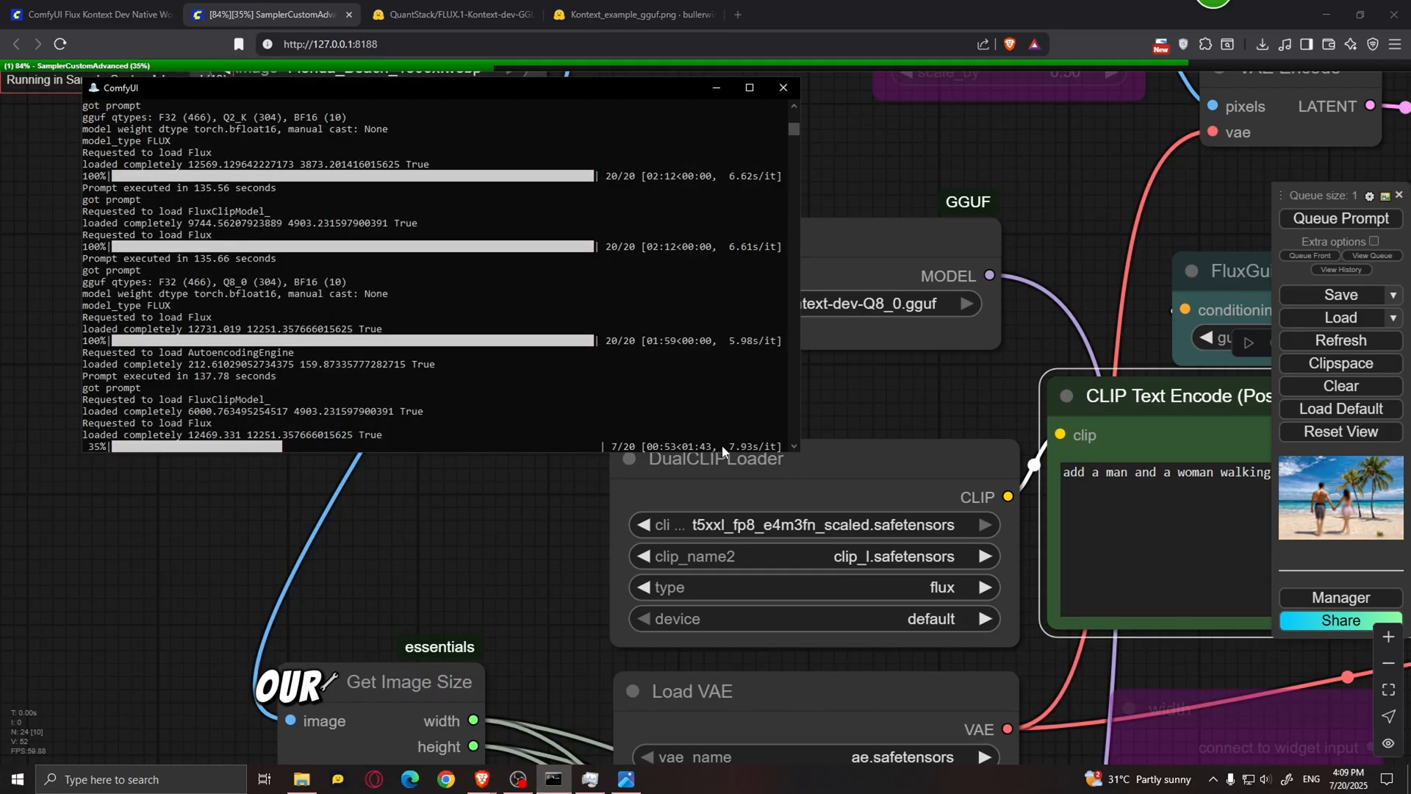
{"action": "left_click", "coordinate": [759, 455]}
{"action": "scroll", "coordinate": [575, 540], "scroll_direction": "up", "scroll_amount": 2}
{"action": "left_click_drag", "start_coordinate": [505, 495], "coordinate": [546, 568]}
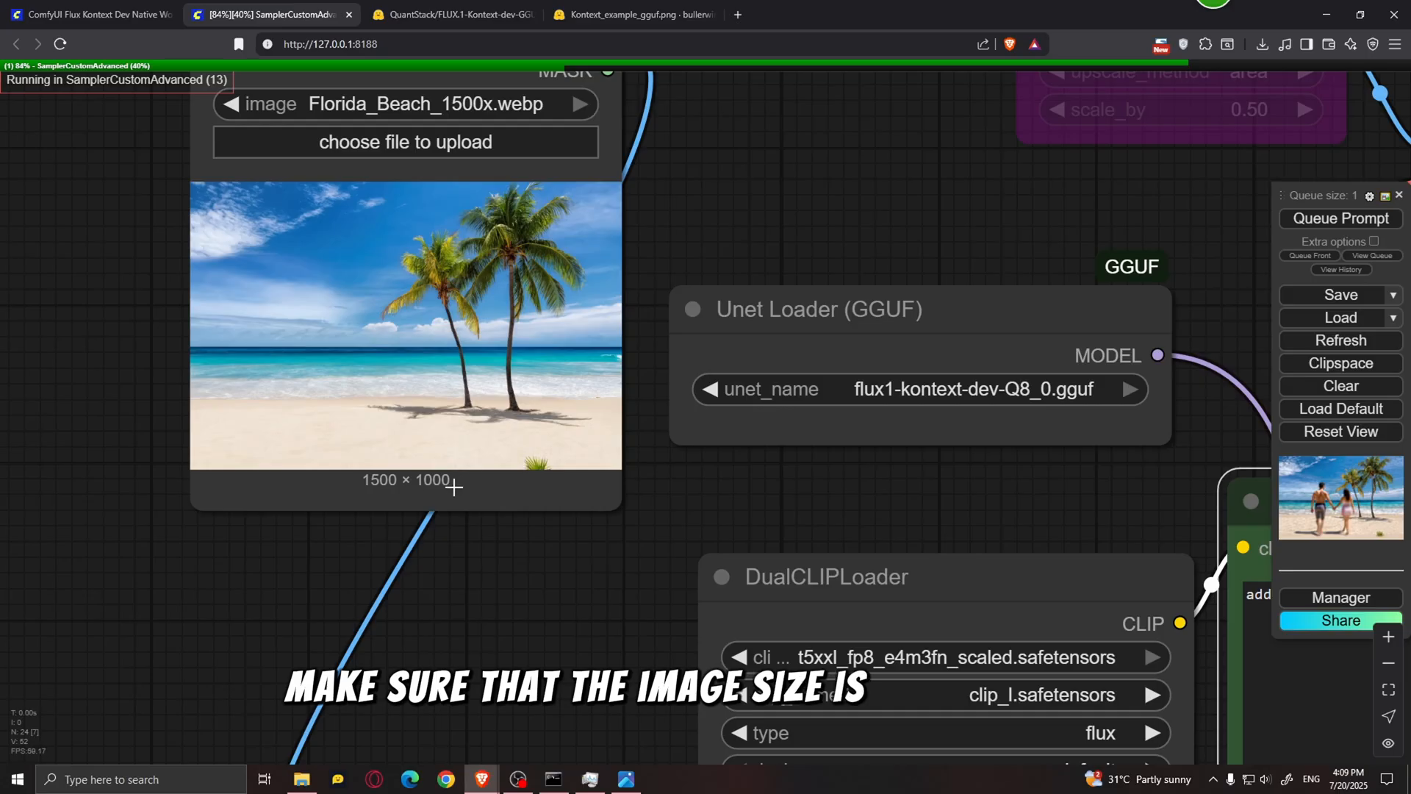
{"action": "scroll", "coordinate": [520, 552], "scroll_direction": "down", "scroll_amount": 5}
{"action": "scroll", "coordinate": [501, 514], "scroll_direction": "up", "scroll_amount": 2}
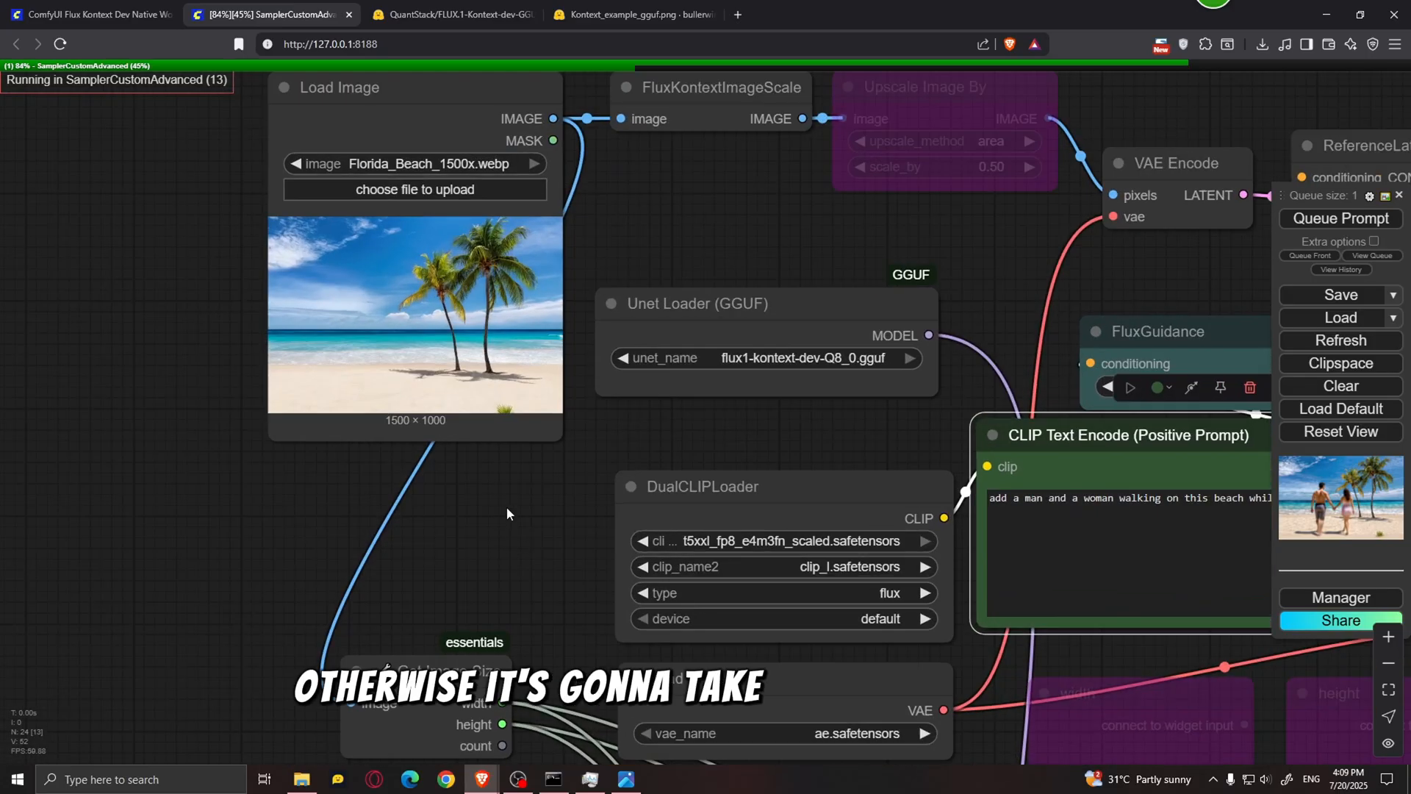
{"action": "left_click_drag", "start_coordinate": [553, 554], "coordinate": [247, 314]}
{"action": "scroll", "coordinate": [477, 423], "scroll_direction": "down", "scroll_amount": 1}
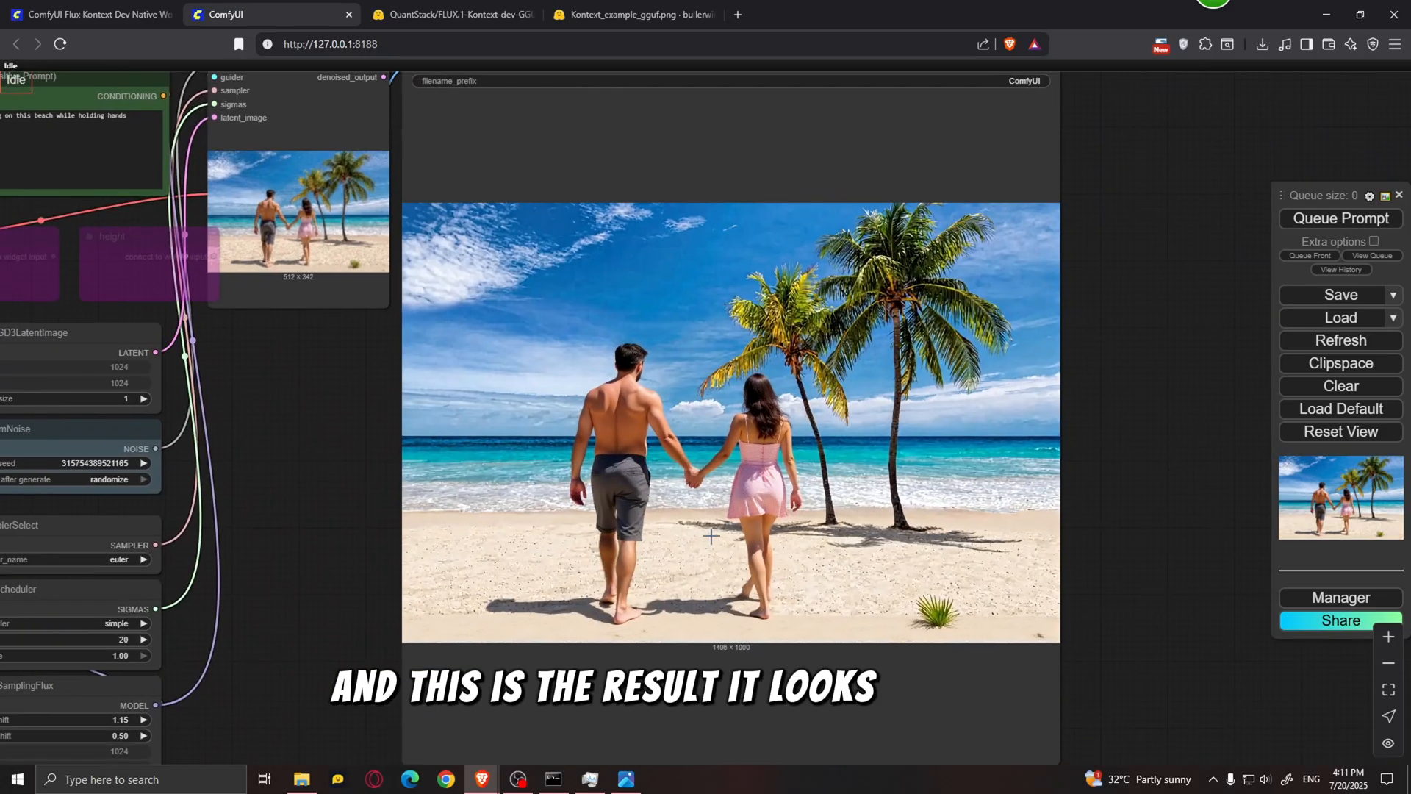
Set the Unet Loader (GGUF) node to flux1-kontext-dev-Q2_K.gguf and queue the beach image with the same couple prompt.
{"action": "left_click_drag", "start_coordinate": [305, 388], "coordinate": [1002, 632]}
{"action": "scroll", "coordinate": [587, 297], "scroll_direction": "up", "scroll_amount": 4}
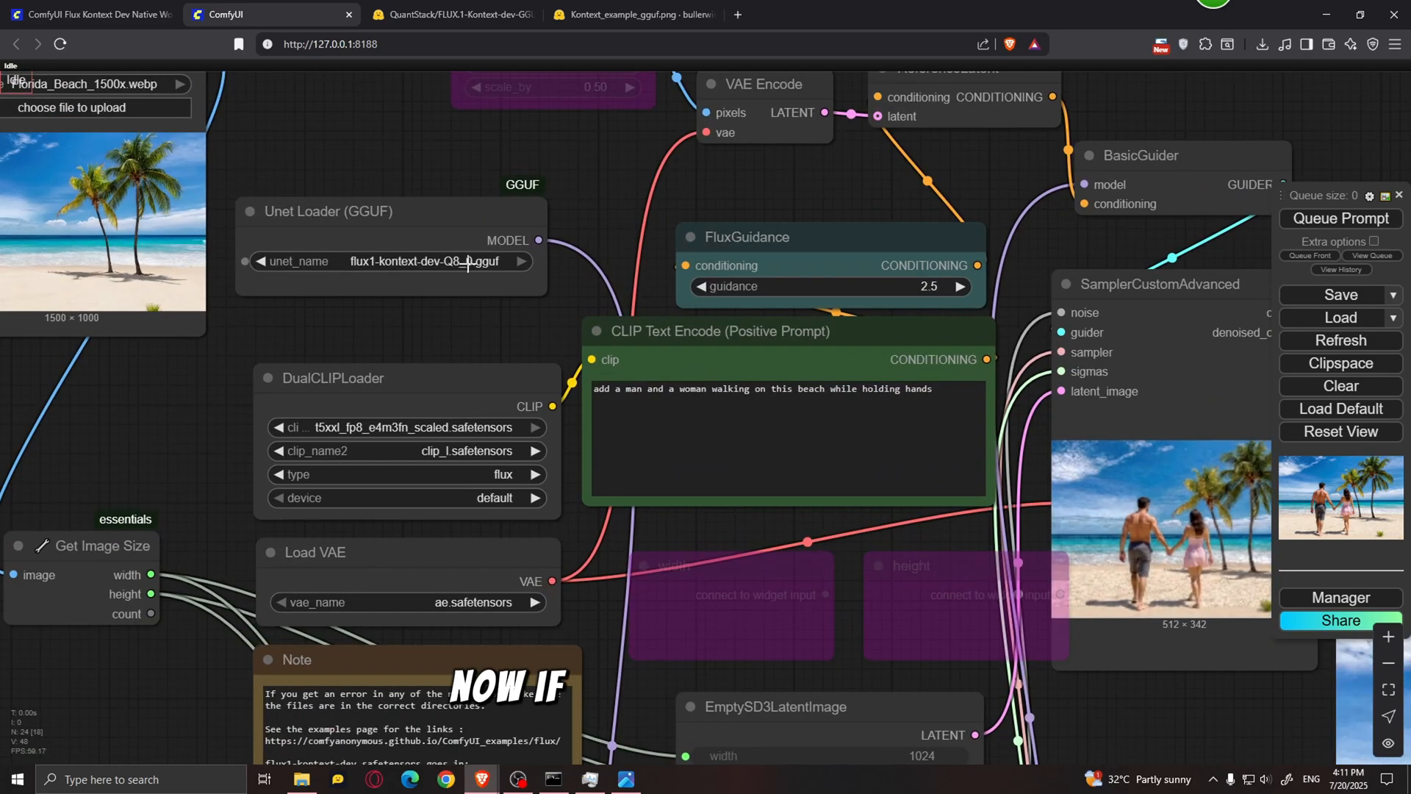
{"action": "left_click", "coordinate": [469, 261]}
{"action": "left_click", "coordinate": [500, 263]}
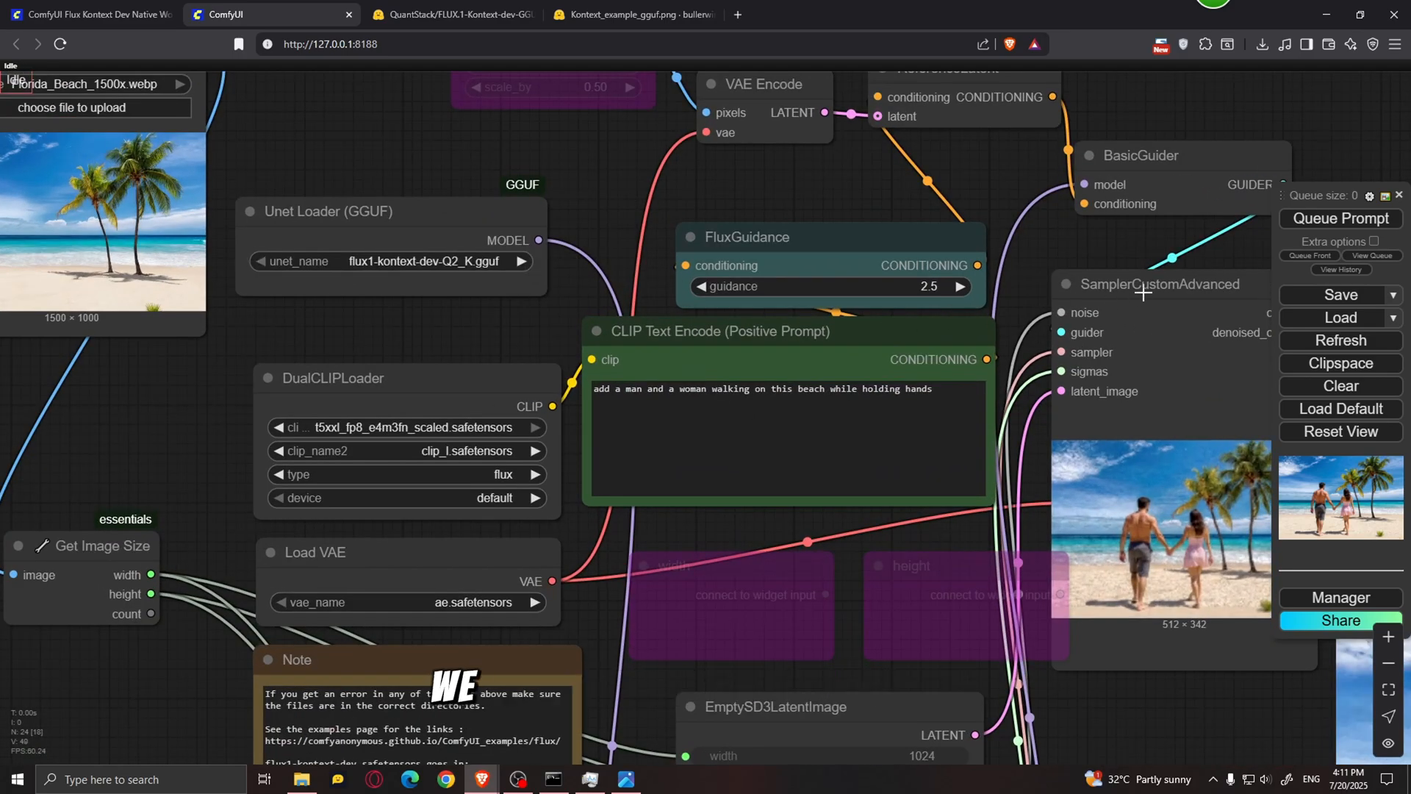
{"action": "left_click", "coordinate": [1341, 217]}
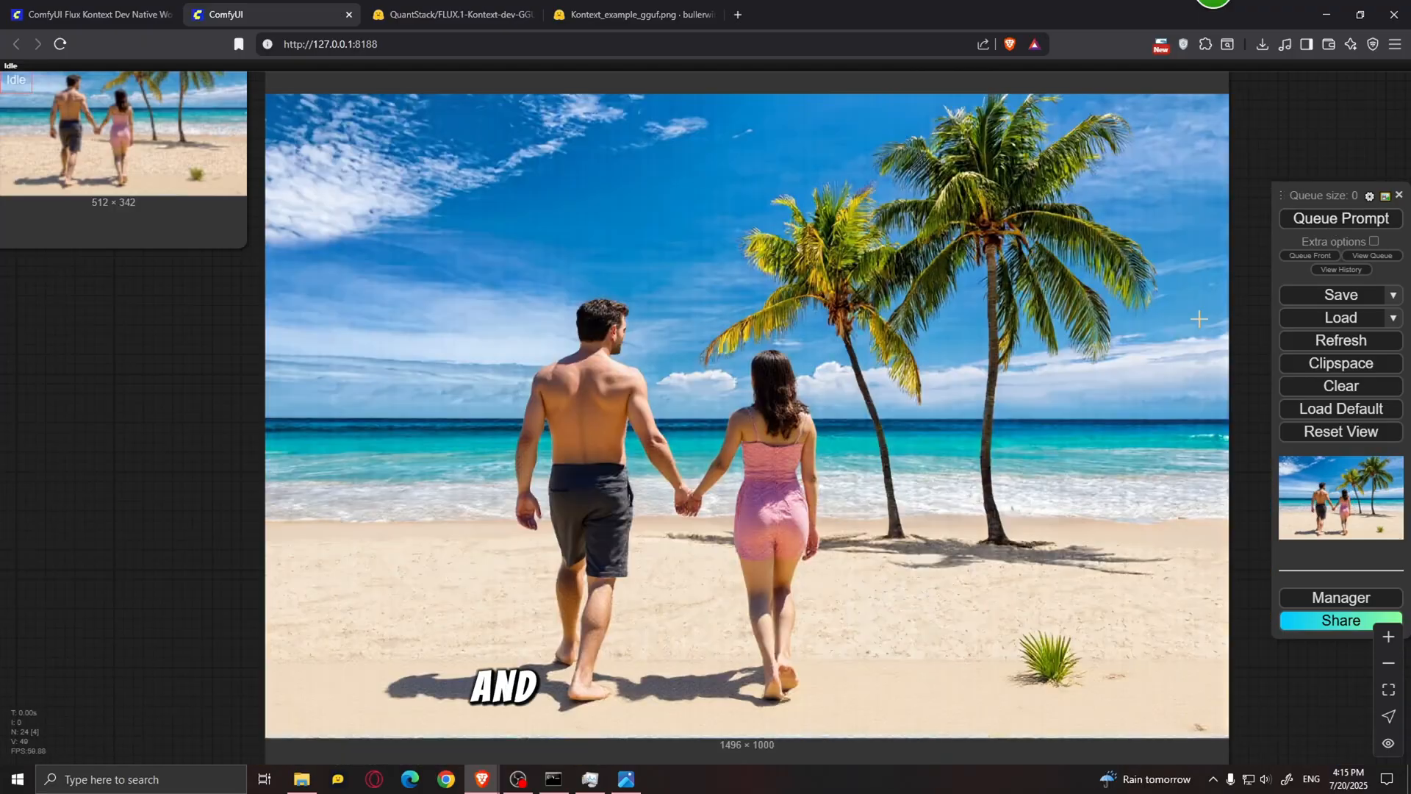
Examine the beach couple image generated with Q2_K and compare its details with the Q8_0 version.
{"action": "scroll", "coordinate": [609, 243], "scroll_direction": "up", "scroll_amount": 5}
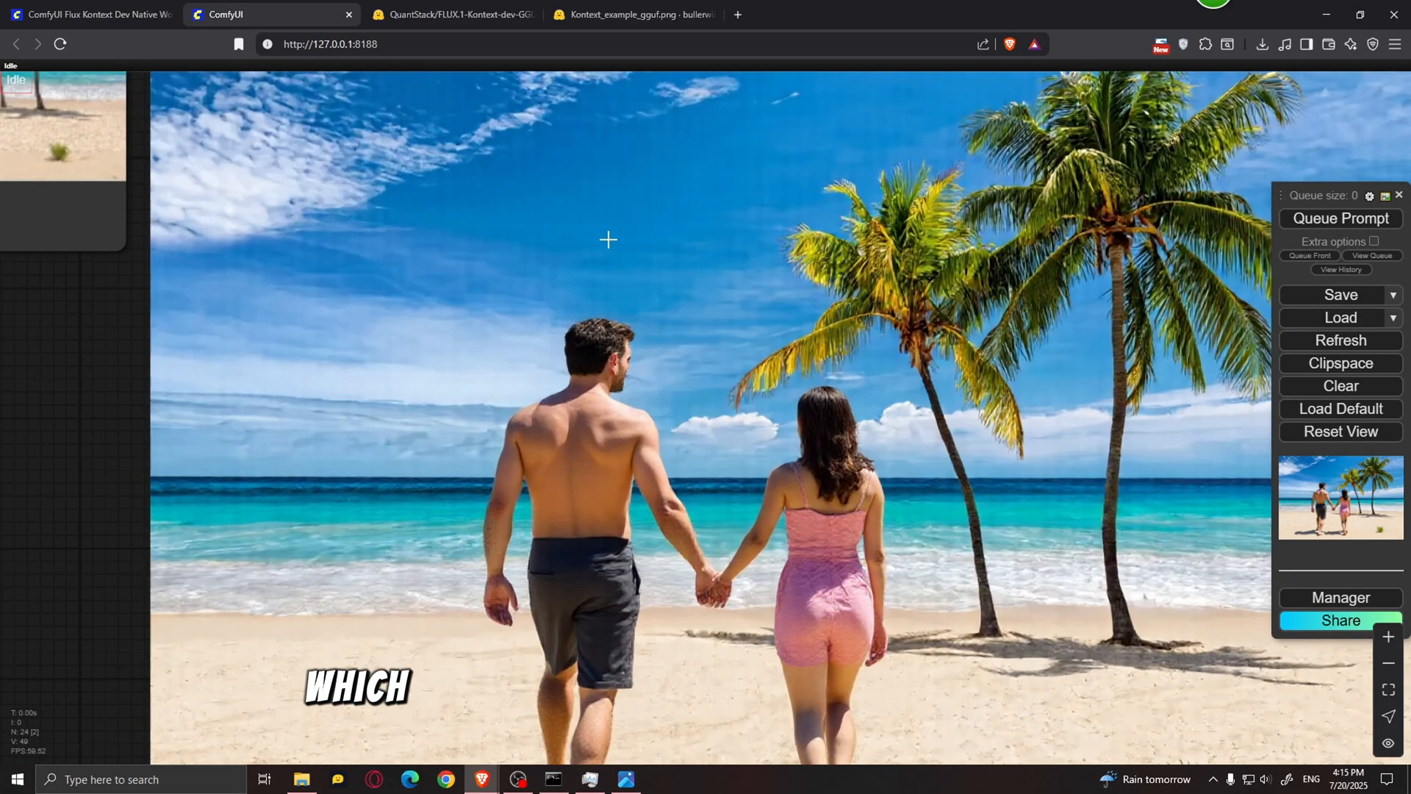
{"action": "scroll", "coordinate": [645, 223], "scroll_direction": "down", "scroll_amount": 3}
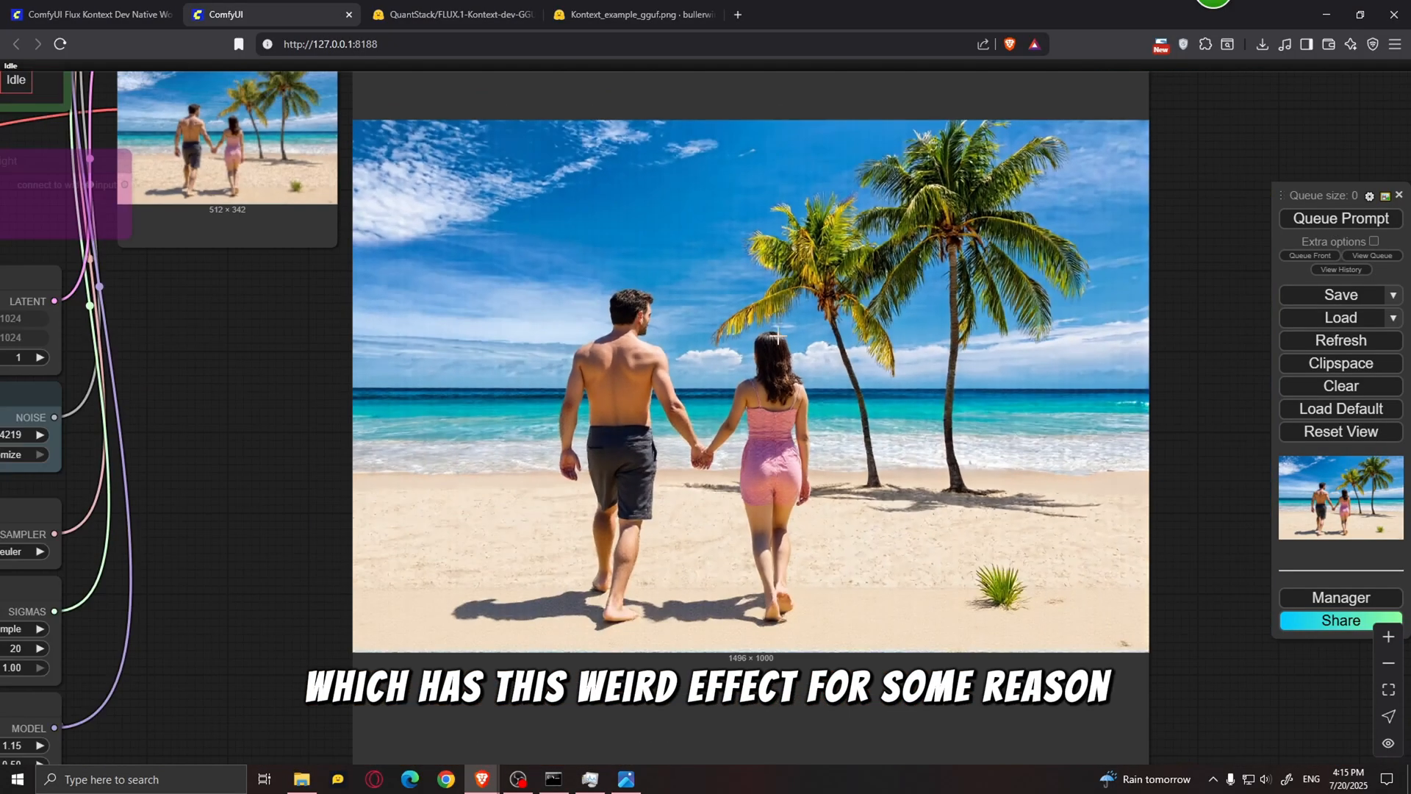
{"action": "scroll", "coordinate": [1063, 330], "scroll_direction": "up", "scroll_amount": 2}
{"action": "left_click_drag", "start_coordinate": [1234, 312], "coordinate": [1235, 268]}
{"action": "scroll", "coordinate": [684, 313], "scroll_direction": "up", "scroll_amount": 7}
{"action": "scroll", "coordinate": [682, 313], "scroll_direction": "down", "scroll_amount": 8}
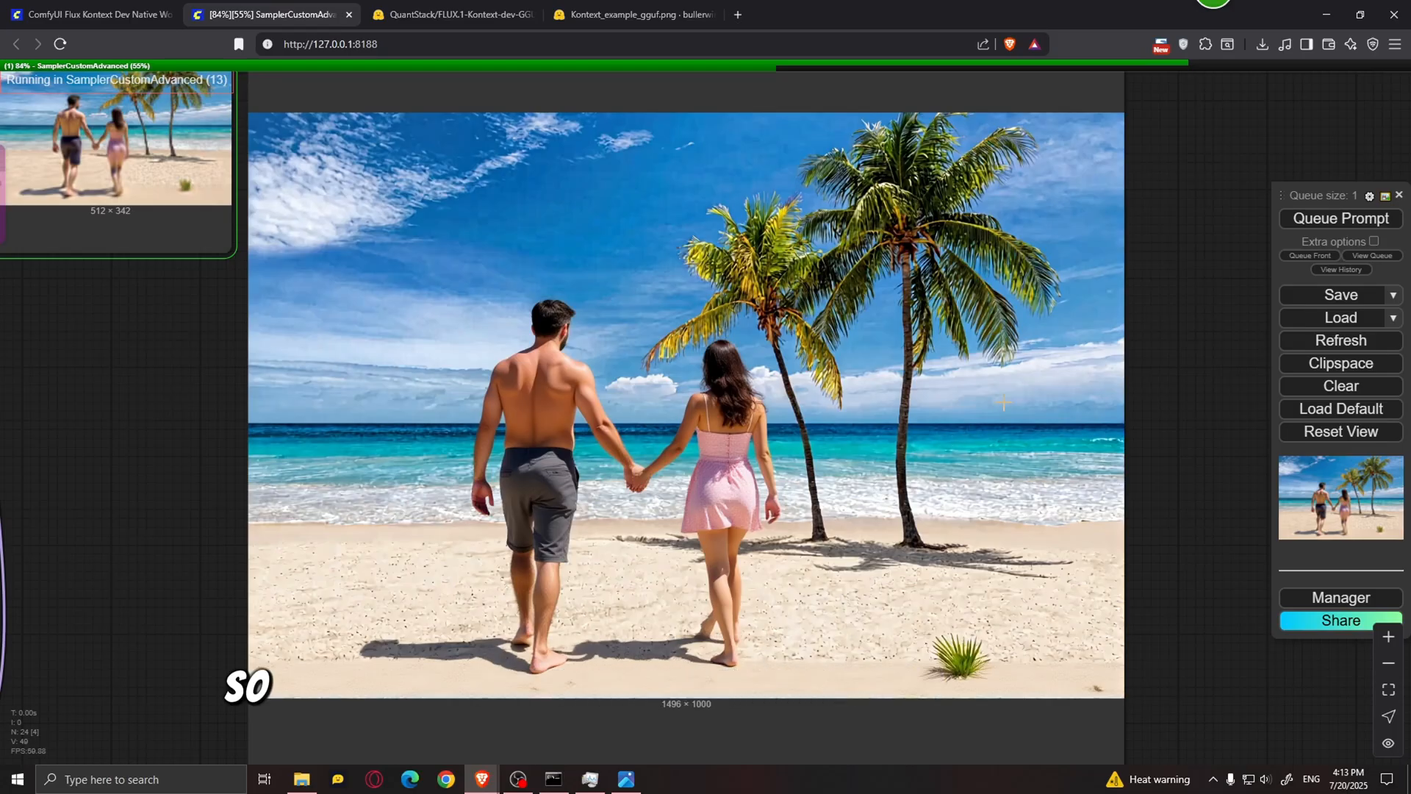
{"action": "scroll", "coordinate": [1042, 353], "scroll_direction": "up", "scroll_amount": 3}
{"action": "left_click_drag", "start_coordinate": [1183, 354], "coordinate": [1273, 367]}
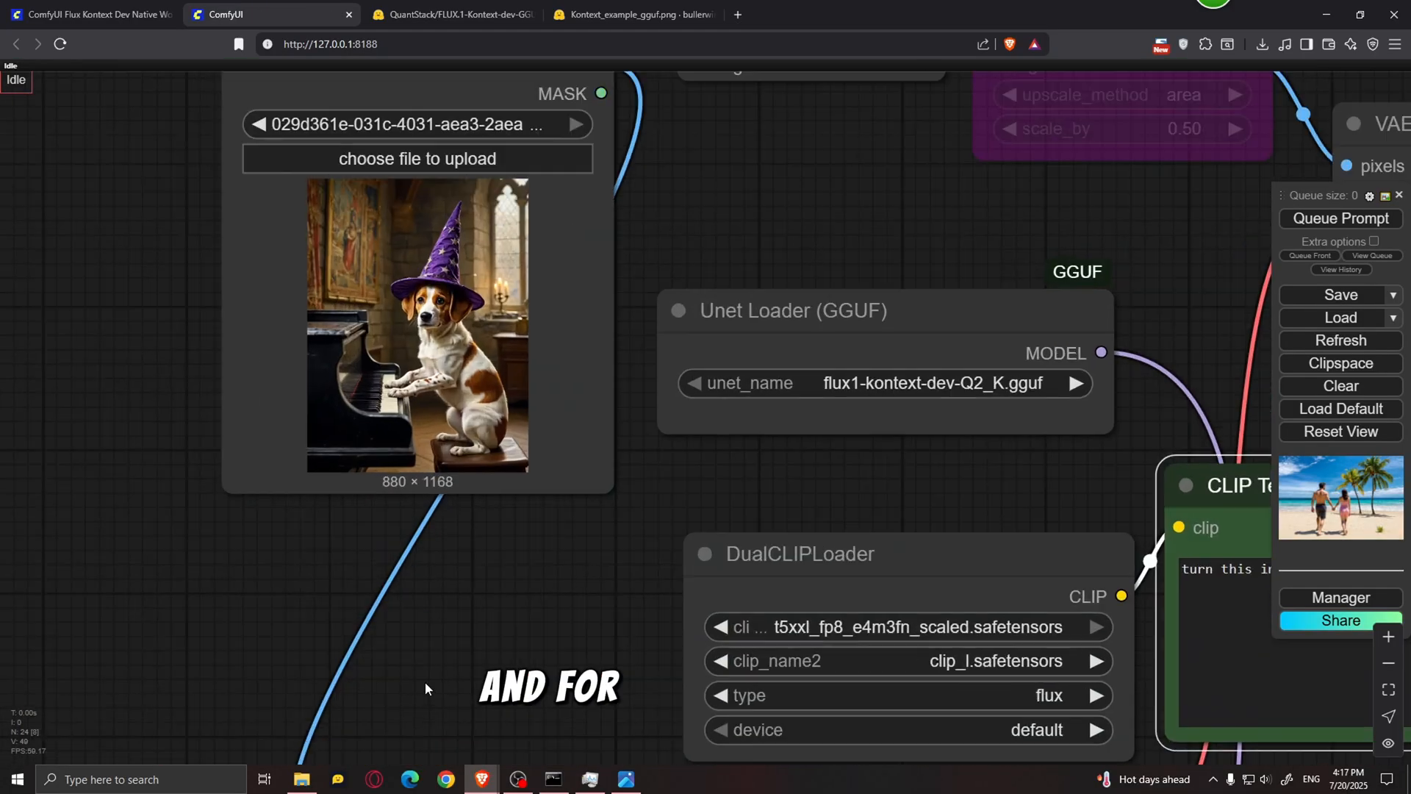
Review the piano-playing dog image, the Q2_K model and the prompt "turn this image into a lineart sketch".
{"action": "scroll", "coordinate": [529, 625], "scroll_direction": "down", "scroll_amount": 2}
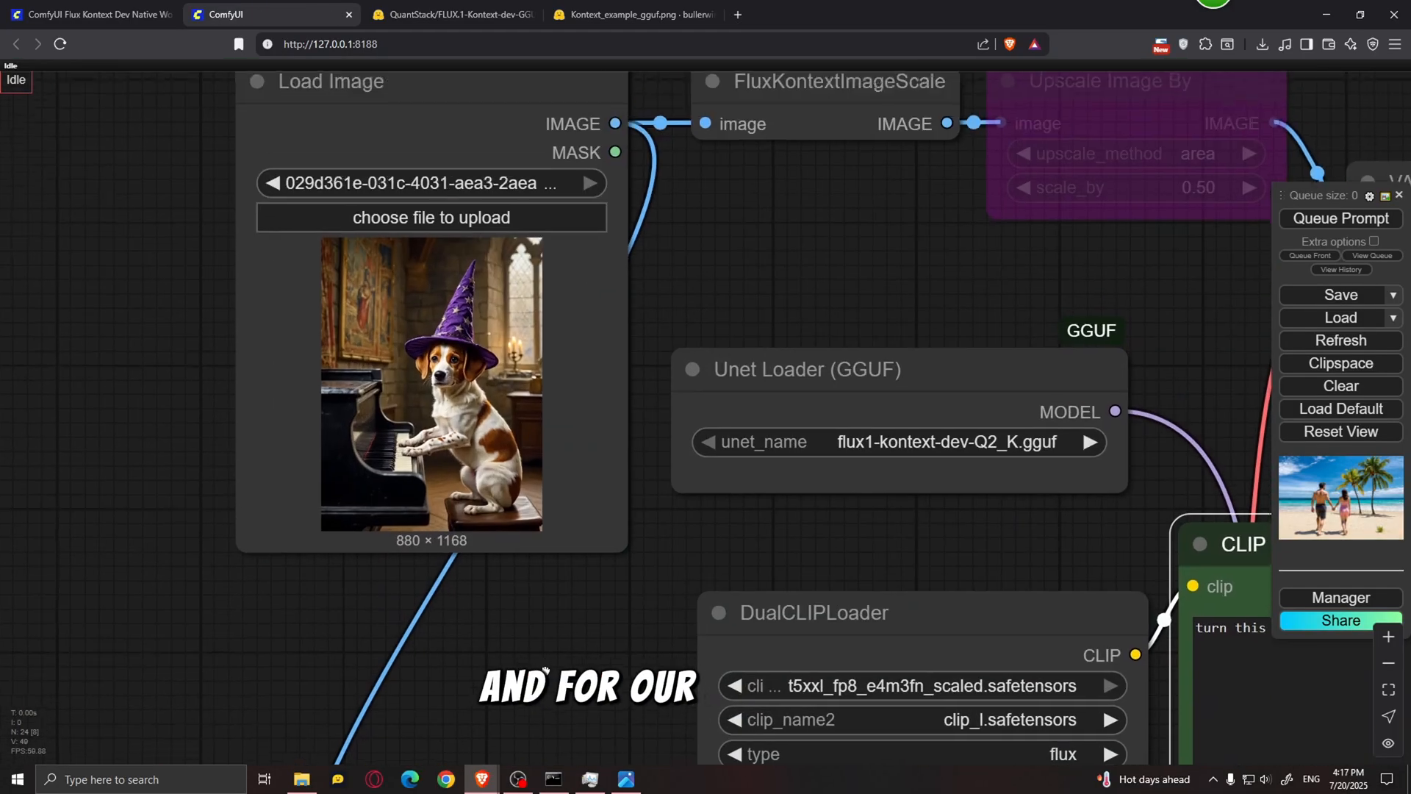
{"action": "scroll", "coordinate": [419, 397], "scroll_direction": "up", "scroll_amount": 7}
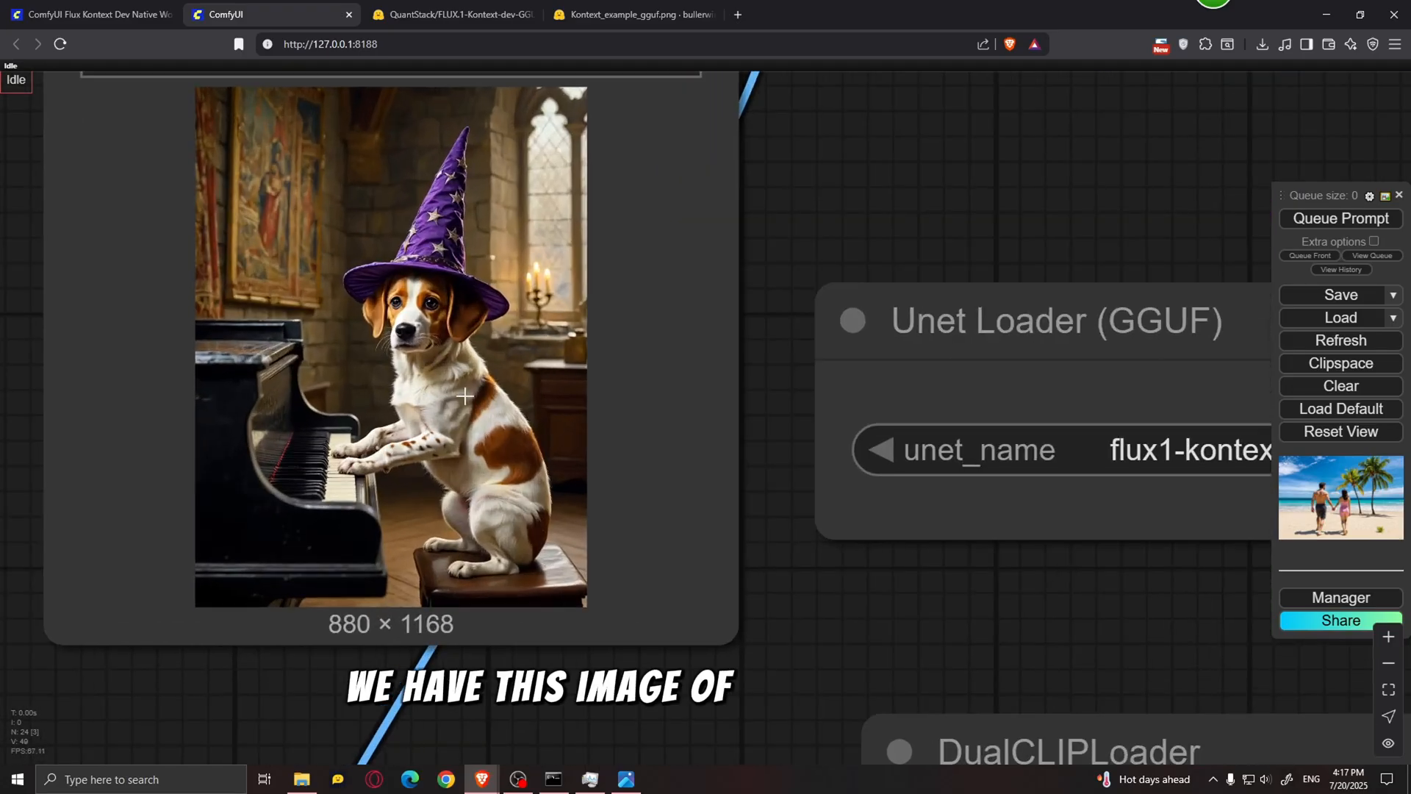
{"action": "scroll", "coordinate": [411, 402], "scroll_direction": "down", "scroll_amount": 2}
{"action": "scroll", "coordinate": [399, 410], "scroll_direction": "down", "scroll_amount": 5}
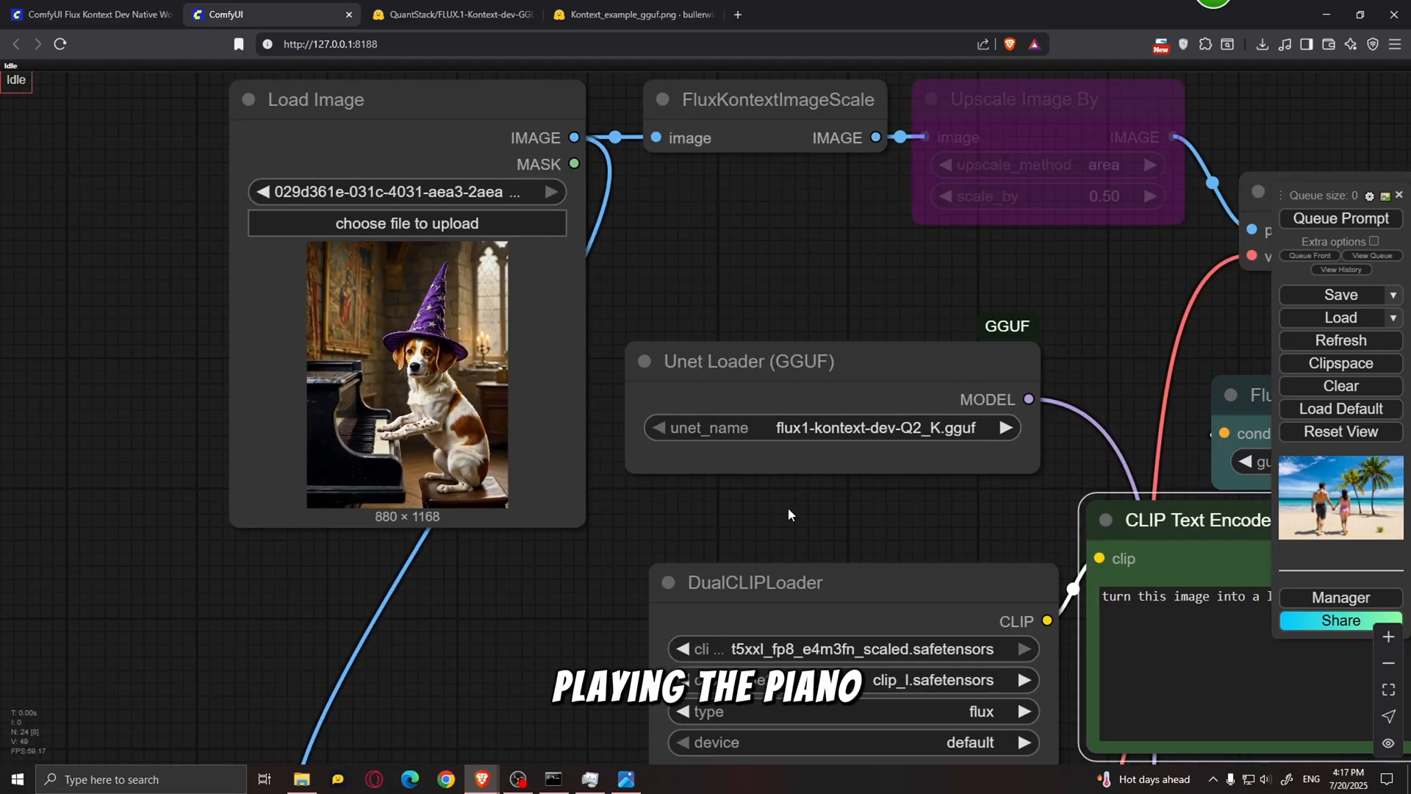
{"action": "left_click_drag", "start_coordinate": [787, 507], "coordinate": [216, 325]}
{"action": "left_click", "coordinate": [693, 446]}
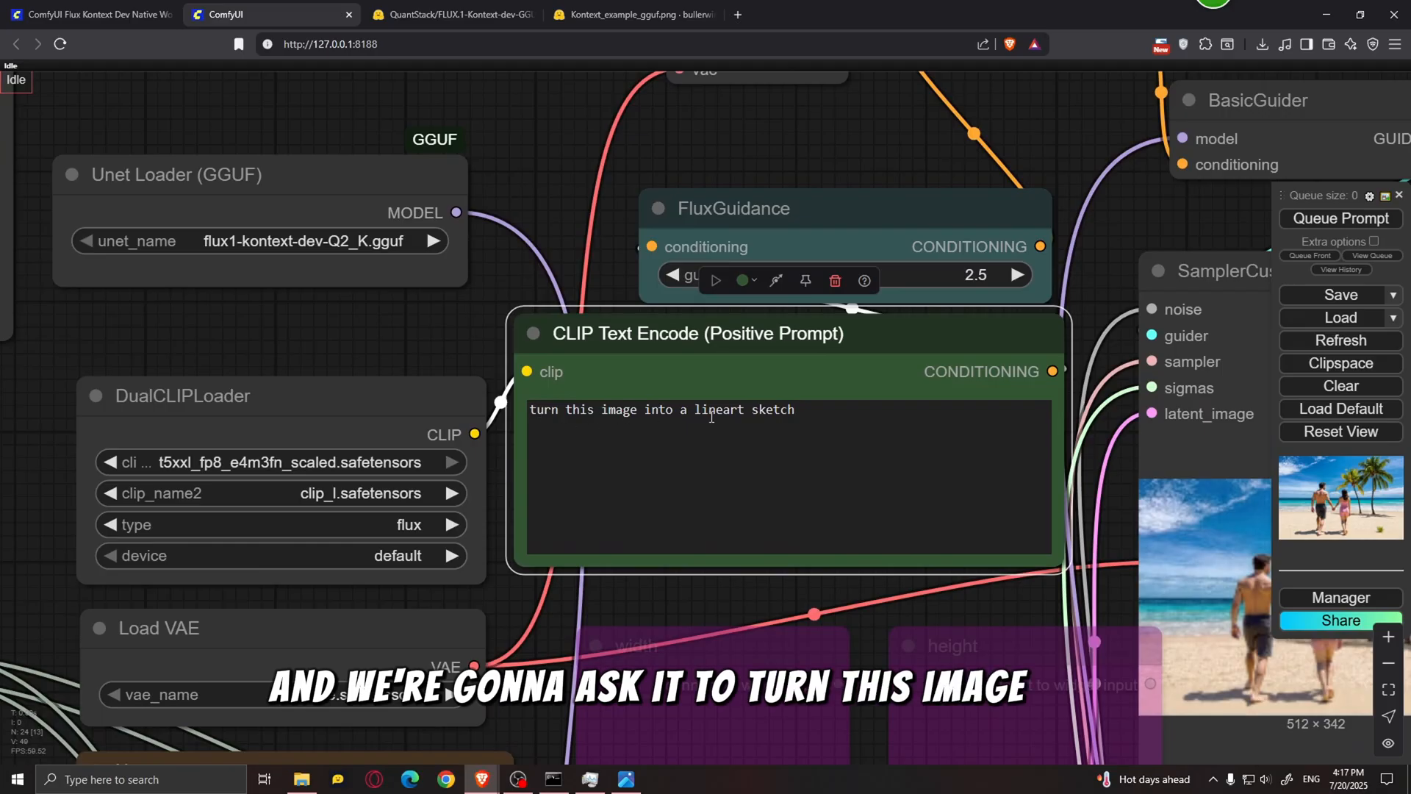
{"action": "scroll", "coordinate": [867, 401], "scroll_direction": "down", "scroll_amount": 4}
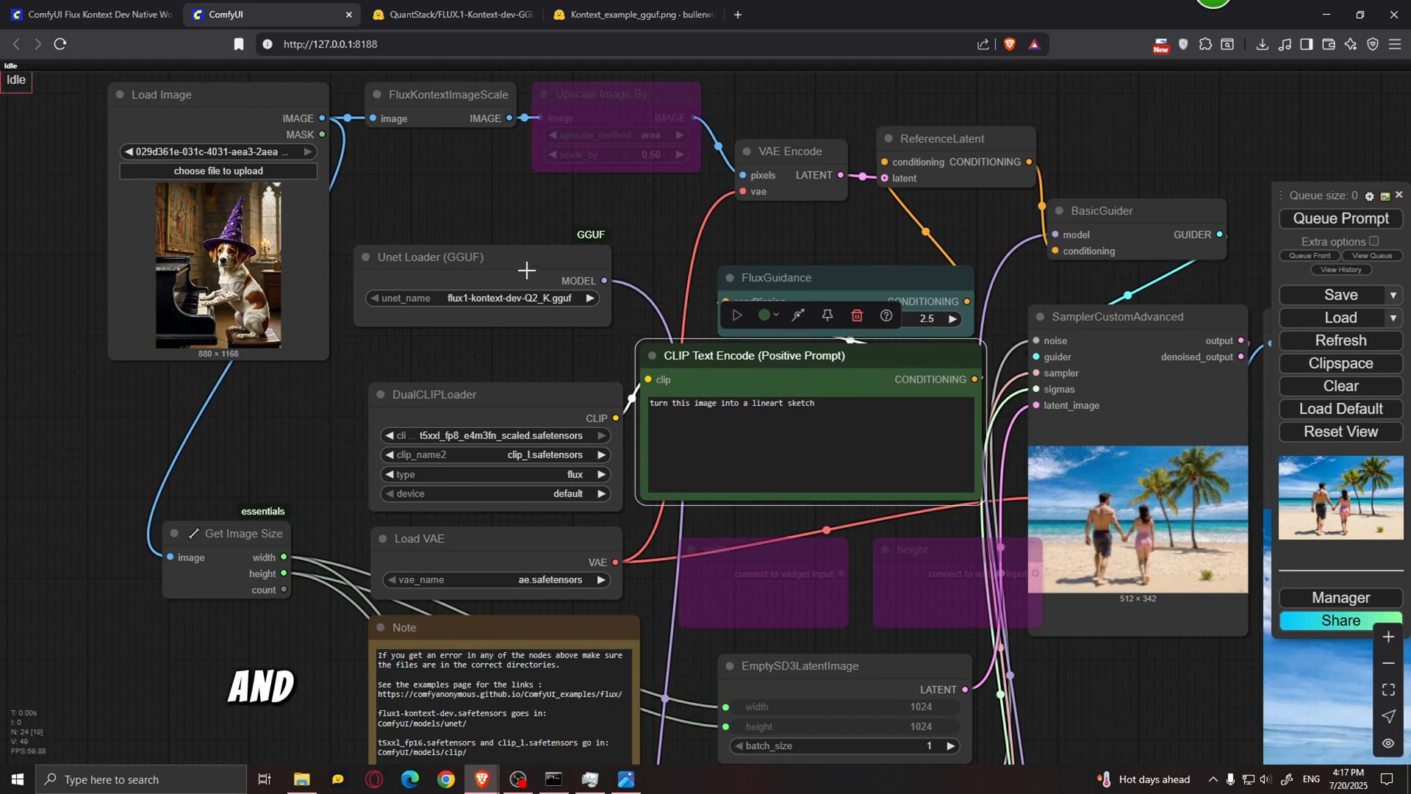
{"action": "scroll", "coordinate": [545, 320], "scroll_direction": "up", "scroll_amount": 3}
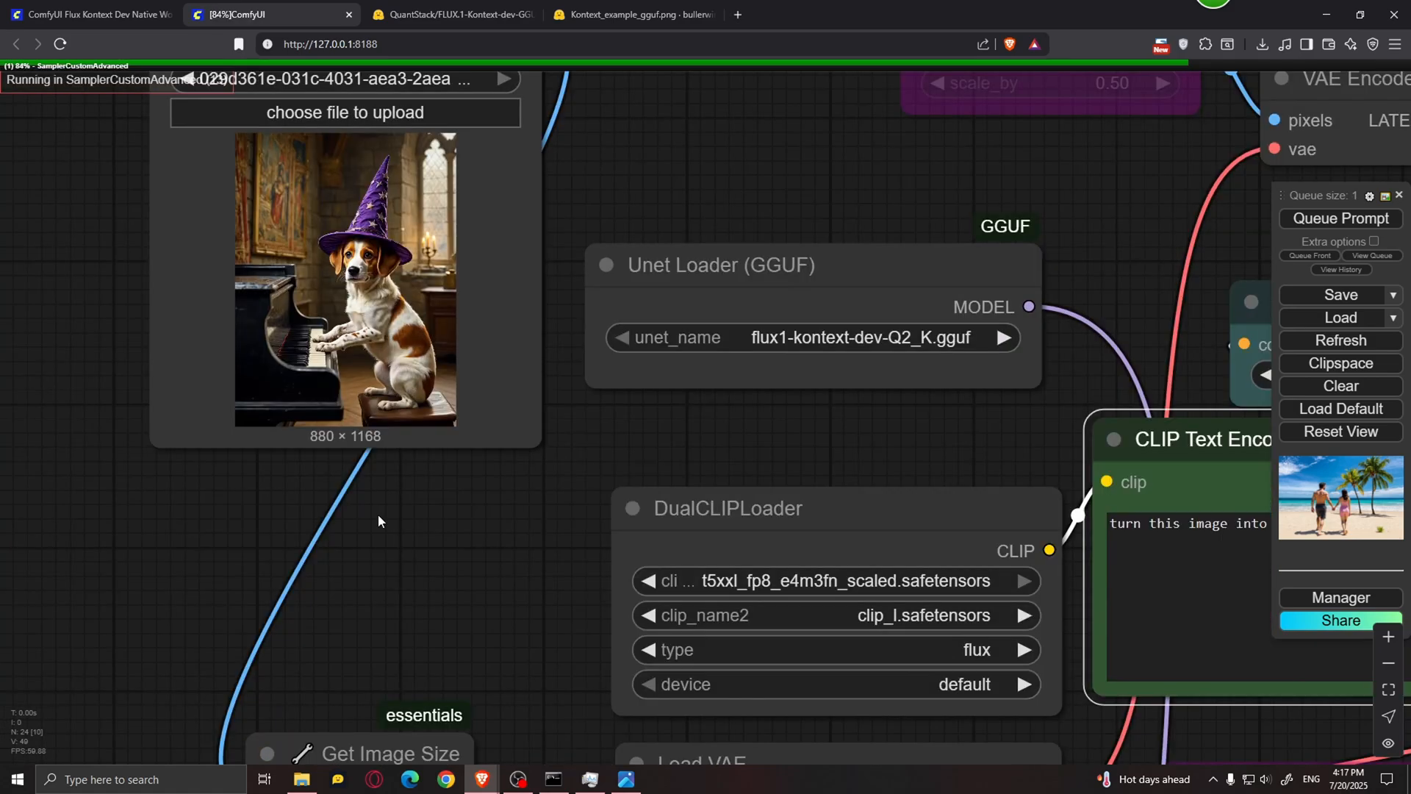
Inspect the dog input image against the lineart sketch generated with the Q2_K model.
{"action": "scroll", "coordinate": [302, 404], "scroll_direction": "up", "scroll_amount": 2}
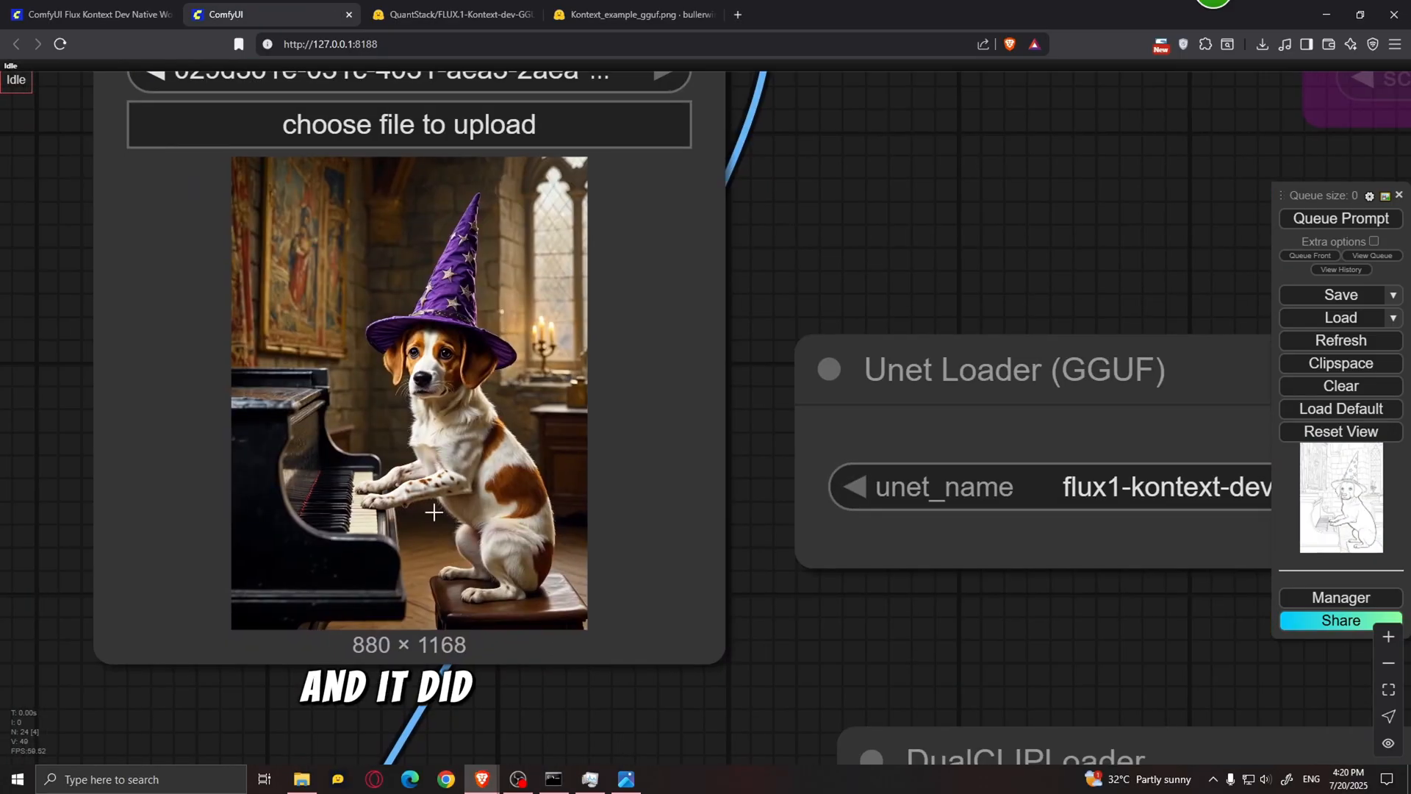
{"action": "scroll", "coordinate": [508, 486], "scroll_direction": "up", "scroll_amount": 3}
{"action": "scroll", "coordinate": [698, 482], "scroll_direction": "down", "scroll_amount": 6}
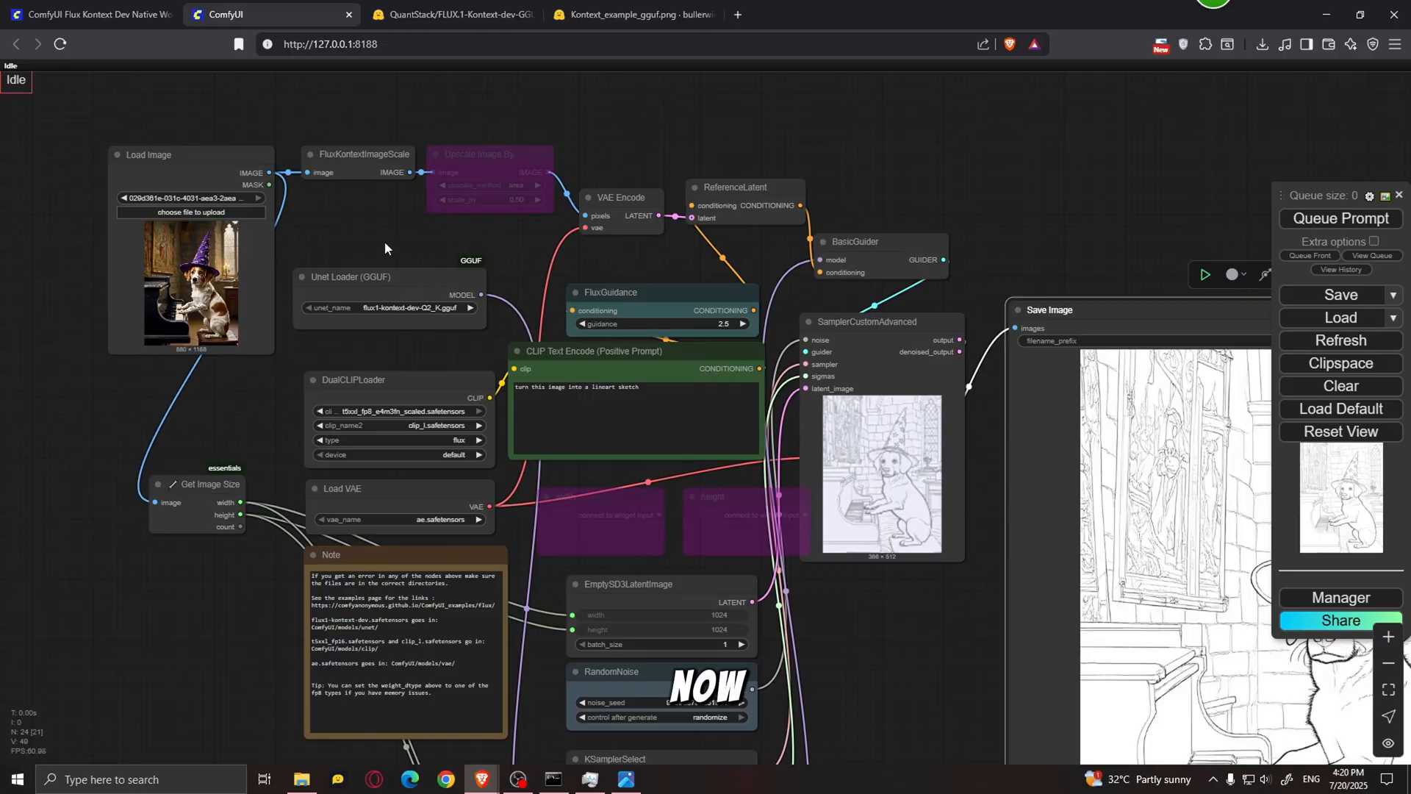
Set the Unet Loader (GGUF) node's unet_name to flux1-kontext-dev-Q8_0.gguf, keeping the dog image and lineart prompt.
{"action": "scroll", "coordinate": [385, 248], "scroll_direction": "up", "scroll_amount": 4}
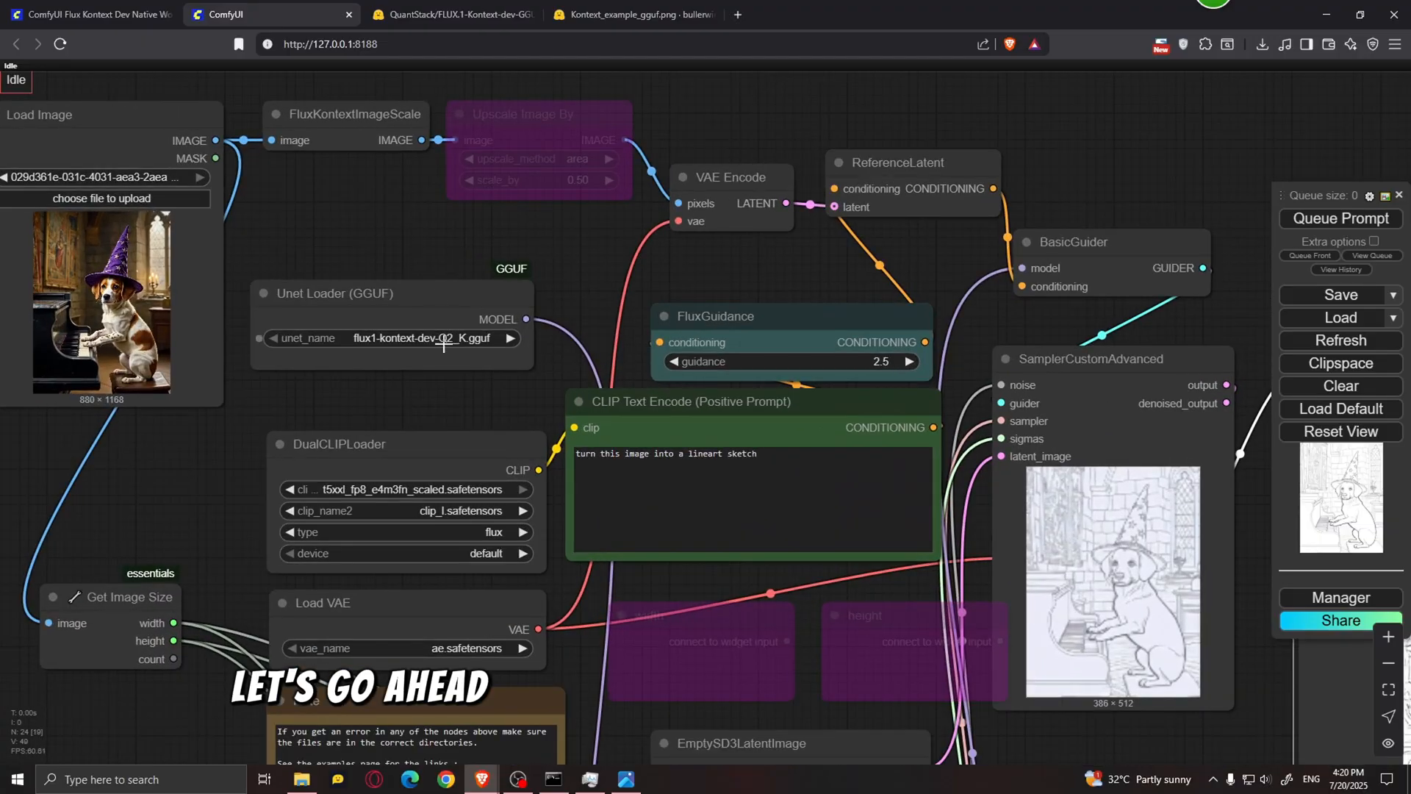
{"action": "left_click", "coordinate": [441, 339]}
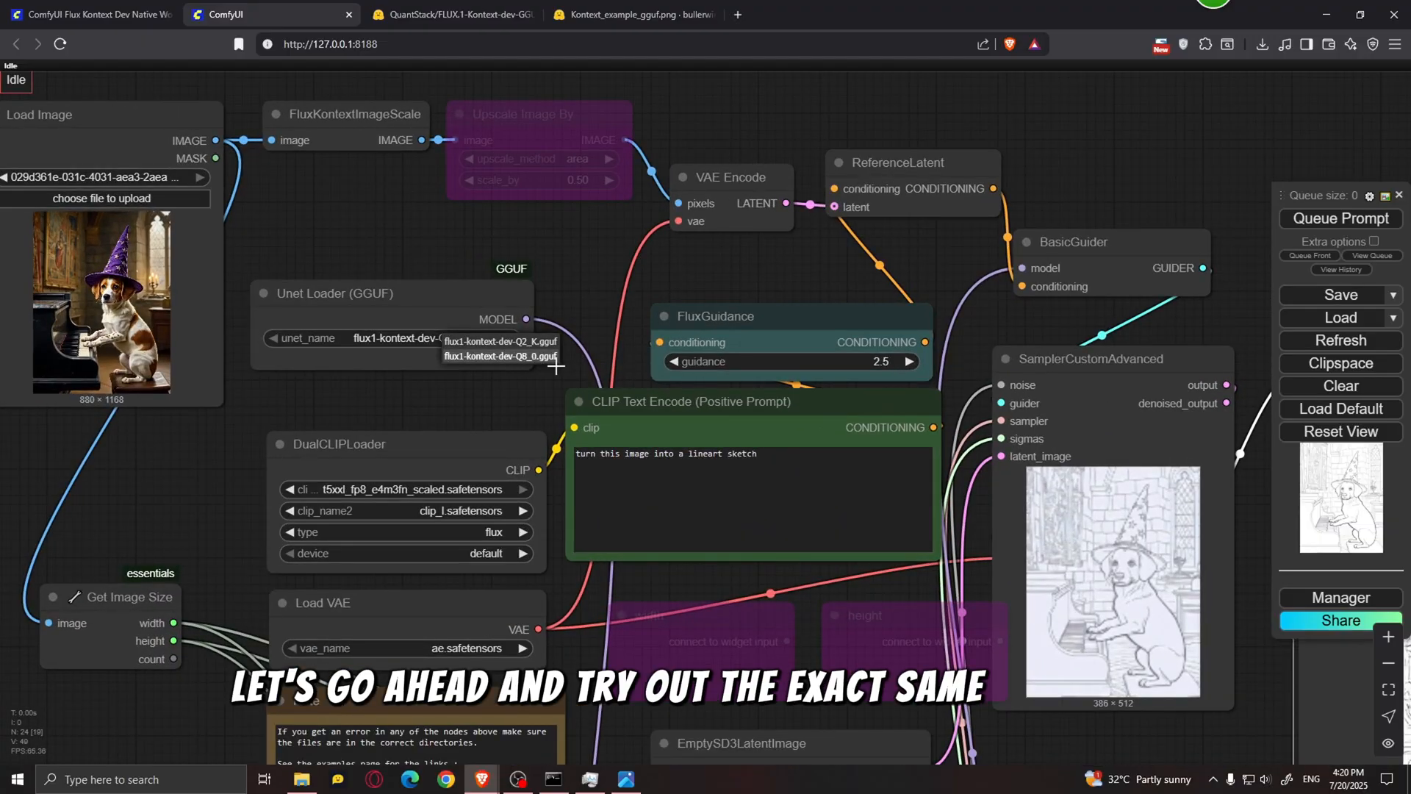
{"action": "left_click", "coordinate": [501, 356]}
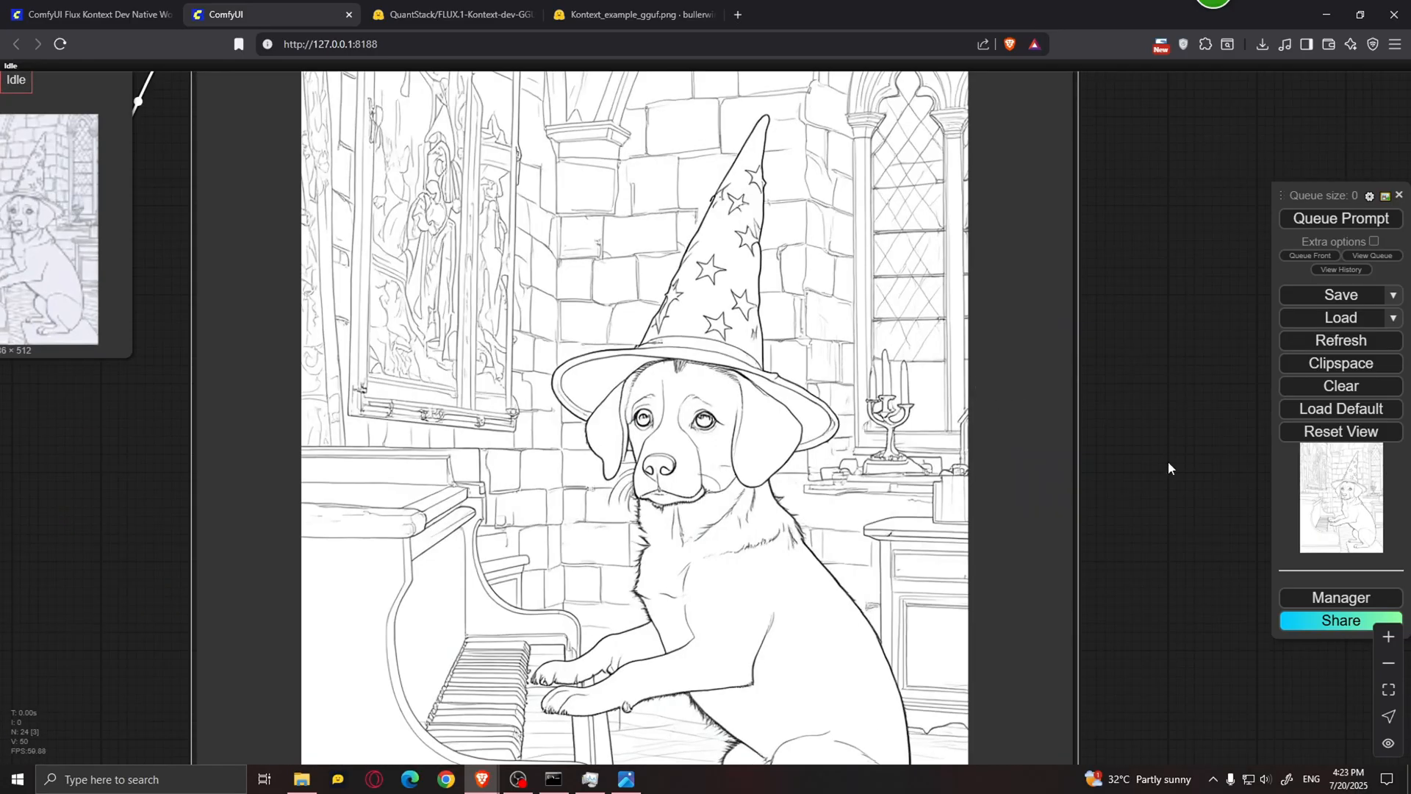
Examine the lineart sketch of the dog at the piano generated with the Q8_0 model.
{"action": "left_click_drag", "start_coordinate": [1167, 460], "coordinate": [1216, 362]}
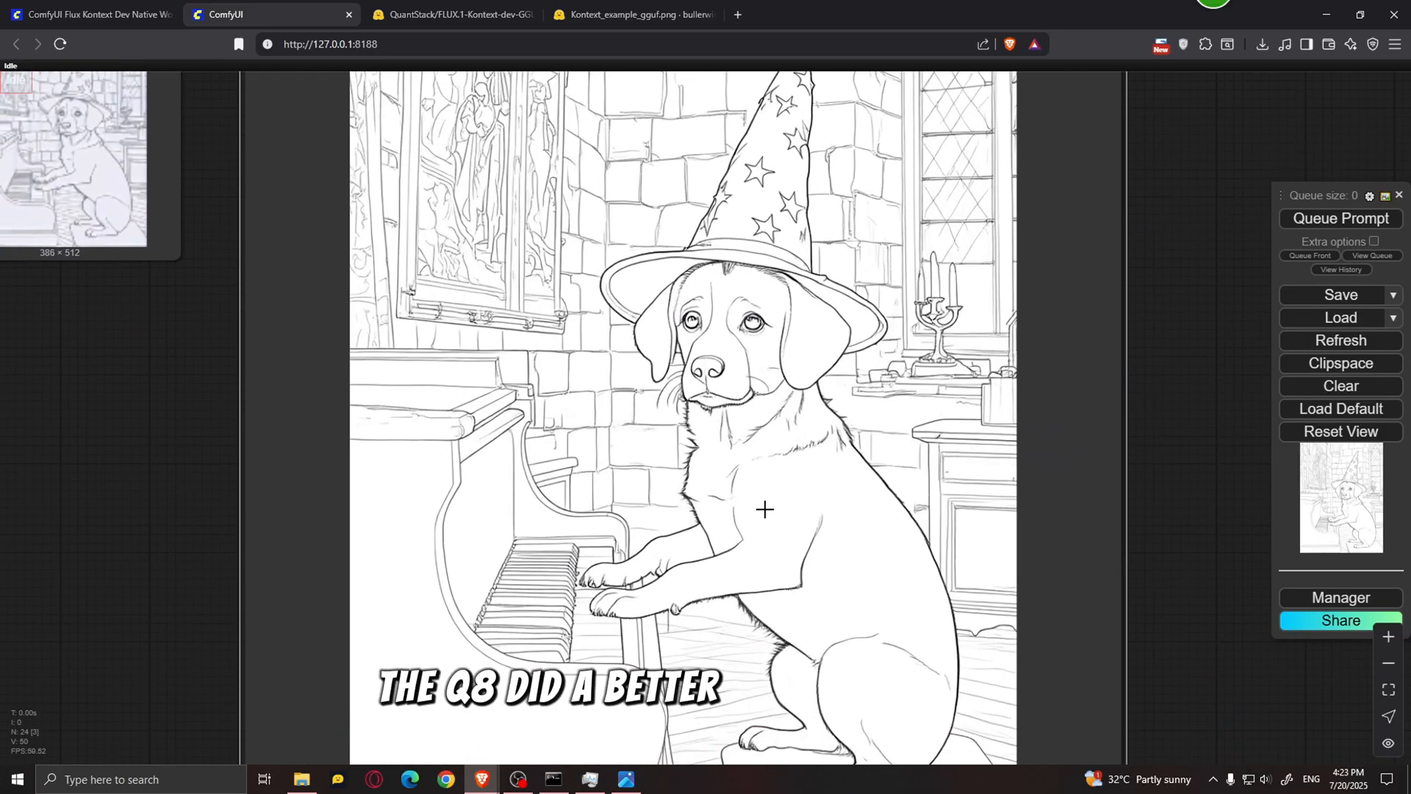
{"action": "scroll", "coordinate": [641, 344], "scroll_direction": "up", "scroll_amount": 3}
{"action": "scroll", "coordinate": [863, 346], "scroll_direction": "down", "scroll_amount": 3}
{"action": "left_click_drag", "start_coordinate": [864, 345], "coordinate": [927, 365]}
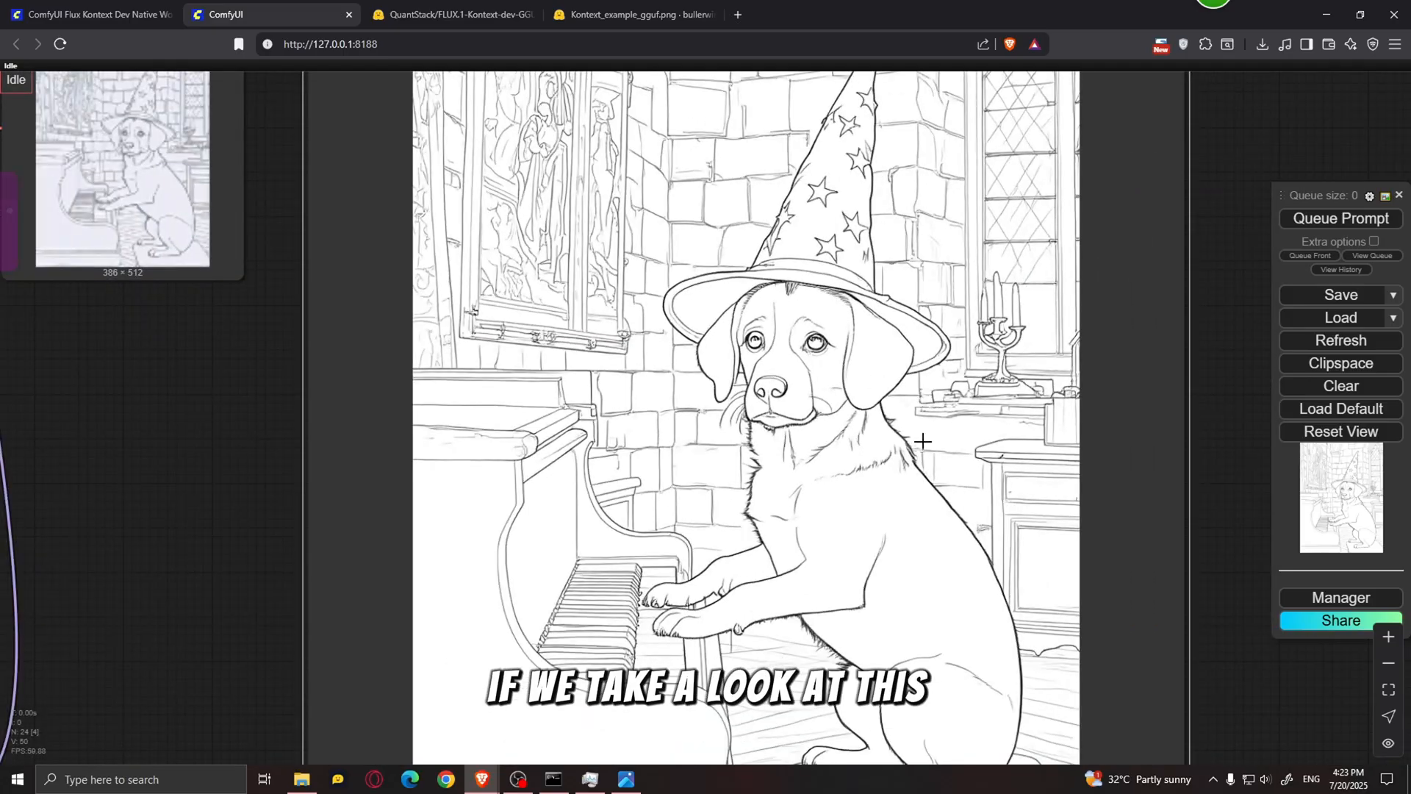
Inspect the fine line detail of the dog lineart around the hat brim, the piano base and the stool.
{"action": "scroll", "coordinate": [706, 275], "scroll_direction": "up", "scroll_amount": 8}
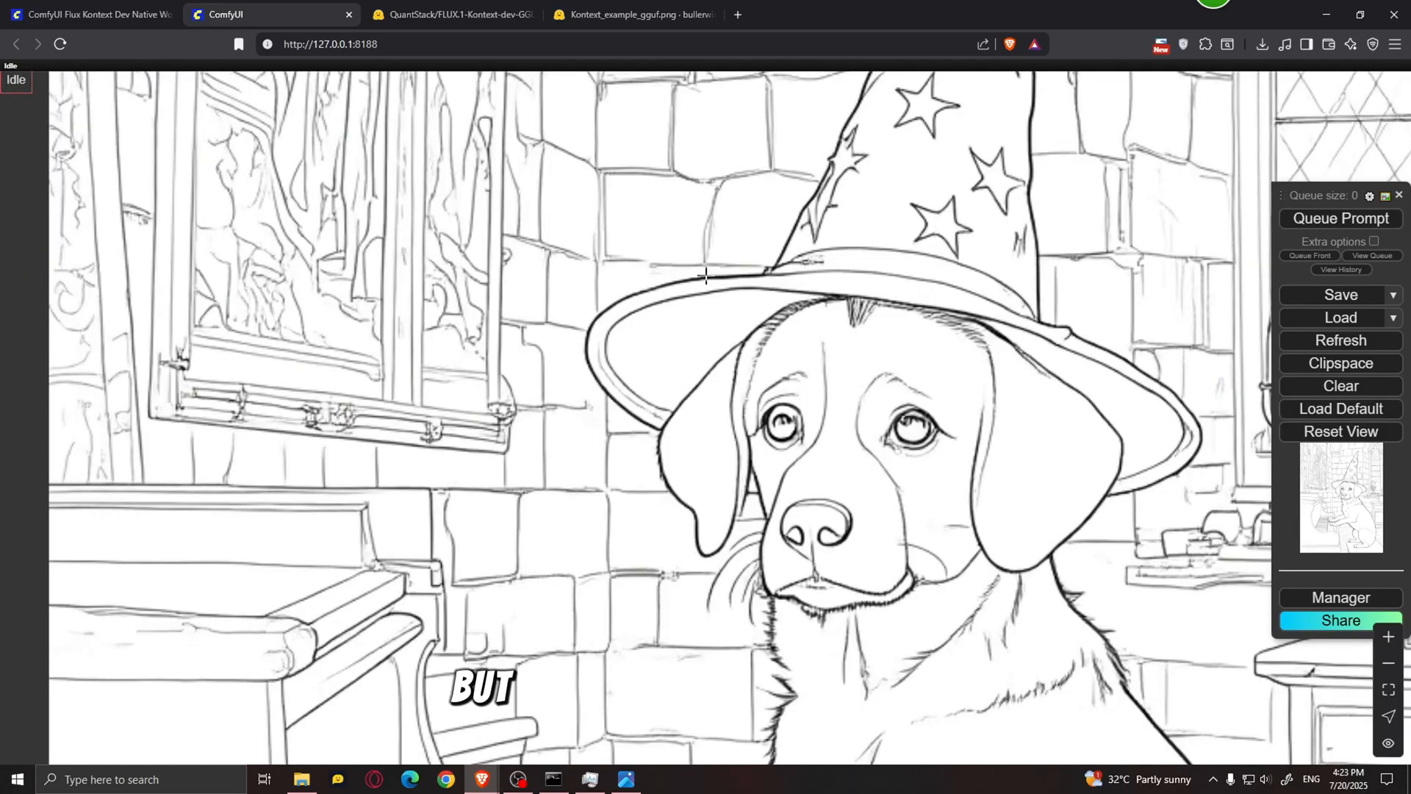
{"action": "scroll", "coordinate": [679, 277], "scroll_direction": "up", "scroll_amount": 10}
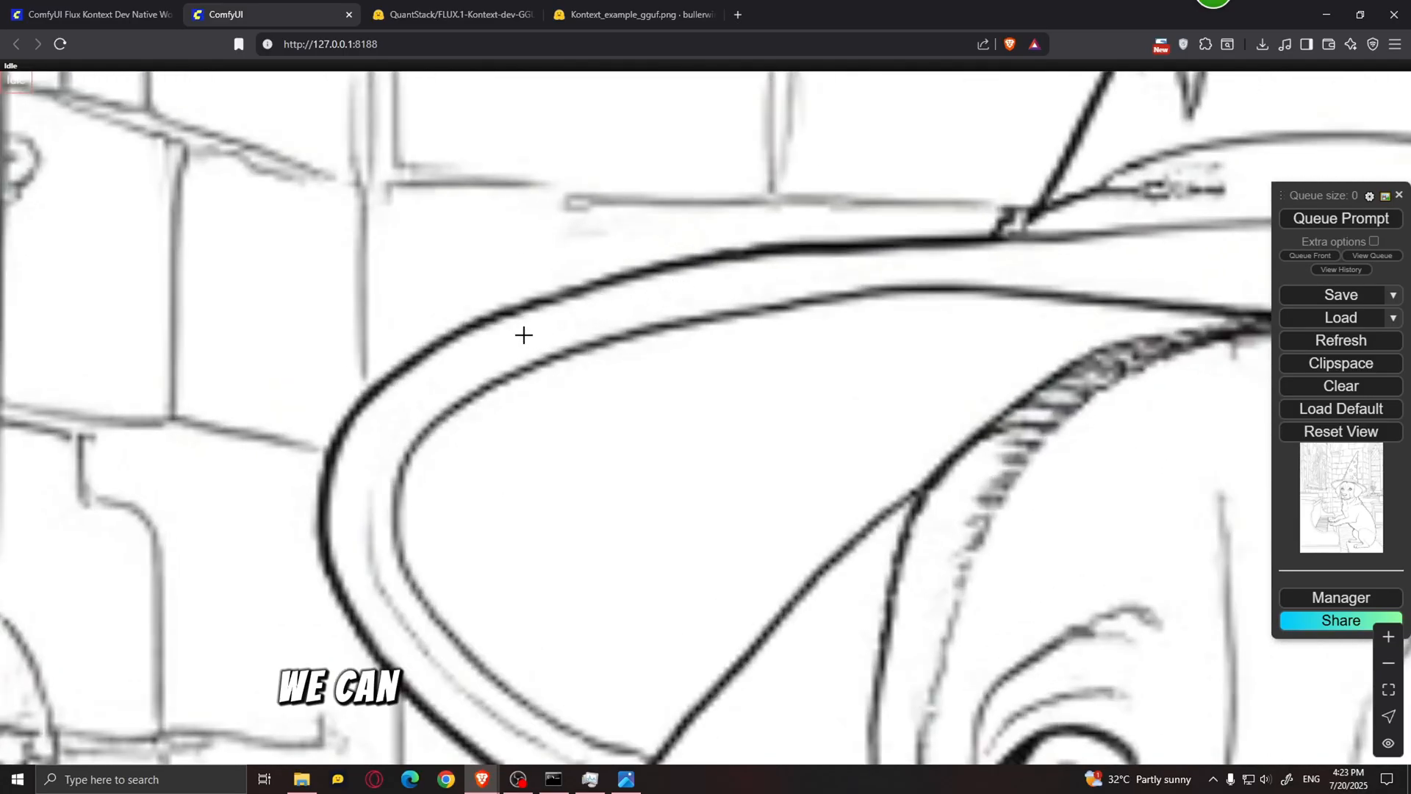
{"action": "scroll", "coordinate": [682, 280], "scroll_direction": "down", "scroll_amount": 10}
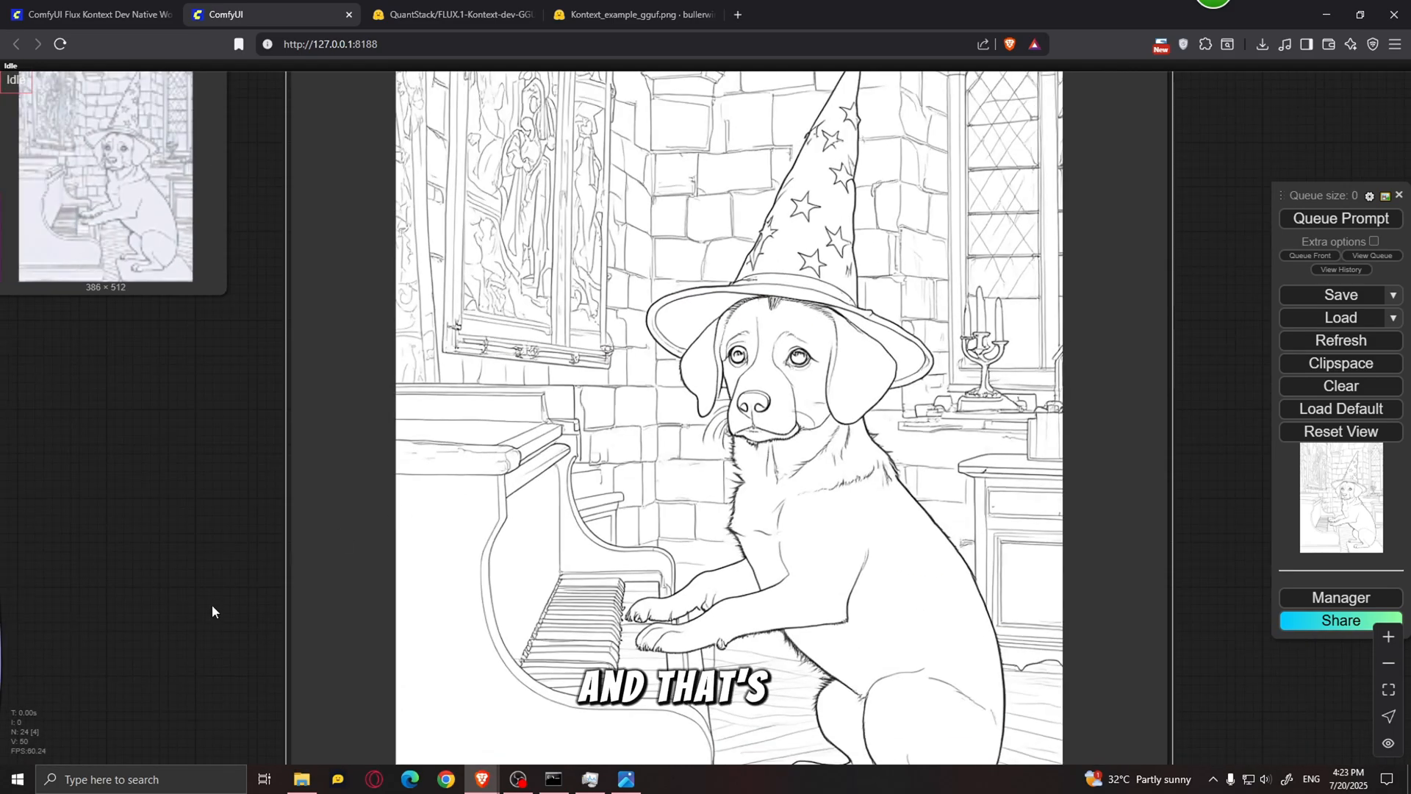
{"action": "left_click_drag", "start_coordinate": [212, 610], "coordinate": [201, 252]}
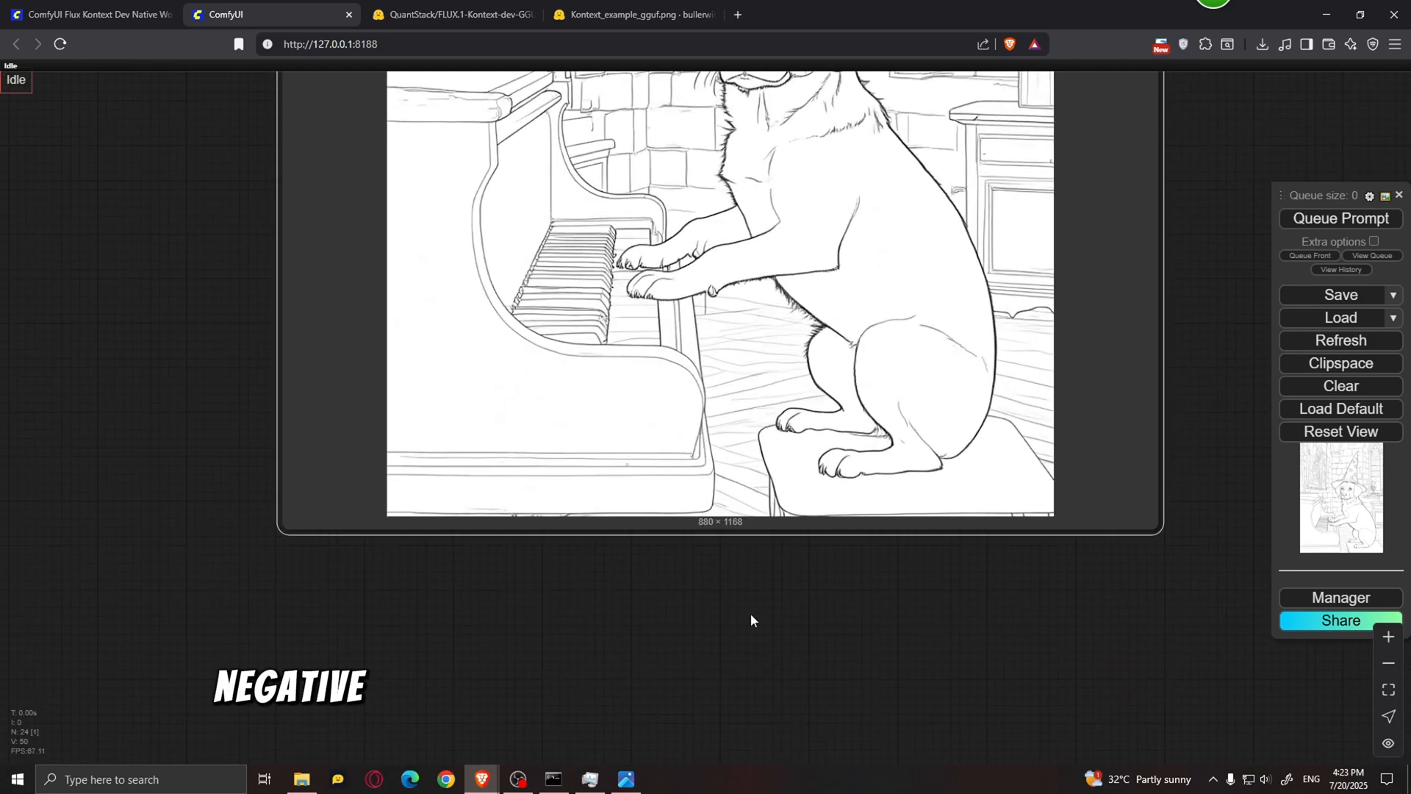
{"action": "scroll", "coordinate": [759, 608], "scroll_direction": "up", "scroll_amount": 5}
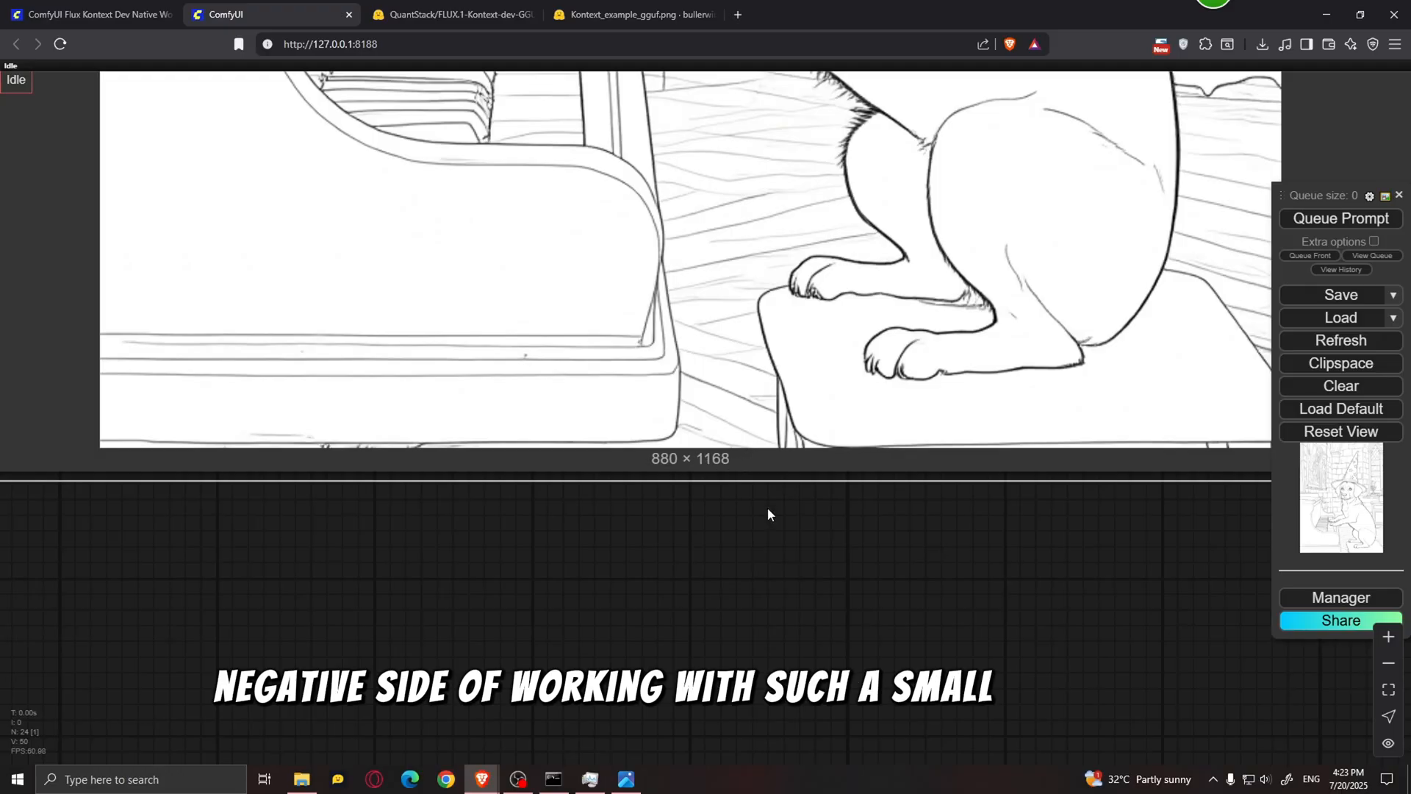
{"action": "scroll", "coordinate": [948, 593], "scroll_direction": "down", "scroll_amount": 8}
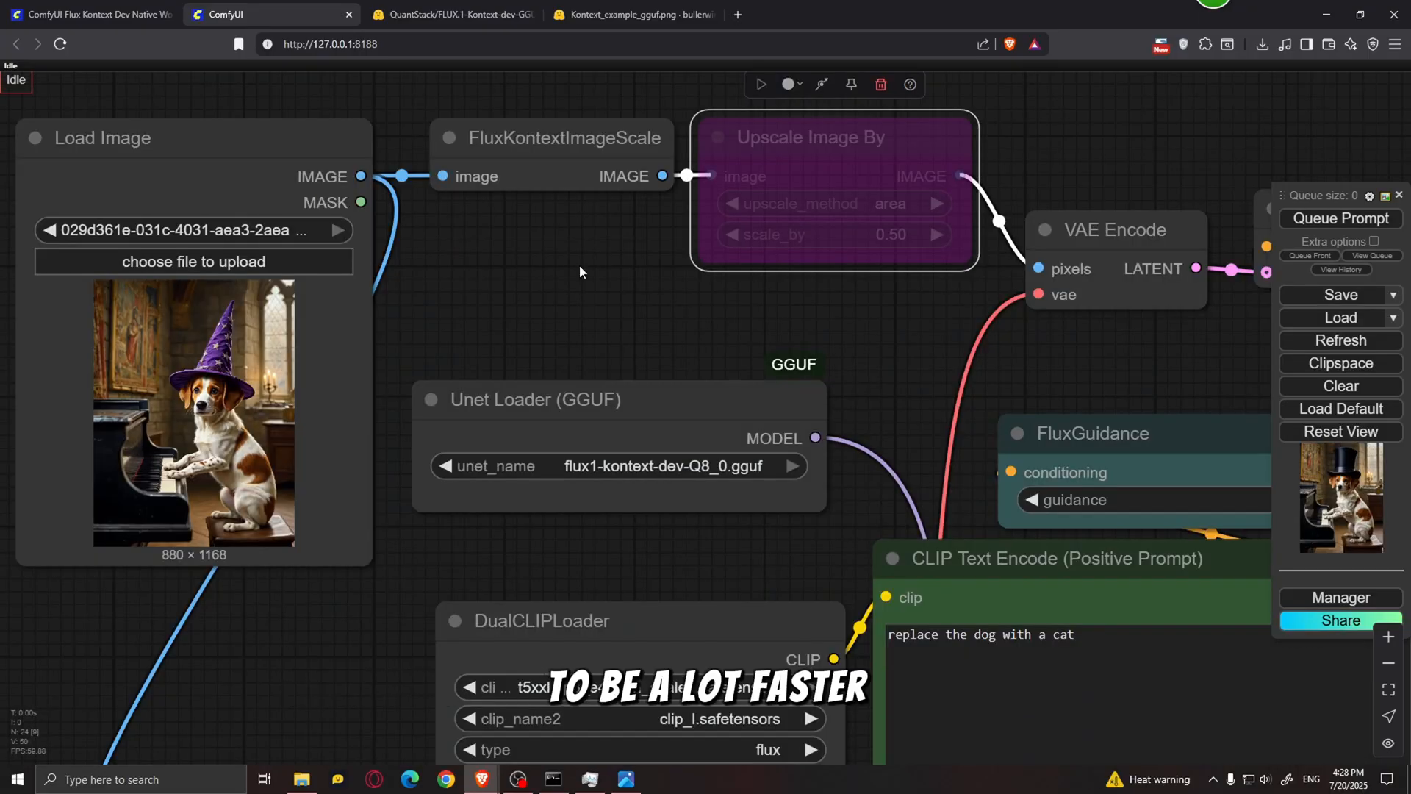
Re-enable the bypassed Upscale Image By node between FluxKontextImageScale and VAE Encode, keeping the area method and 0.50 scale.
{"action": "left_click_drag", "start_coordinate": [759, 313], "coordinate": [685, 349]}
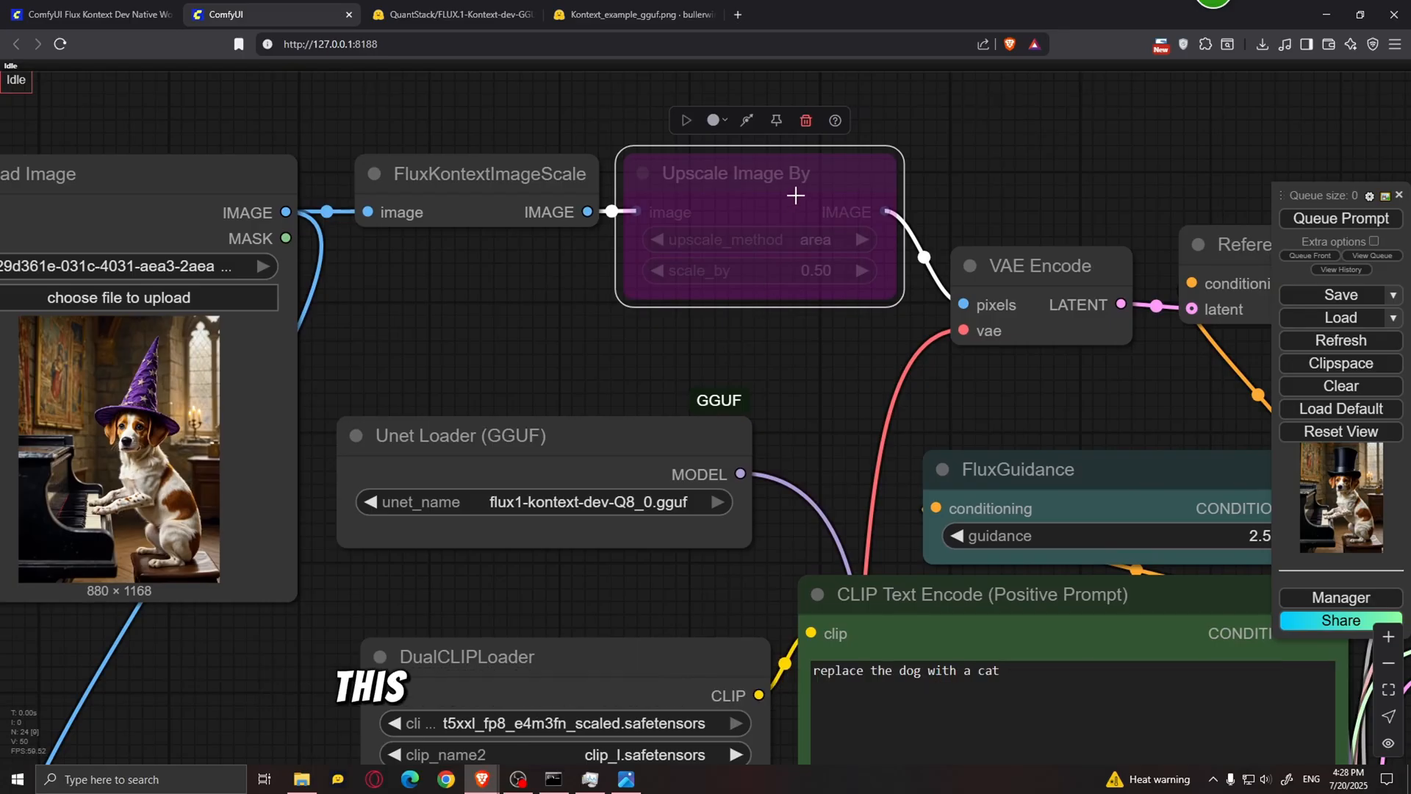
{"action": "key", "text": "ctrl+b"}
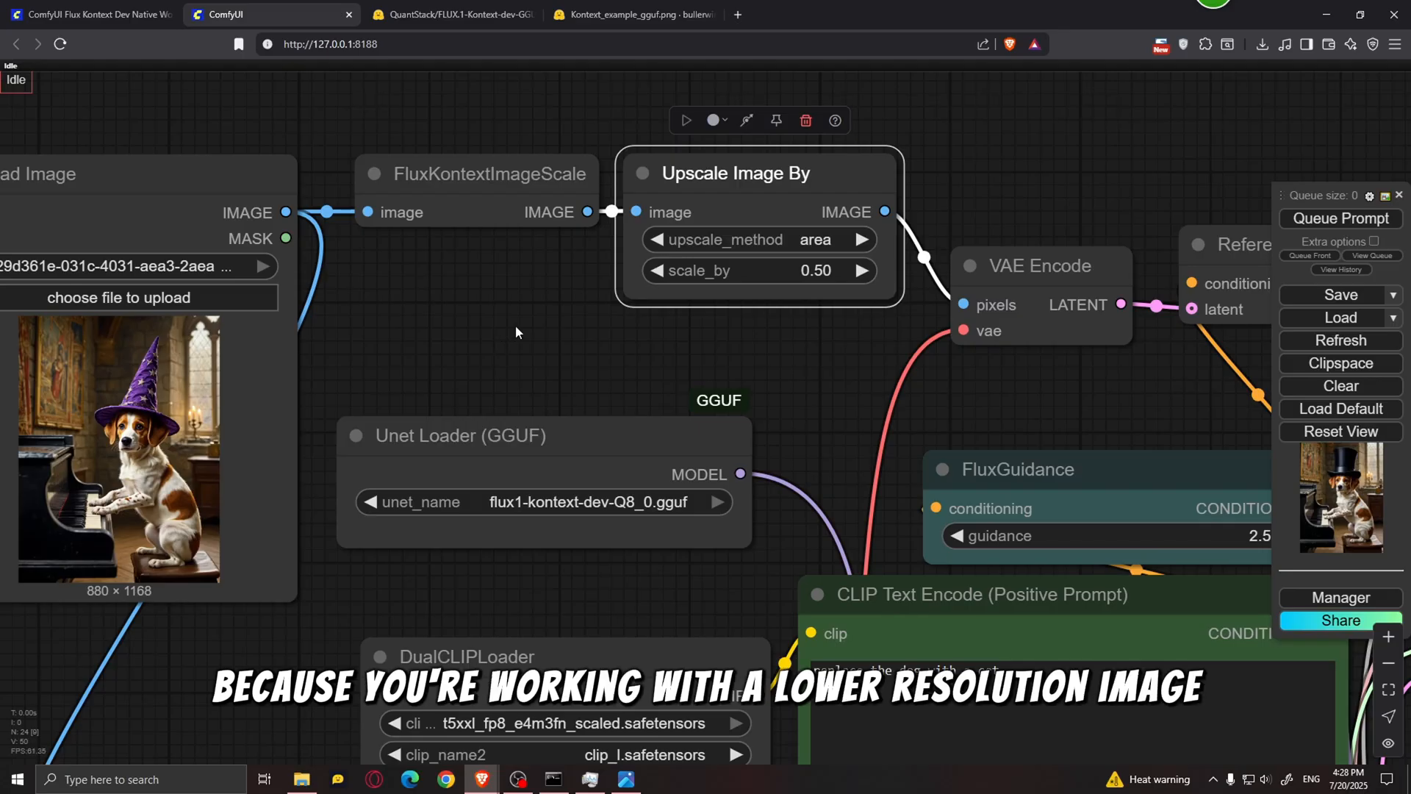
{"action": "scroll", "coordinate": [500, 327], "scroll_direction": "down", "scroll_amount": 1}
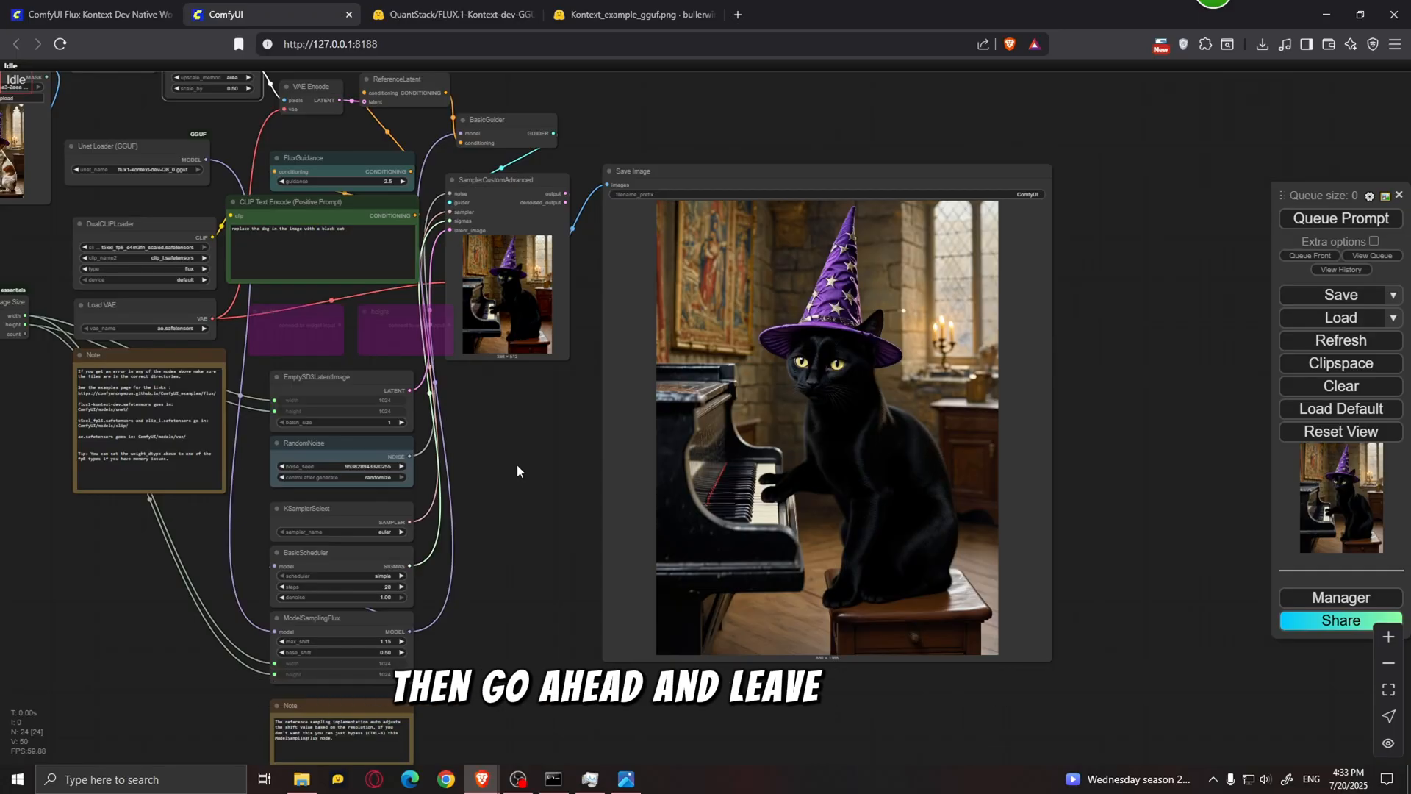
{"action": "scroll", "coordinate": [518, 465], "scroll_direction": "up", "scroll_amount": 1}
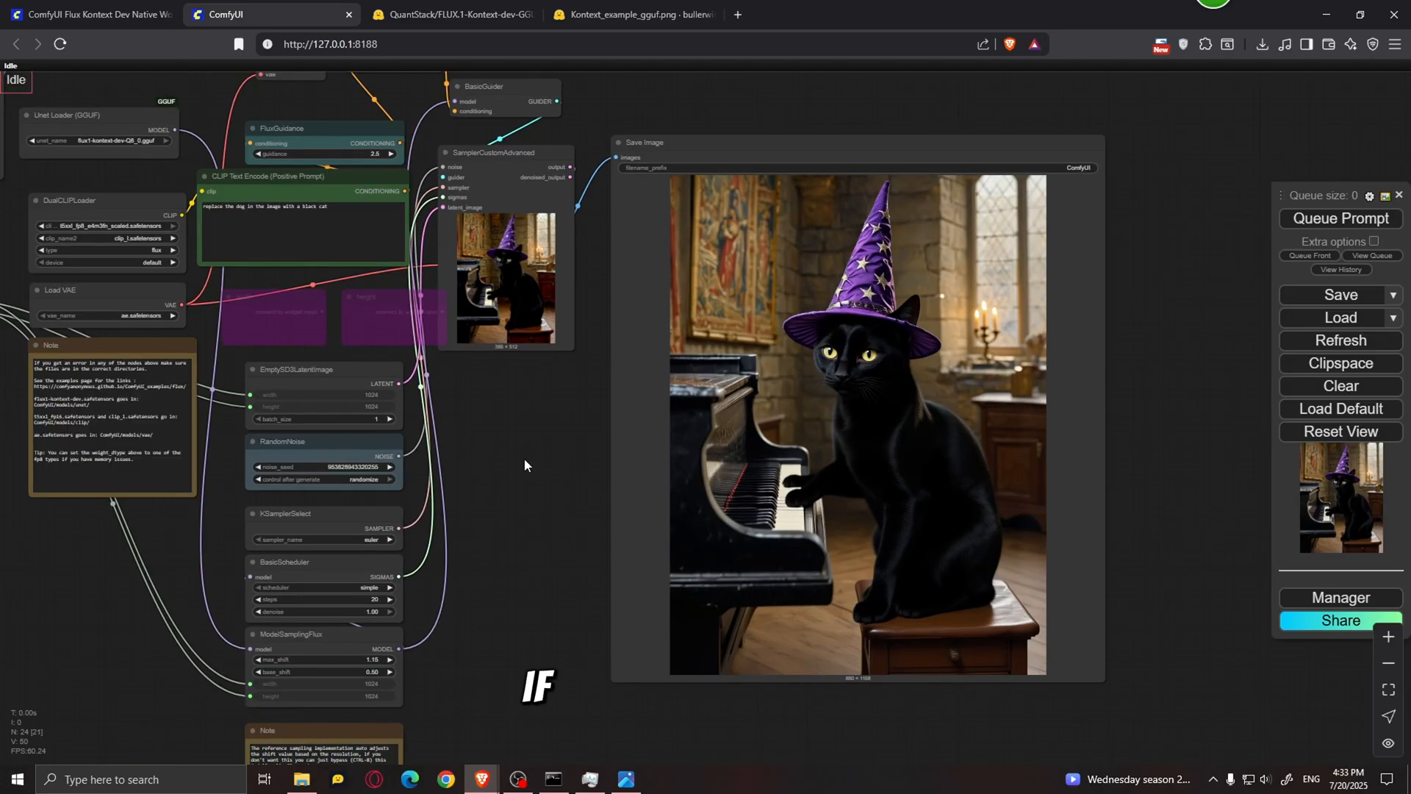